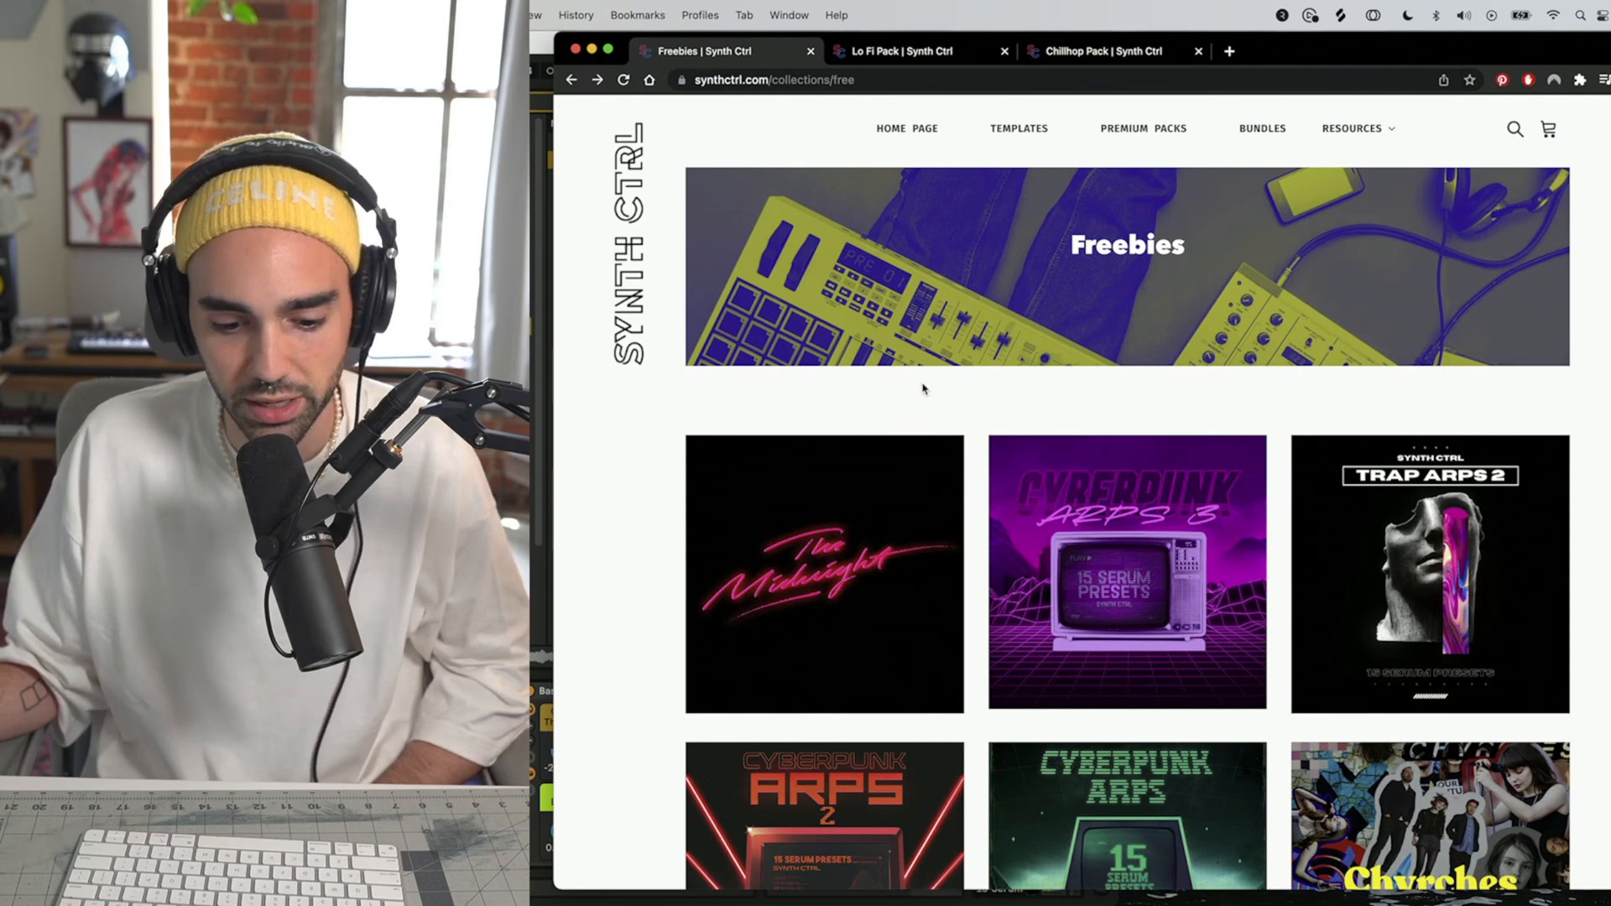
# - Browse the free preset packs in the Freebies collection down to the end of its first page
pyautogui.scroll(-3, 920, 385)
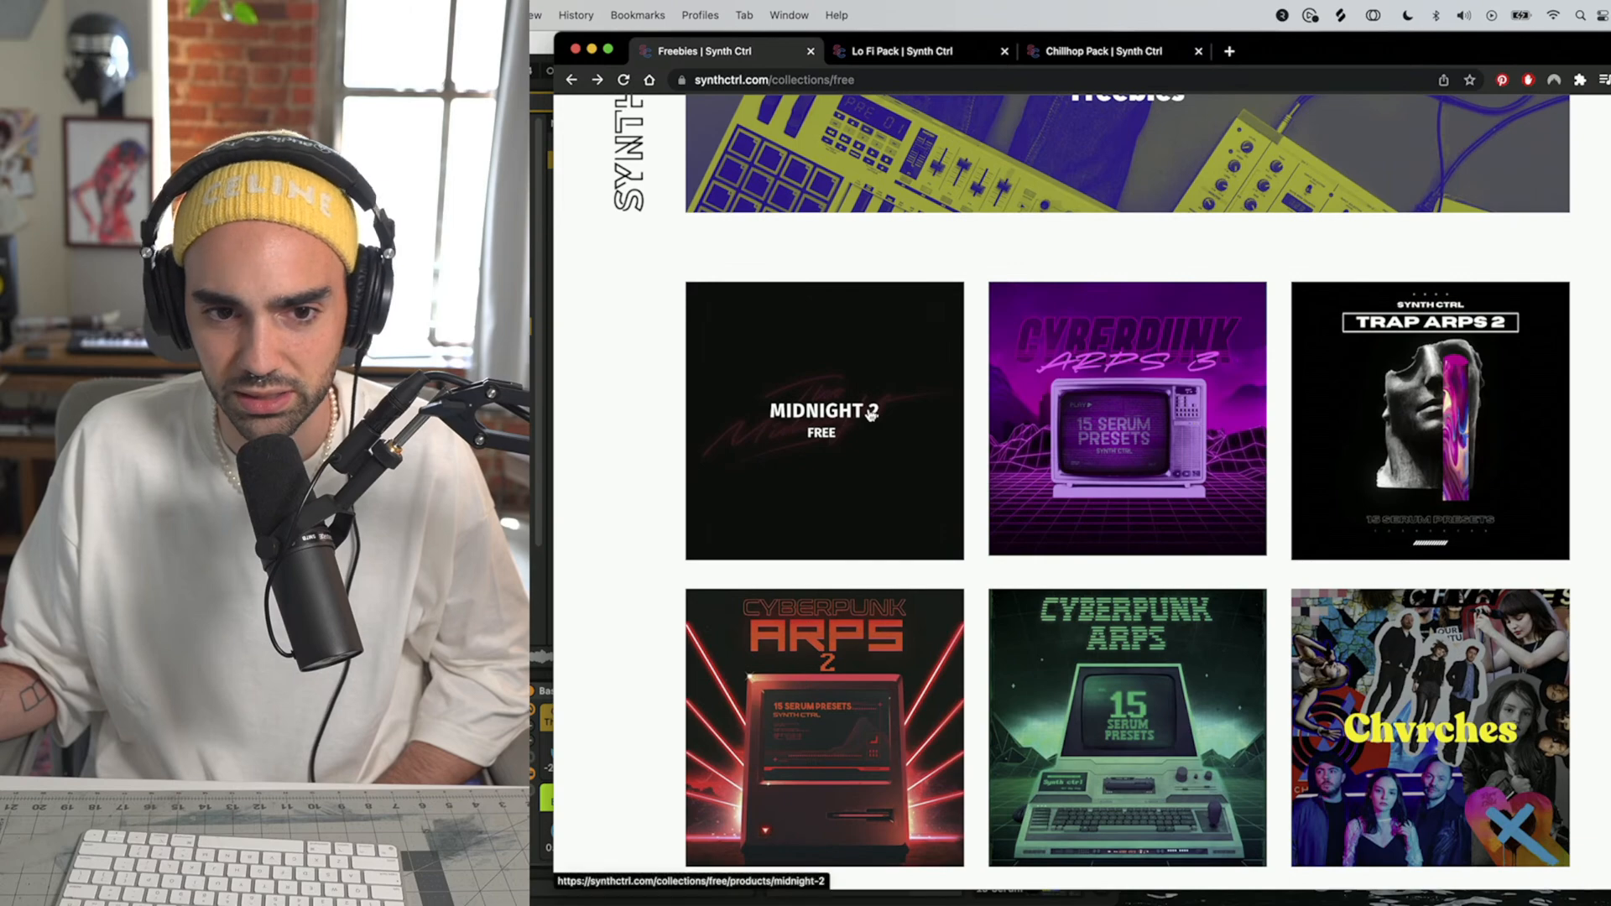
pyautogui.scroll(3, 912, 394)
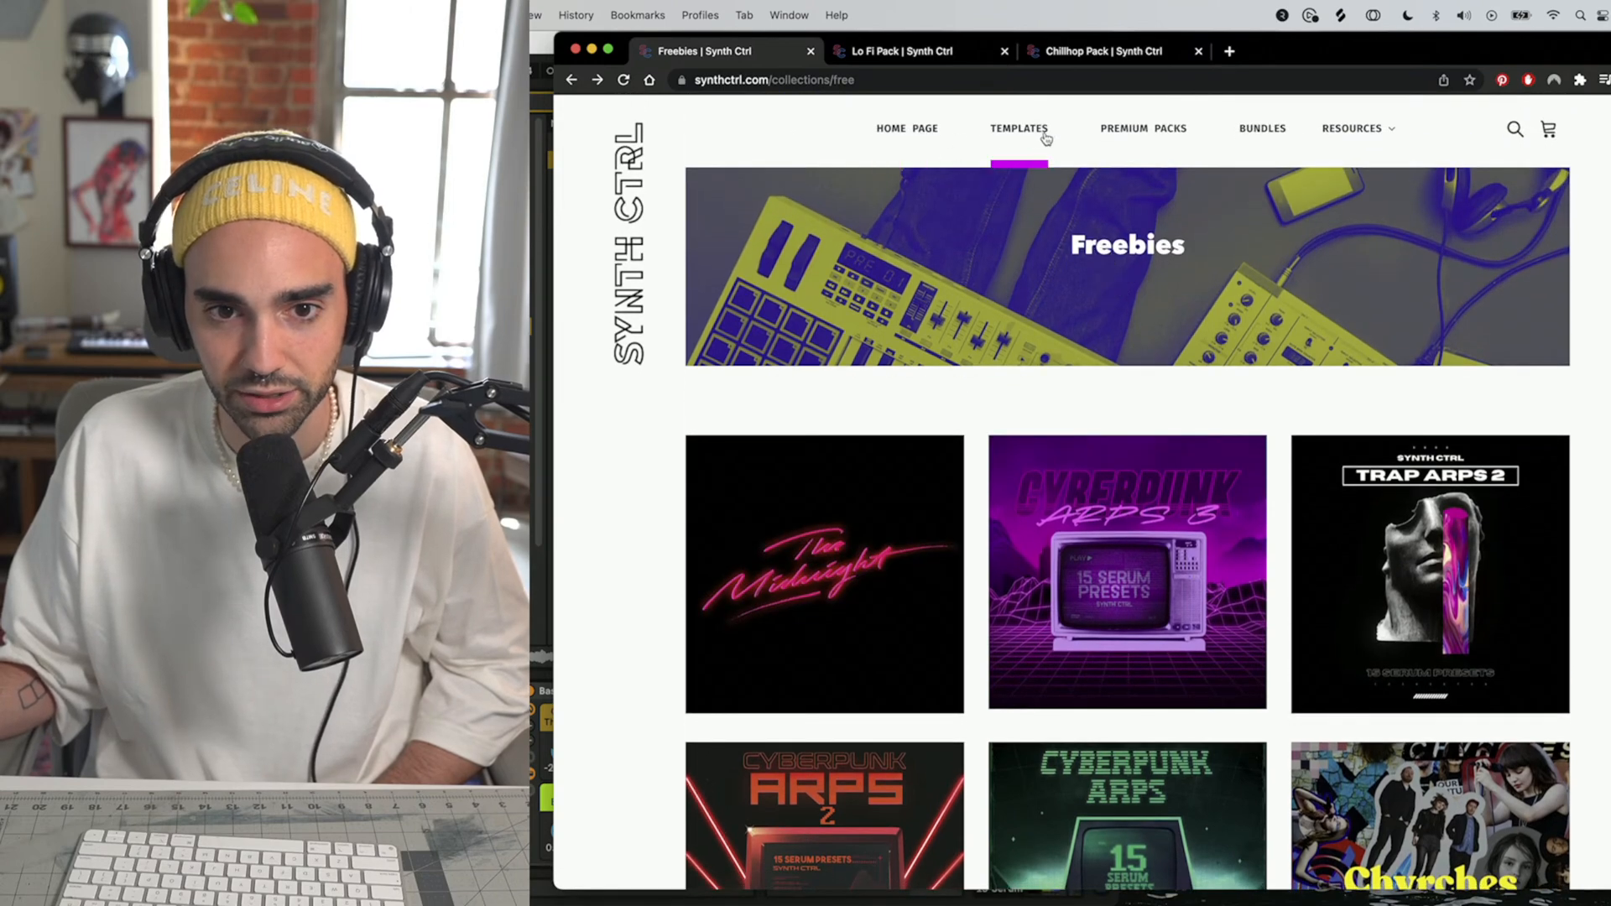
pyautogui.scroll(-10, 1113, 344)
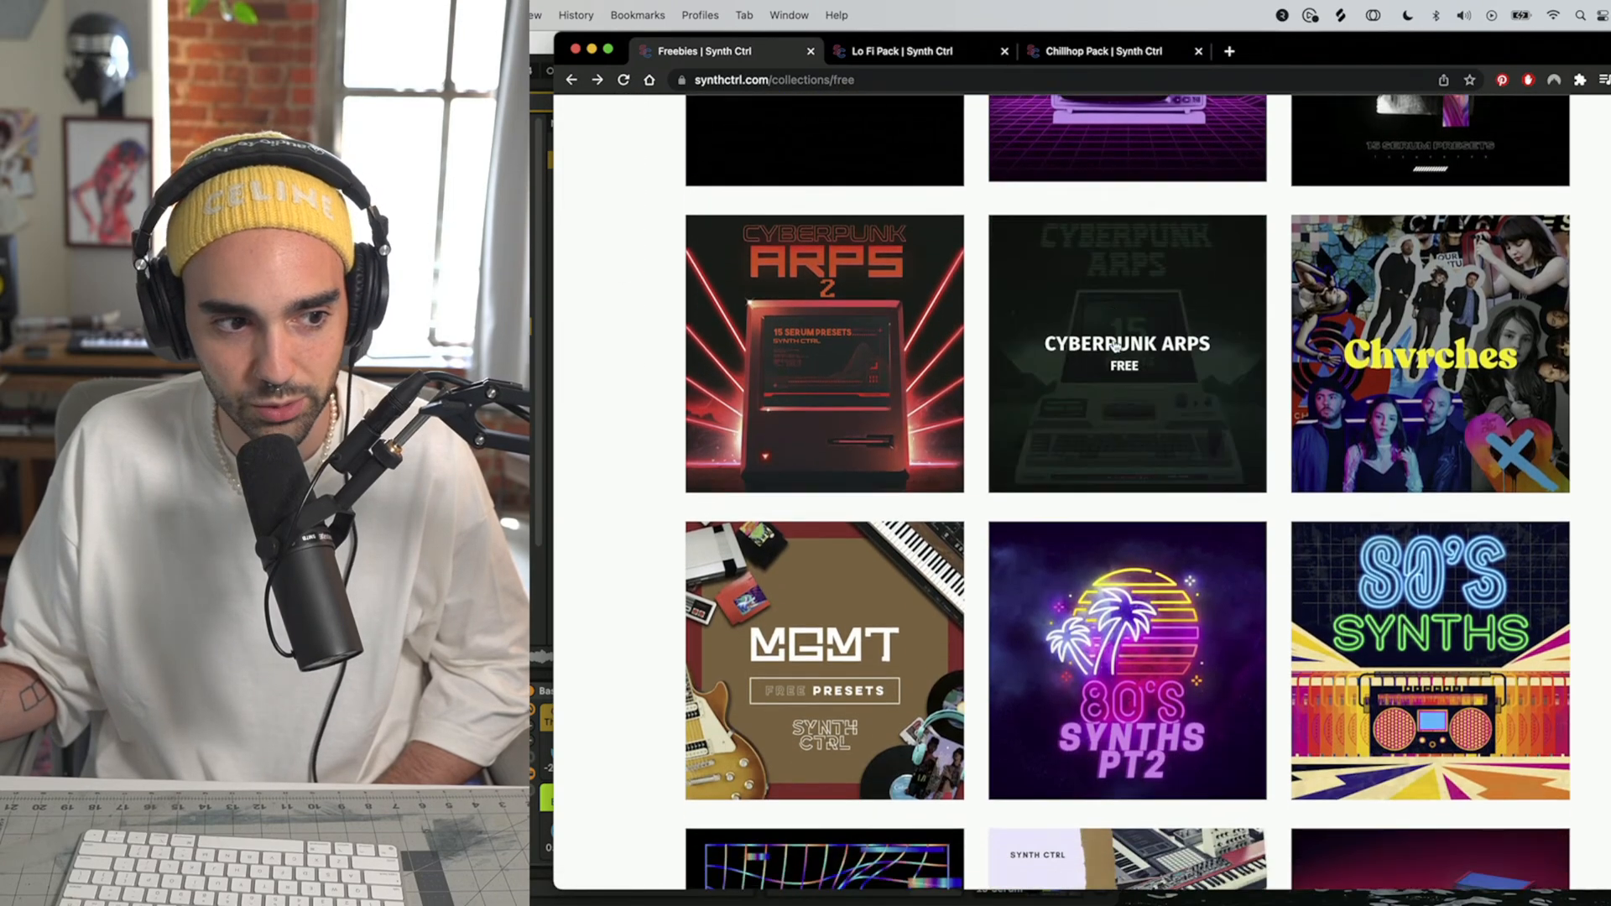
pyautogui.scroll(-10, 1113, 344)
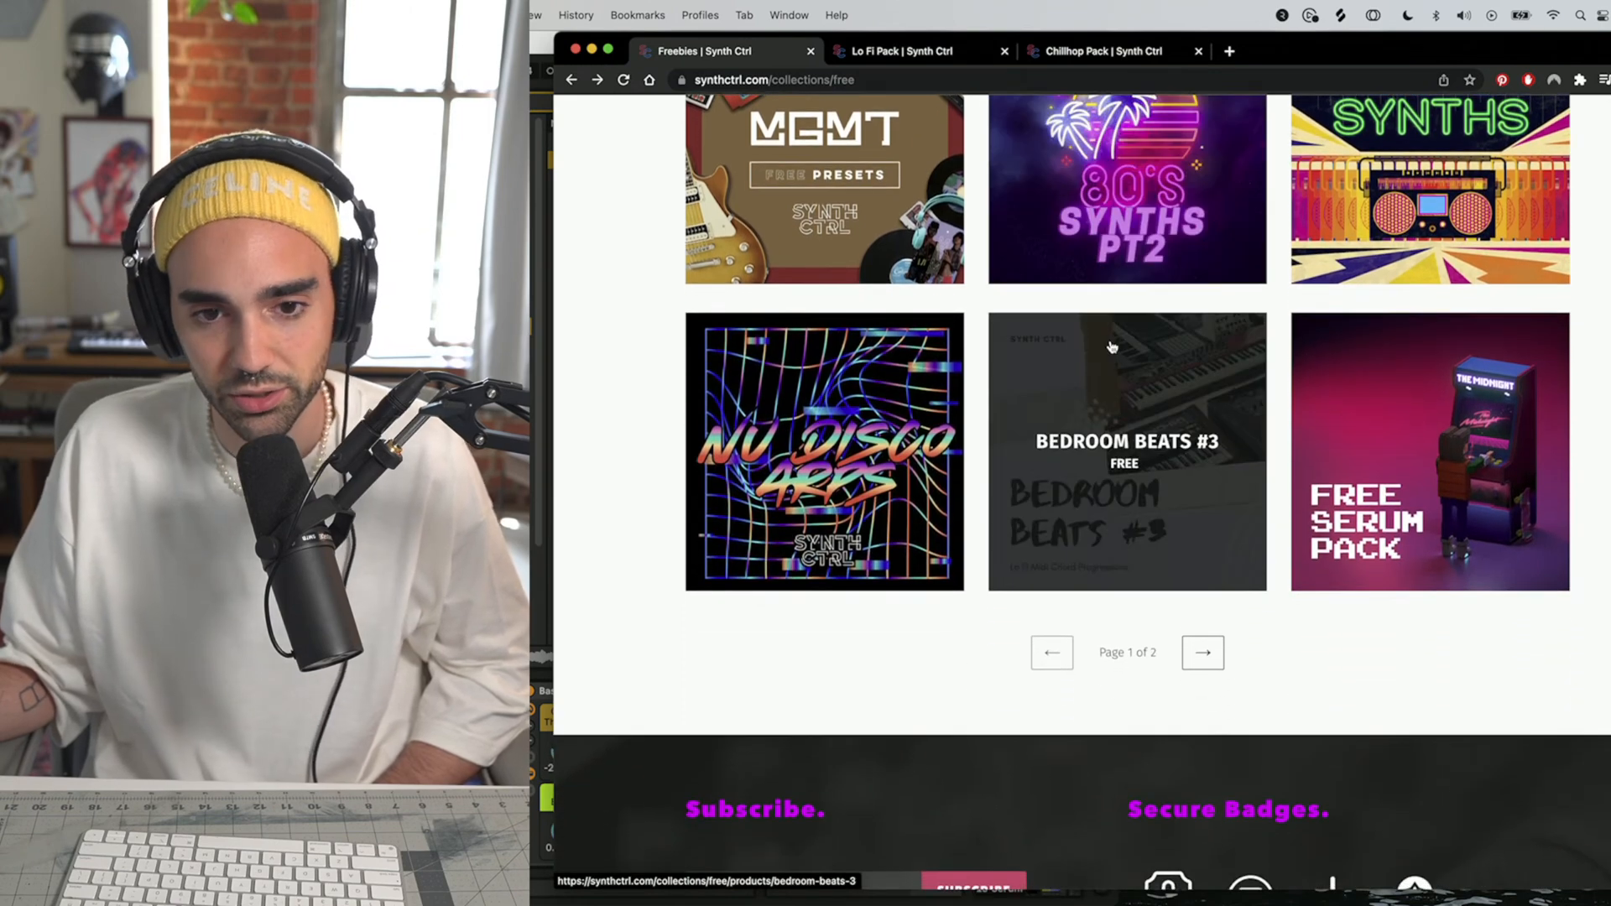
pyautogui.scroll(-2, 1014, 342)
pyautogui.scroll(20, 1298, 451)
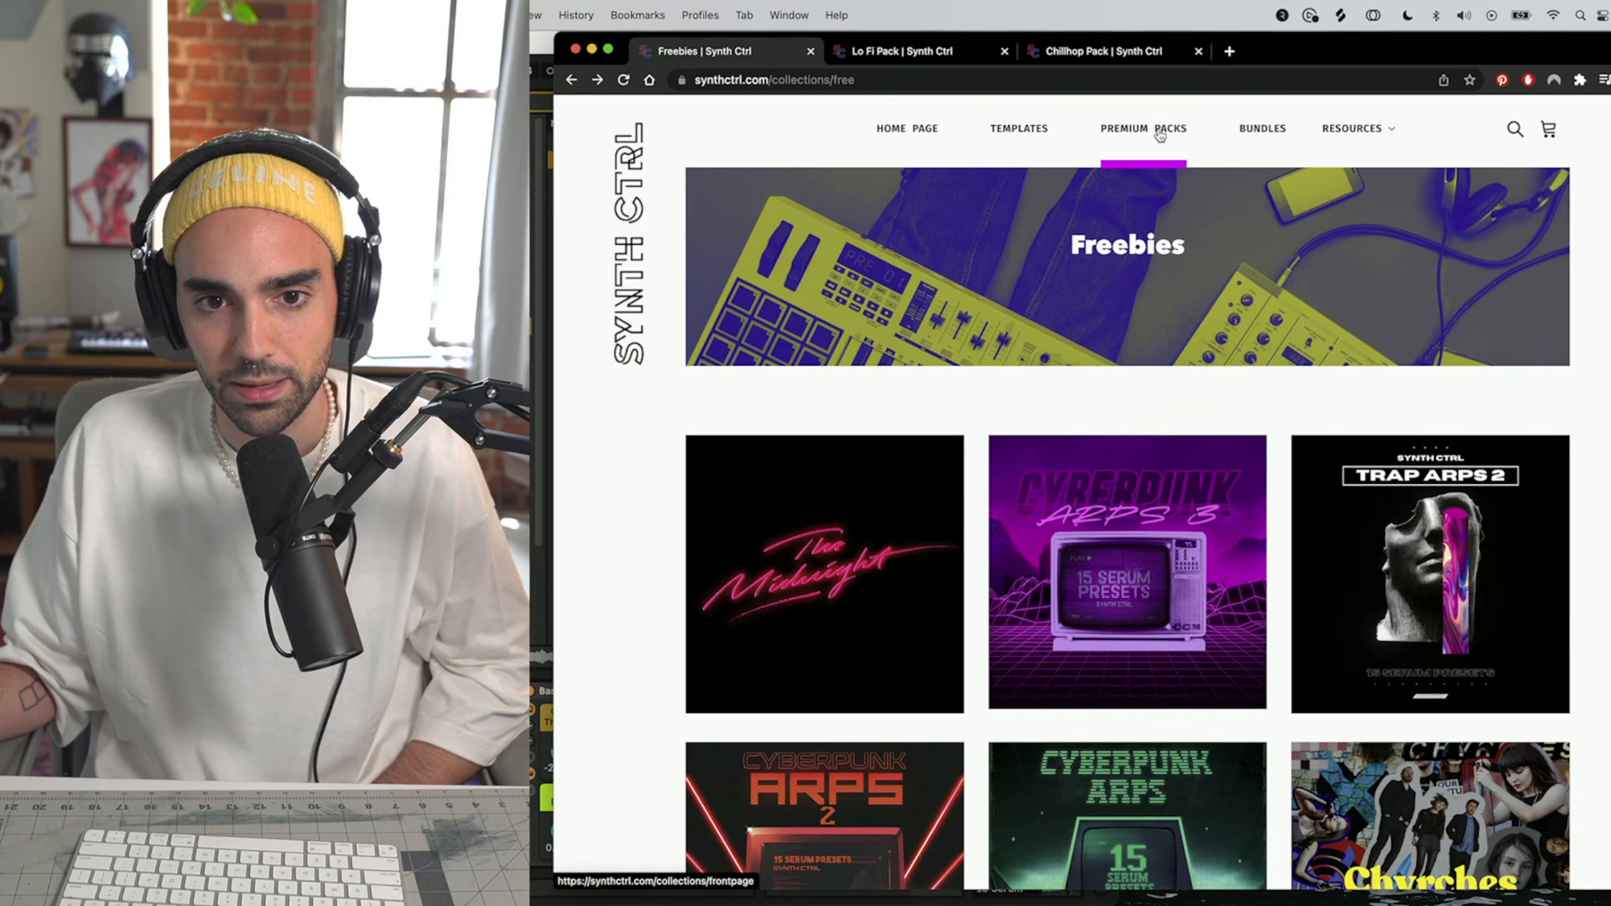
# - Open the Premium Packs collection and look through the packs on its first page
pyautogui.scroll(-3, 1149, 456)
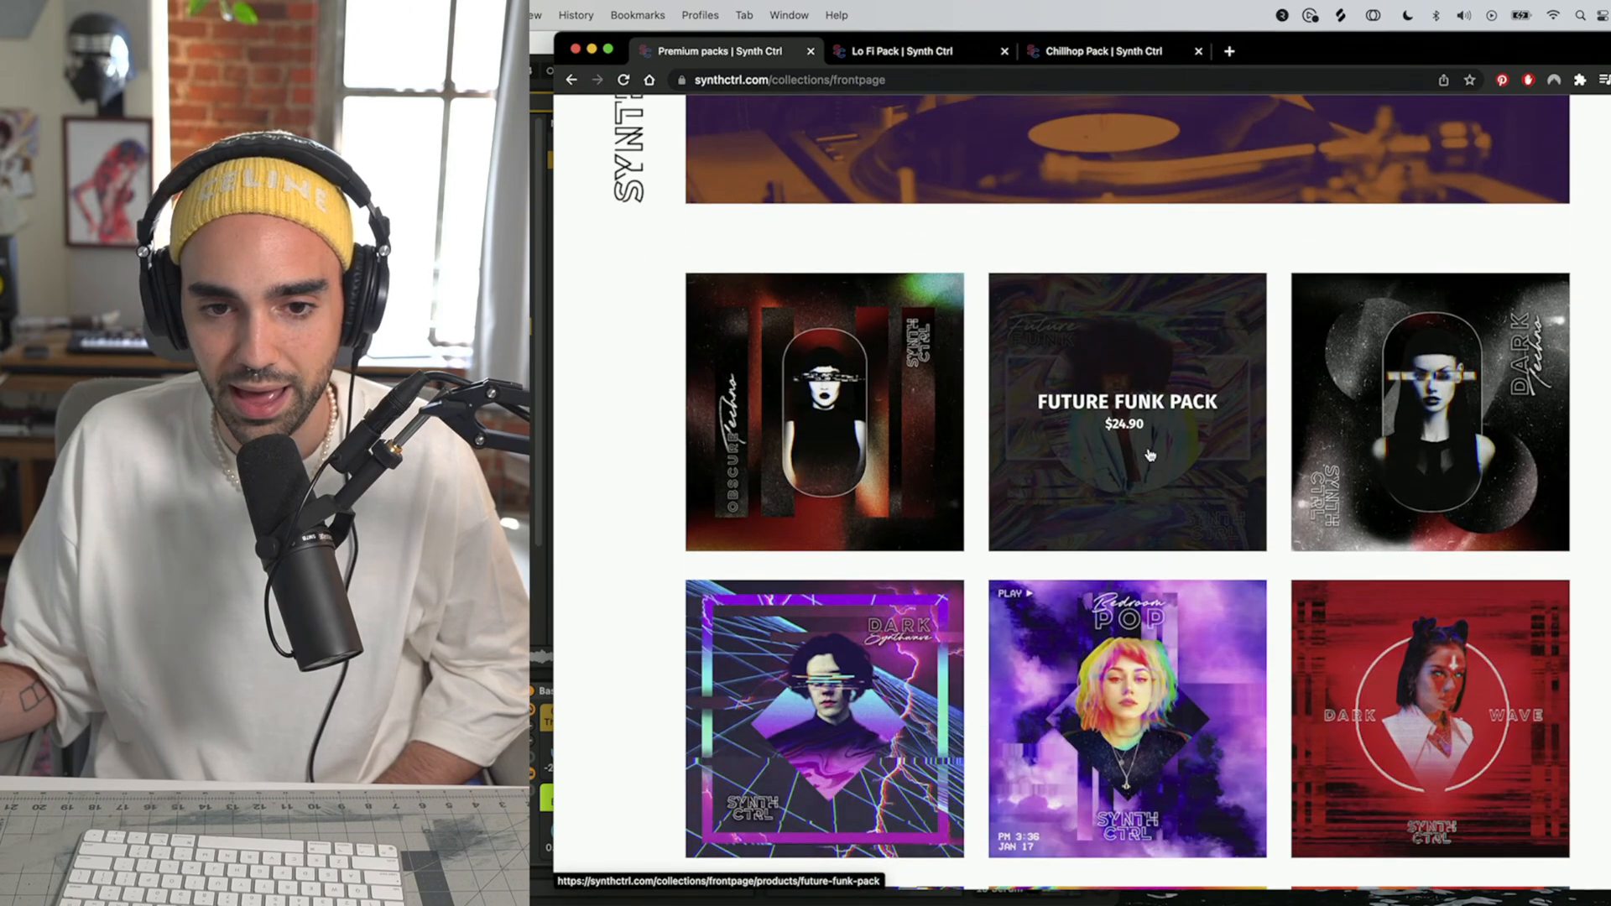
pyautogui.scroll(2, 1149, 456)
pyautogui.scroll(1, 1149, 456)
pyautogui.scroll(-3, 855, 376)
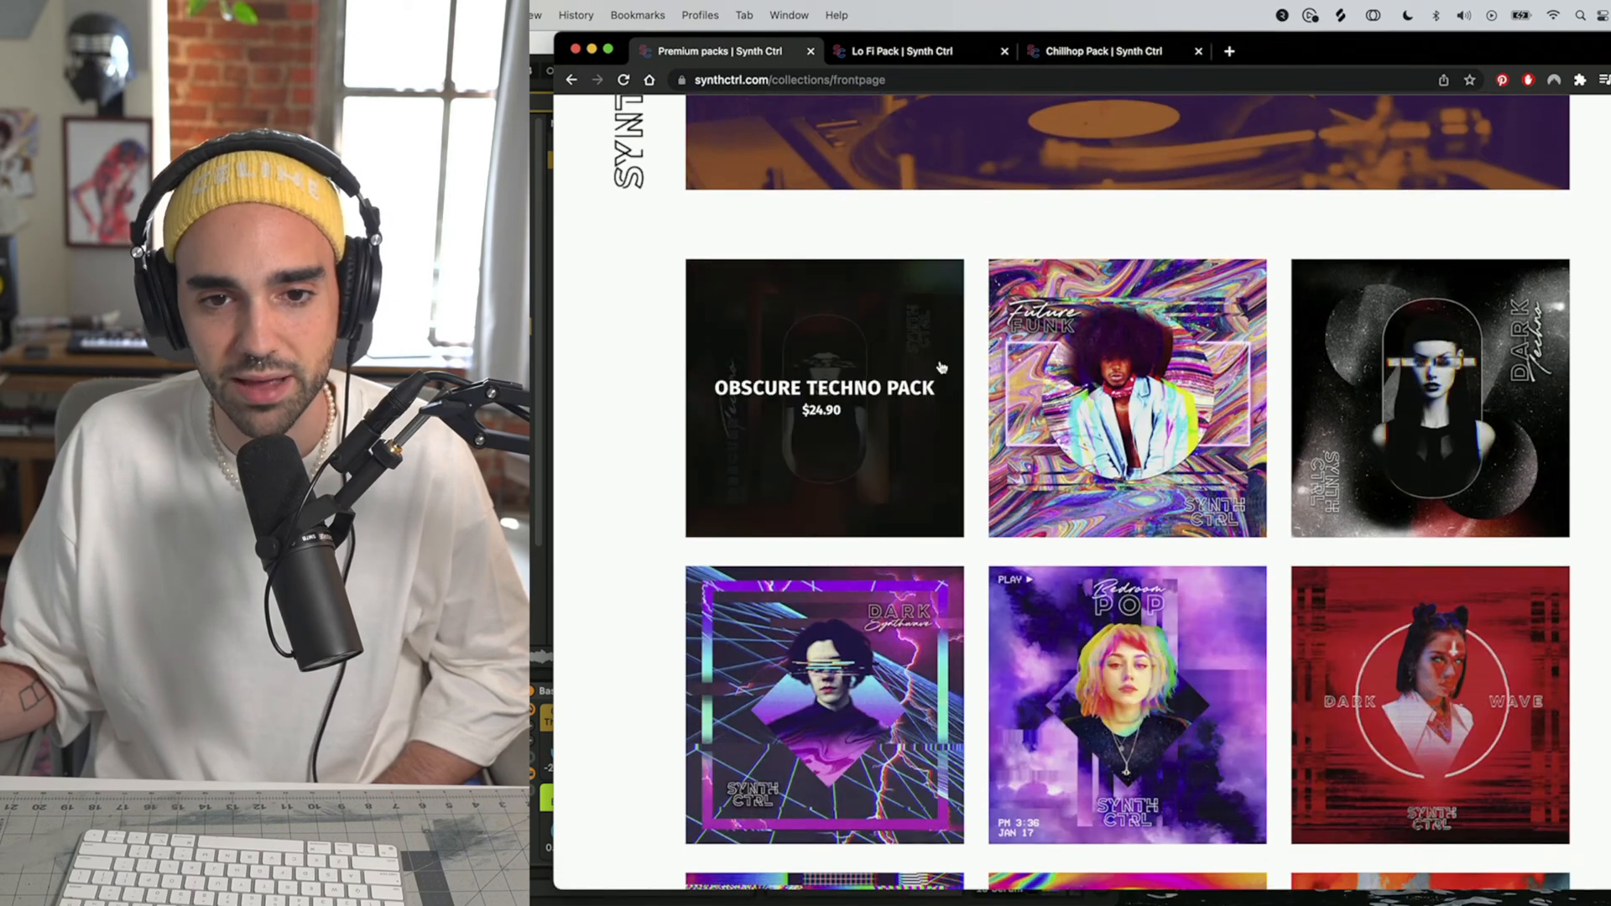
pyautogui.scroll(-3, 855, 376)
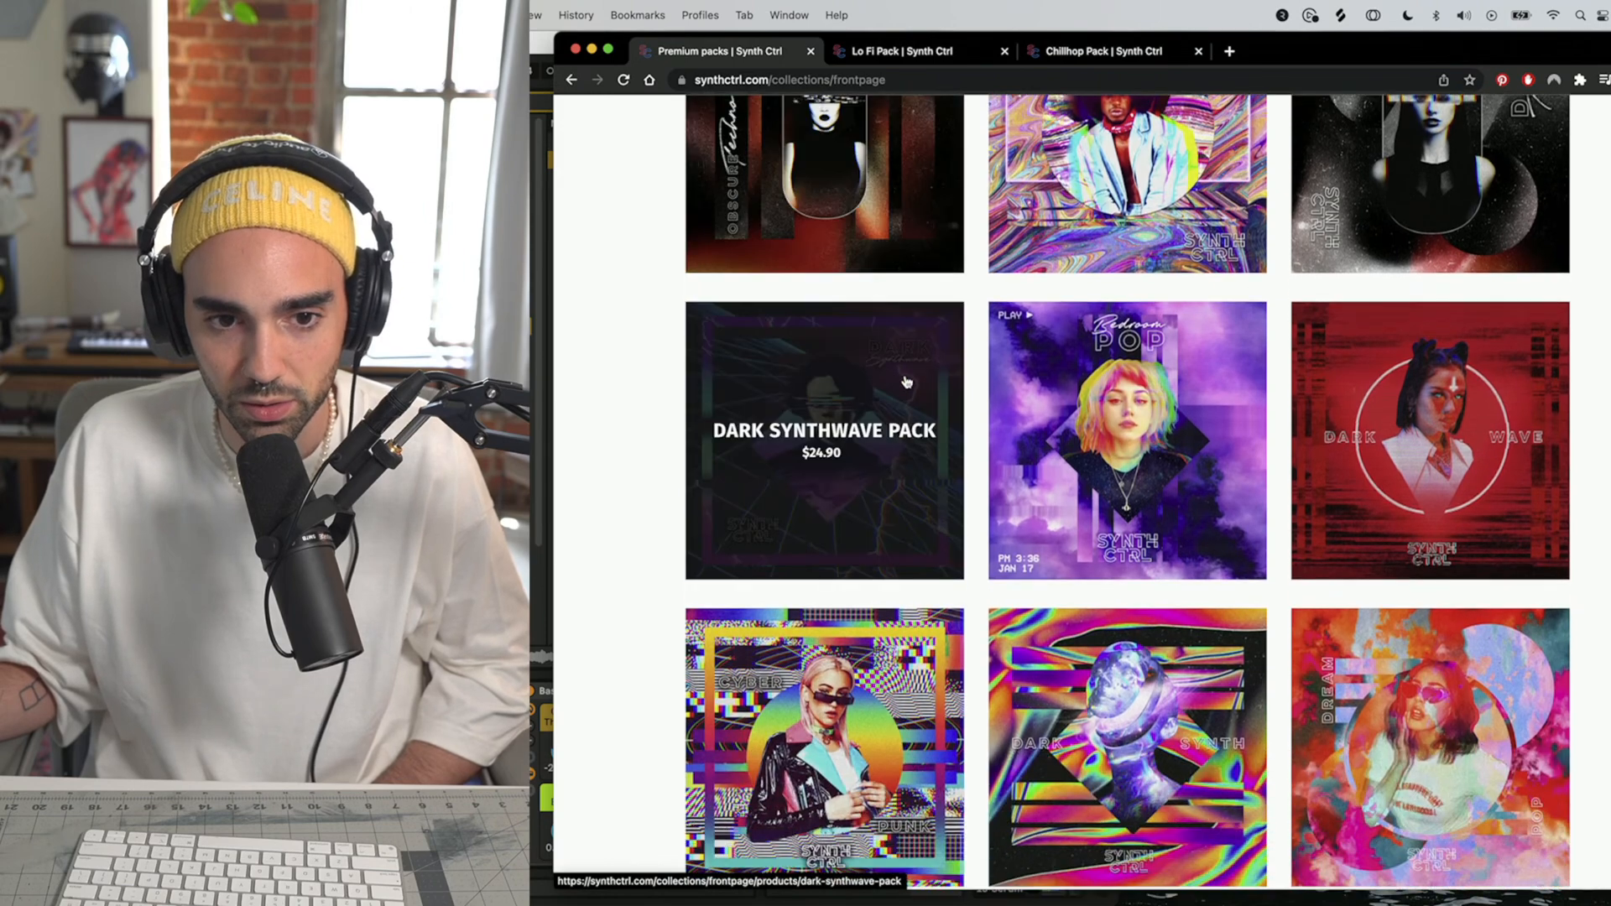
pyautogui.scroll(-1, 1101, 408)
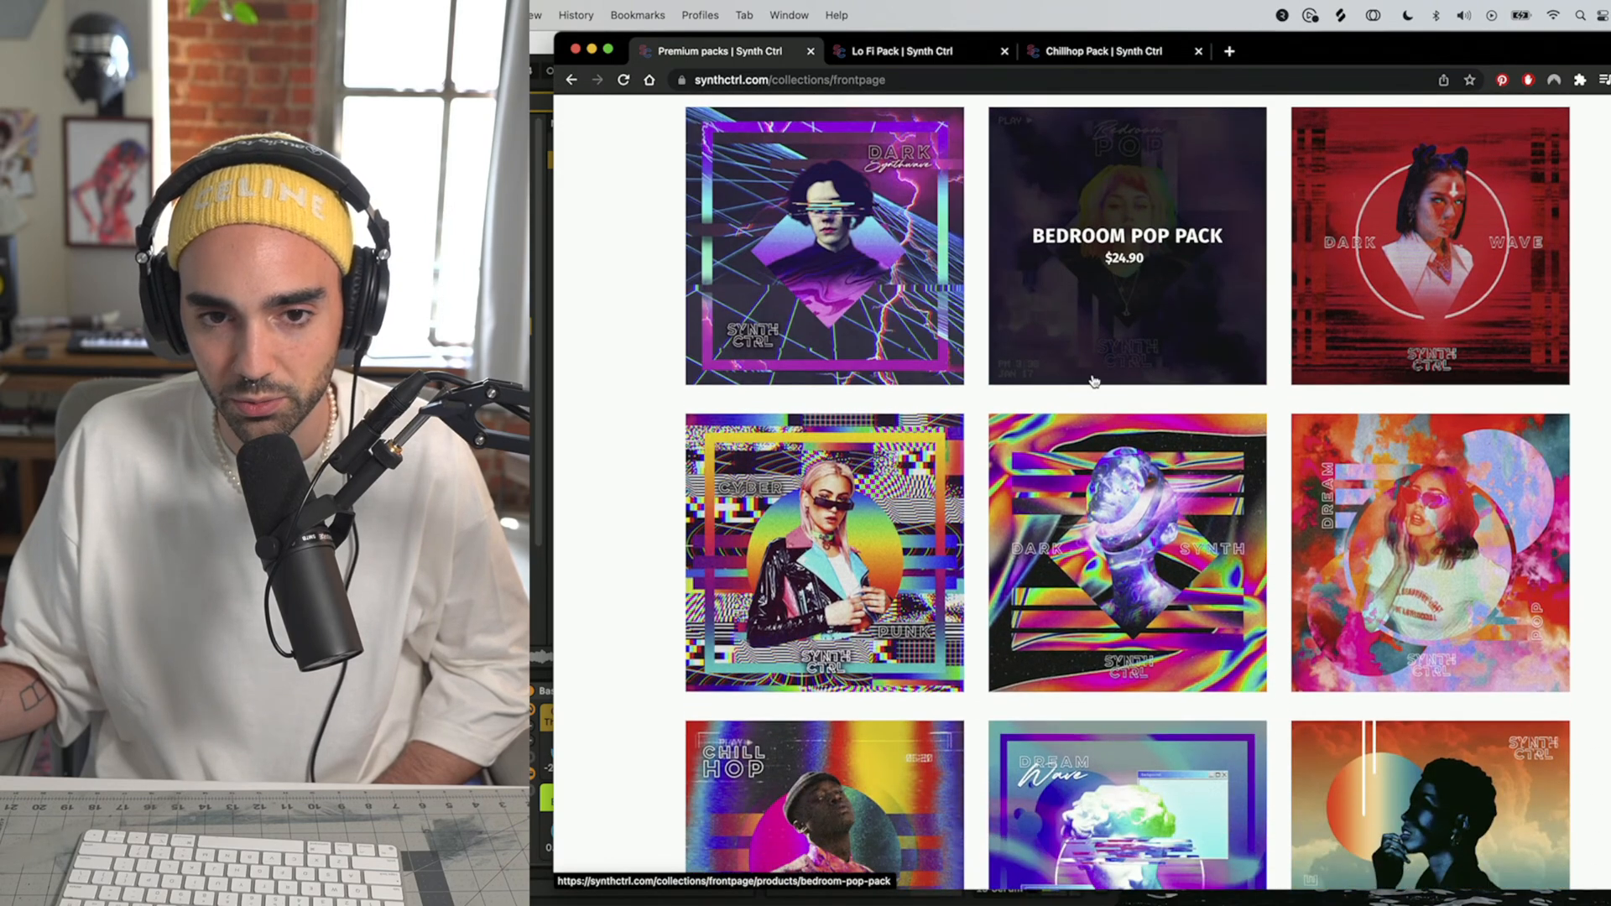
pyautogui.scroll(-1, 1094, 380)
pyautogui.scroll(-2, 1094, 380)
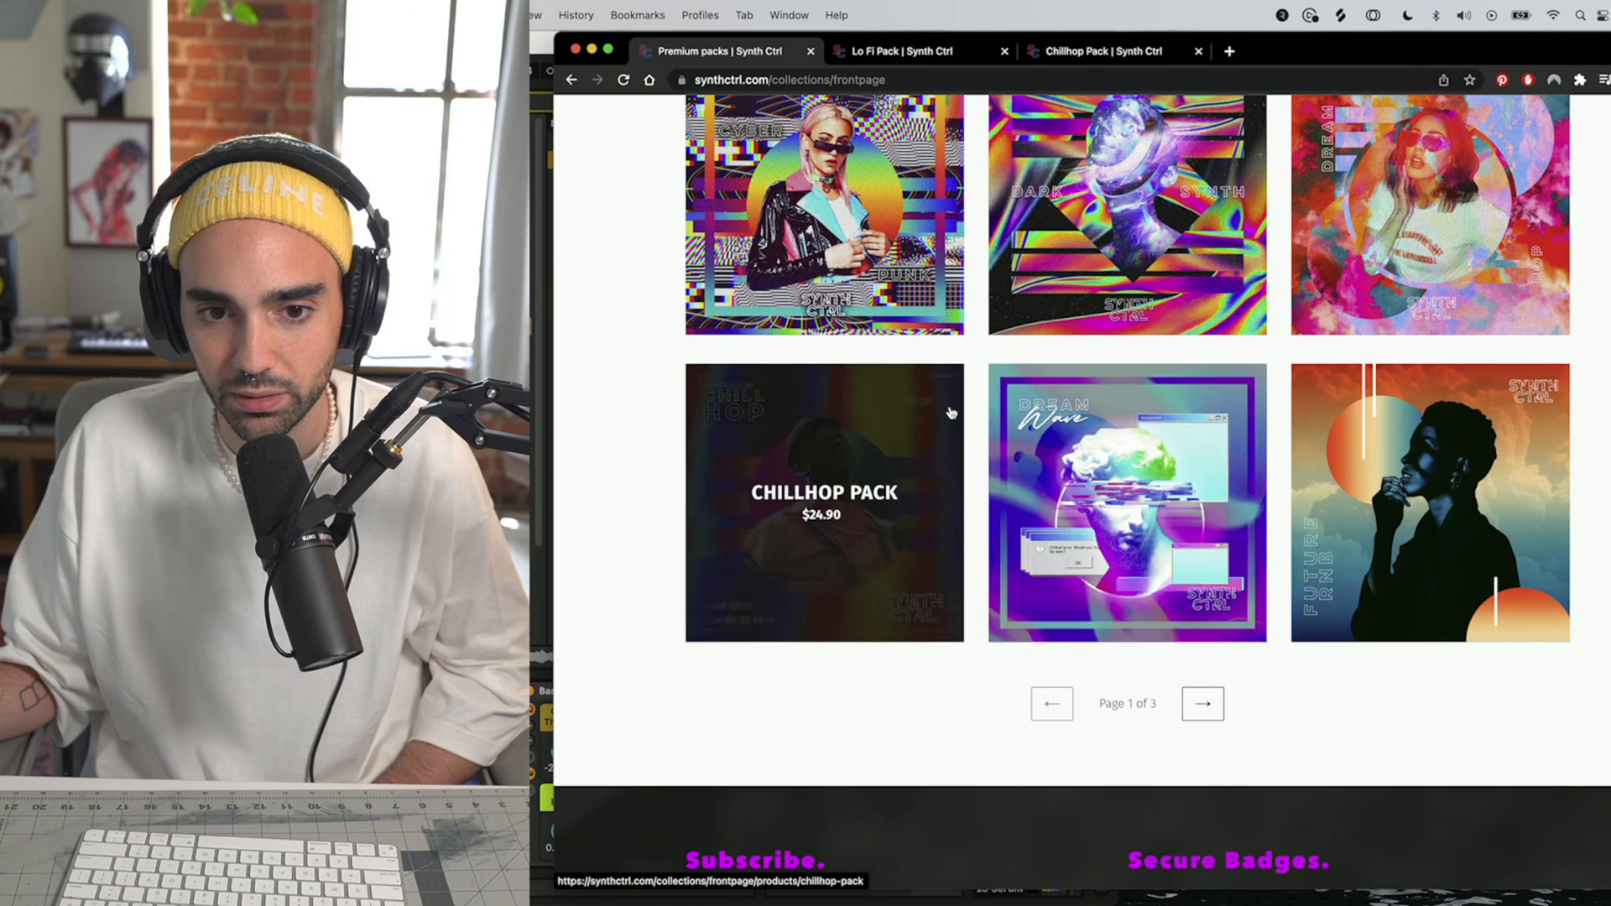
pyautogui.scroll(7, 1393, 378)
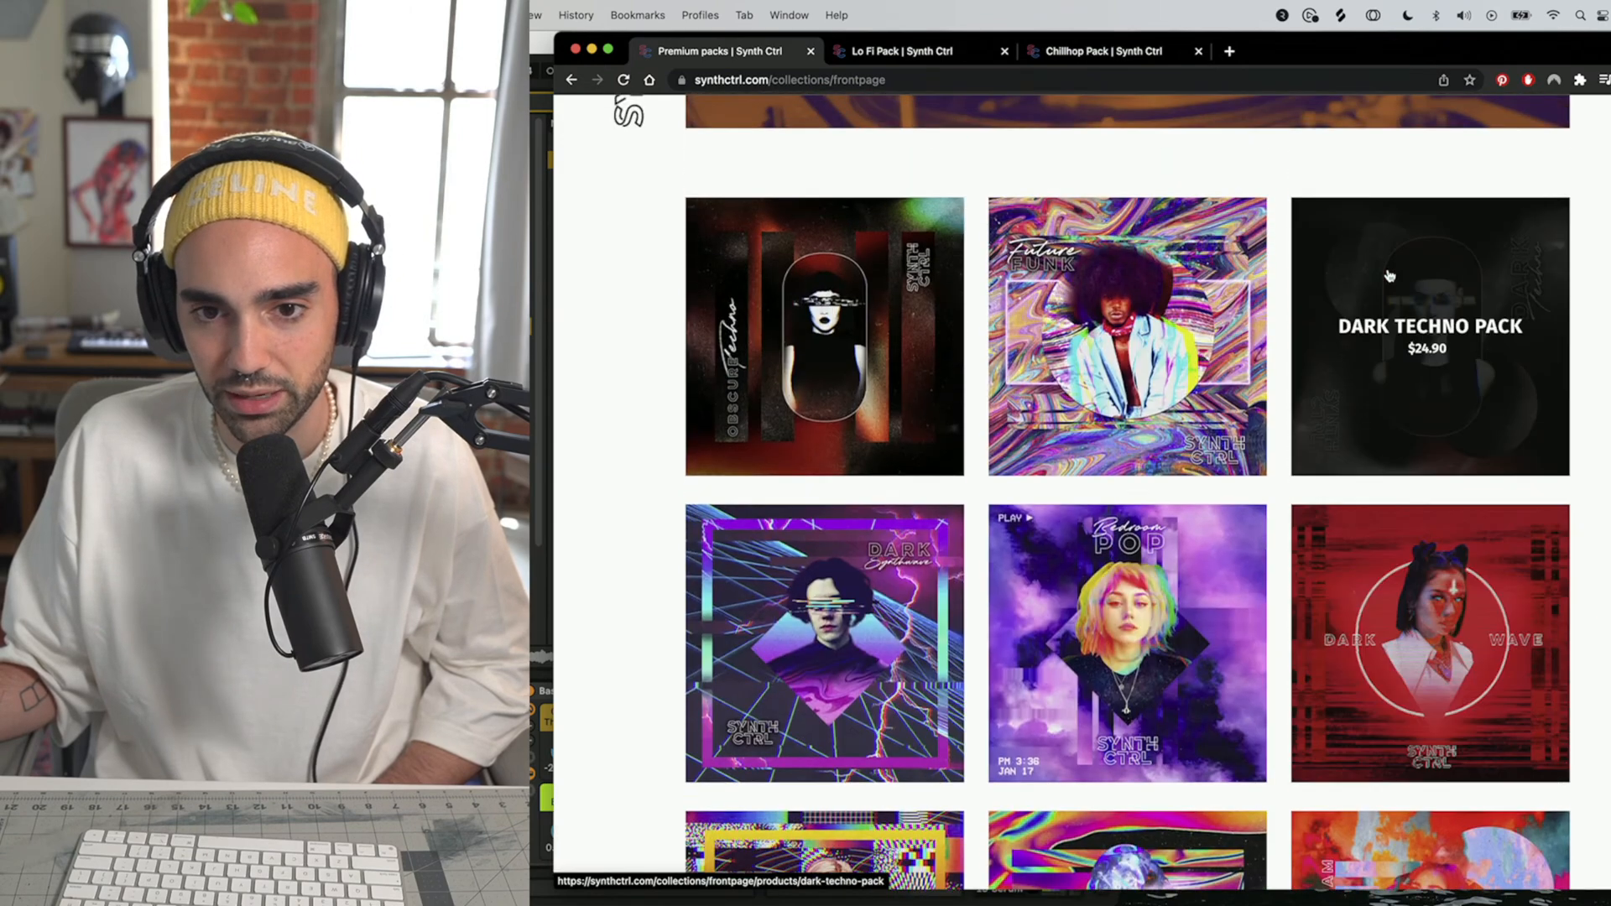
pyautogui.scroll(2, 1390, 276)
# - View the Lo Fi Pack product page and highlight the number of Serum presets it includes
pyautogui.click(923, 52)
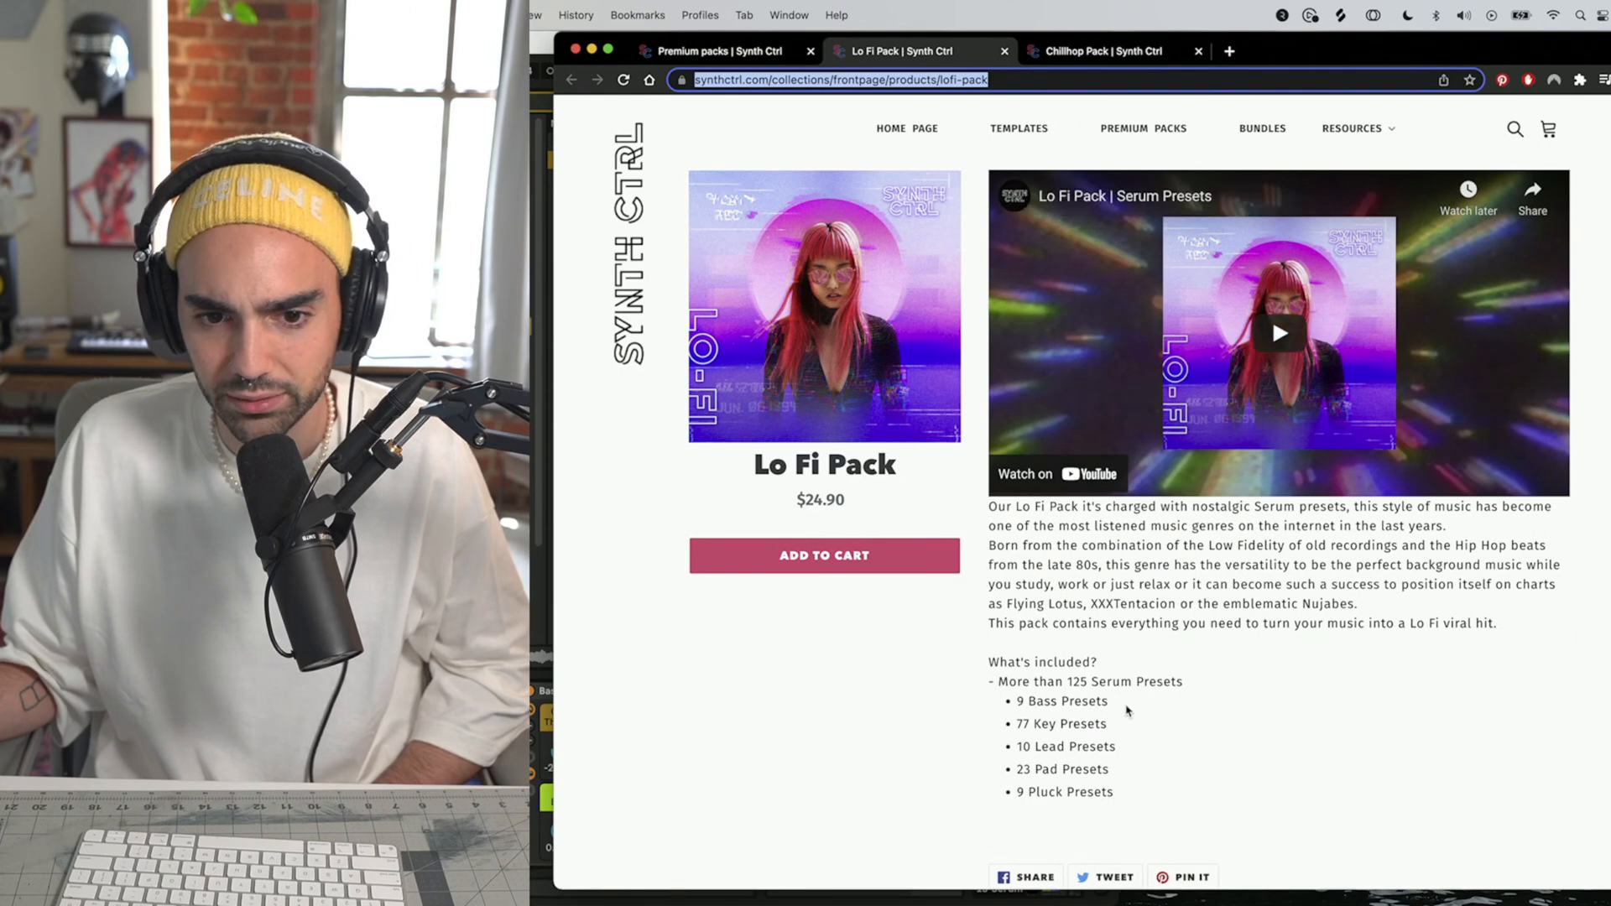
pyautogui.moveTo(1069, 684); pyautogui.dragTo(1185, 681)
pyautogui.click(1206, 690)
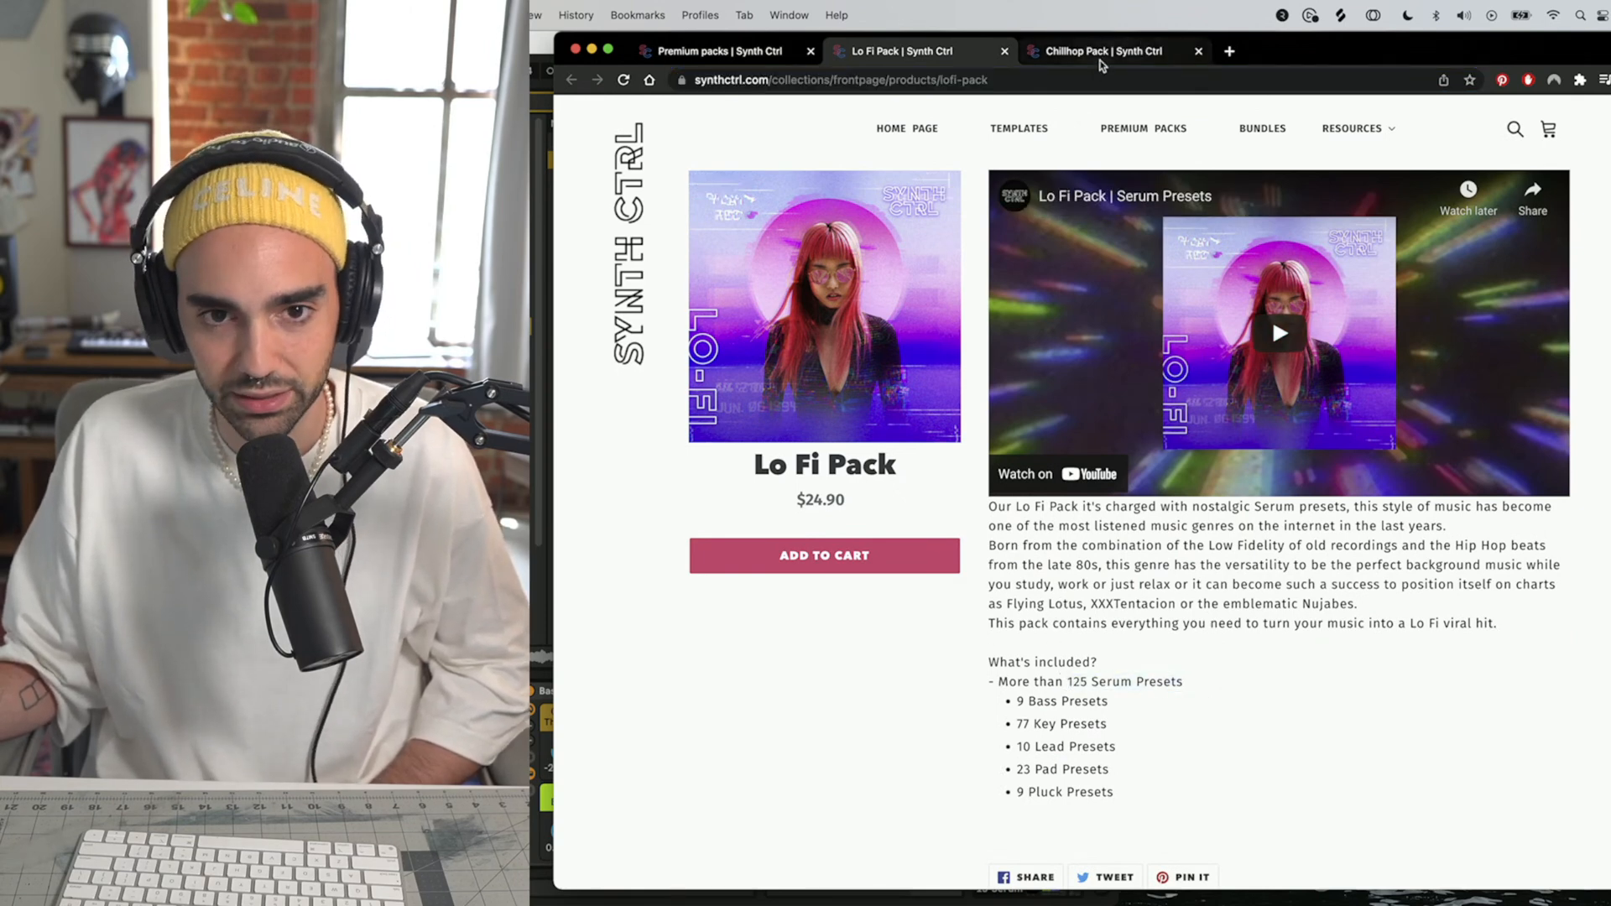
# - View the Chillhop Pack product page and highlight the number of Serum presets it includes
pyautogui.click(1104, 60)
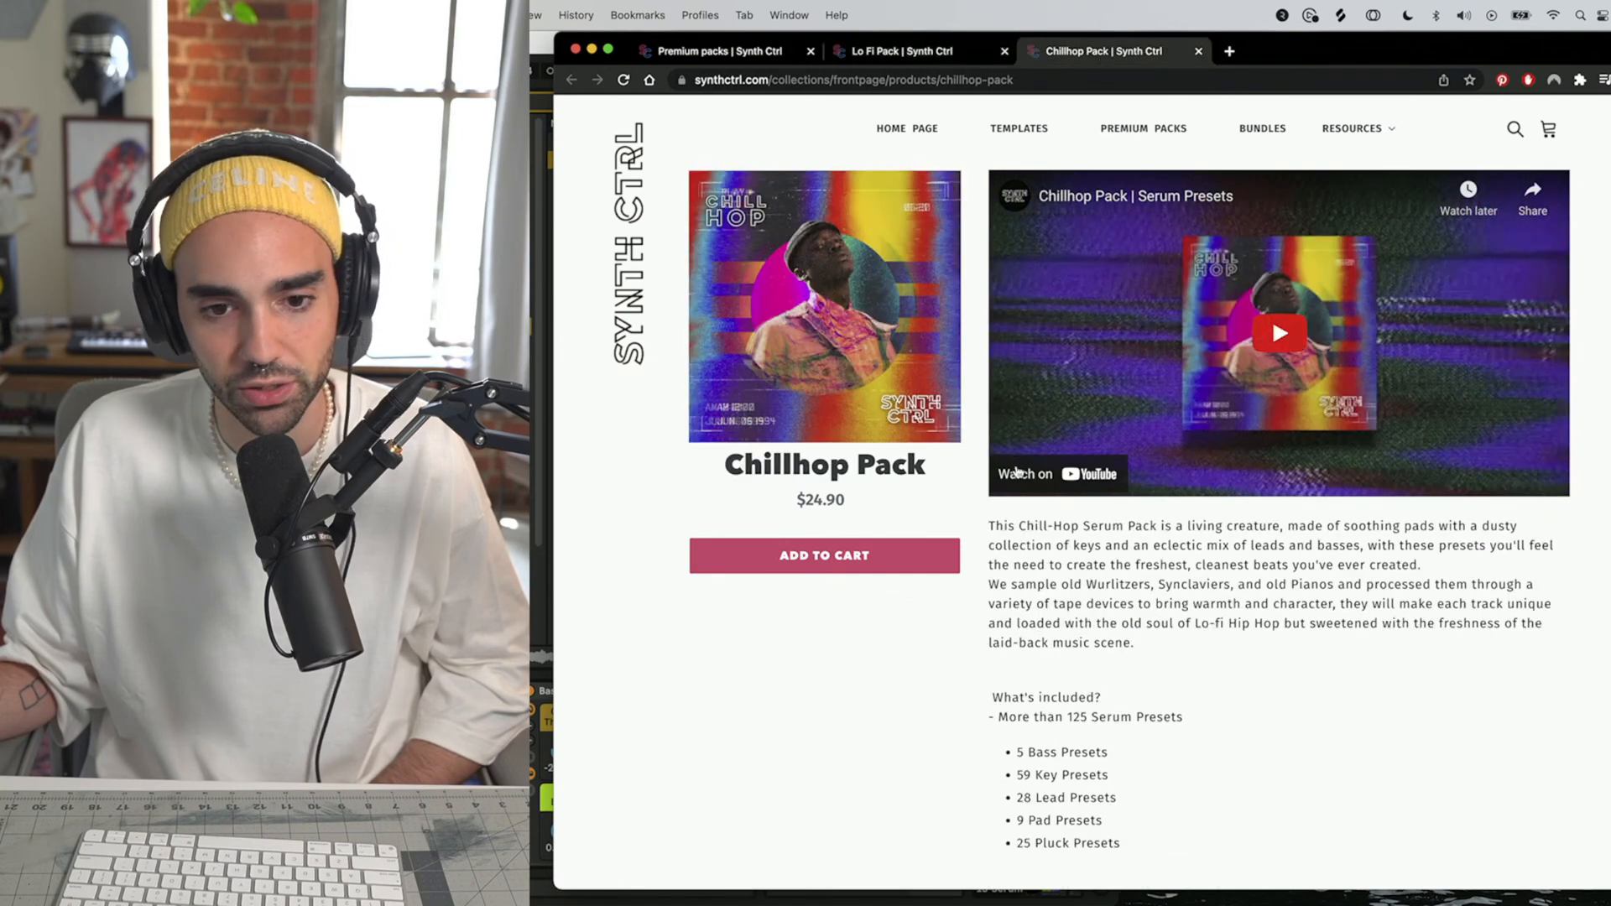
pyautogui.moveTo(1063, 715); pyautogui.dragTo(1222, 719)
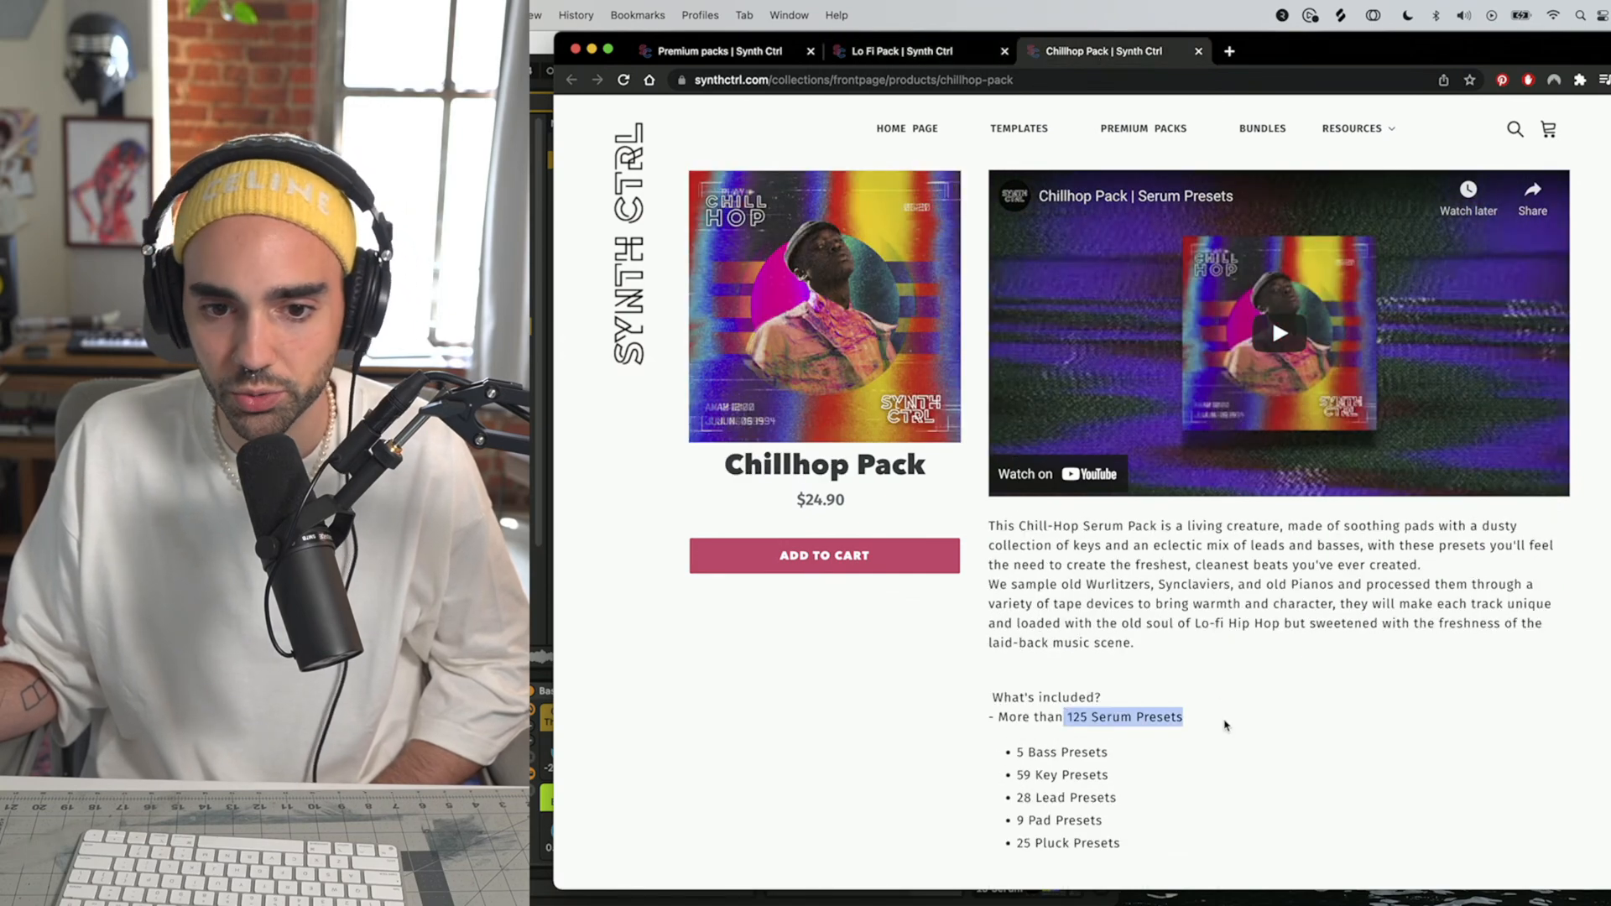
pyautogui.click(1223, 719)
pyautogui.scroll(-5, 1222, 727)
pyautogui.scroll(5, 1144, 506)
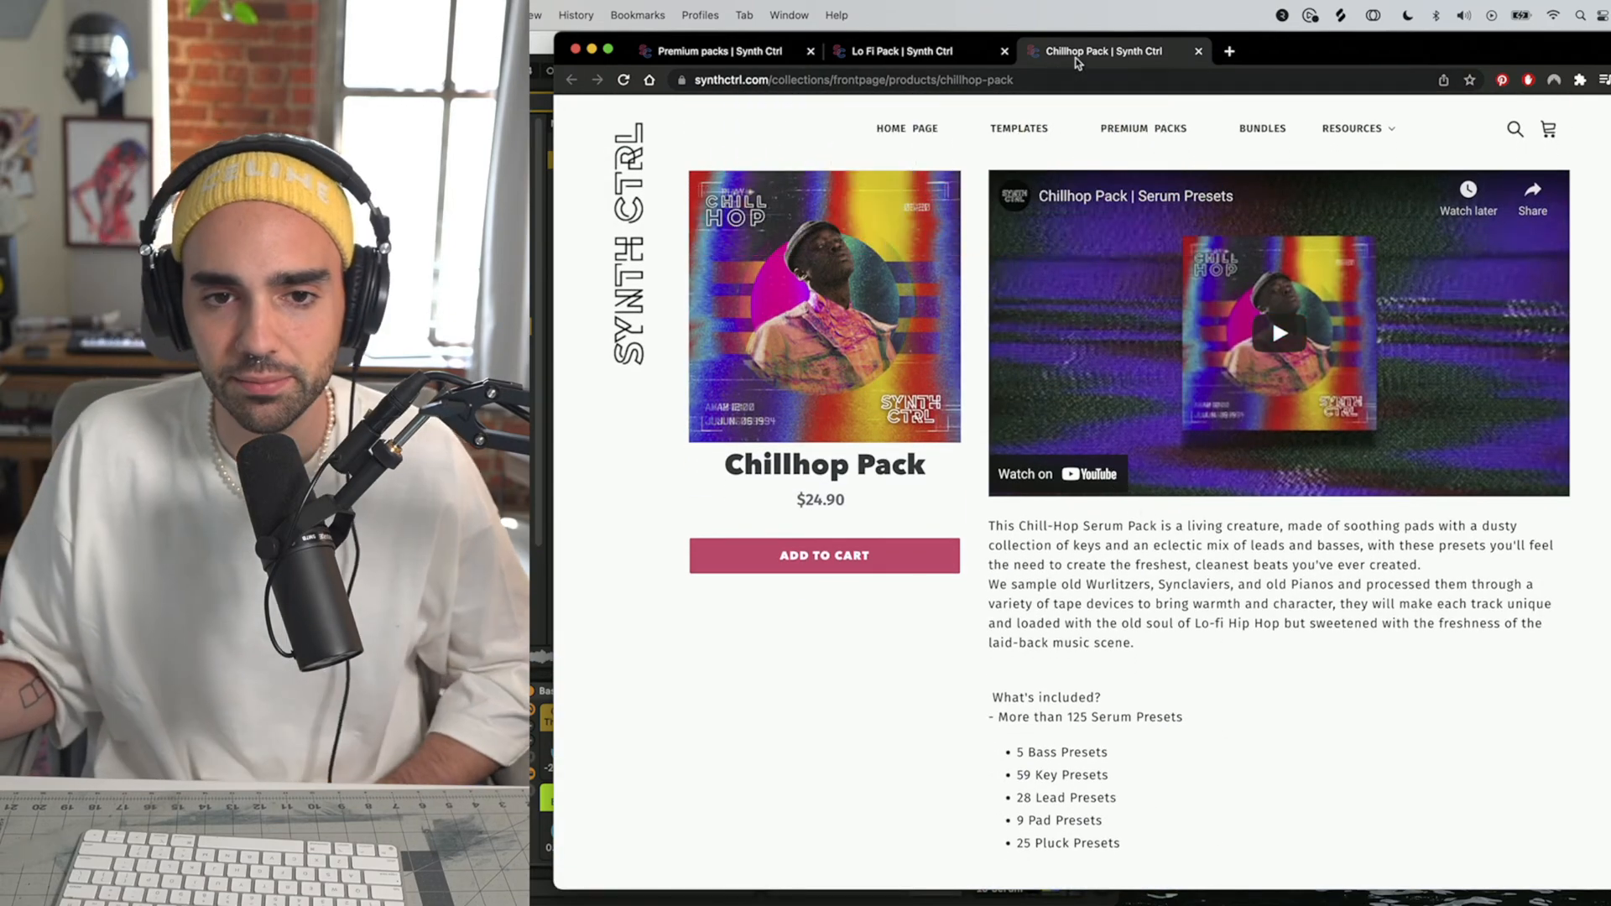
# - Move the browser window aside and switch to the Ableton Live set 0630 serum lofi, repositioning its window in view
pyautogui.moveTo(1276, 44); pyautogui.dragTo(1407, 39)
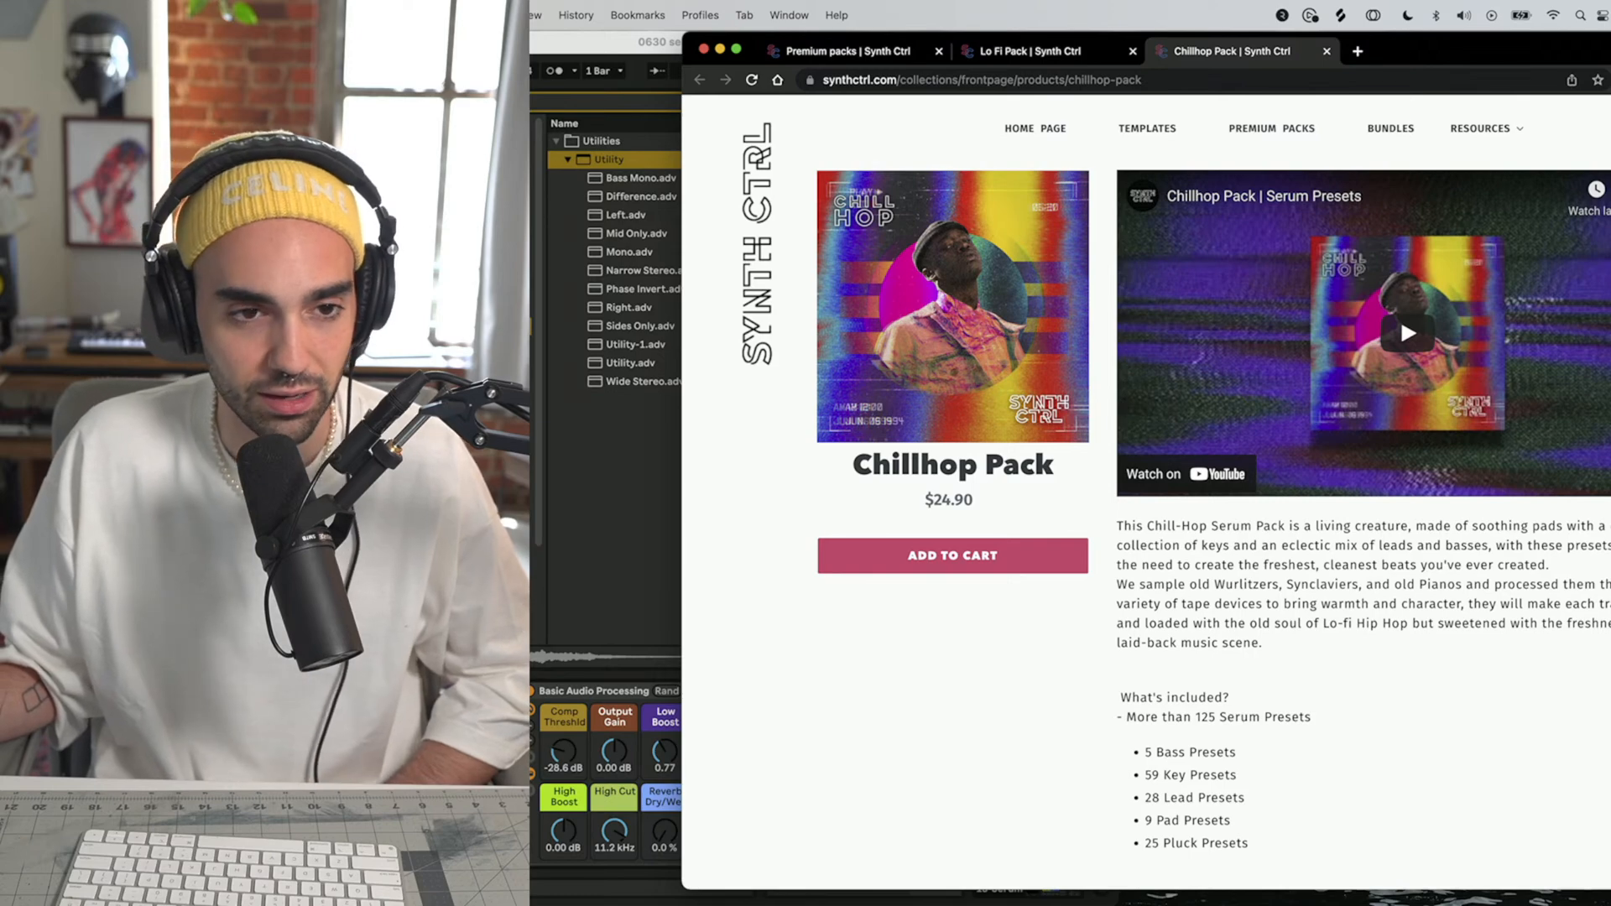
pyautogui.moveTo(448, 40); pyautogui.dragTo(526, 39)
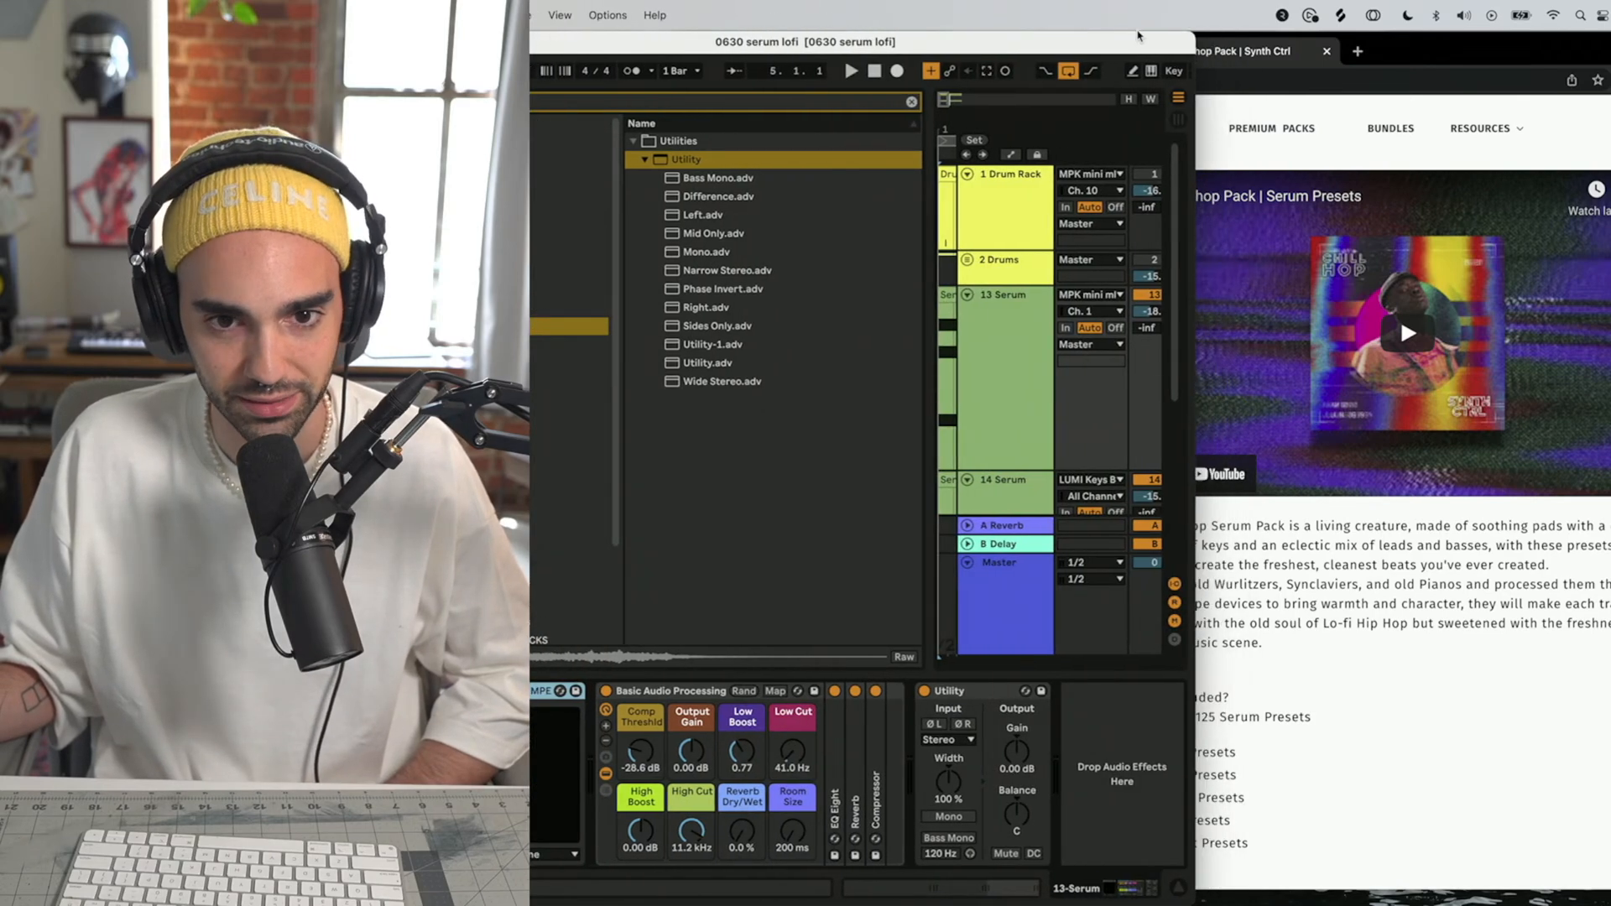
pyautogui.moveTo(1198, 37); pyautogui.dragTo(1610, 37)
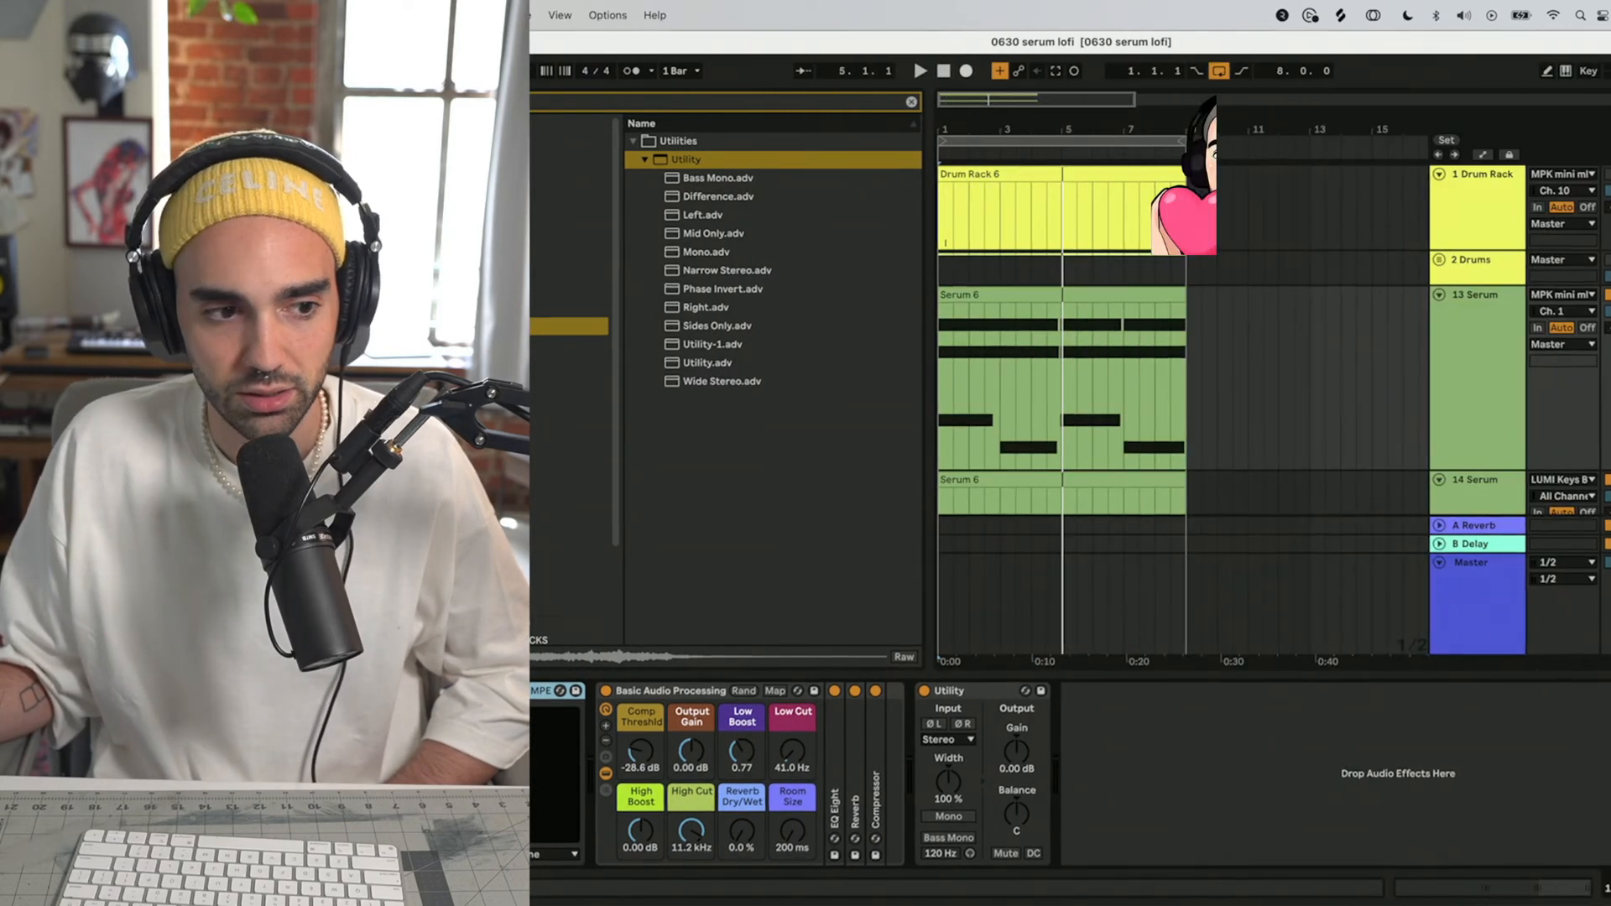
pyautogui.moveTo(1506, 40); pyautogui.dragTo(1457, 38)
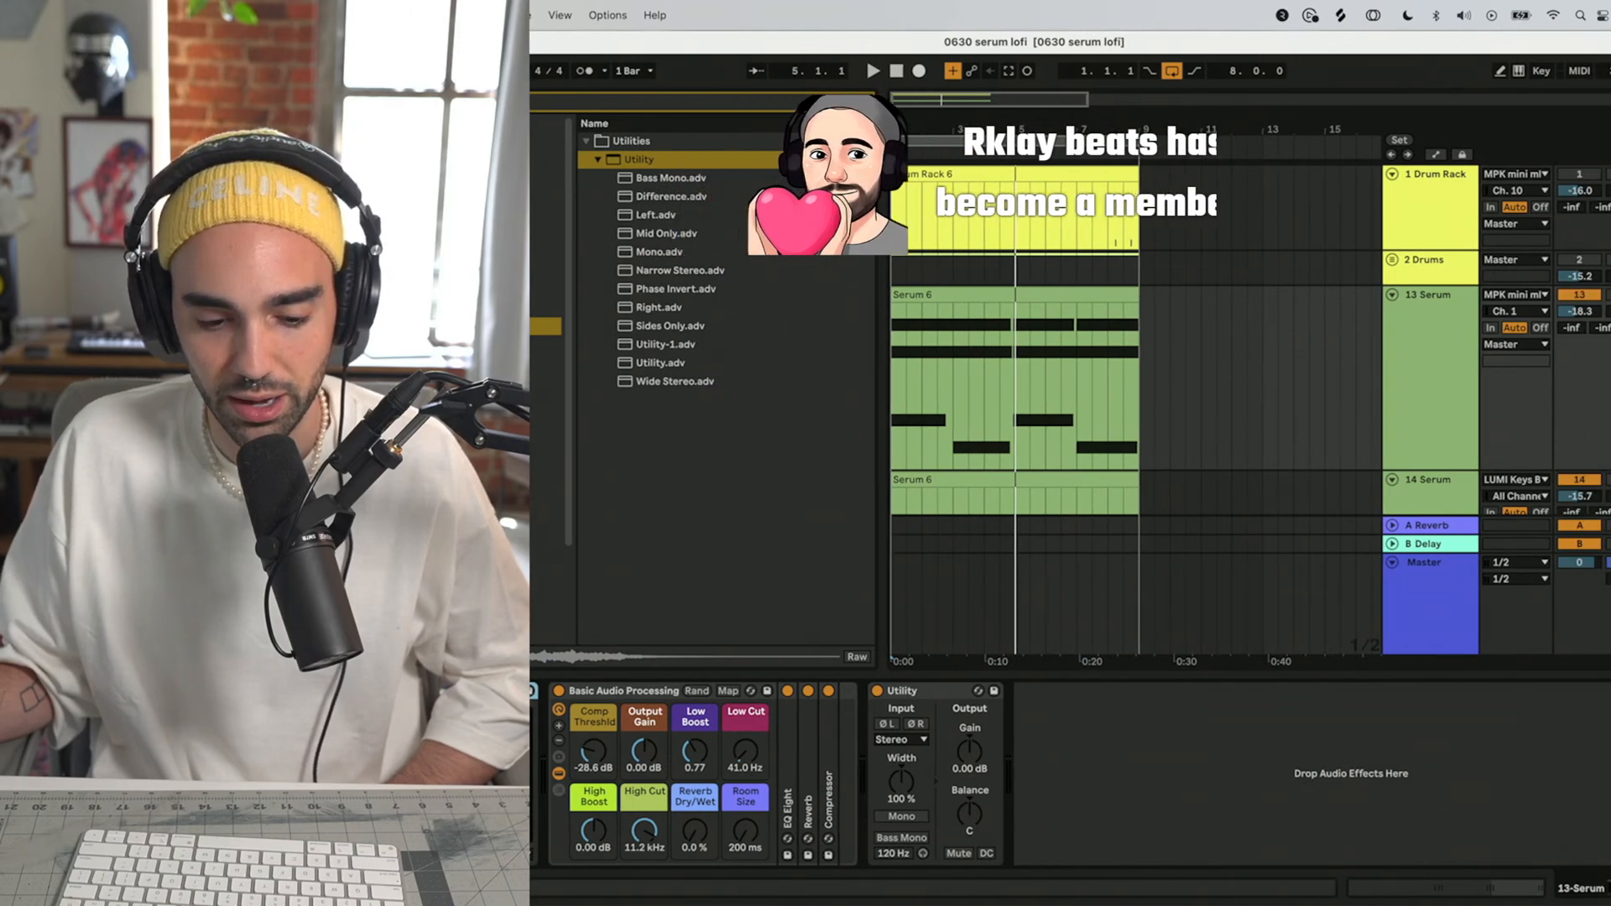
pyautogui.click(410, 42)
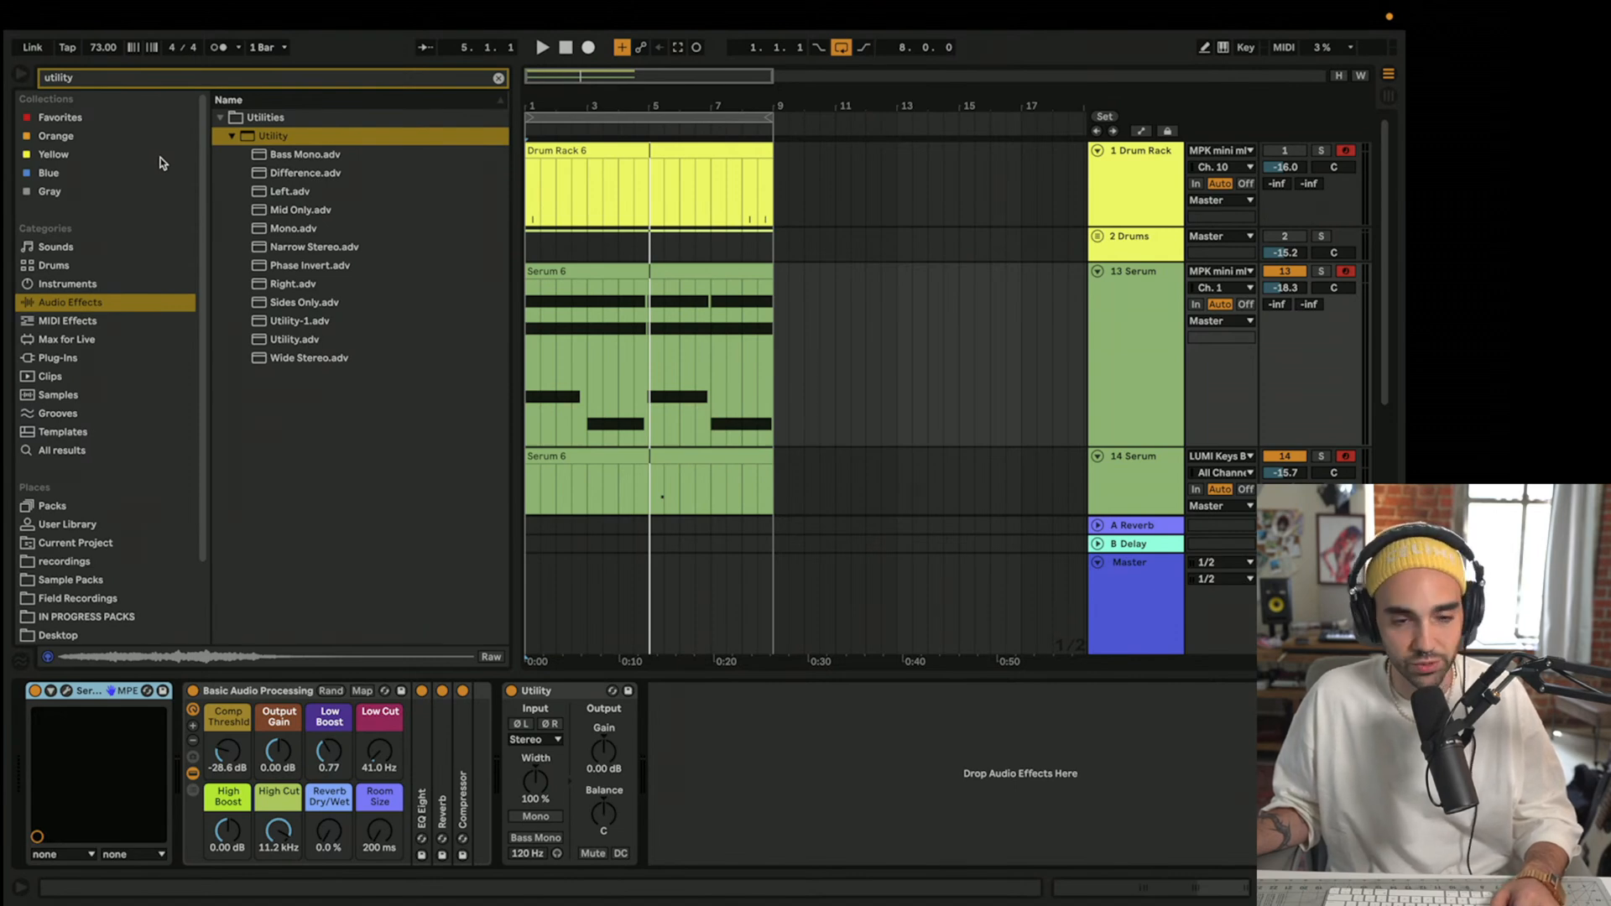
# - Delete the Serum 6 MIDI clip from track 13 Serum in the arrangement
pyautogui.click(603, 323)
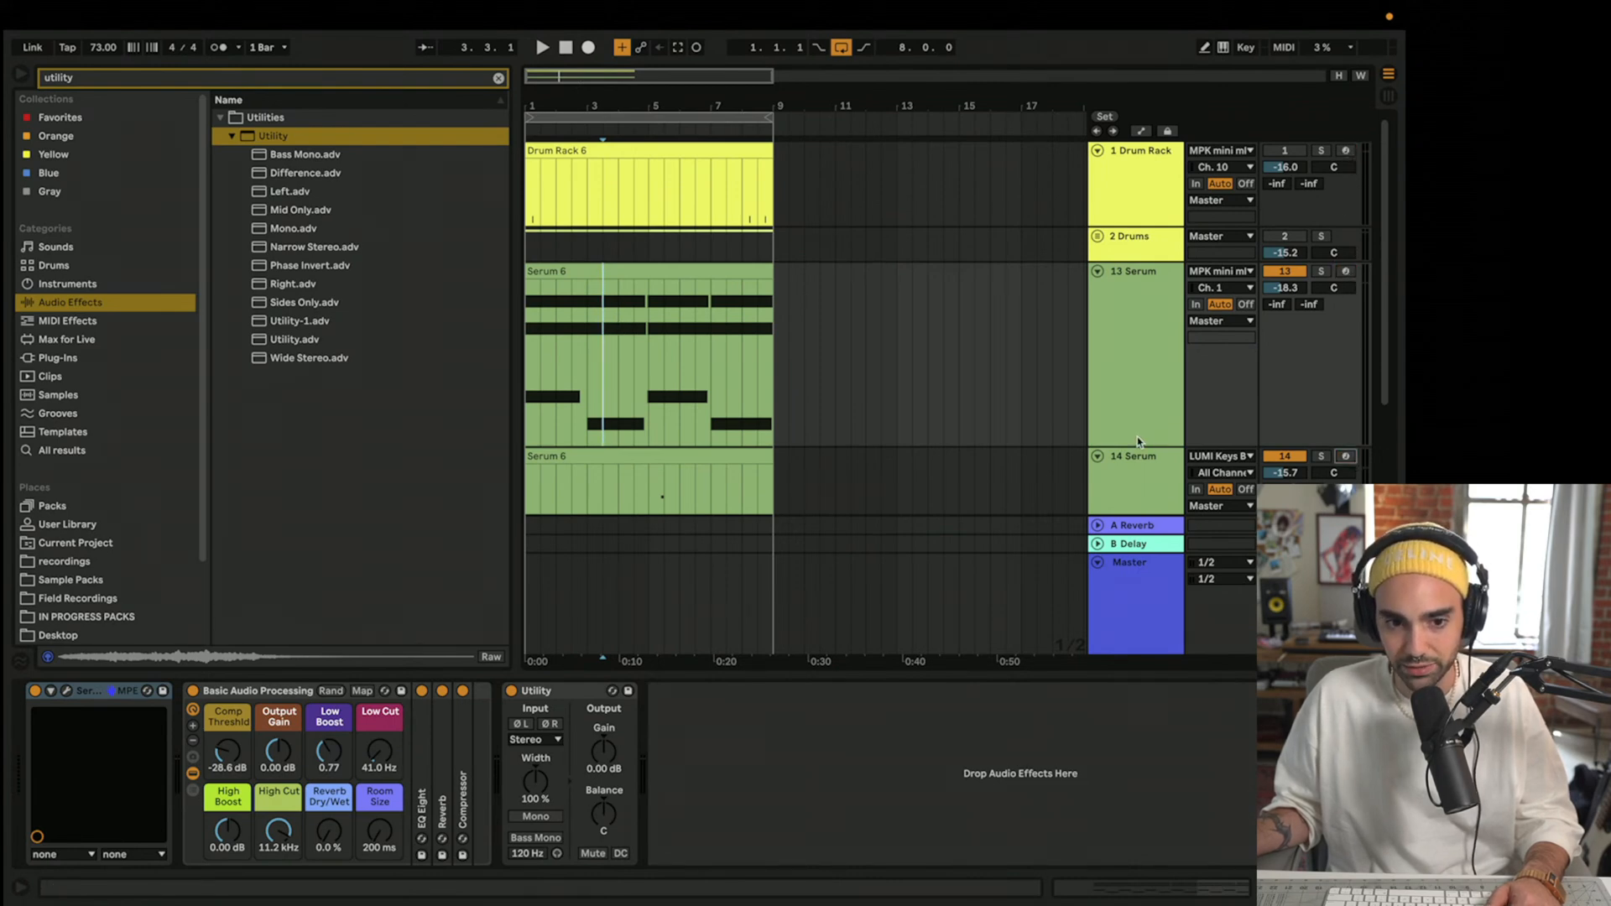
pyautogui.scroll(-6, 1137, 442)
pyautogui.scroll(5, 827, 341)
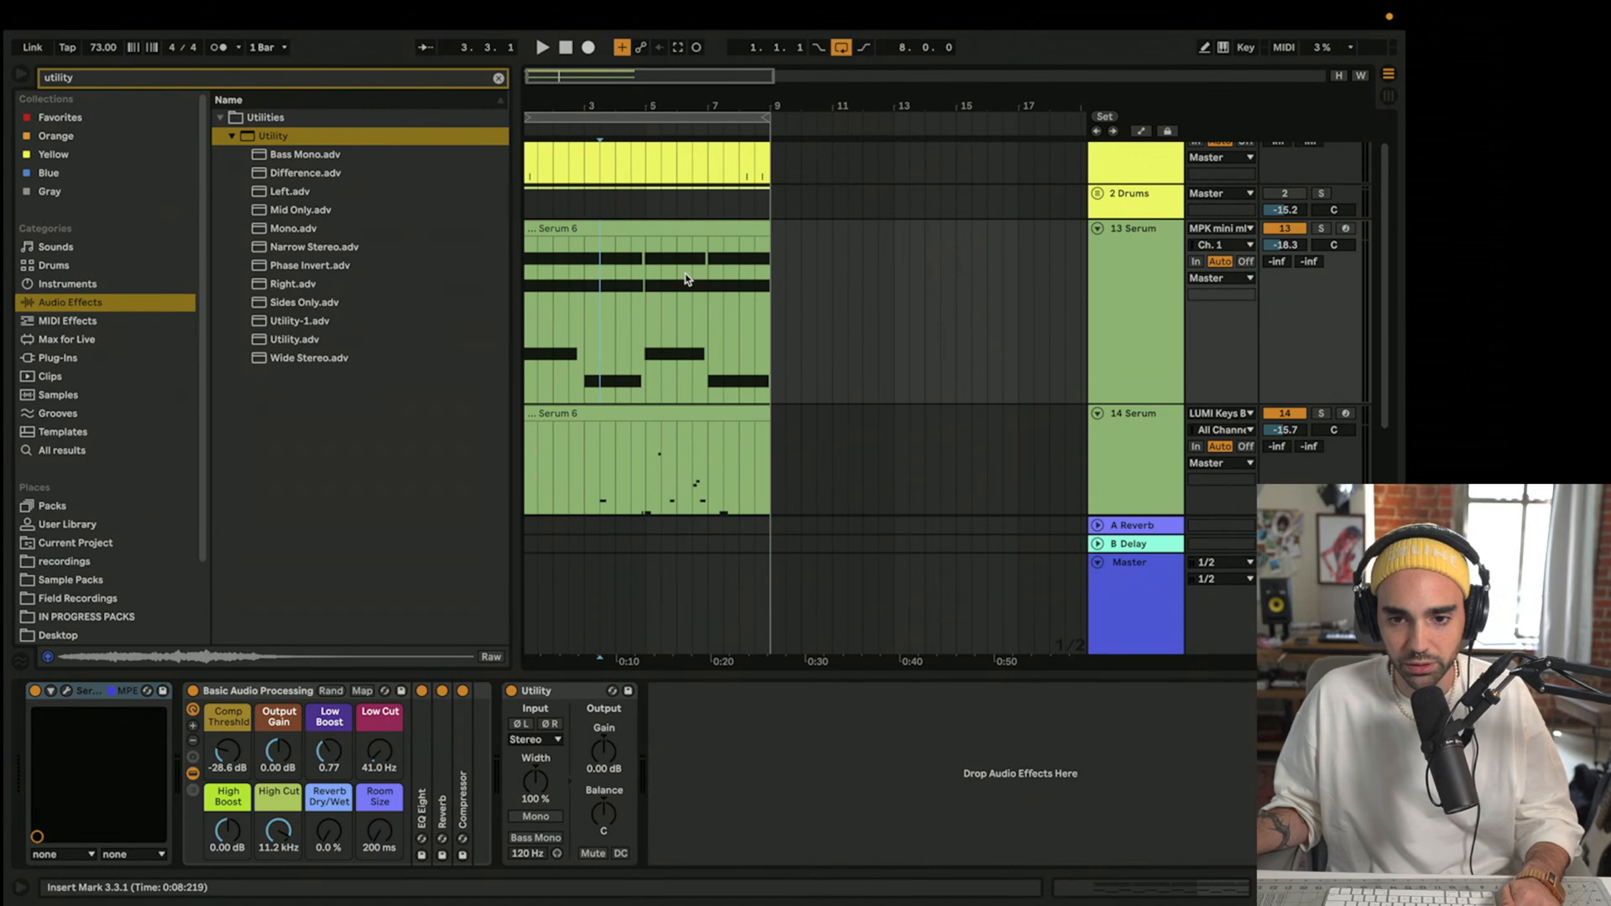
pyautogui.scroll(1, 685, 280)
pyautogui.click(653, 269)
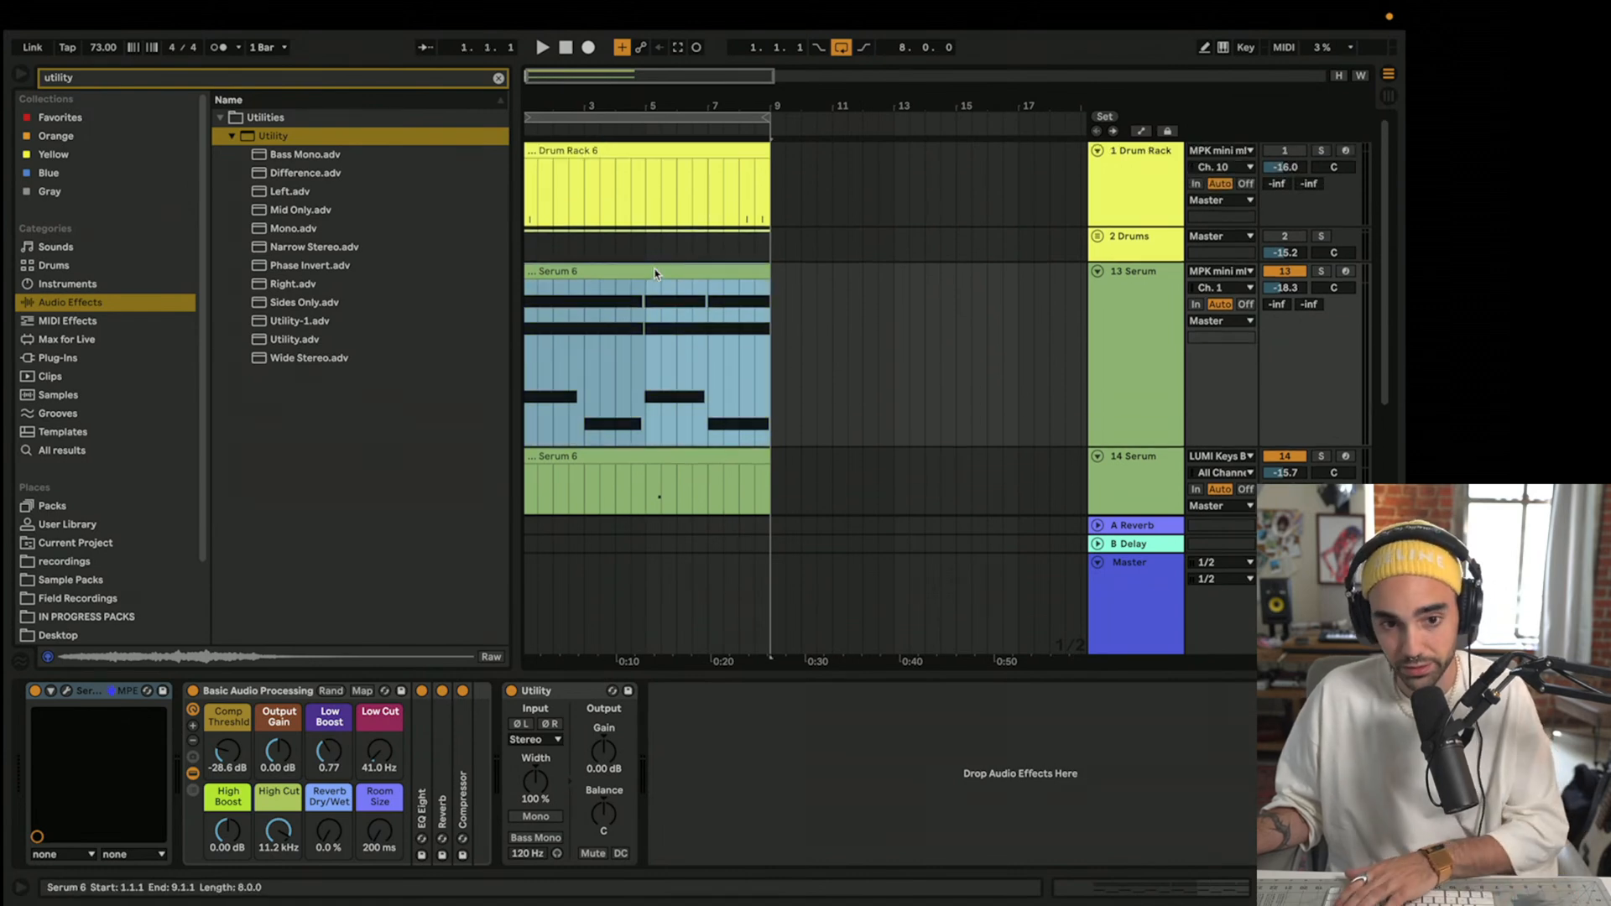
pyautogui.press('Delete')
# - Delete the Serum 6 MIDI clip from track 14 Serum
pyautogui.click(684, 458)
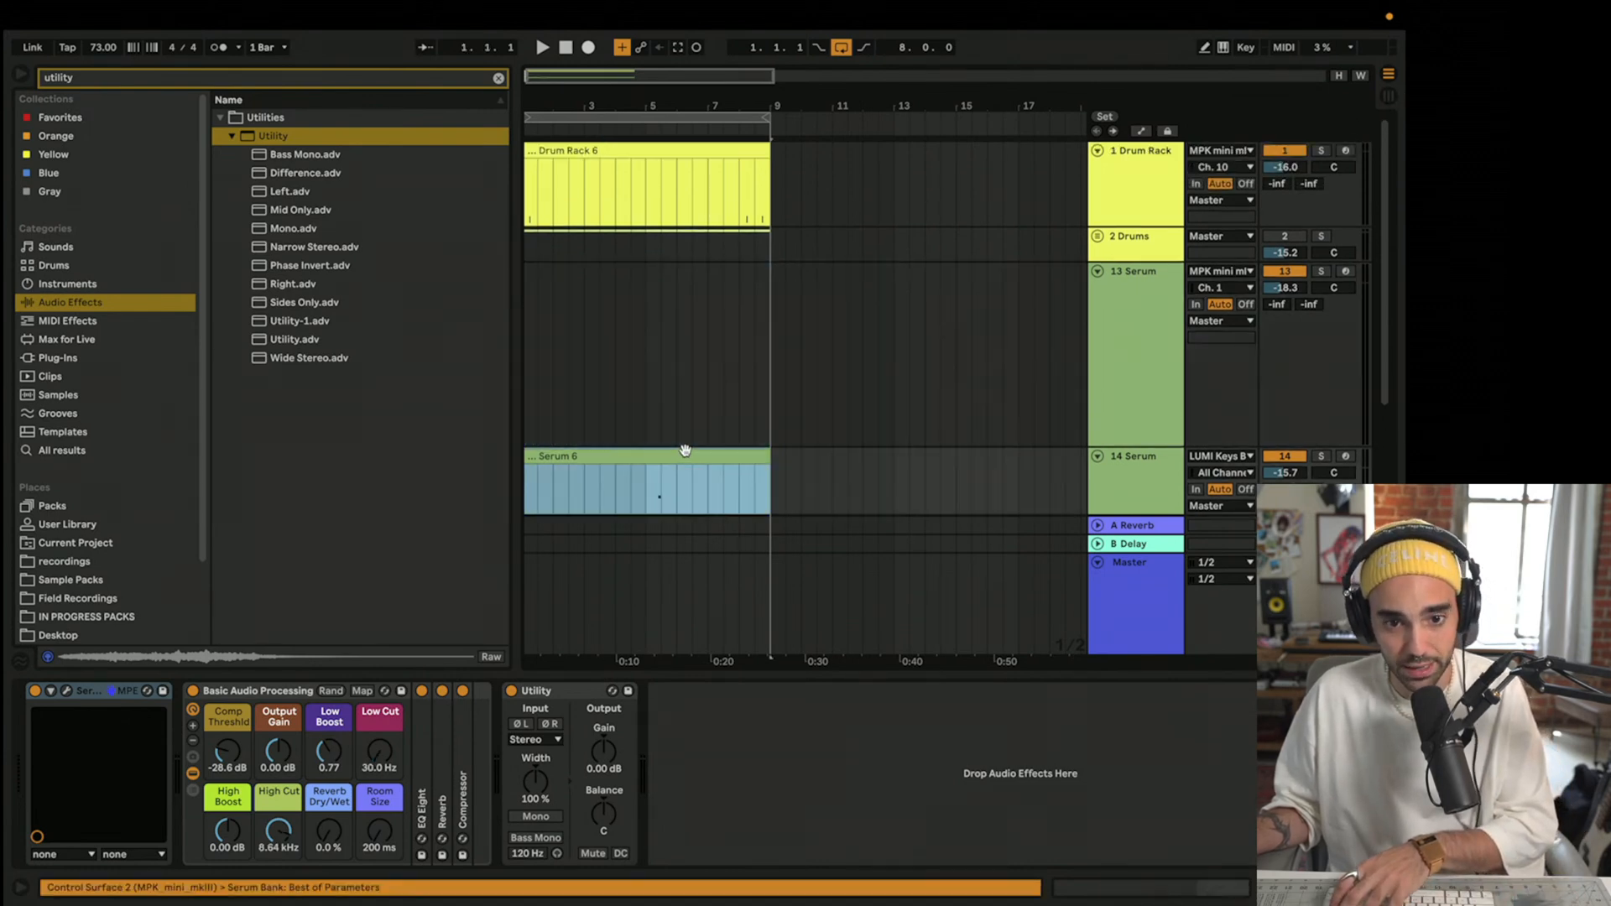
pyautogui.scroll(-1, 707, 458)
pyautogui.scroll(-3, 707, 458)
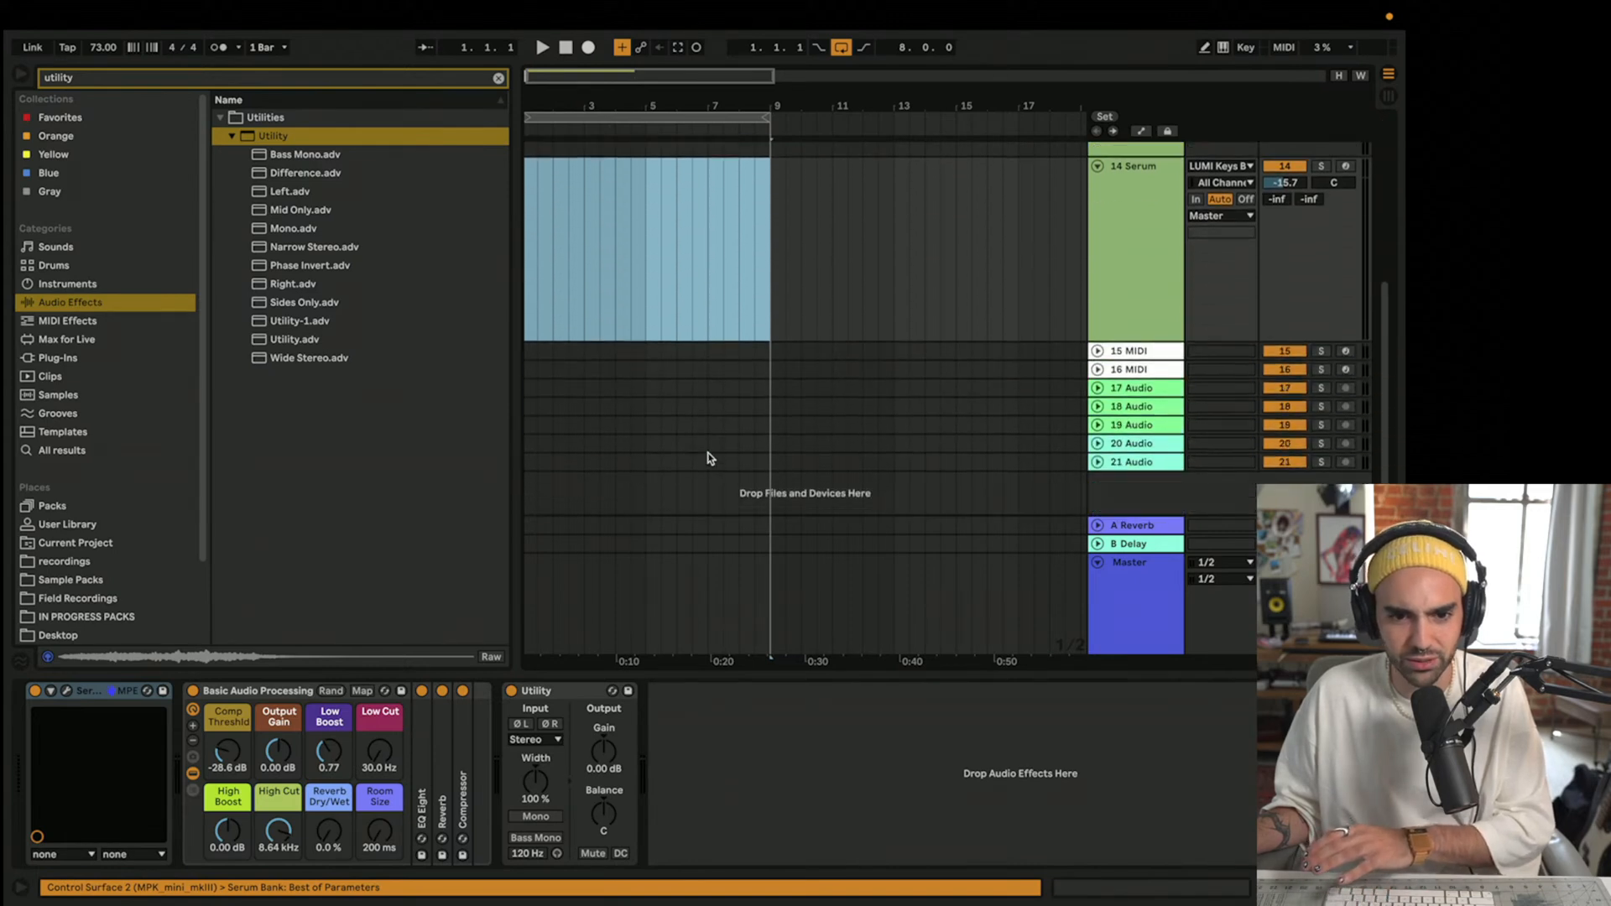
pyautogui.scroll(4, 707, 458)
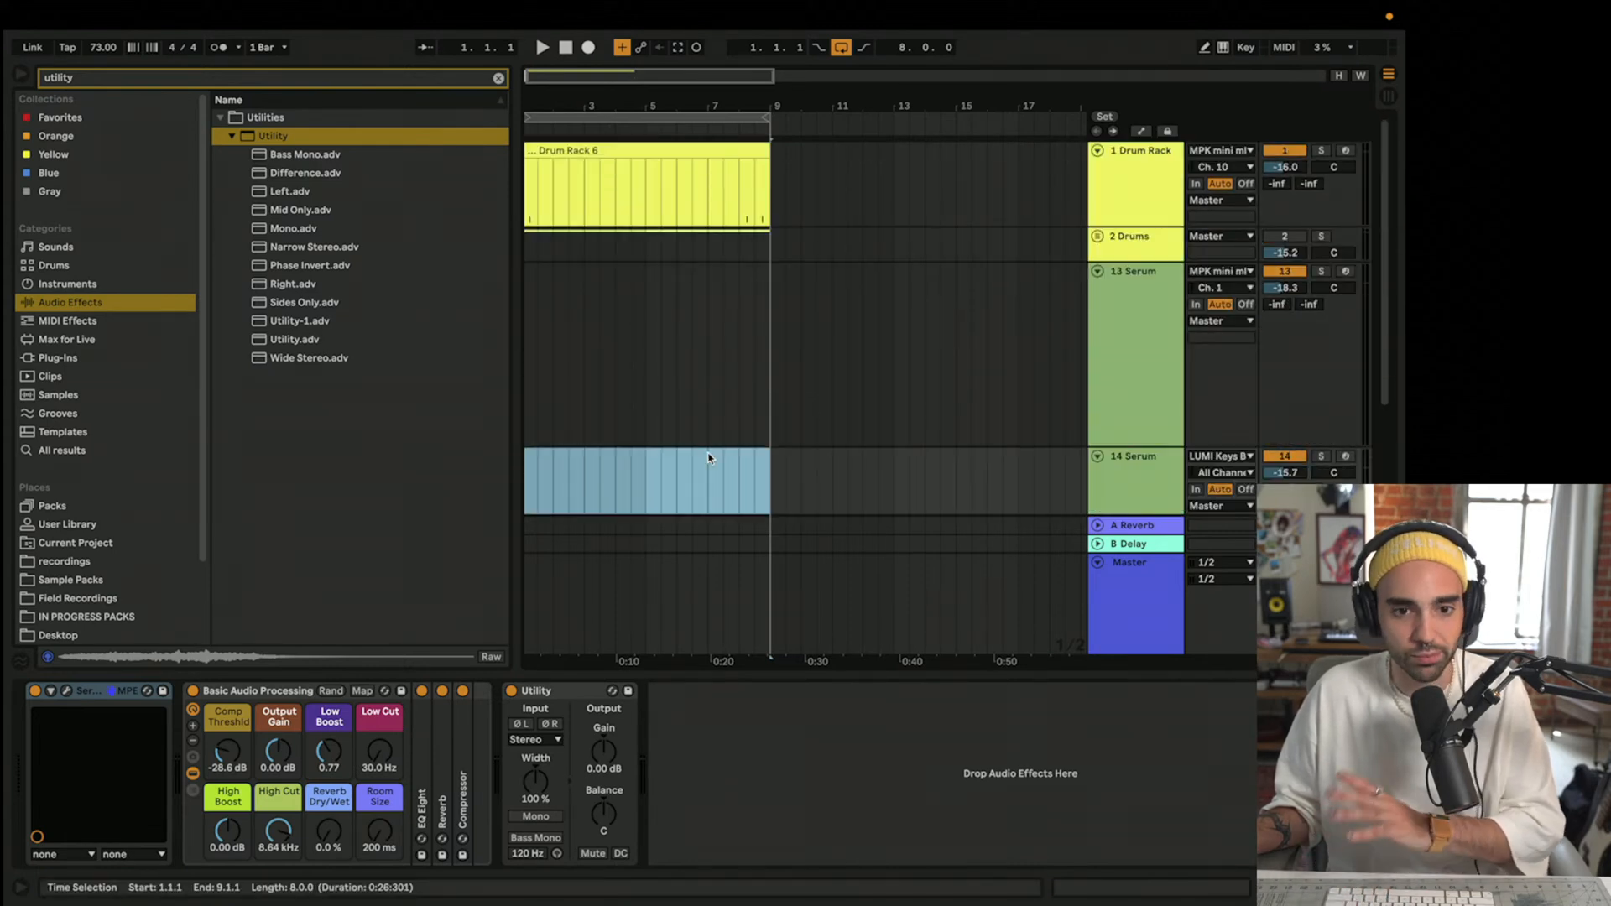
# - Open the Serum plugin window of track 13 and move it so the whole interface is in view
pyautogui.click(1172, 316)
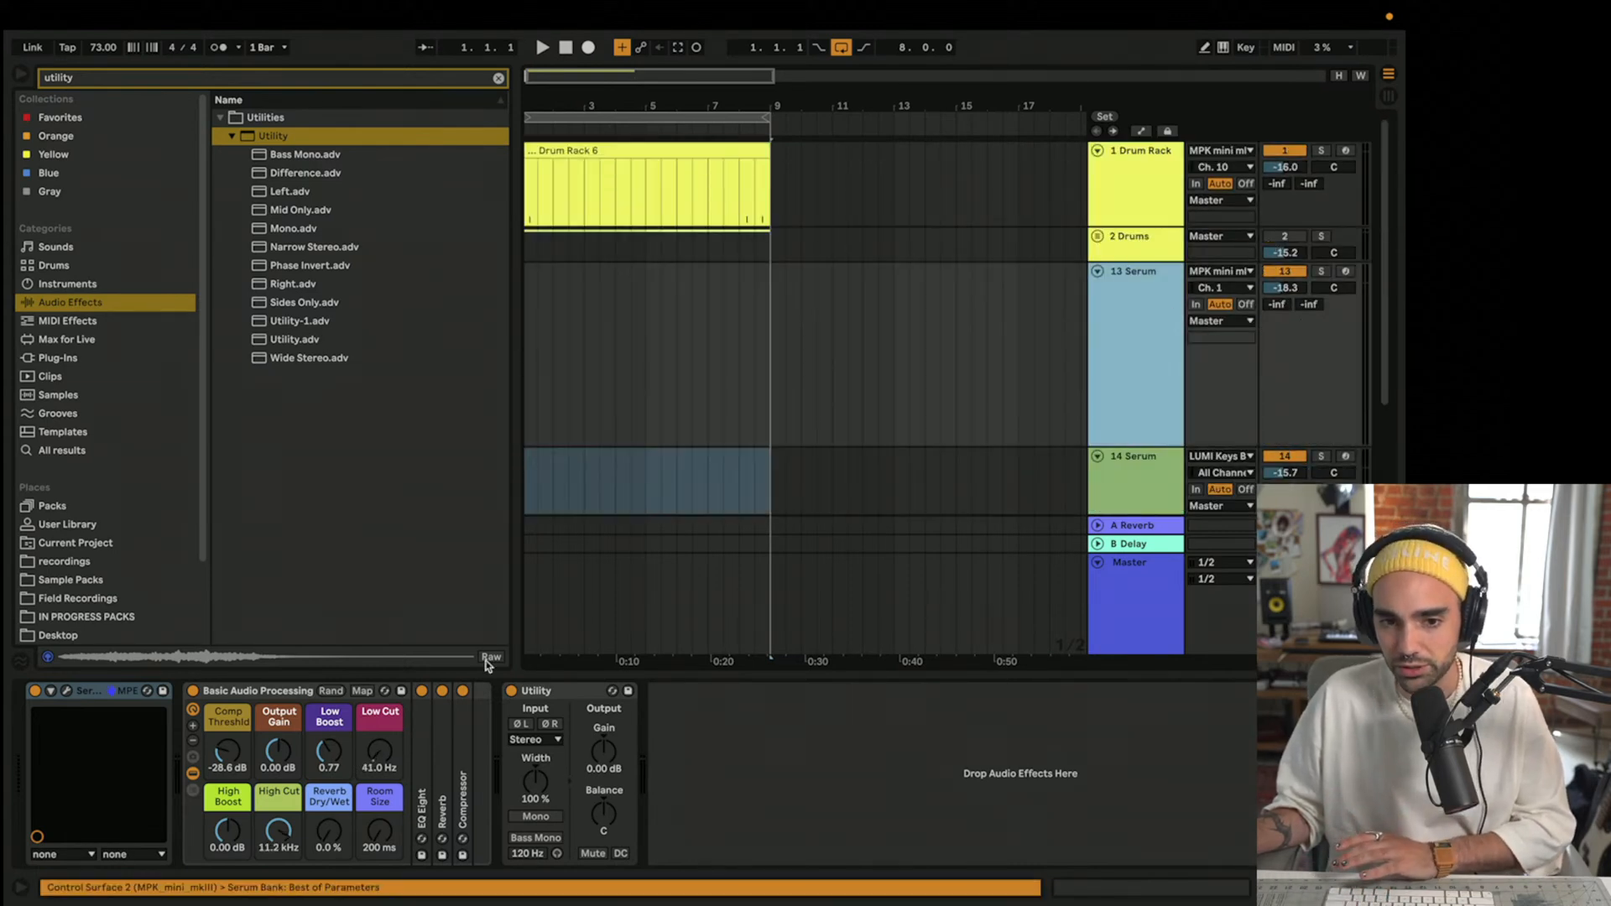
pyautogui.click(71, 693)
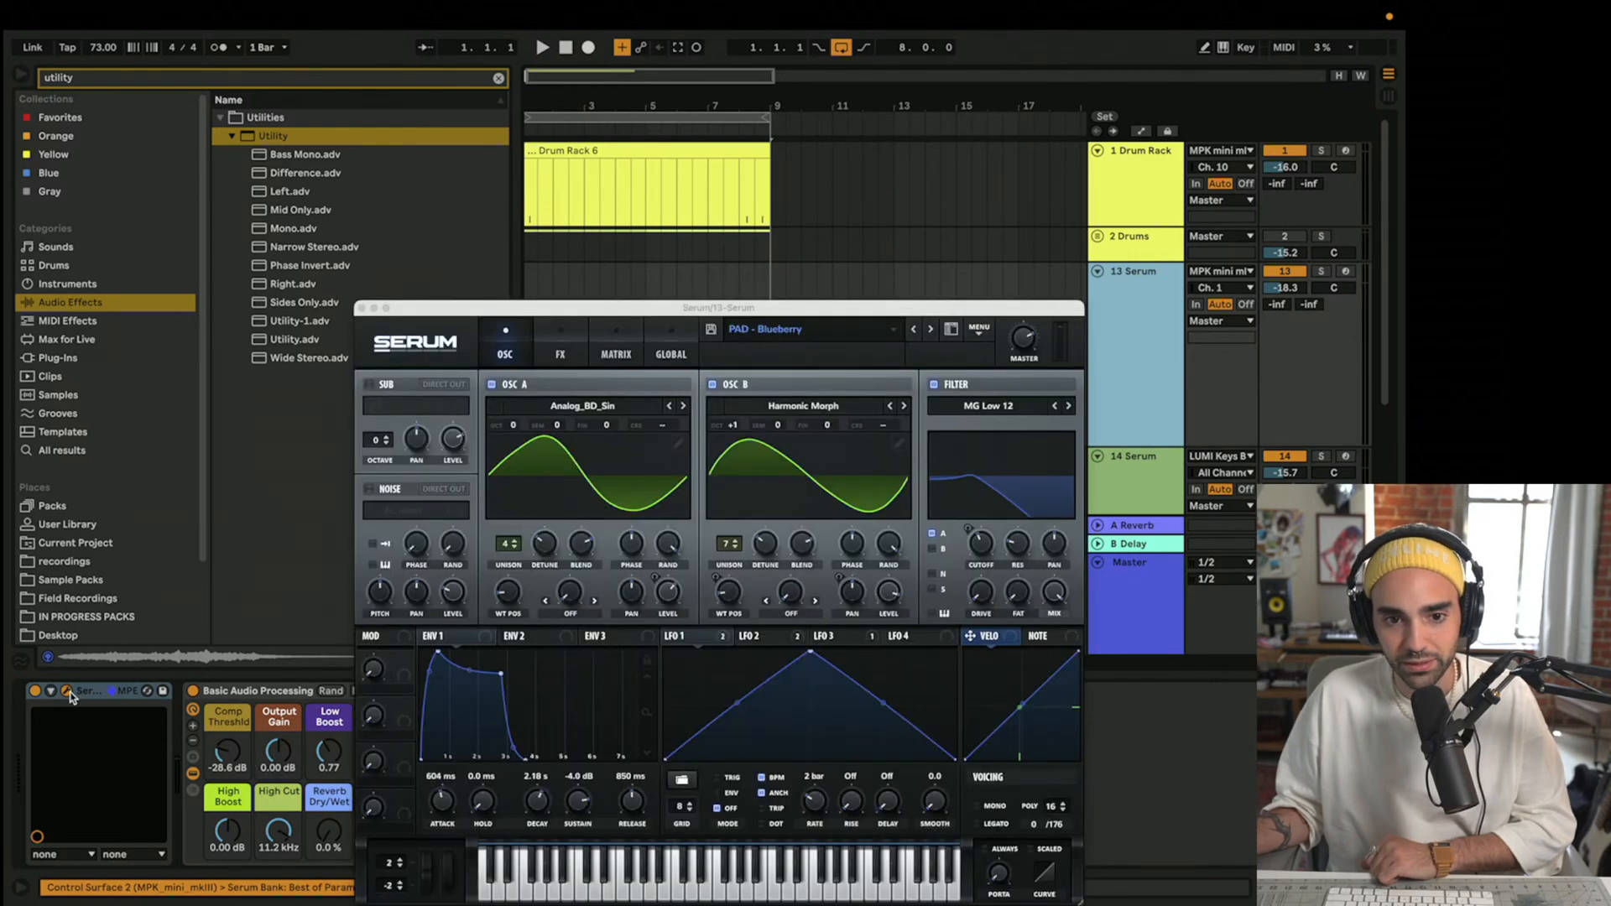
pyautogui.moveTo(498, 318); pyautogui.dragTo(403, 51)
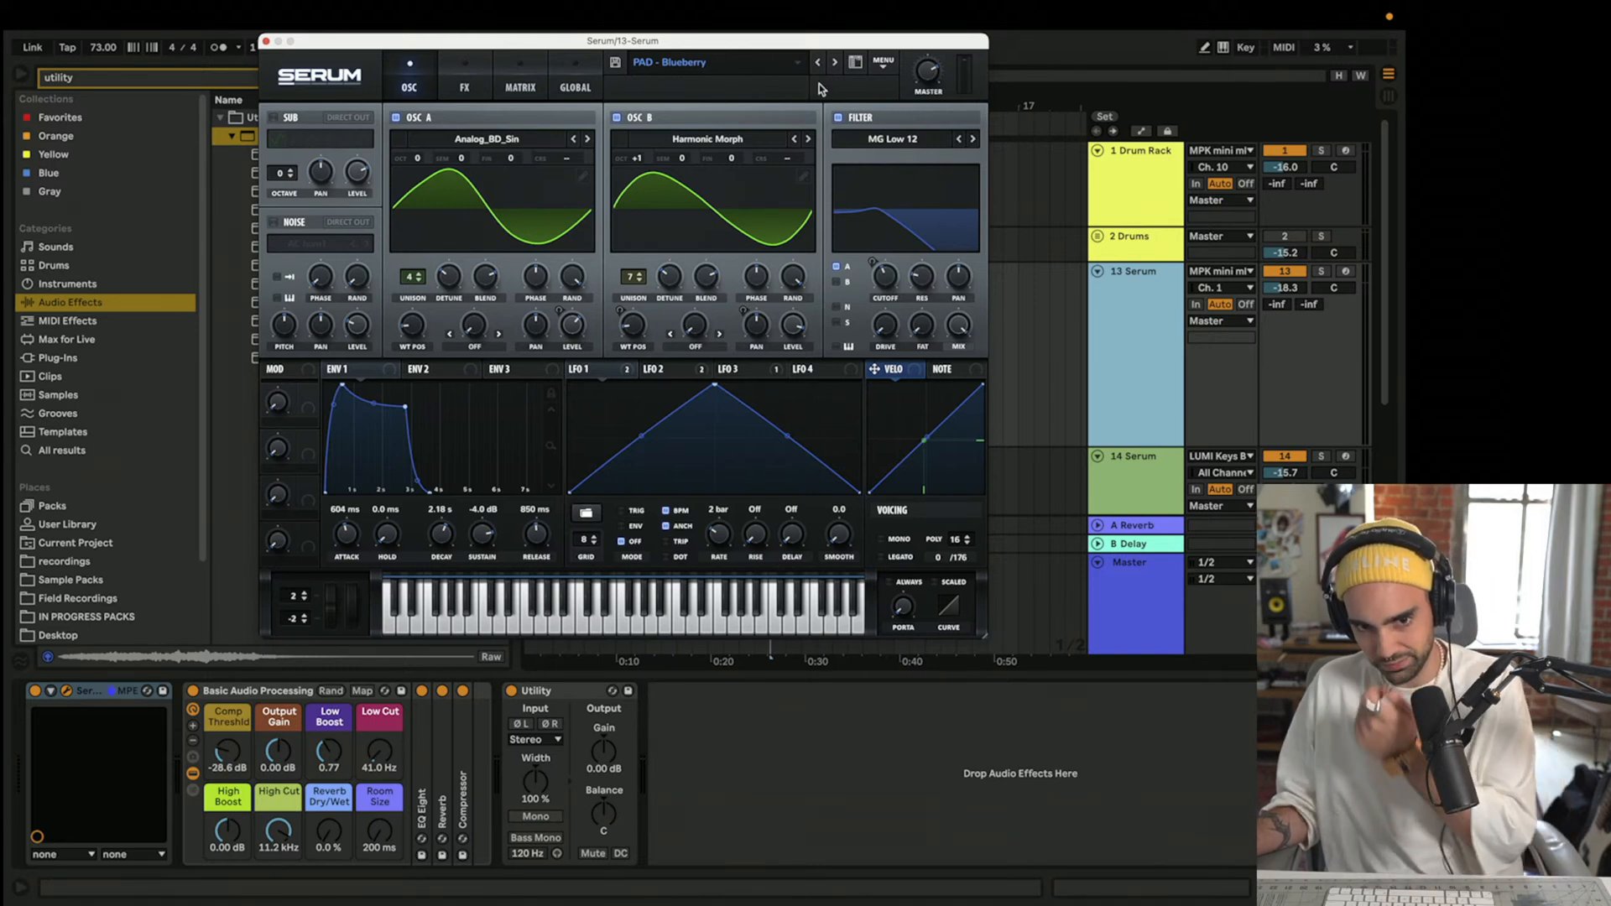
pyautogui.click(885, 65)
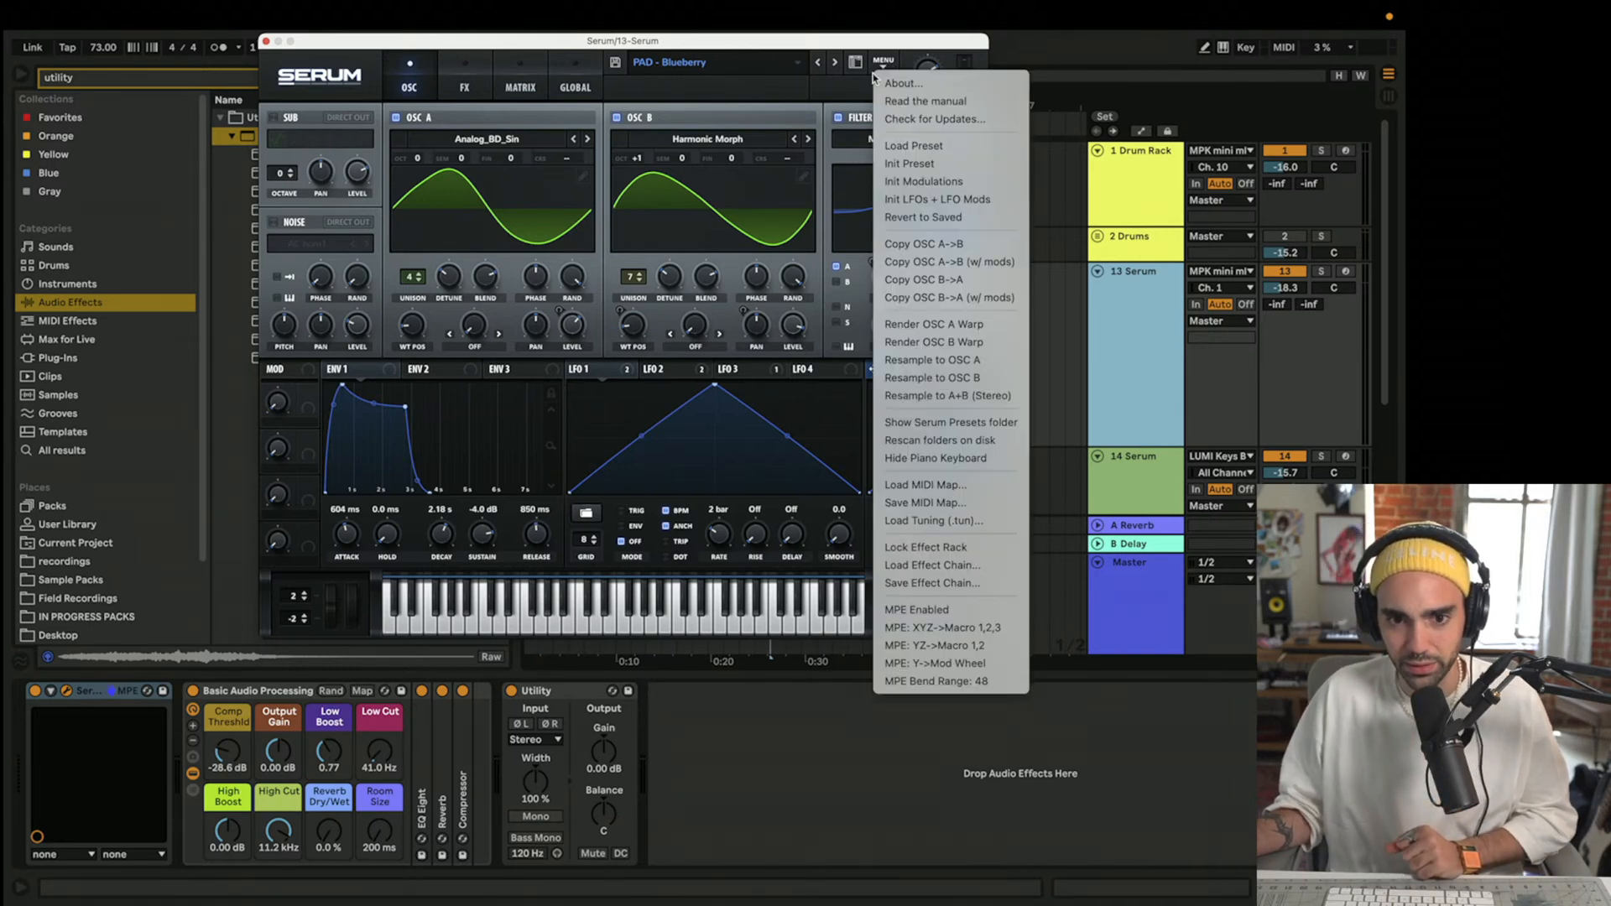
pyautogui.click(856, 65)
pyautogui.click(855, 65)
pyautogui.click(857, 66)
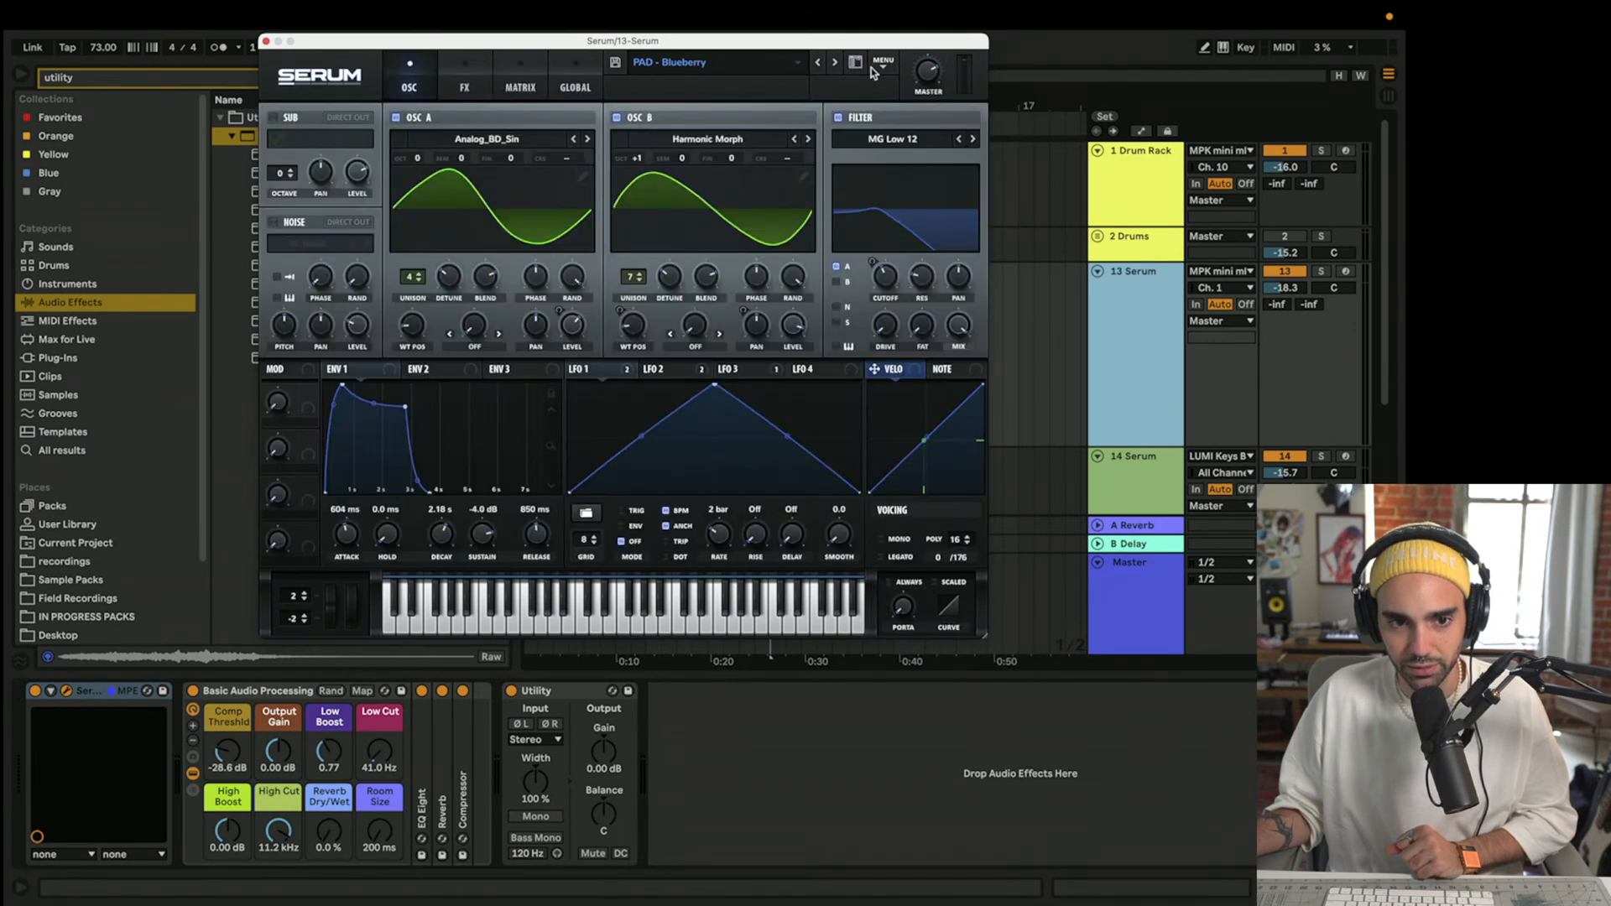
# - Lower the Serum window slightly and set its interface zoom to 100%
pyautogui.moveTo(826, 44); pyautogui.dragTo(824, 70)
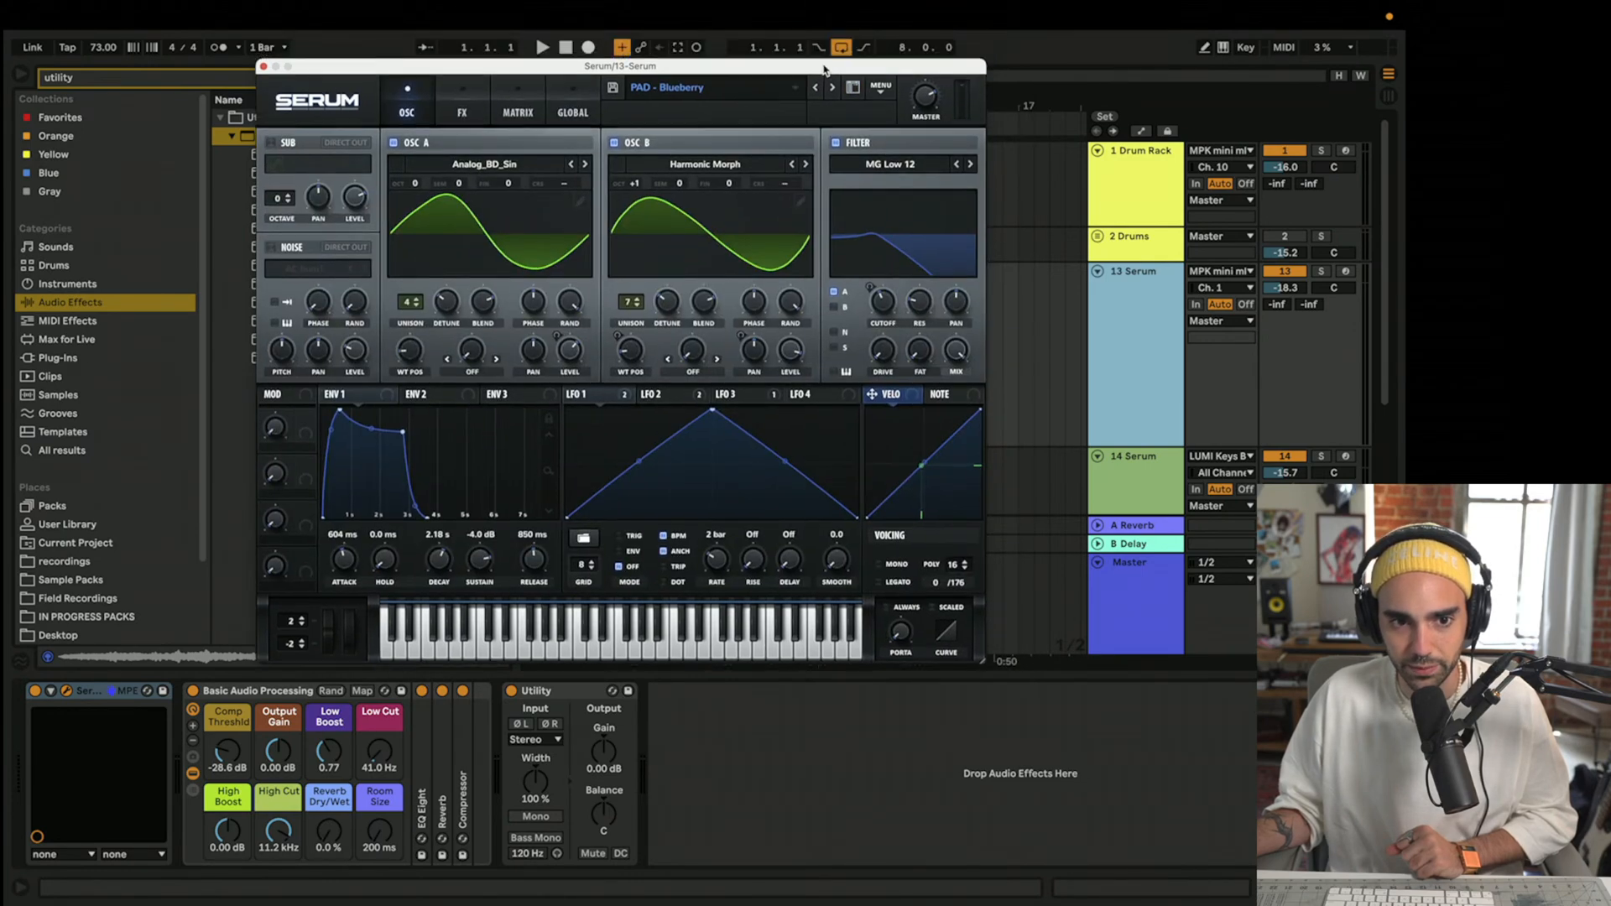
pyautogui.click(300, 110)
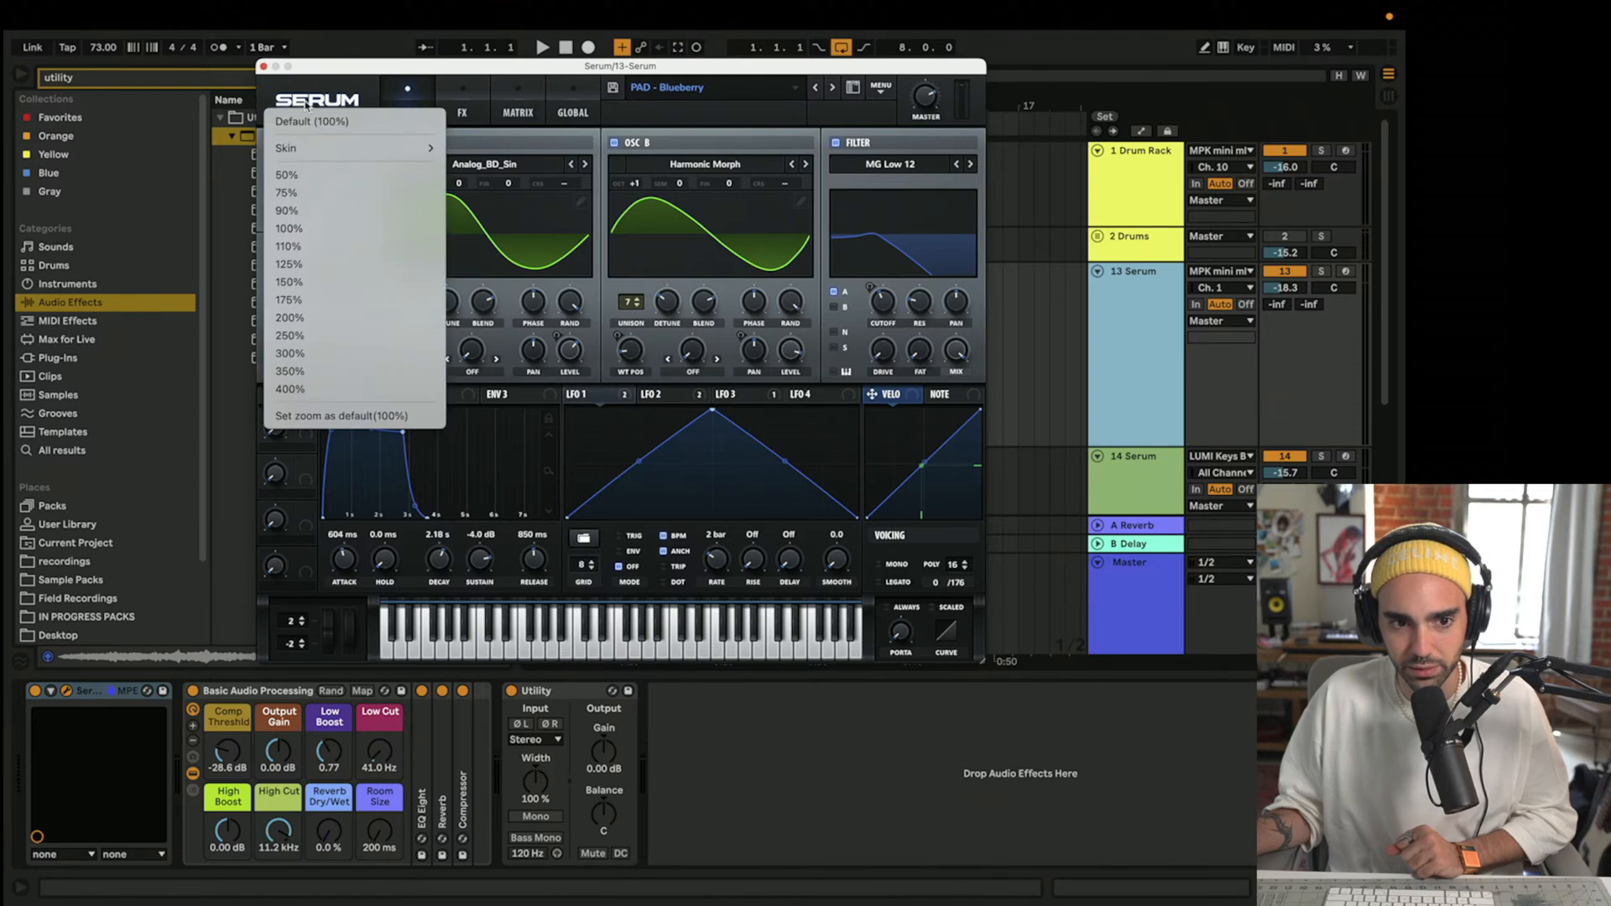
pyautogui.click(314, 228)
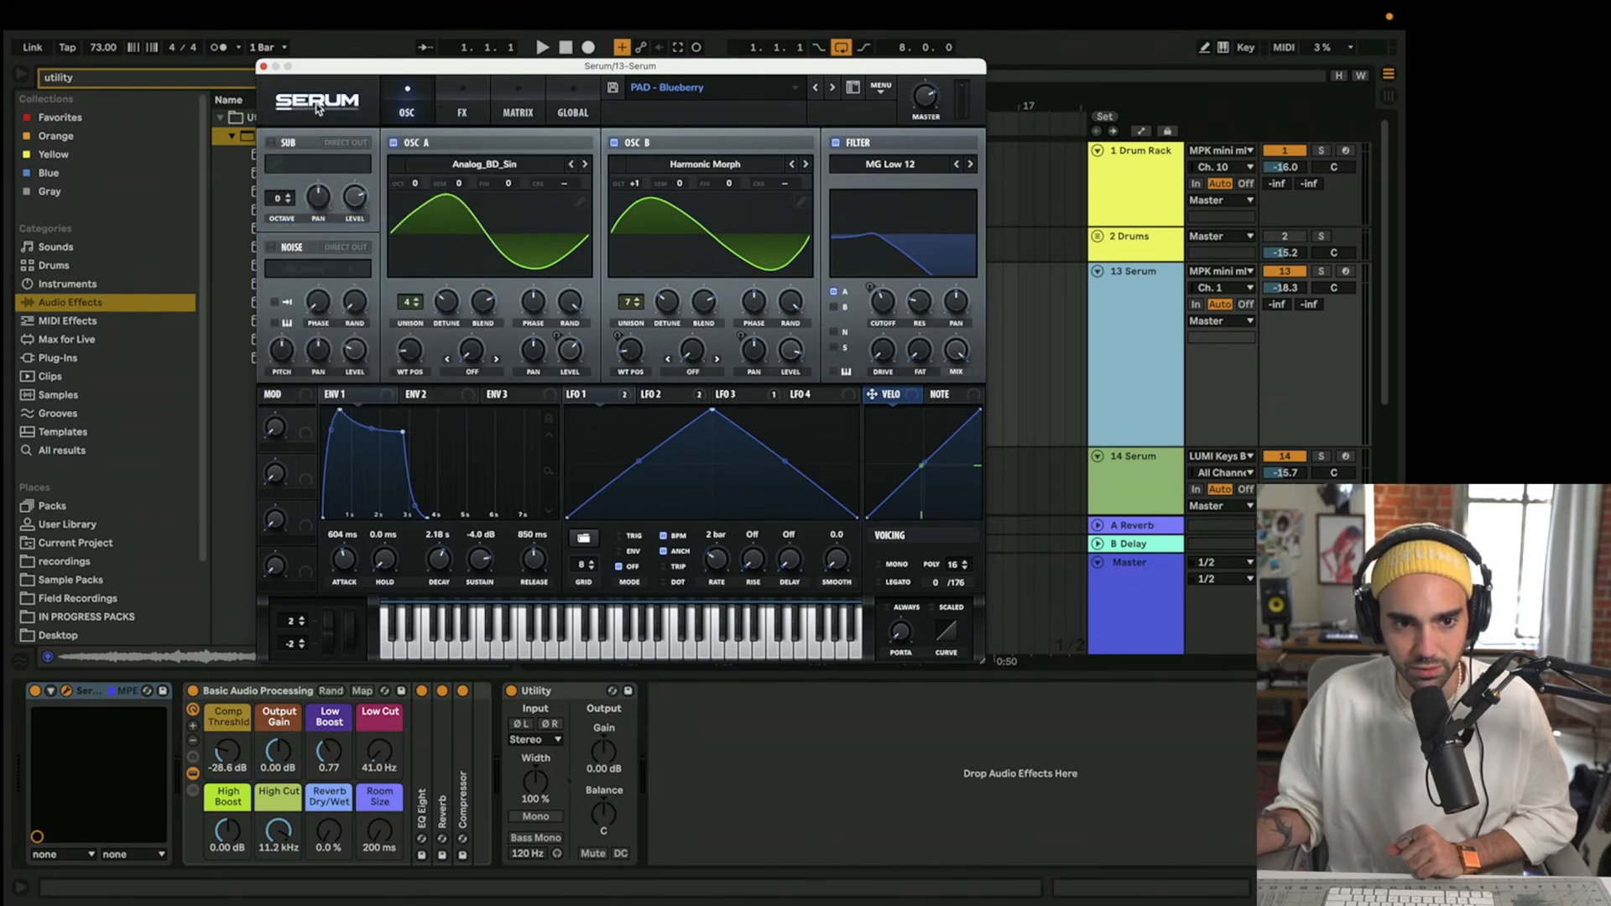
# - Enlarge the Serum interface on track 13 to 110% and then 125% zoom, and nudge the window into place
pyautogui.click(318, 108)
pyautogui.click(317, 250)
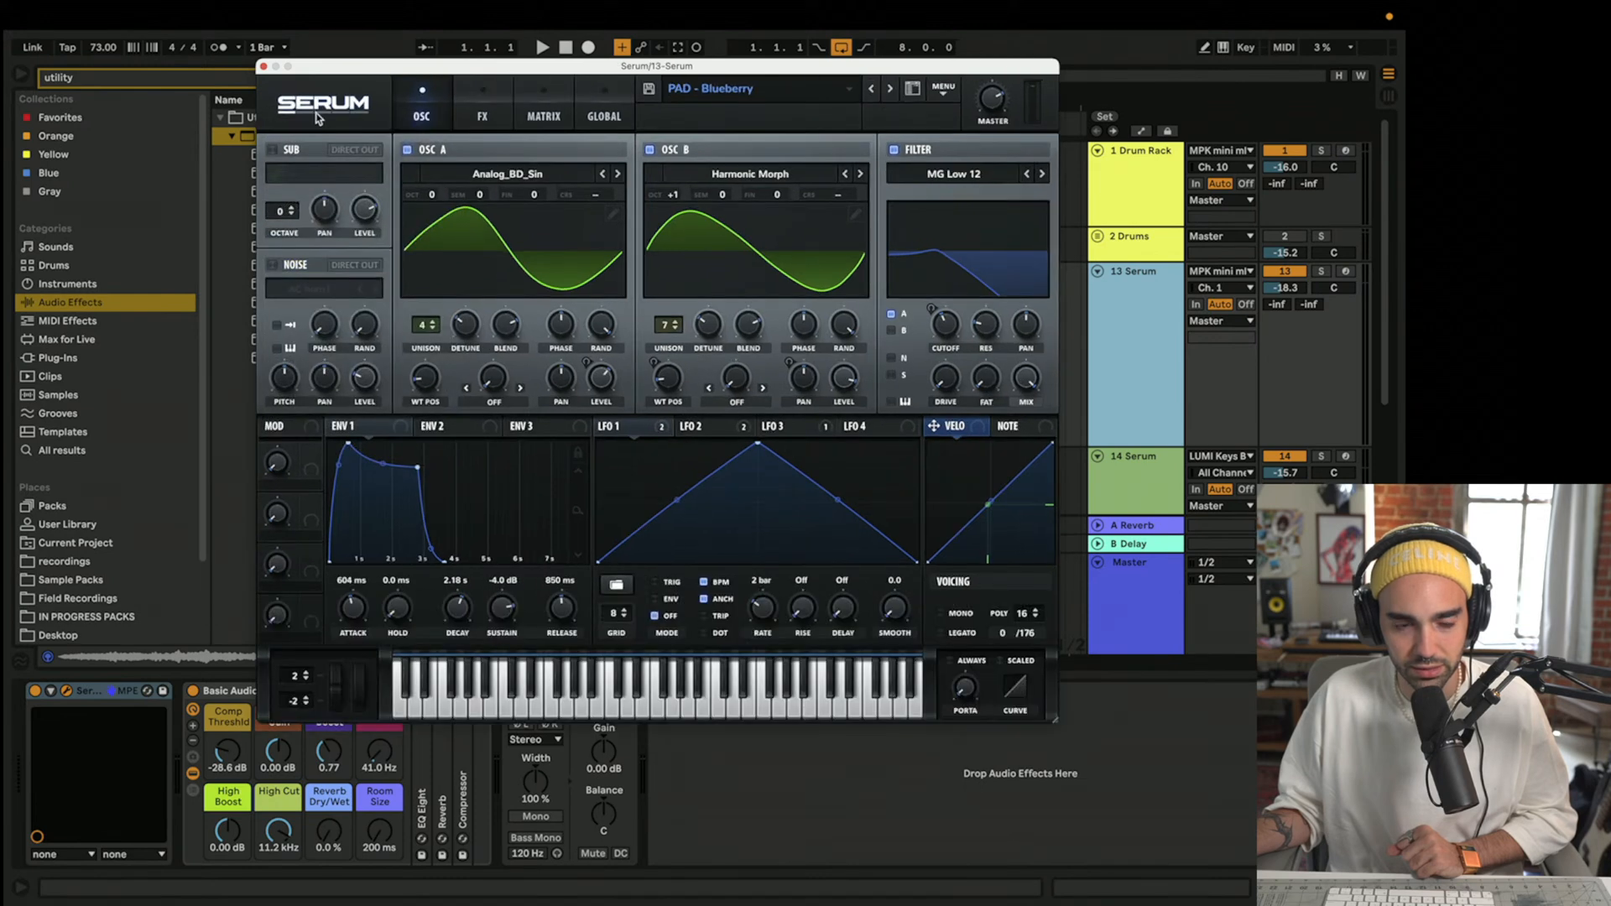
pyautogui.click(317, 116)
pyautogui.click(323, 272)
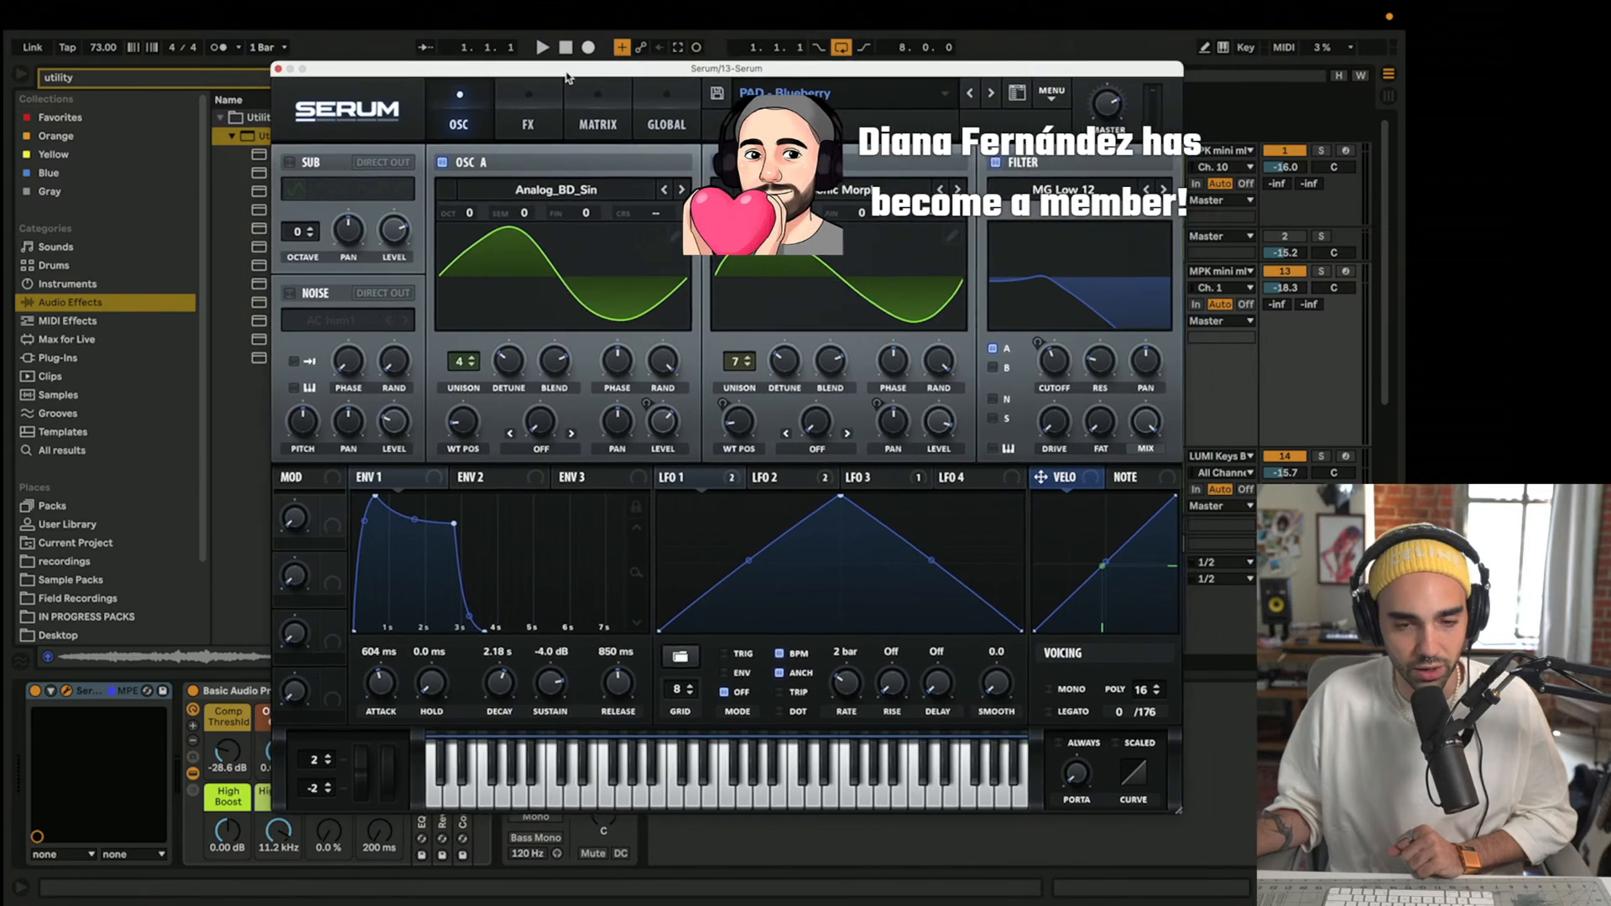
pyautogui.moveTo(566, 74); pyautogui.dragTo(564, 73)
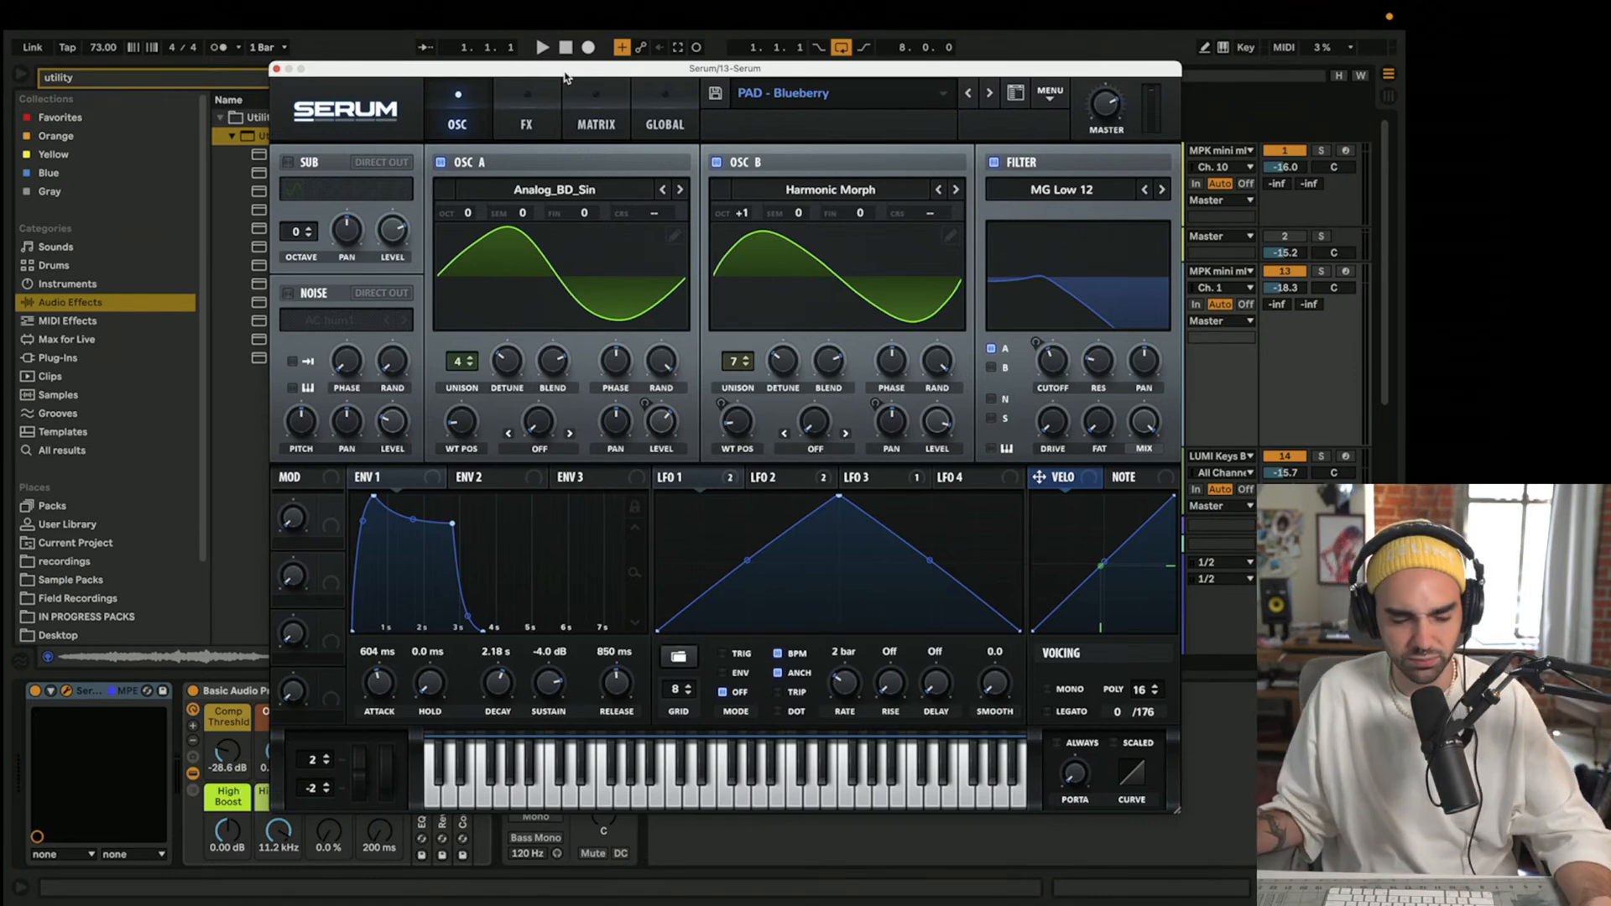
# - Load the BASS - Big Daddy preset from the user folder SC LoFi_SerumPresets and arm track 13 for playing
pyautogui.click(928, 94)
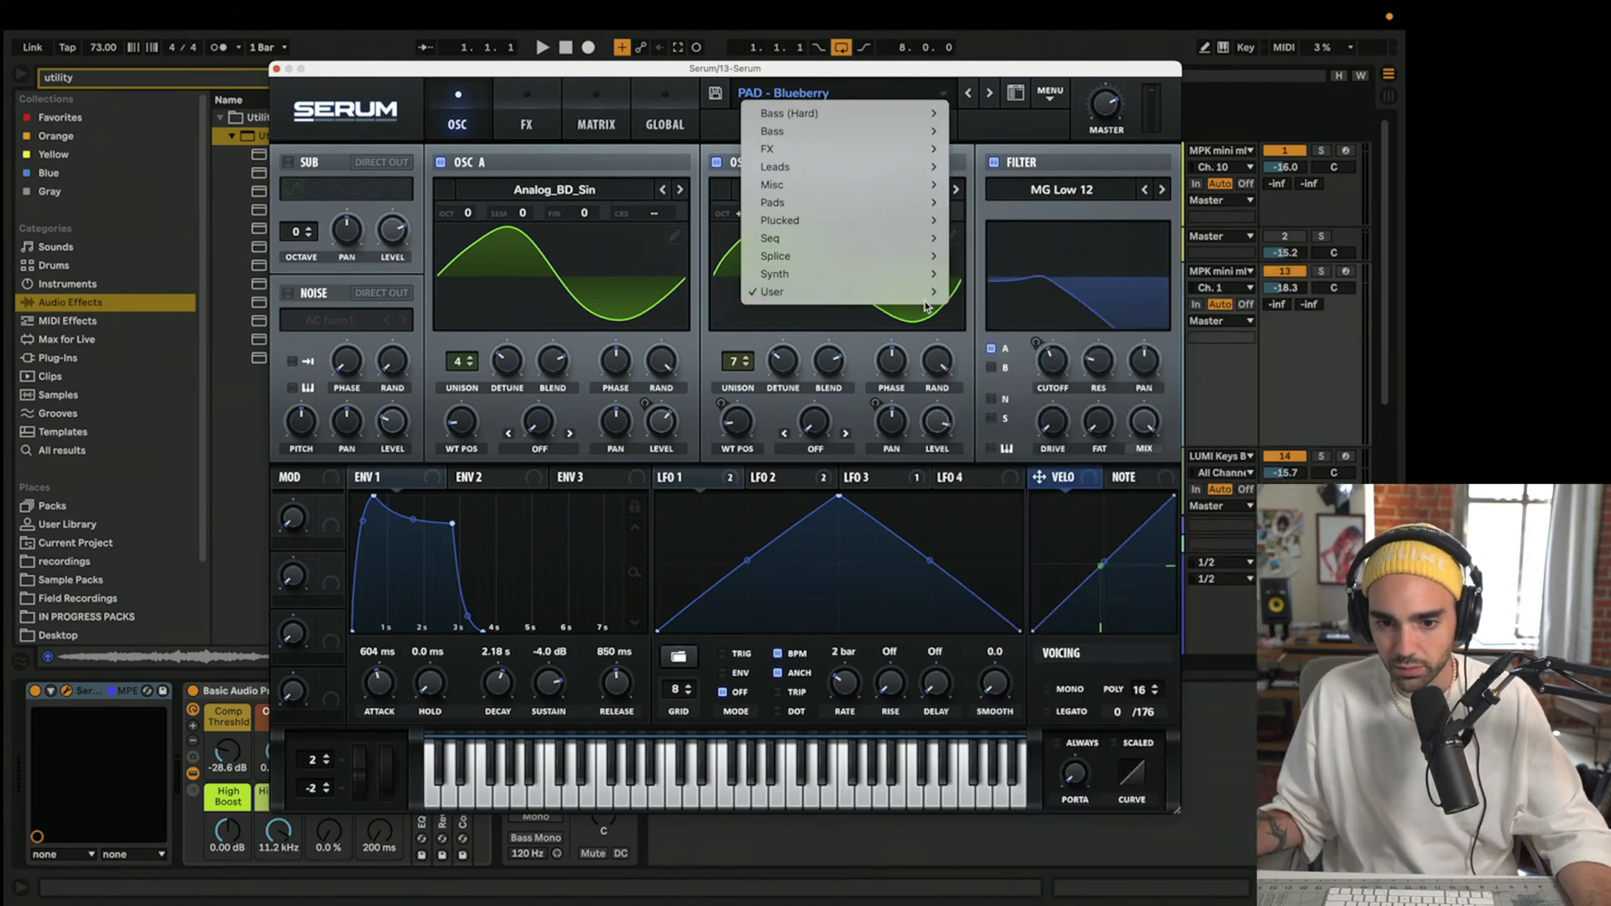
pyautogui.moveTo(906, 292)
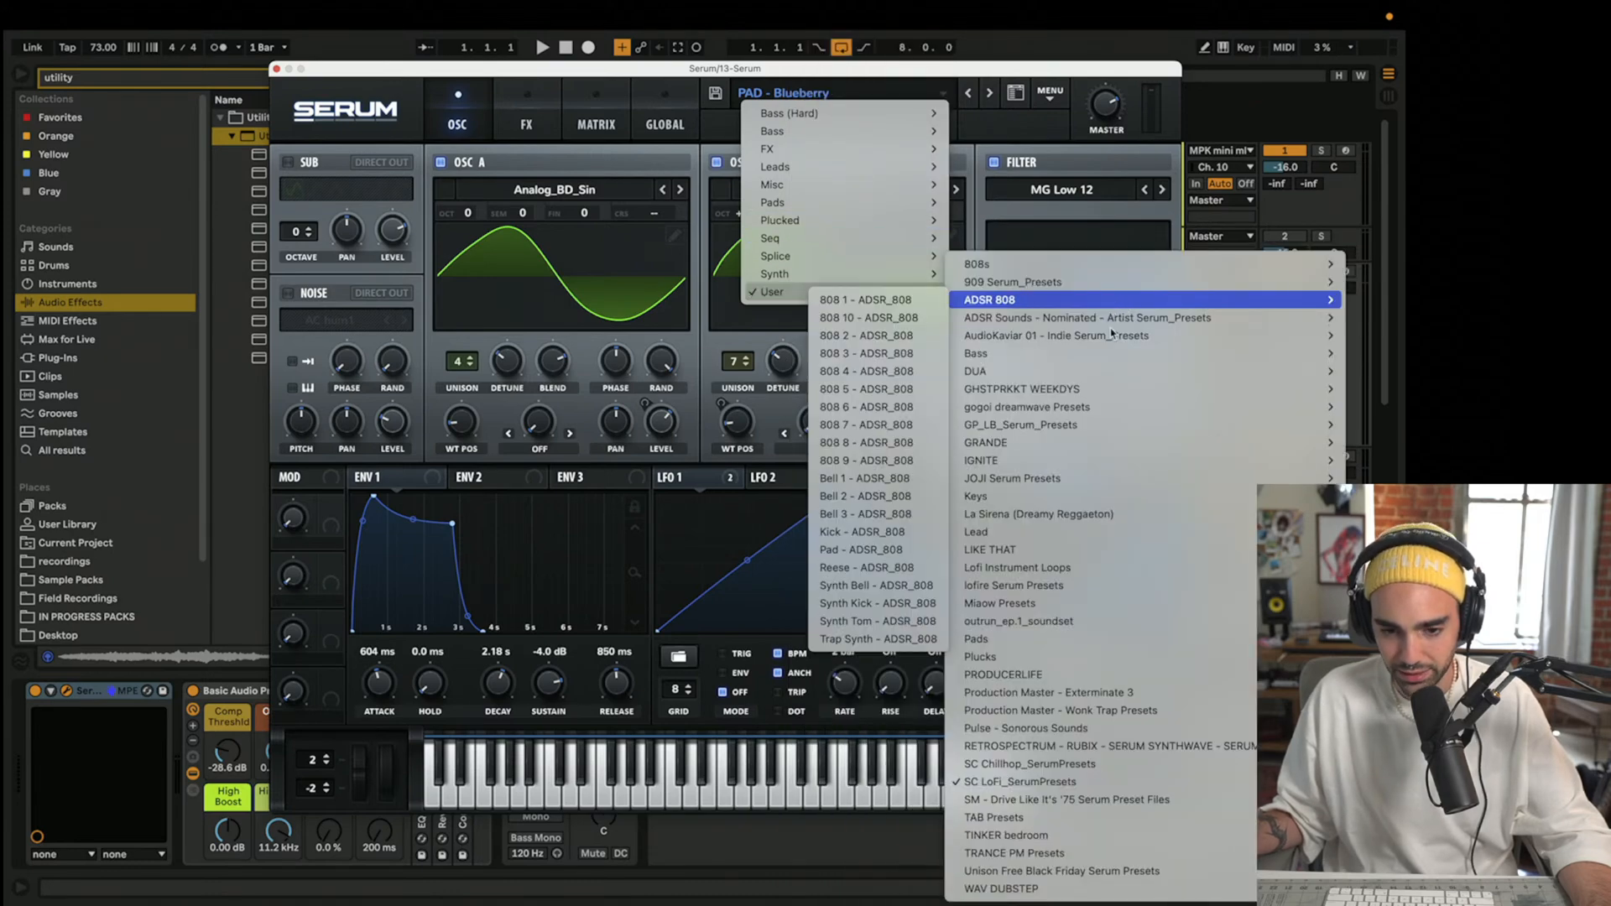
pyautogui.moveTo(812, 300)
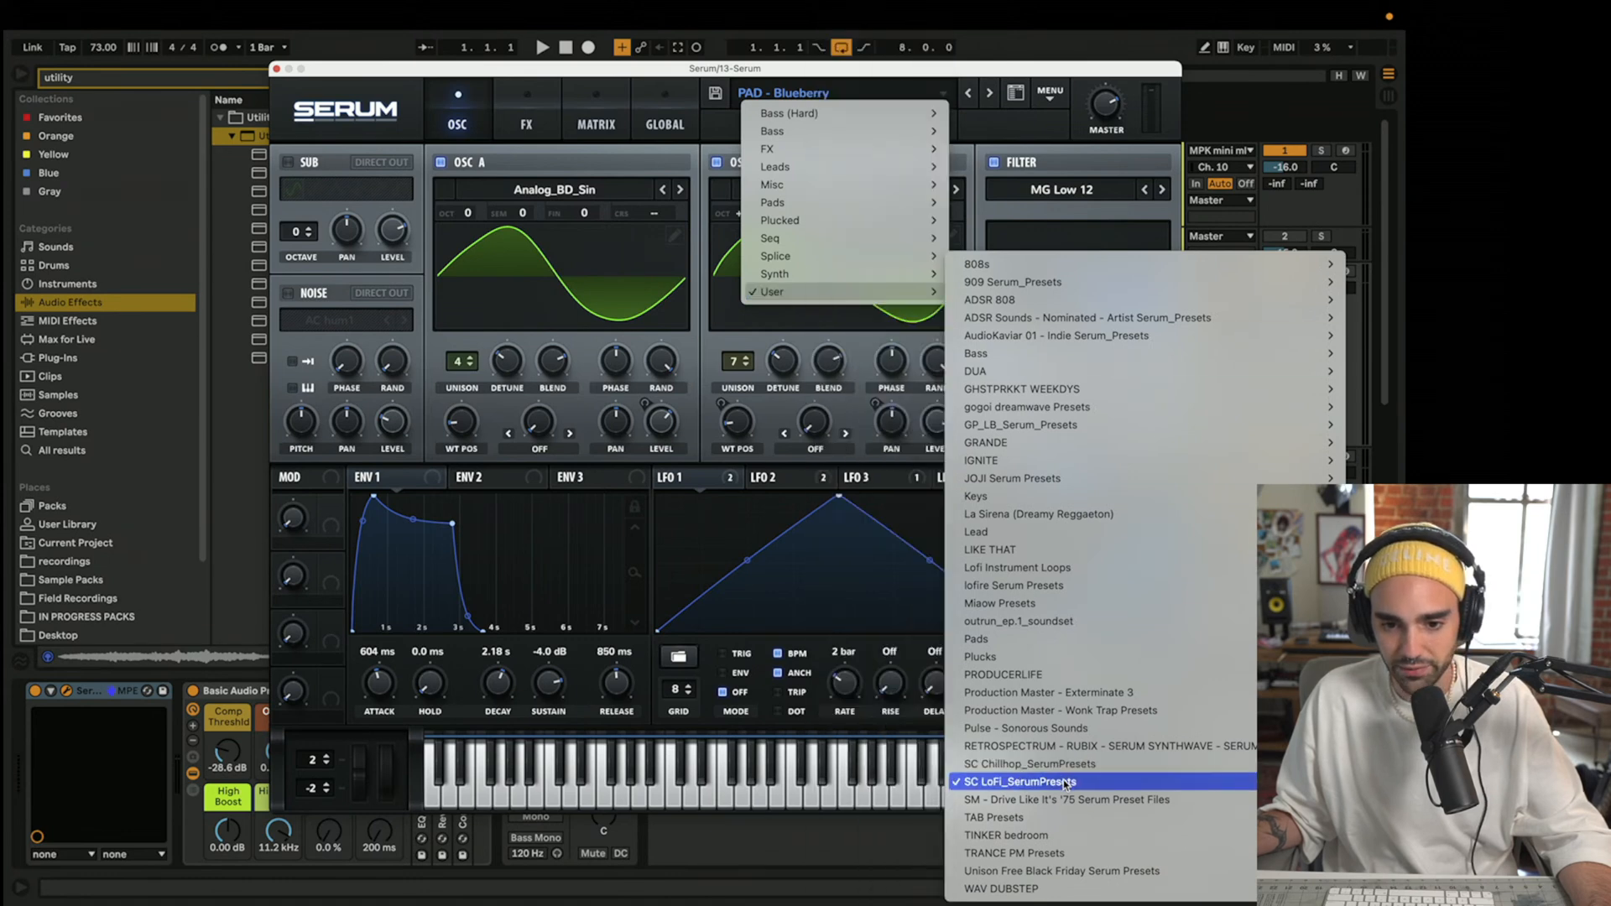
pyautogui.moveTo(1061, 782)
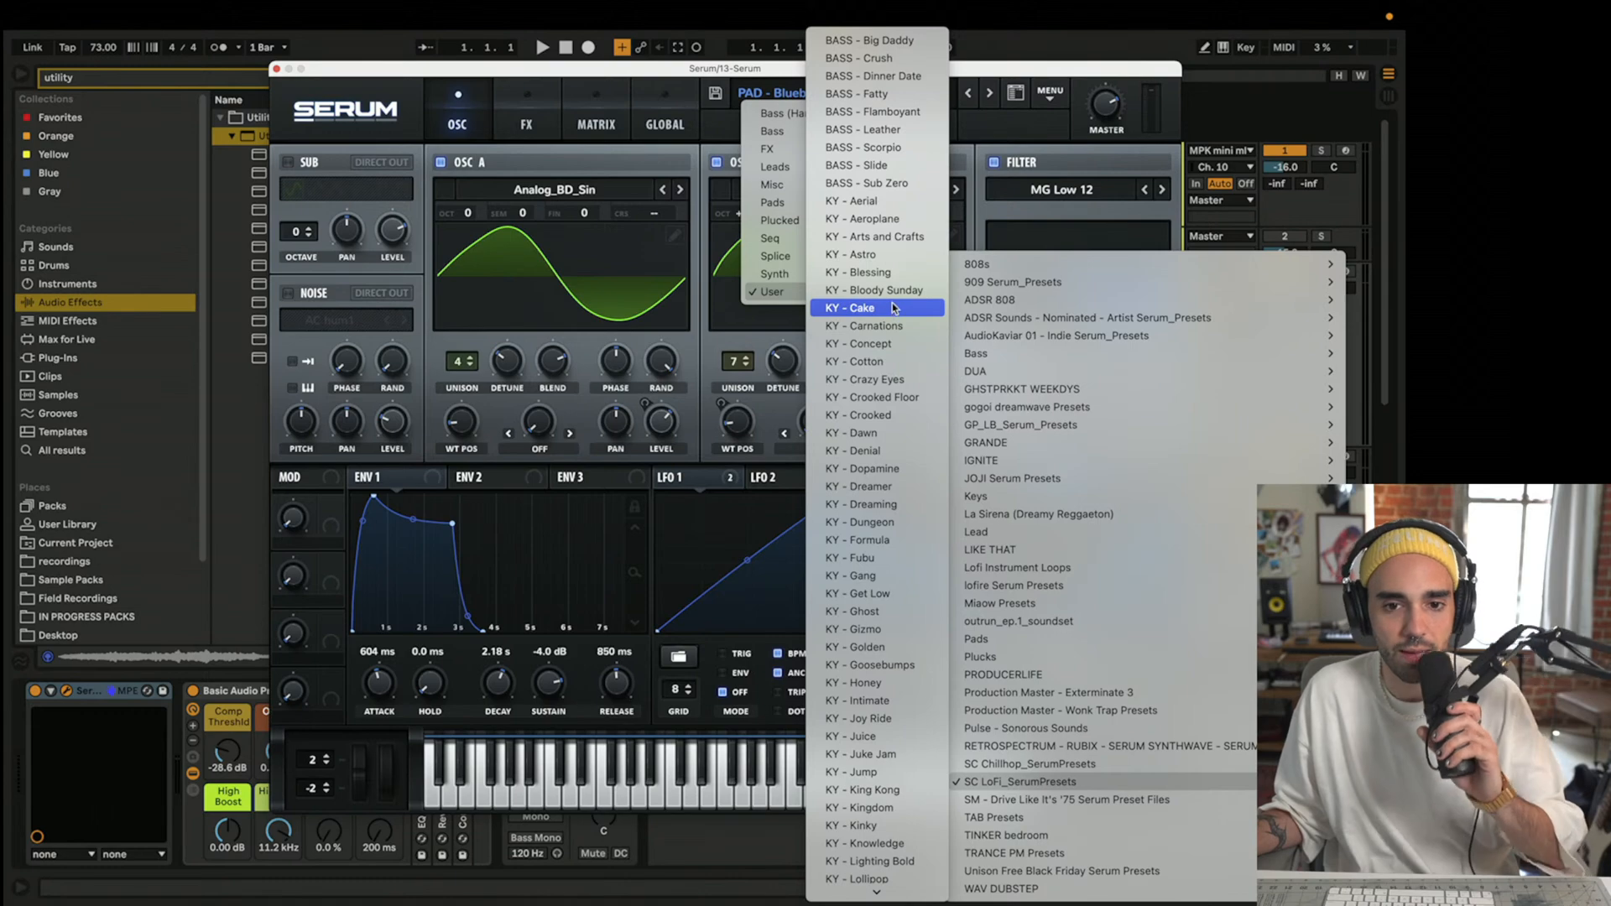
pyautogui.click(864, 42)
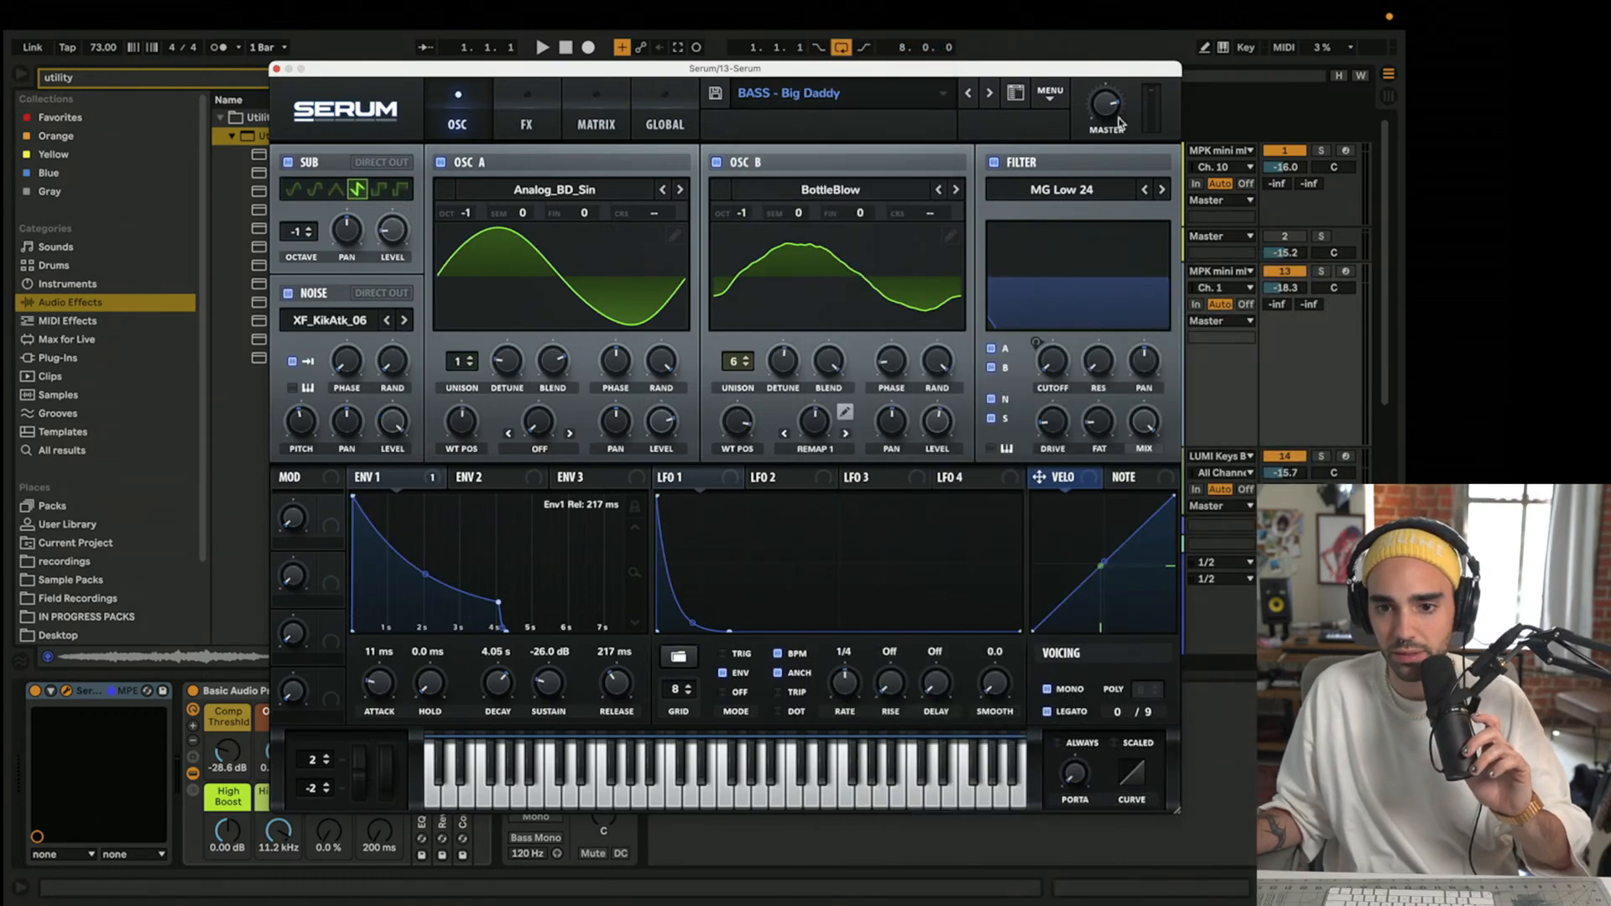
pyautogui.moveTo(983, 71)
pyautogui.mouseDown()
pyautogui.moveTo(656, 54)
pyautogui.moveTo(962, 65)
pyautogui.mouseUp()
pyautogui.click(1346, 271)
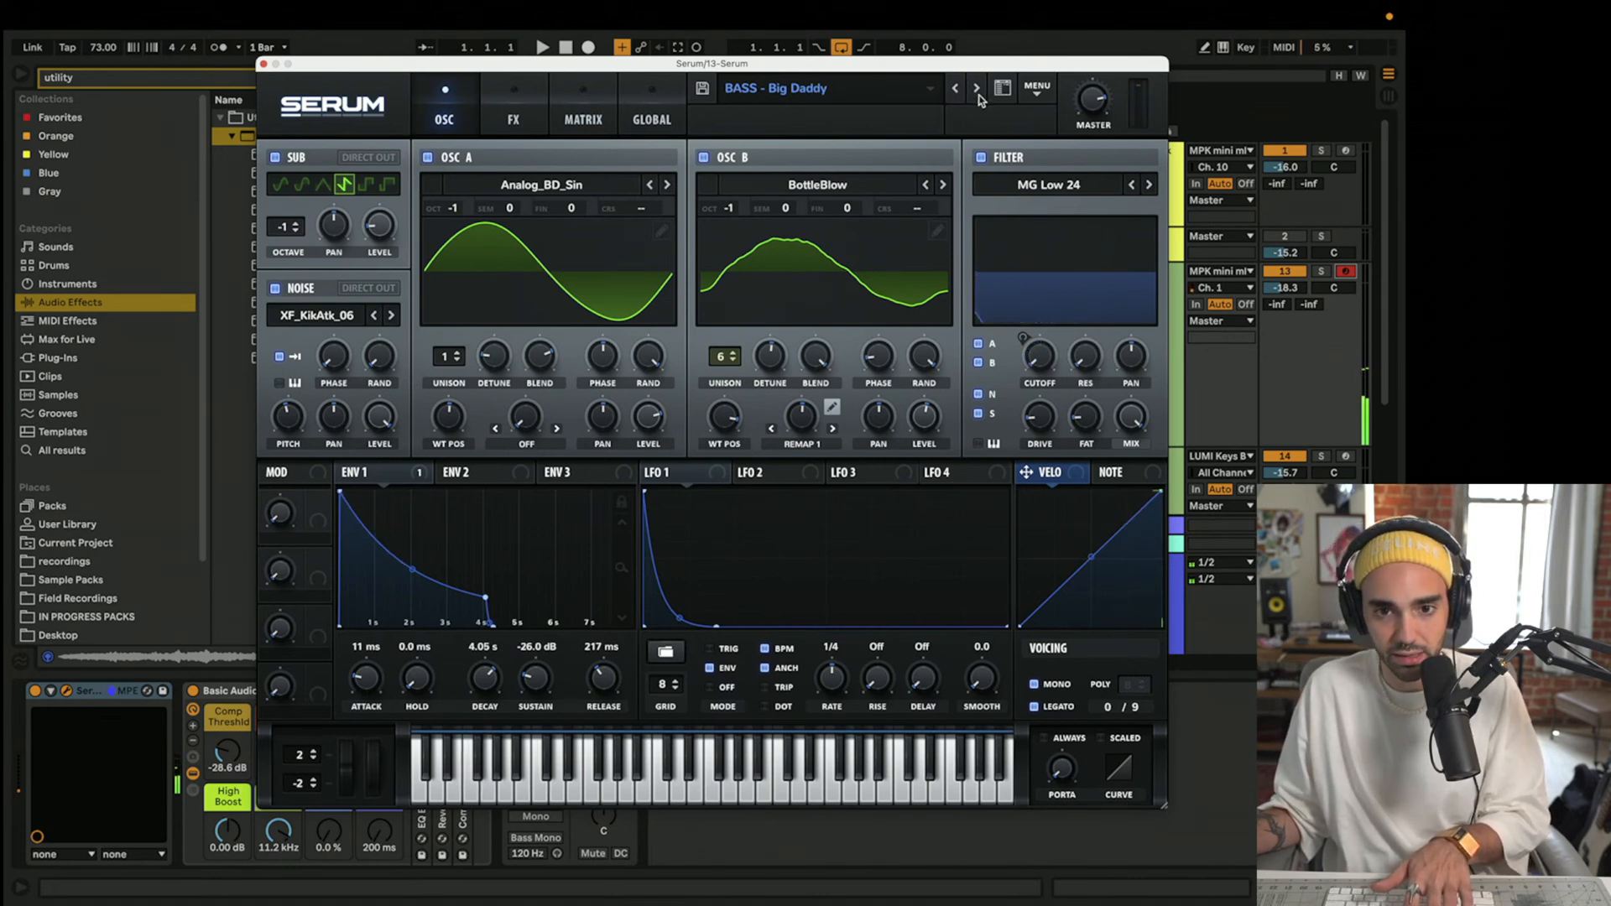
# - Audition the neighbouring bass presets in the SC LoFi folder, including Crush, Dinner Date, Fatty, Flamboyant and Leather
pyautogui.click(979, 95)
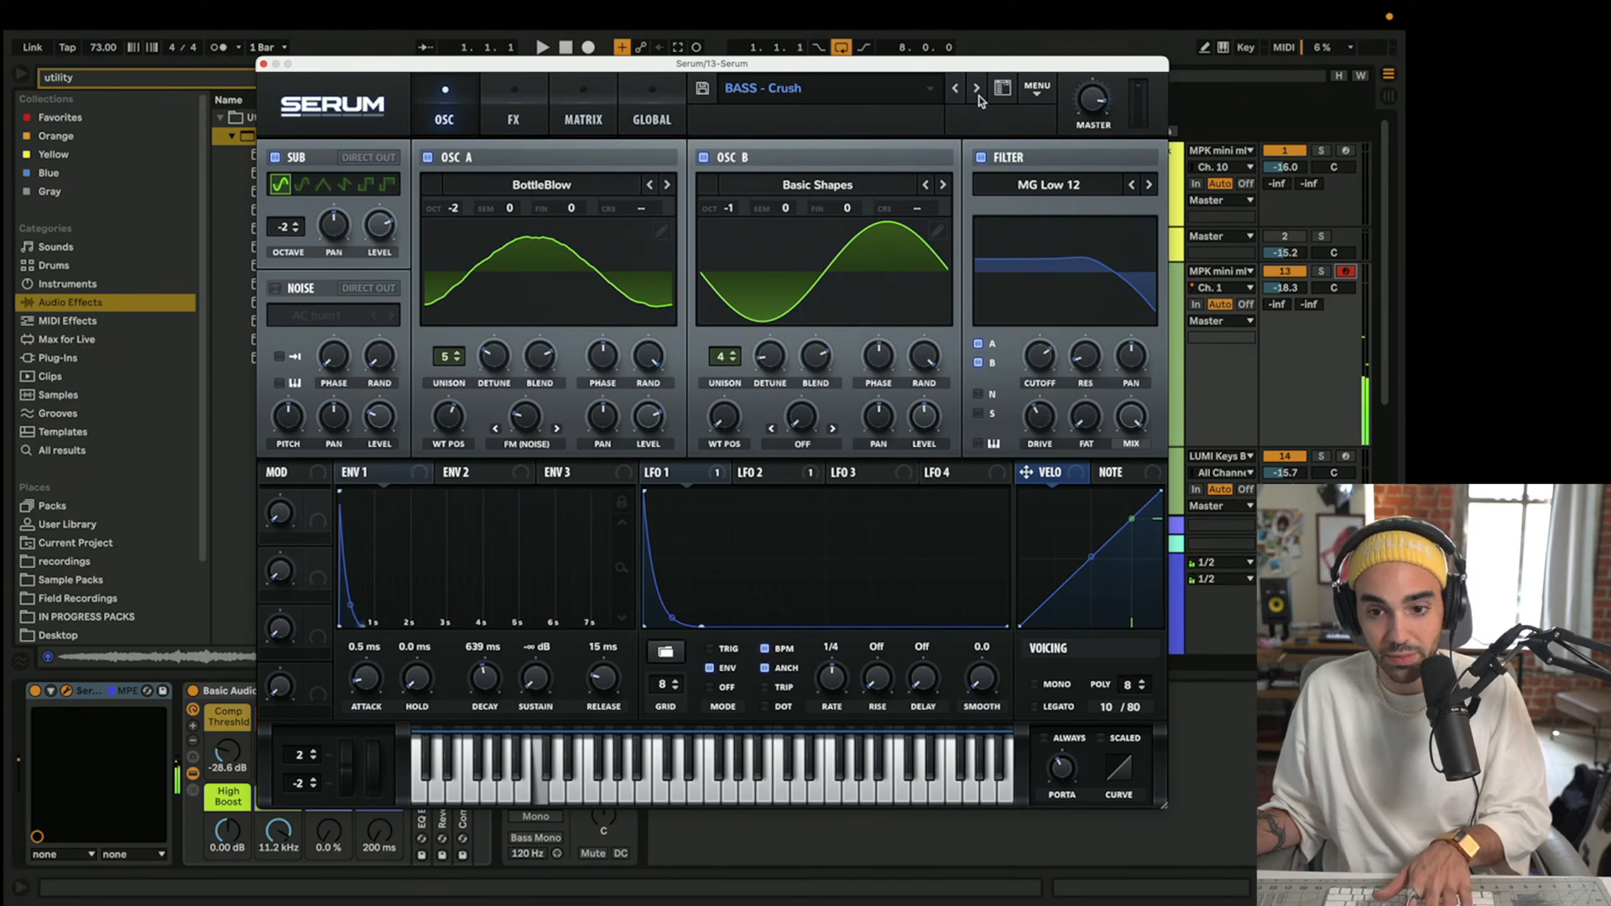
pyautogui.click(978, 95)
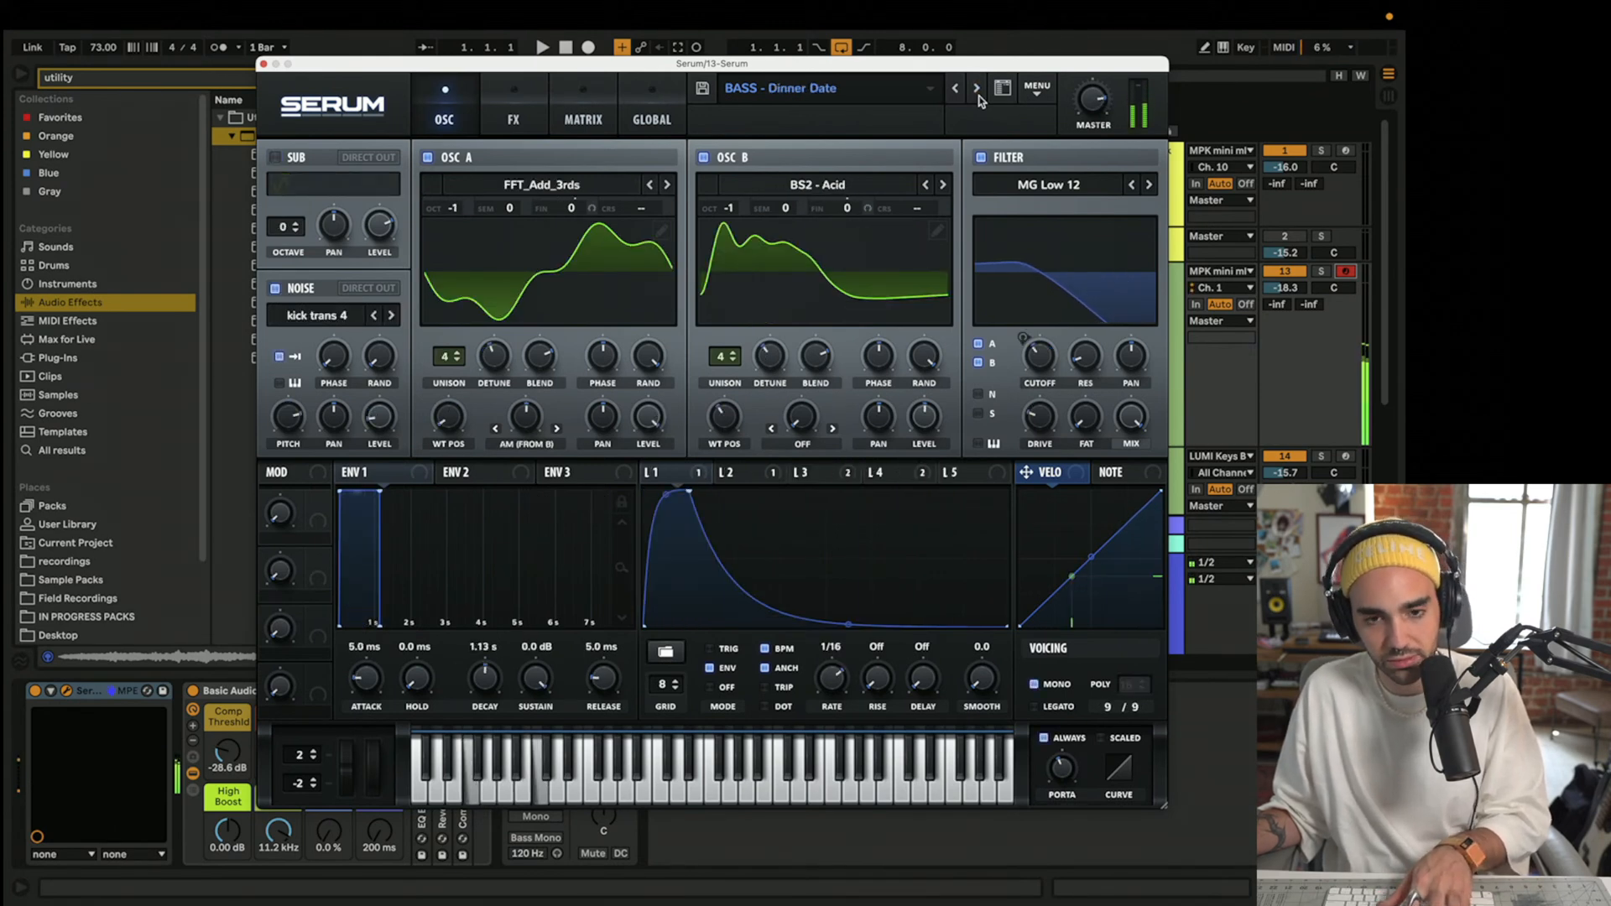
pyautogui.click(954, 95)
pyautogui.click(954, 96)
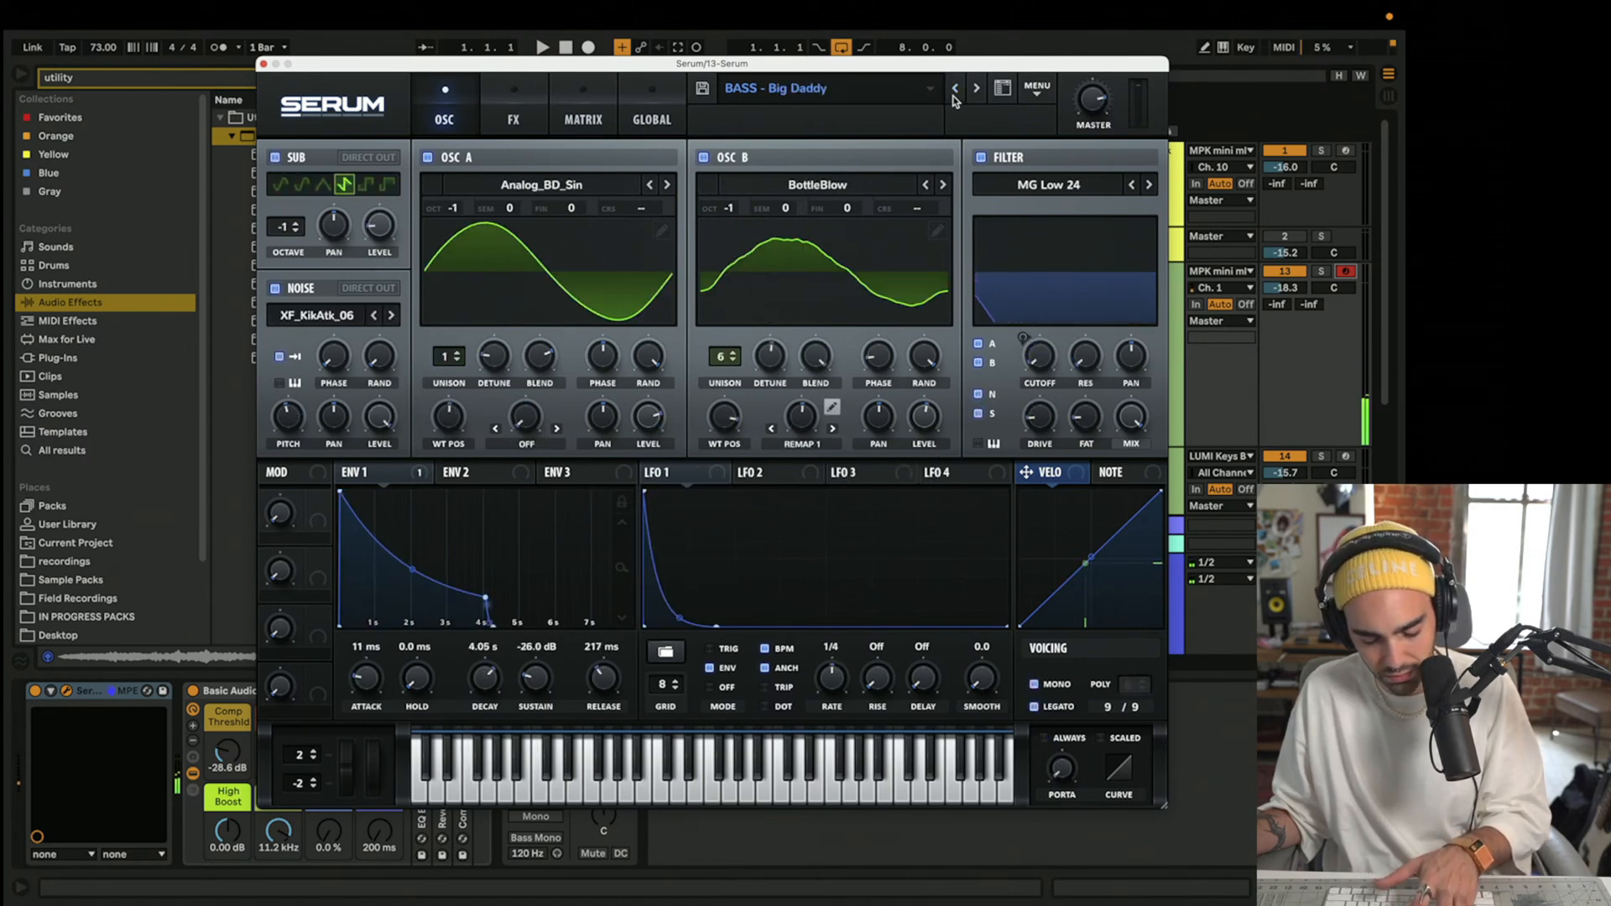
pyautogui.click(954, 95)
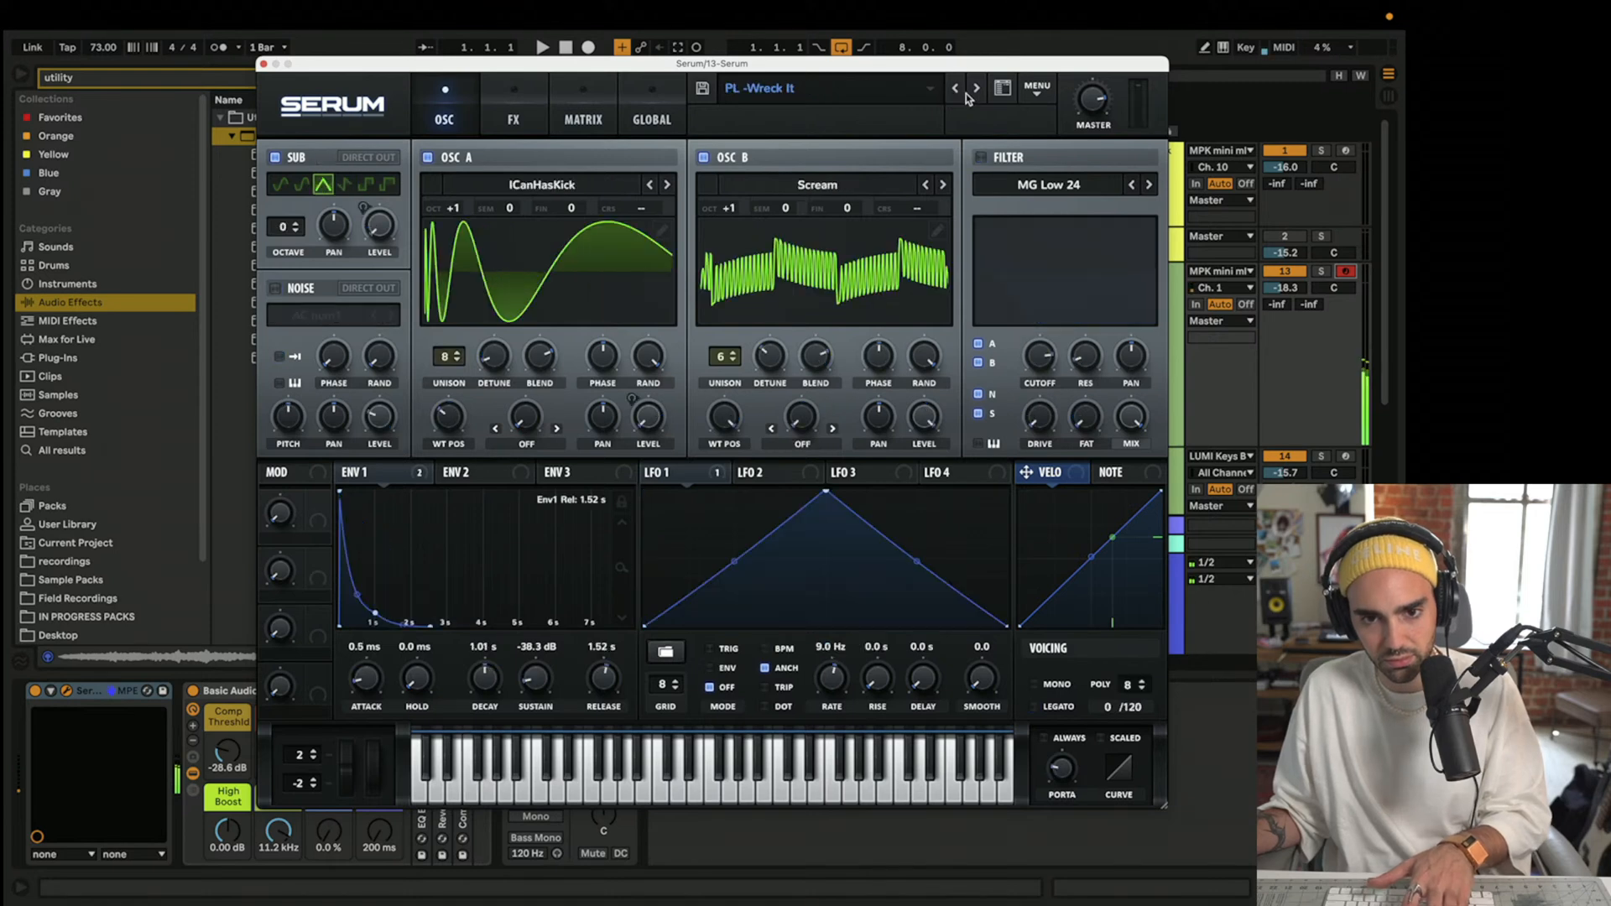
pyautogui.click(974, 94)
pyautogui.click(974, 94)
pyautogui.click(975, 89)
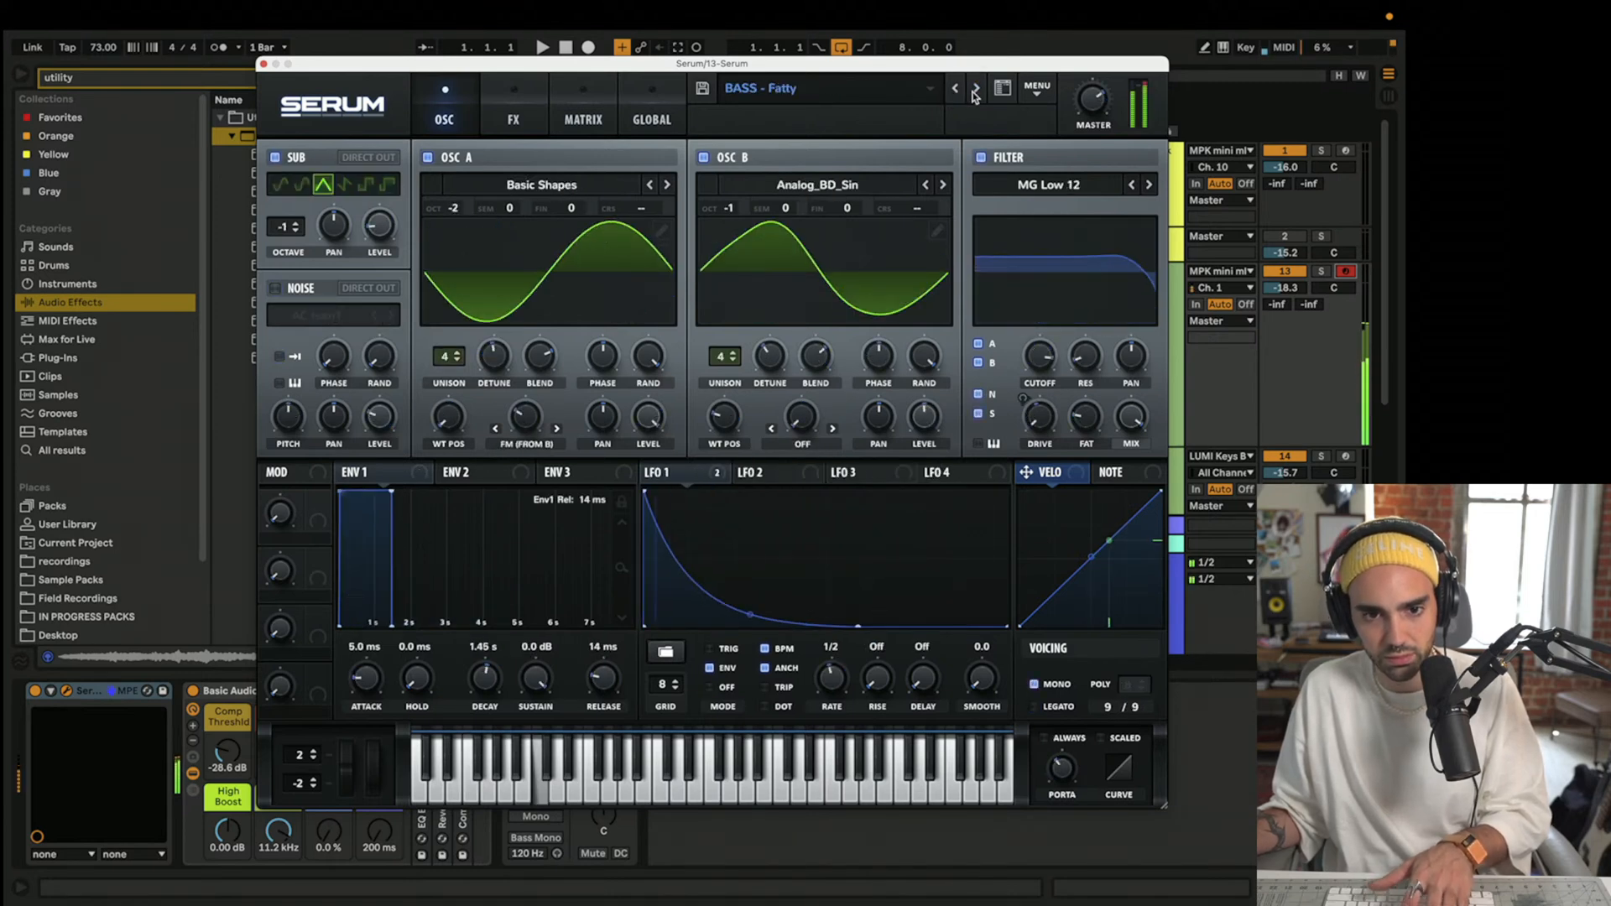
pyautogui.click(975, 89)
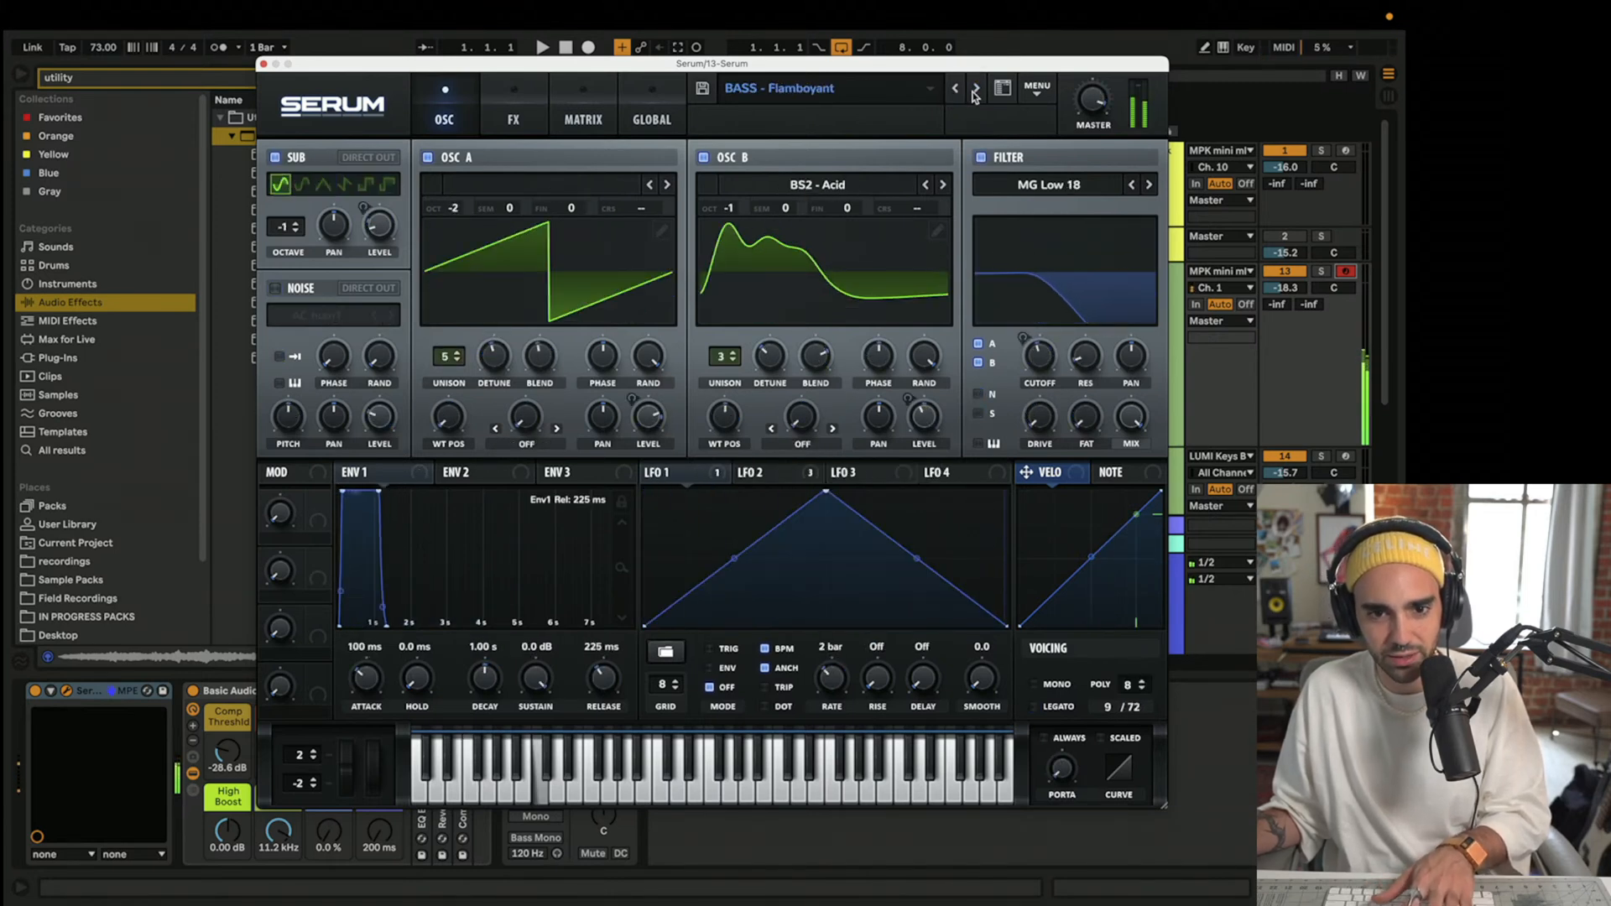
pyautogui.click(975, 89)
# - Load the KY - Aerial preset from the user folder SC LoFi_SerumPresets
pyautogui.click(930, 91)
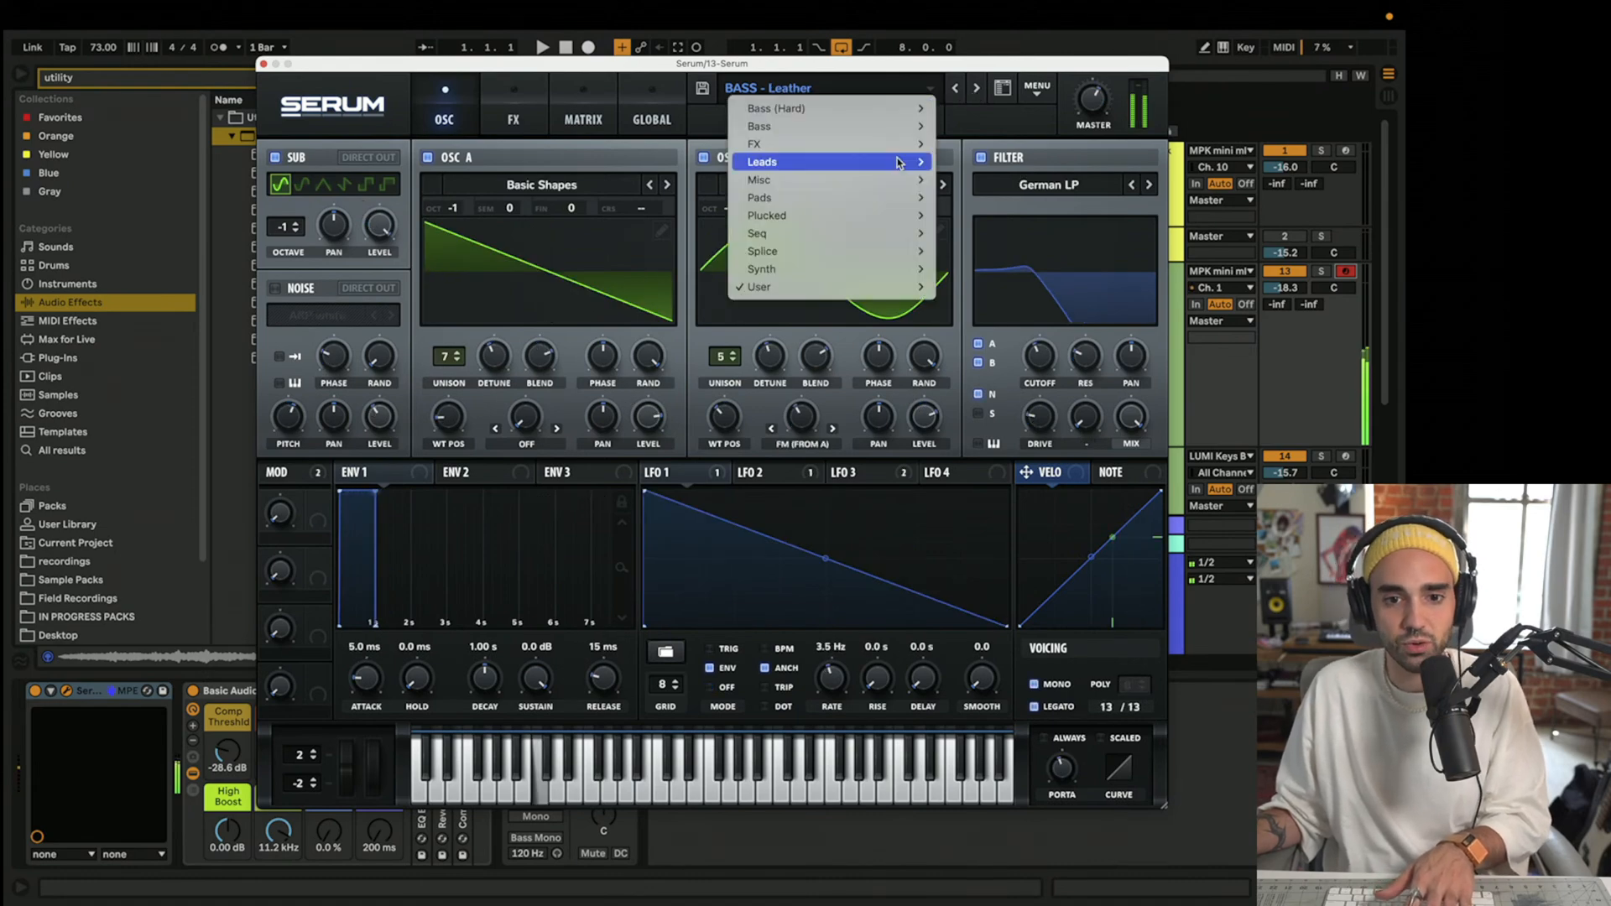
pyautogui.moveTo(878, 287)
pyautogui.moveTo(1061, 785)
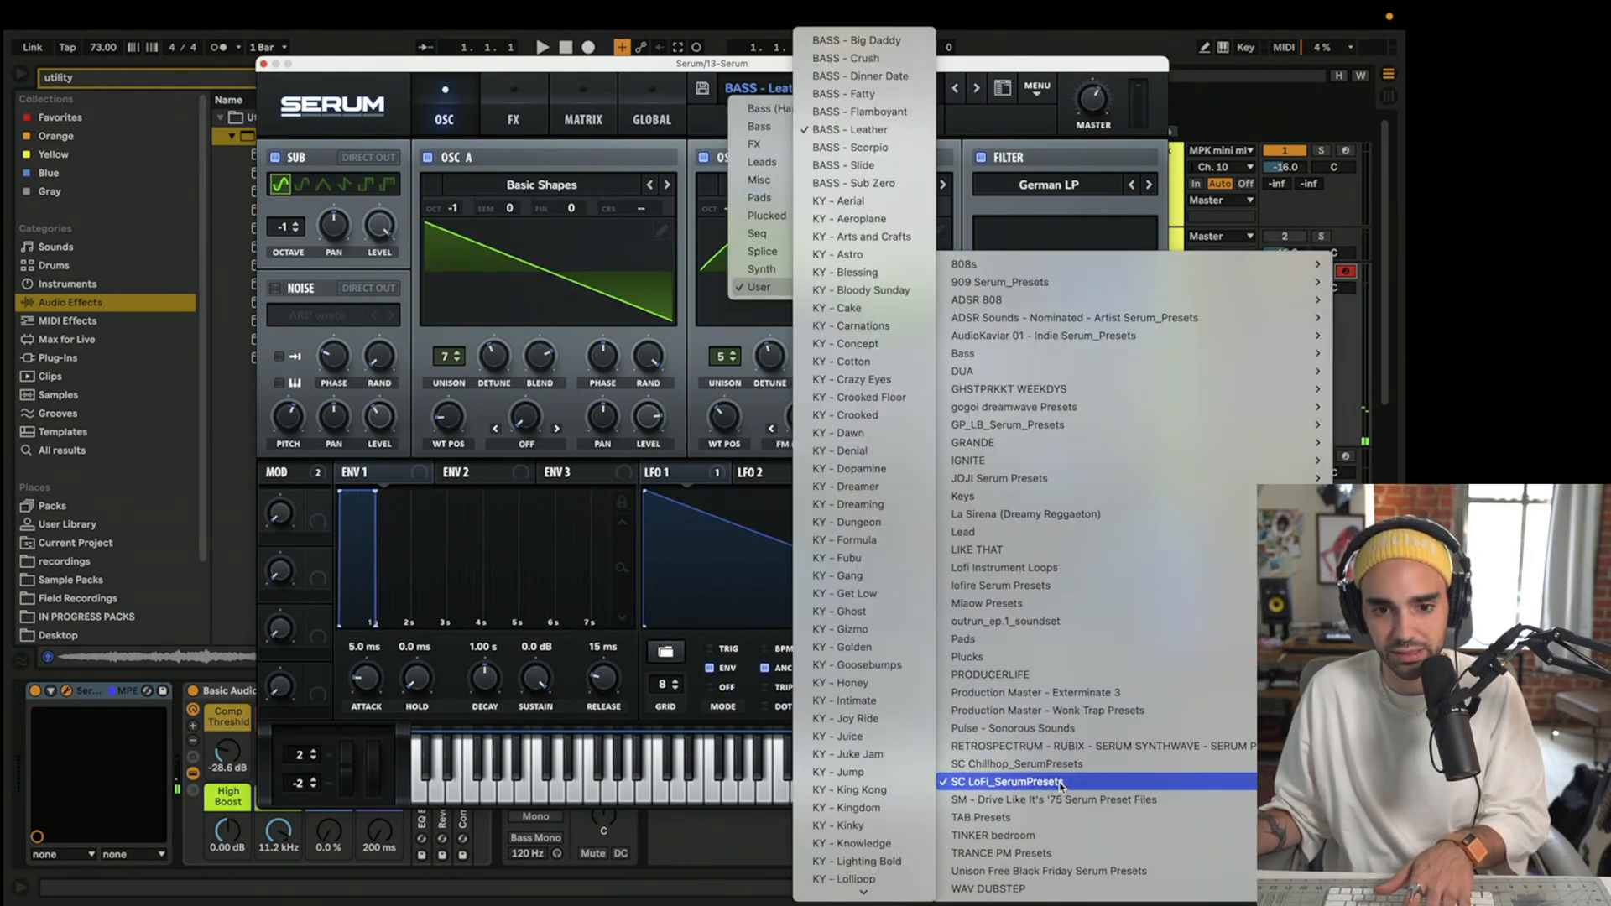
pyautogui.click(883, 206)
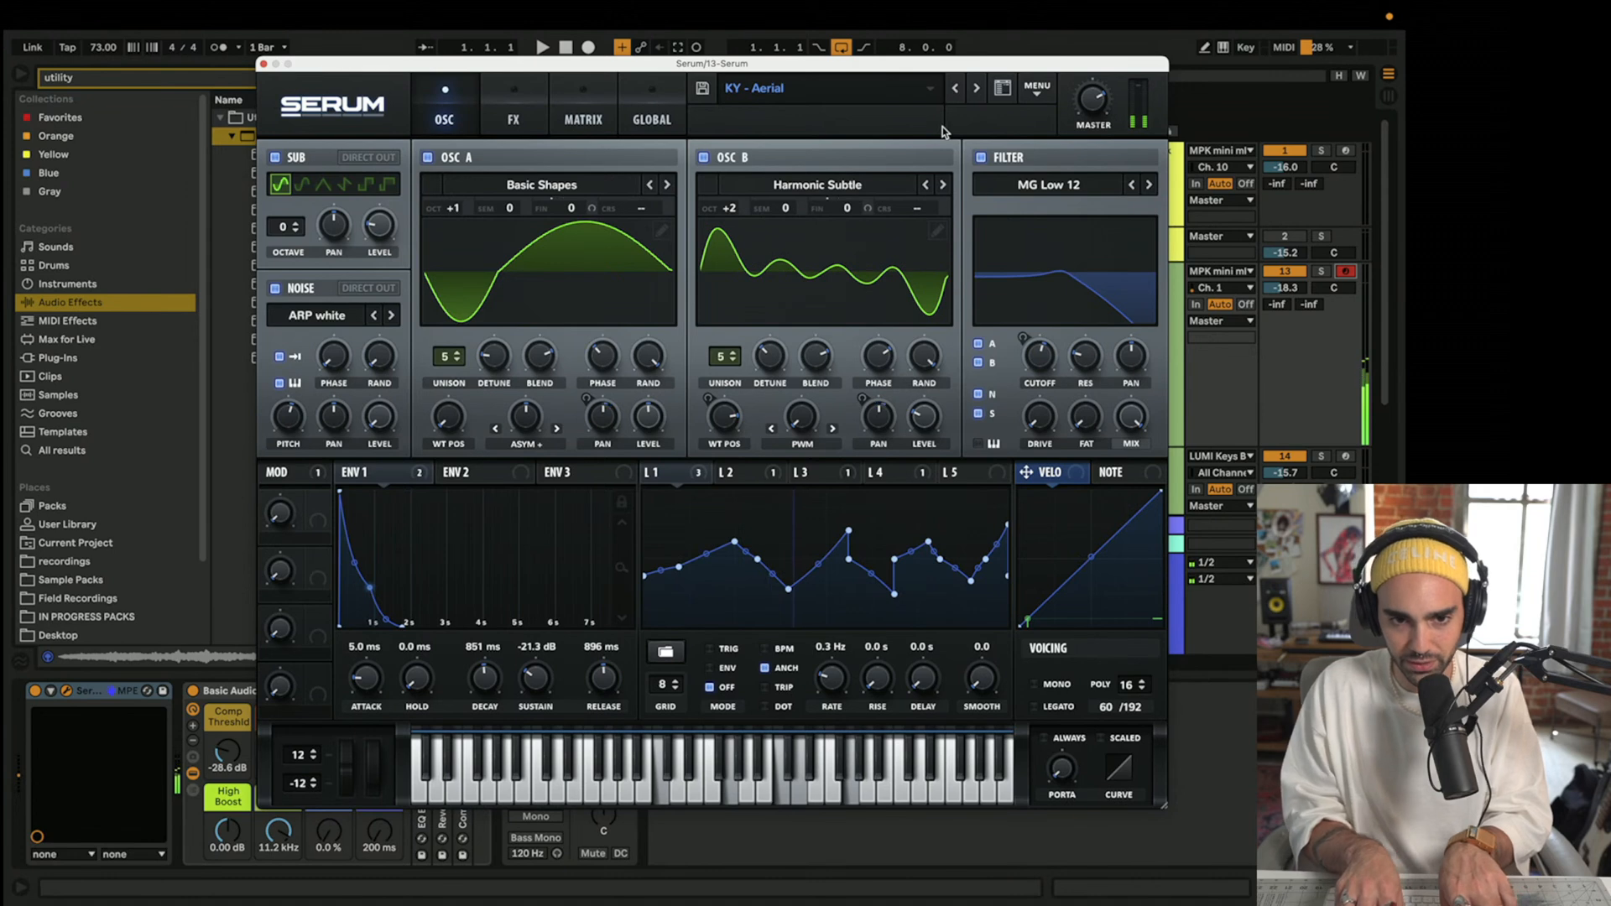
# - Audition the presets KY - Aeroplane, Arts and Crafts, Astro and Blessing, and stop on KY - Bloody Sunday
pyautogui.click(976, 89)
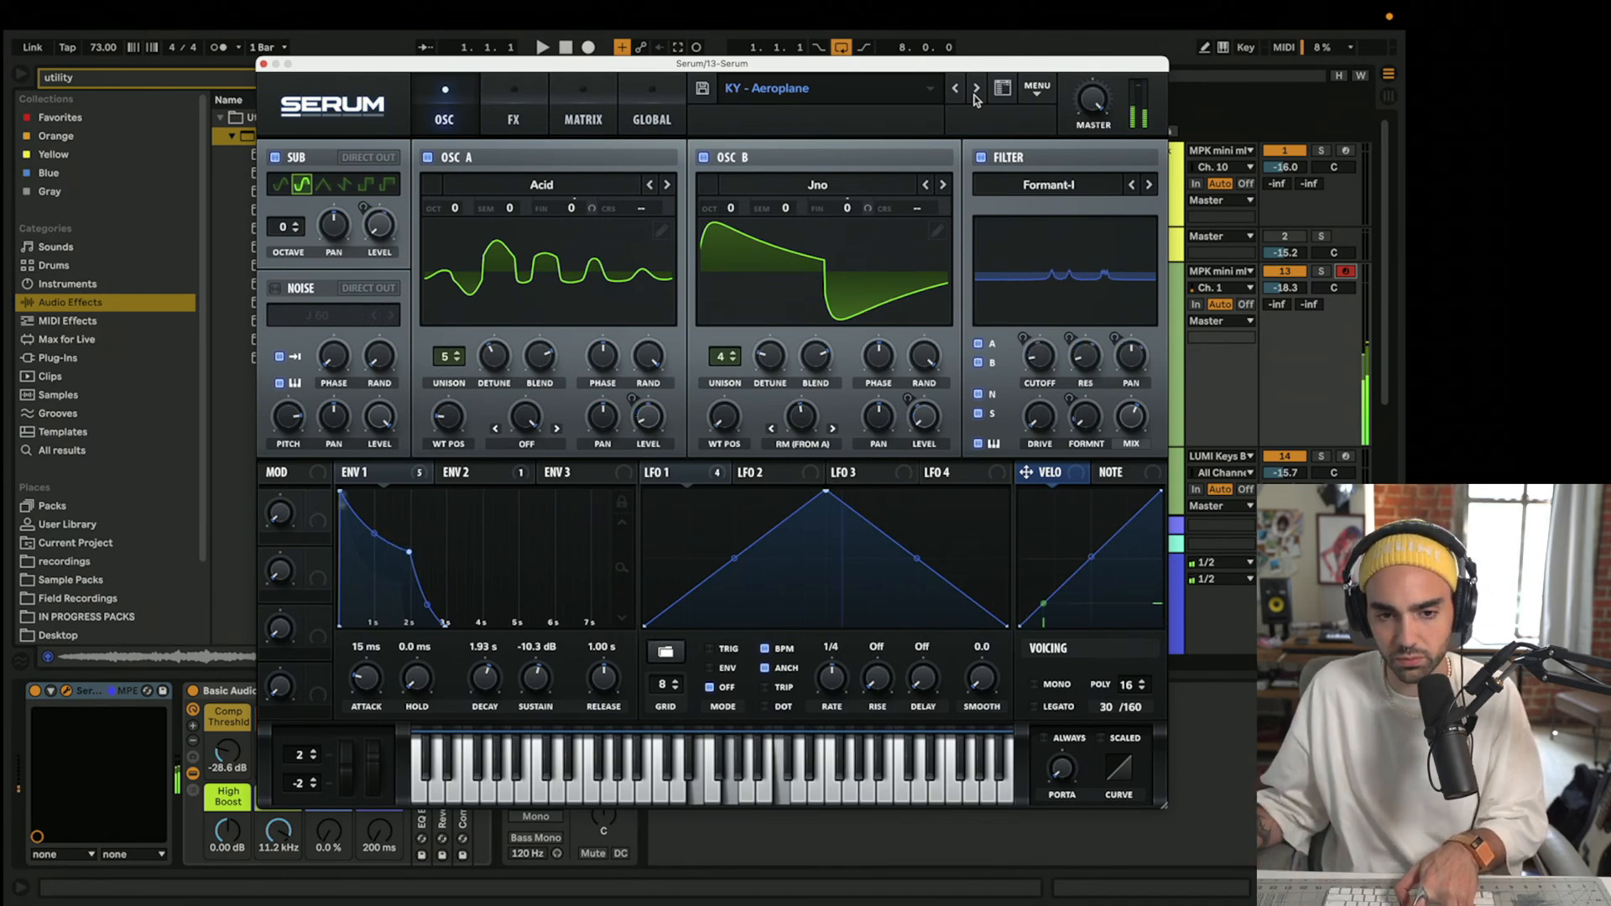
pyautogui.click(974, 91)
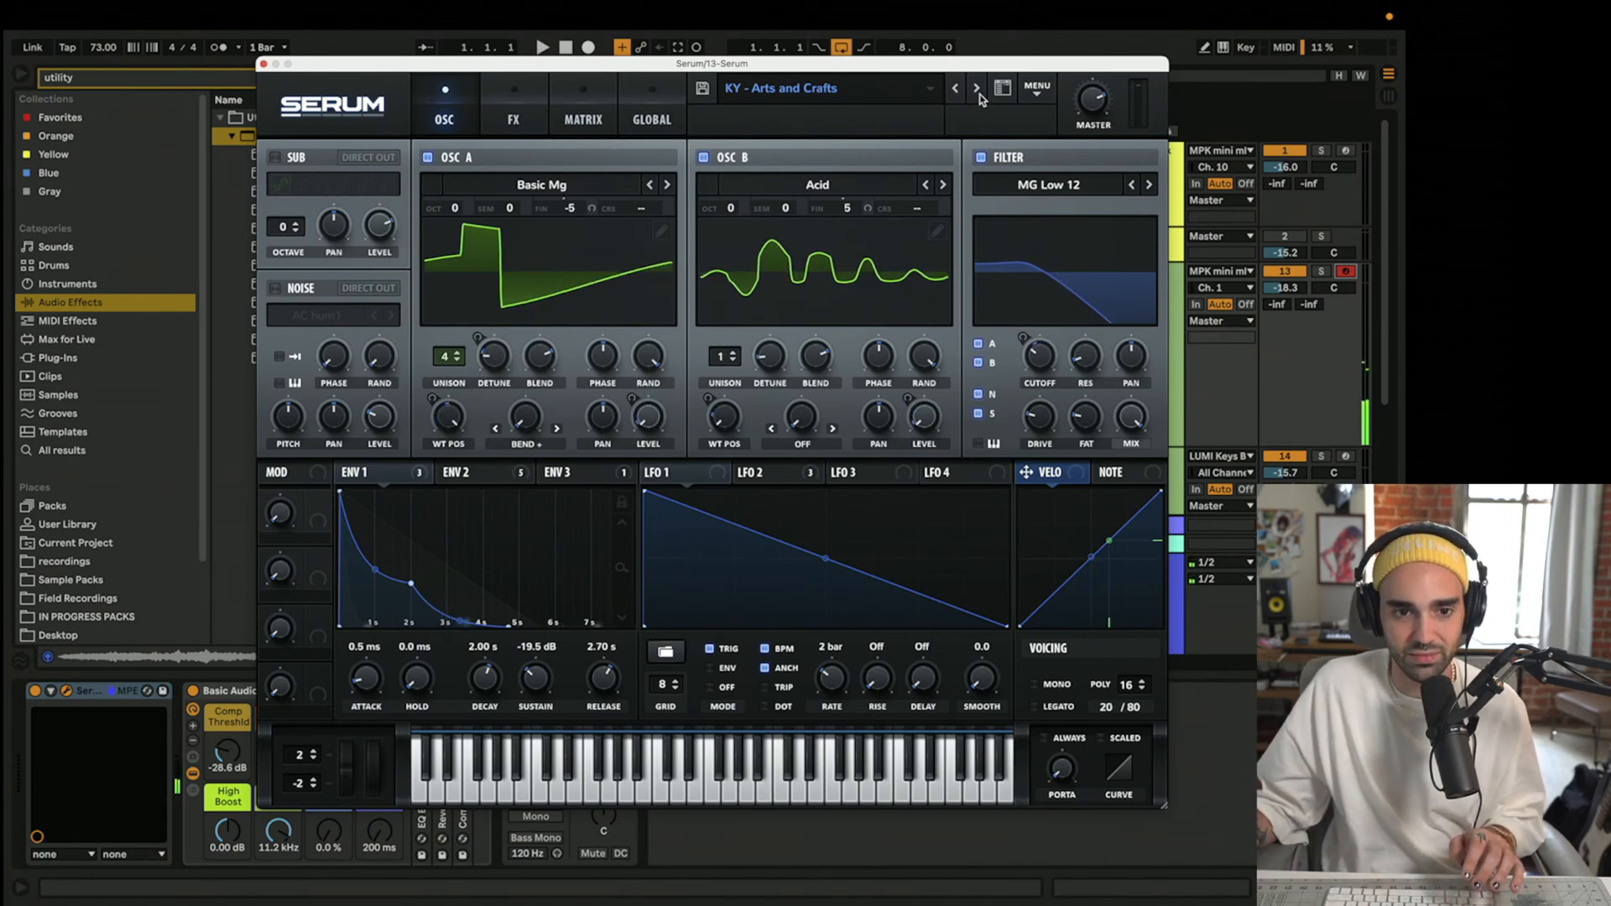
pyautogui.click(976, 90)
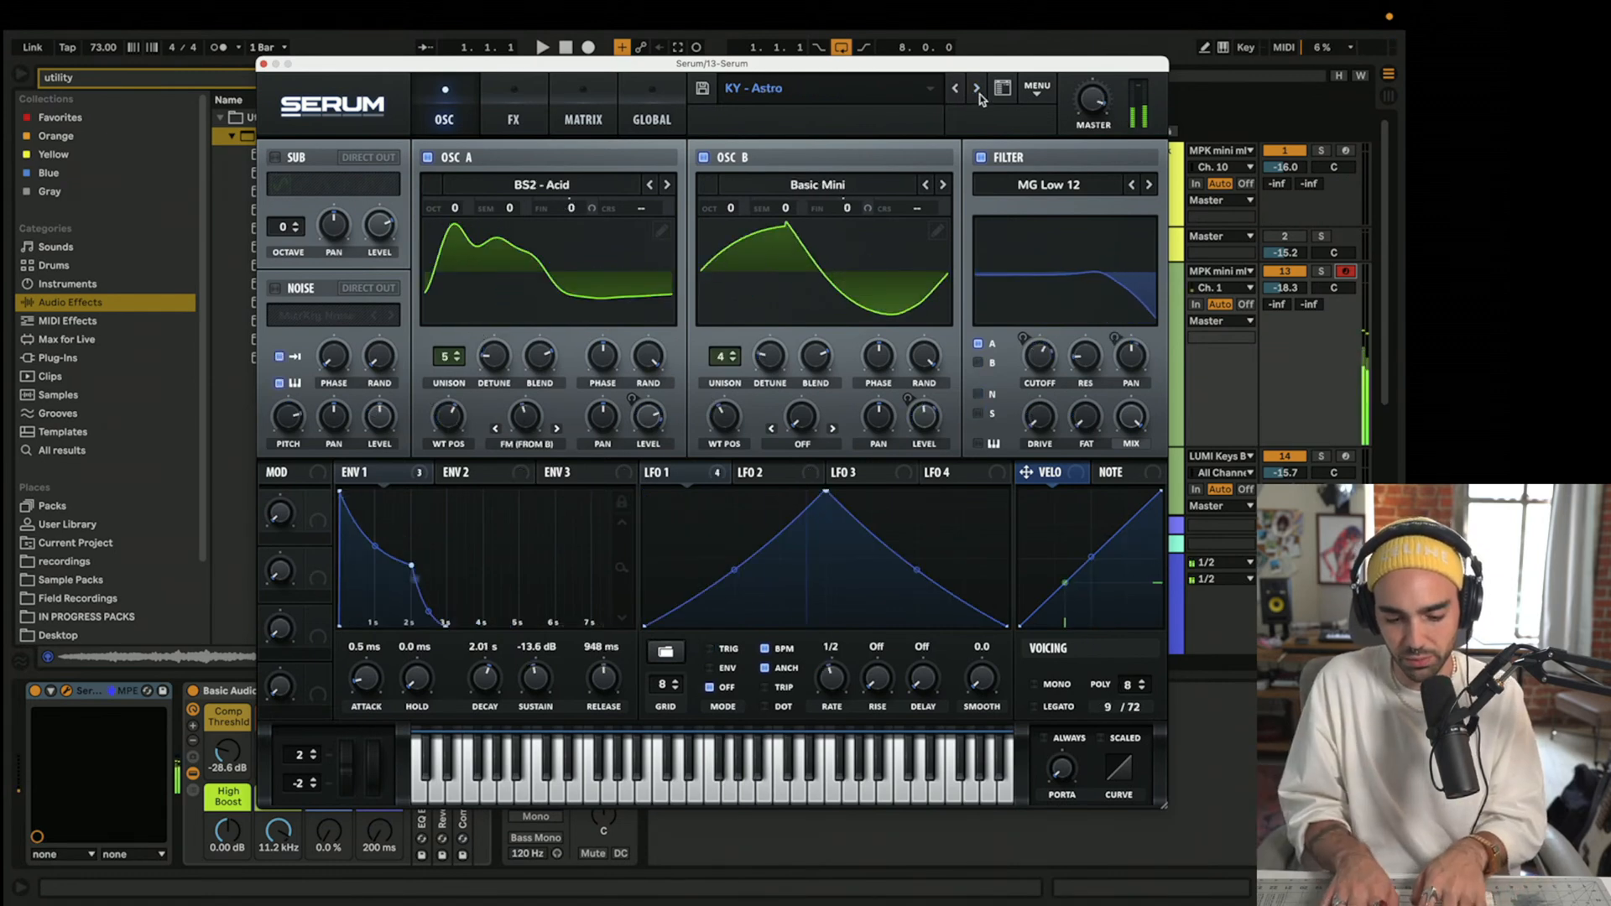
pyautogui.click(976, 91)
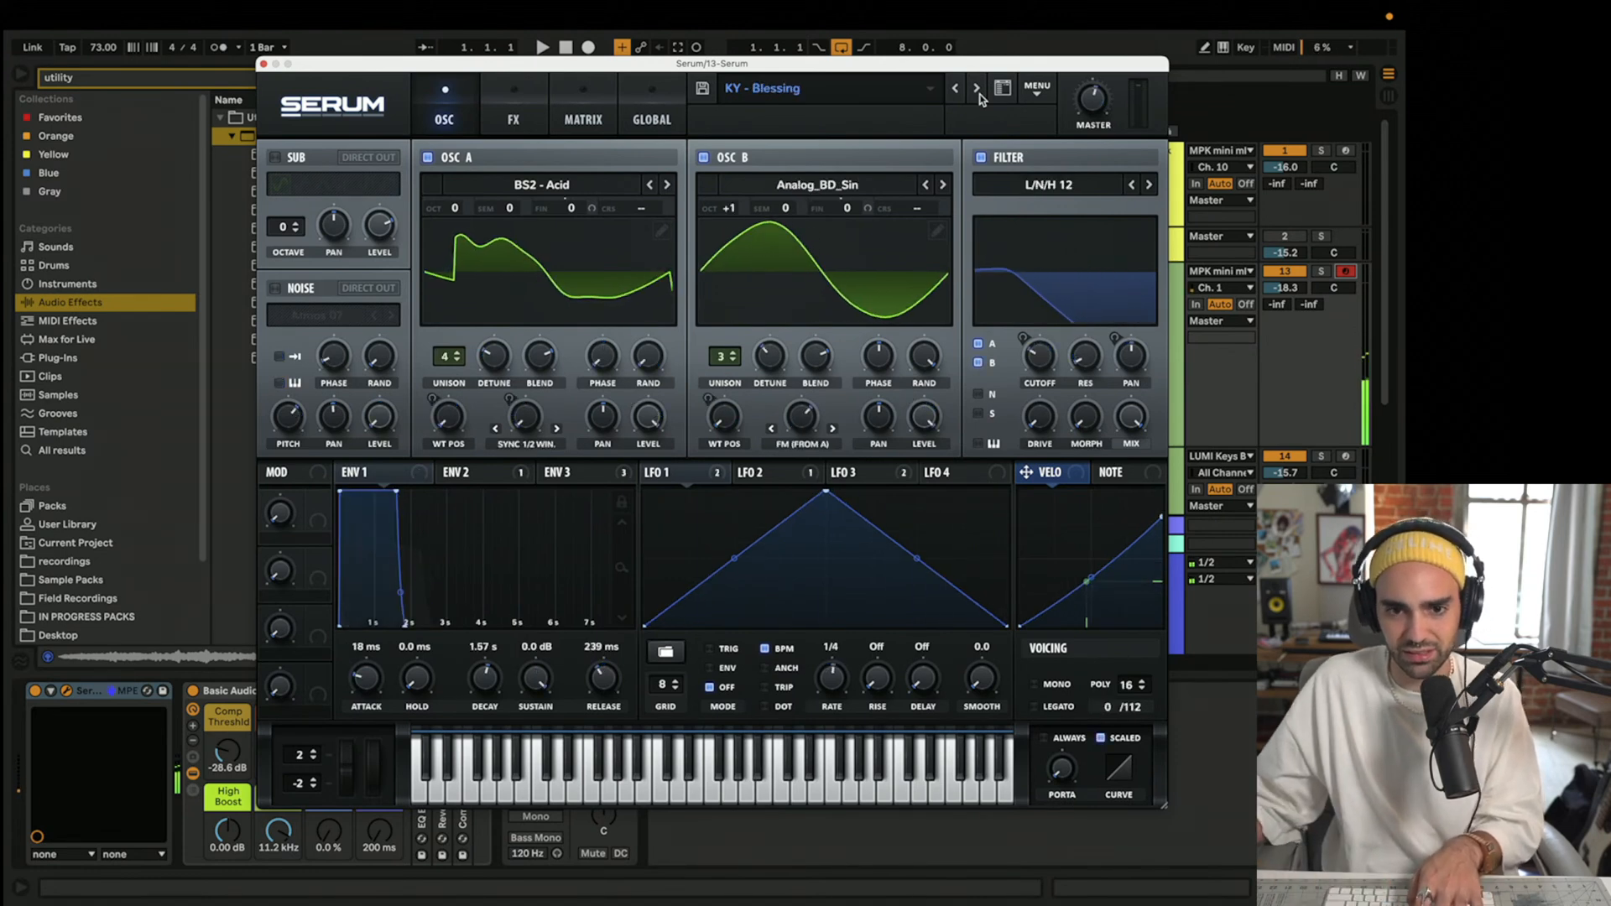
pyautogui.click(978, 91)
# - Close the Serum window and duplicate track 13 Serum, arming the duplicate directly below it
pyautogui.click(923, 100)
pyautogui.click(924, 93)
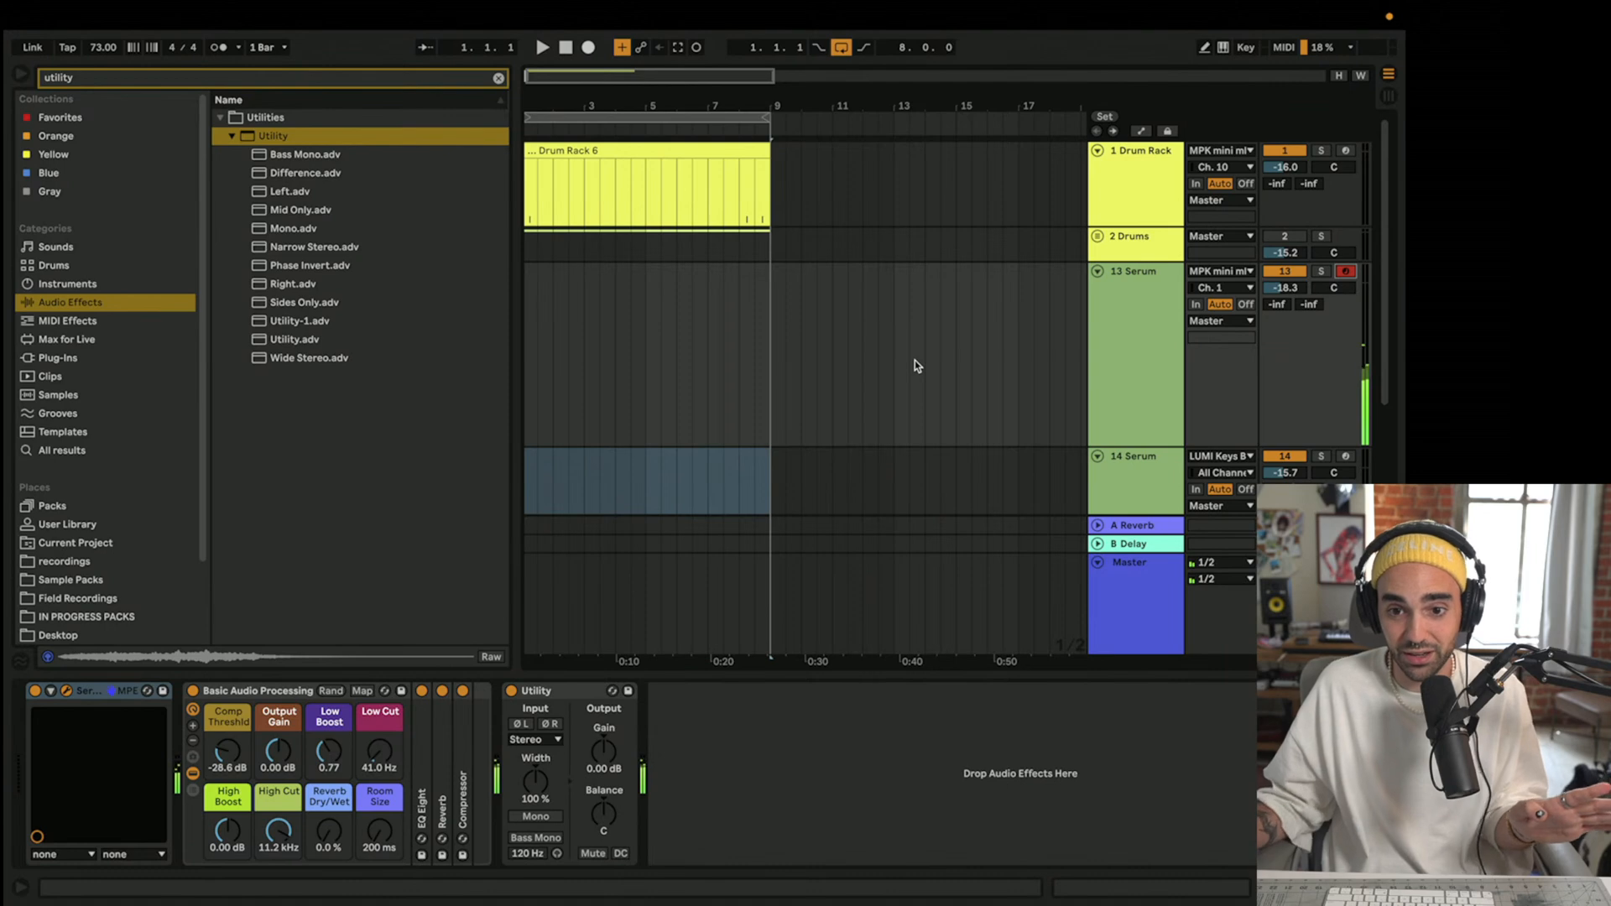
pyautogui.click(1111, 369)
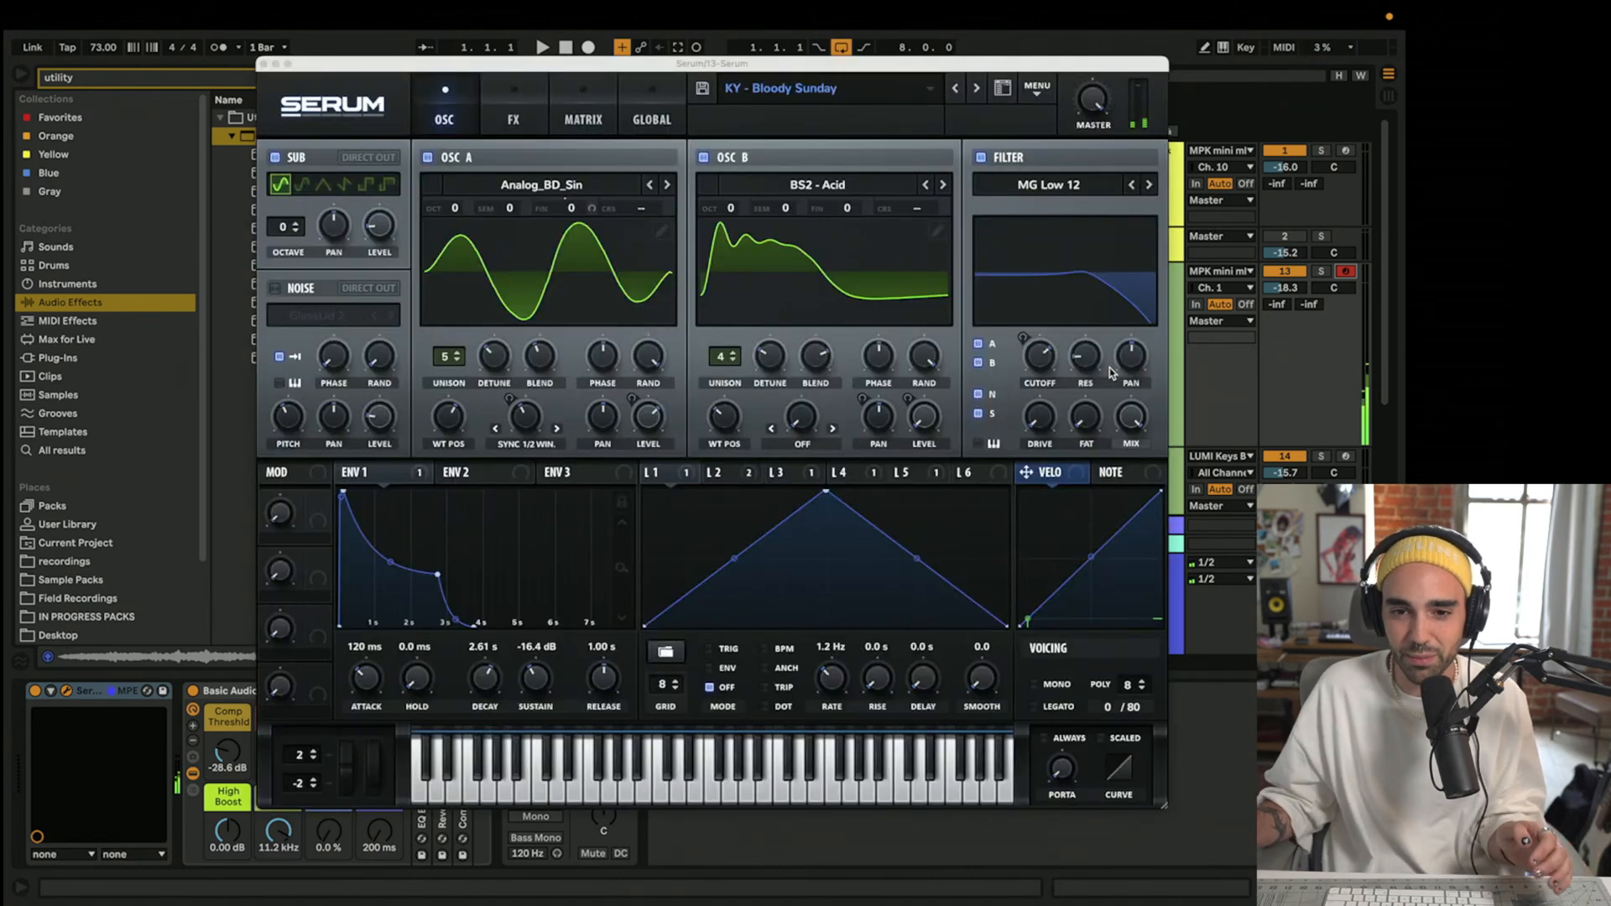
pyautogui.click(263, 65)
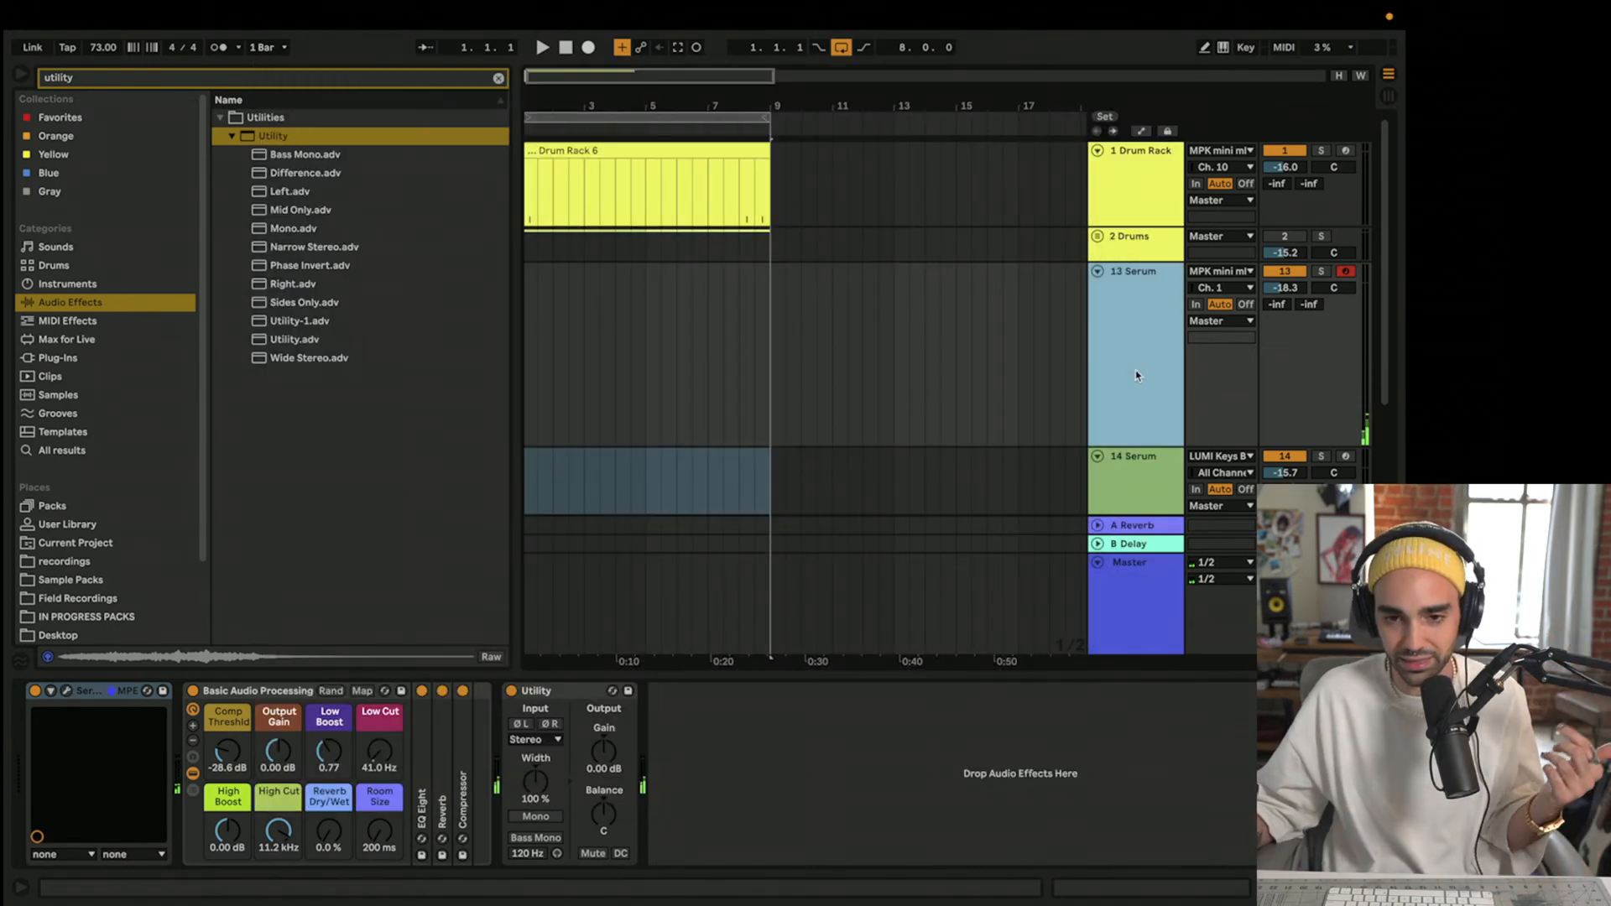
pyautogui.press('super+d')
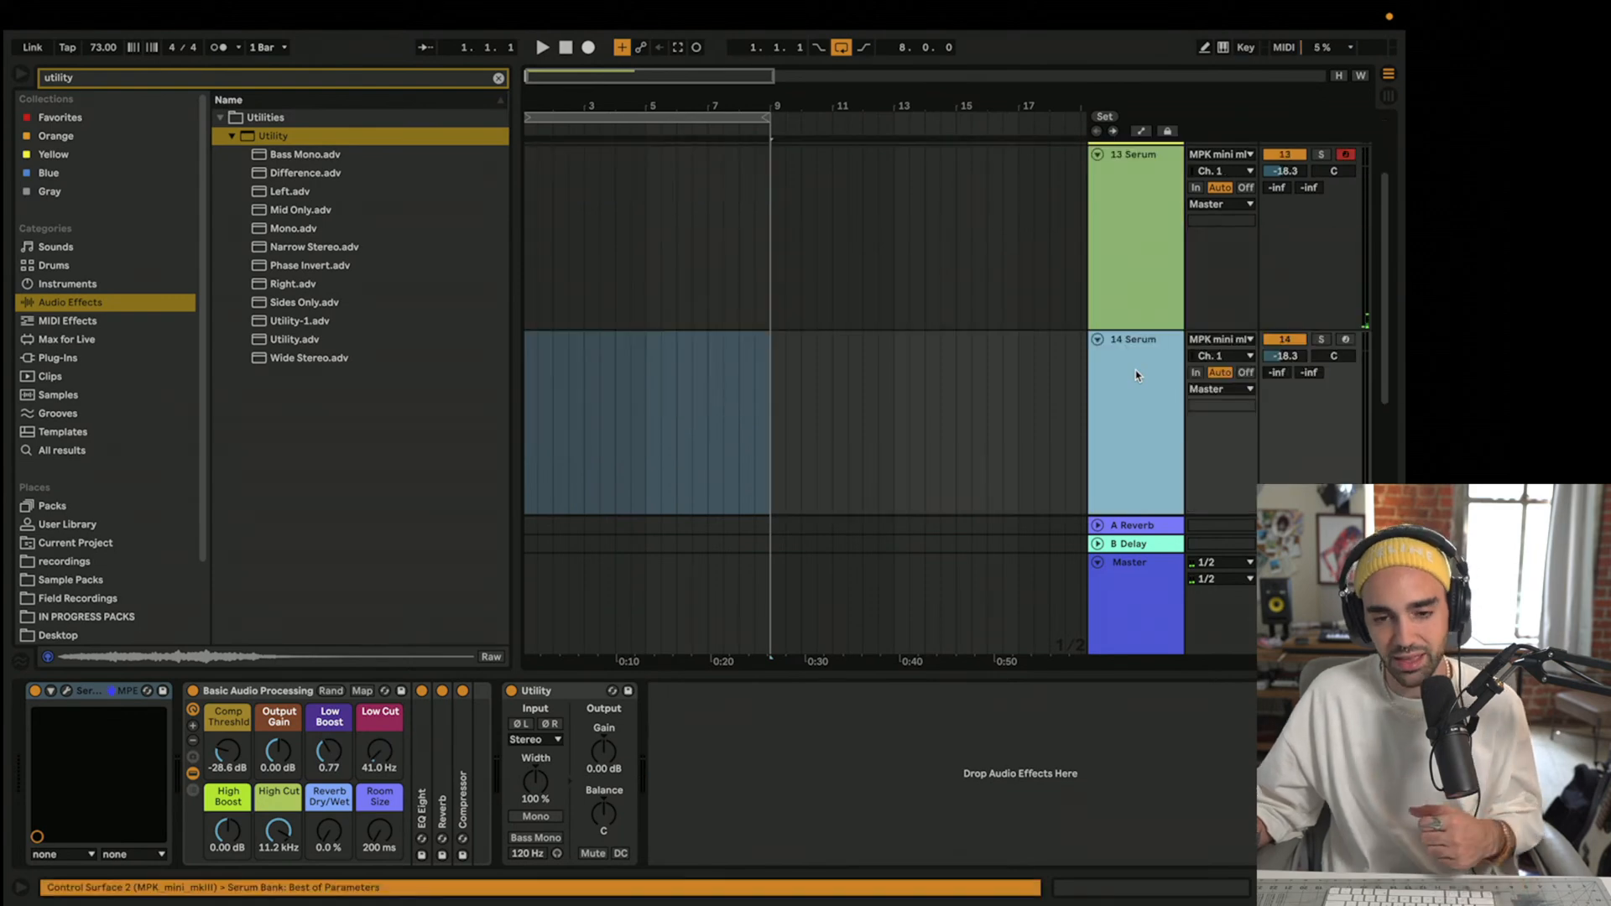
pyautogui.scroll(1, 1137, 375)
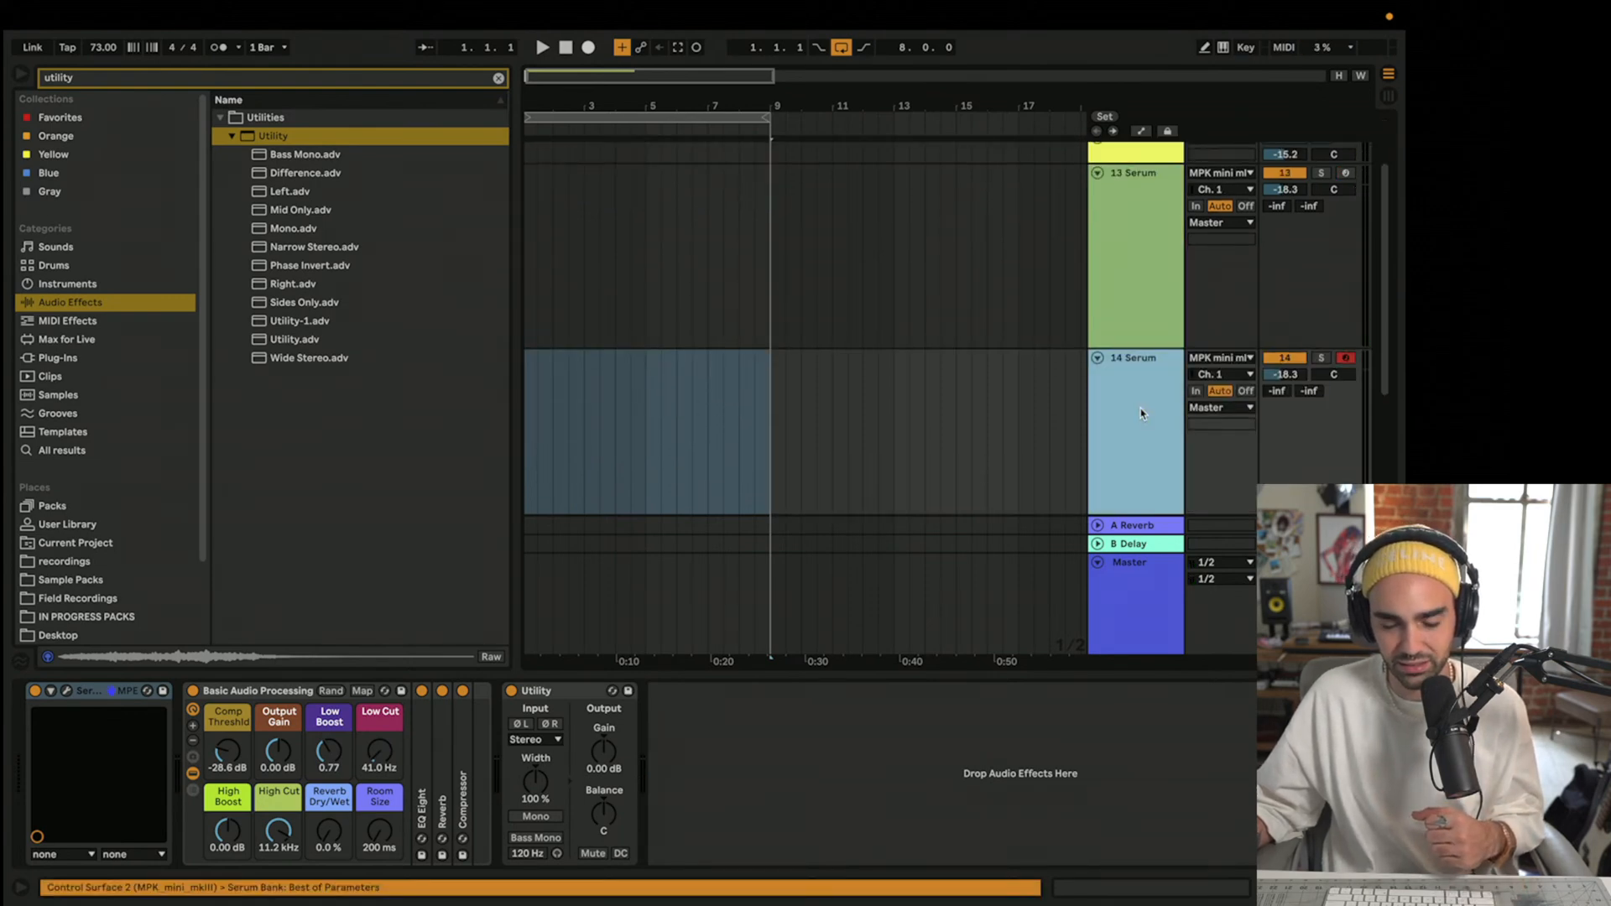
pyautogui.scroll(-3, 1140, 413)
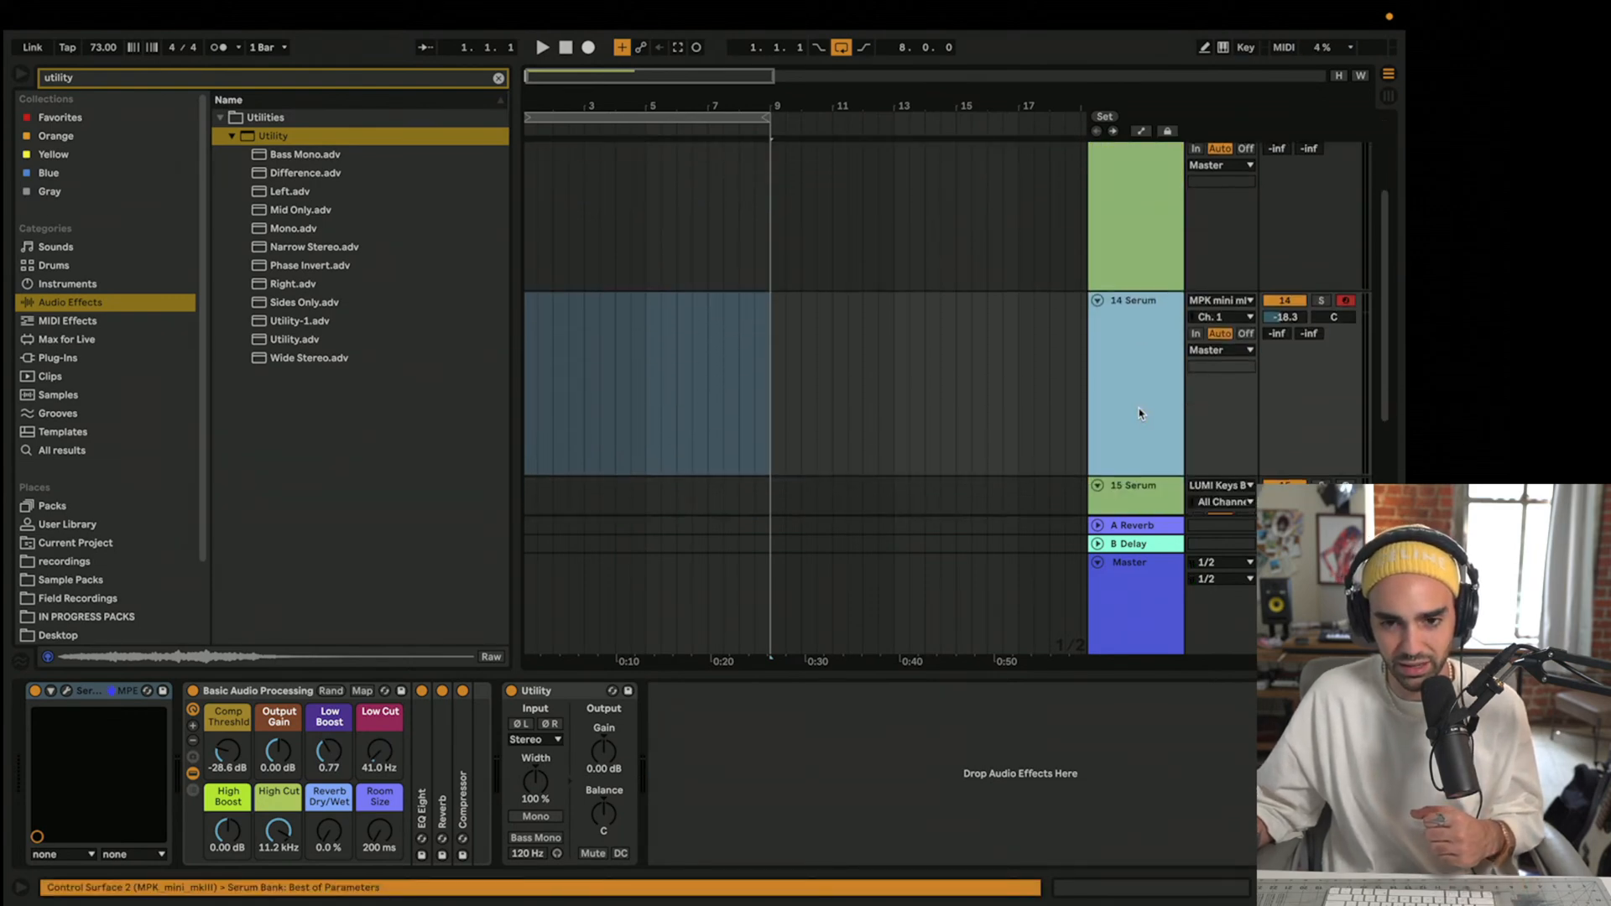
# - Open Serum on the duplicated track 14, set its interface zoom to 150% and move the window up into view
pyautogui.click(63, 693)
pyautogui.moveTo(718, 306); pyautogui.dragTo(725, 83)
pyautogui.click(319, 283)
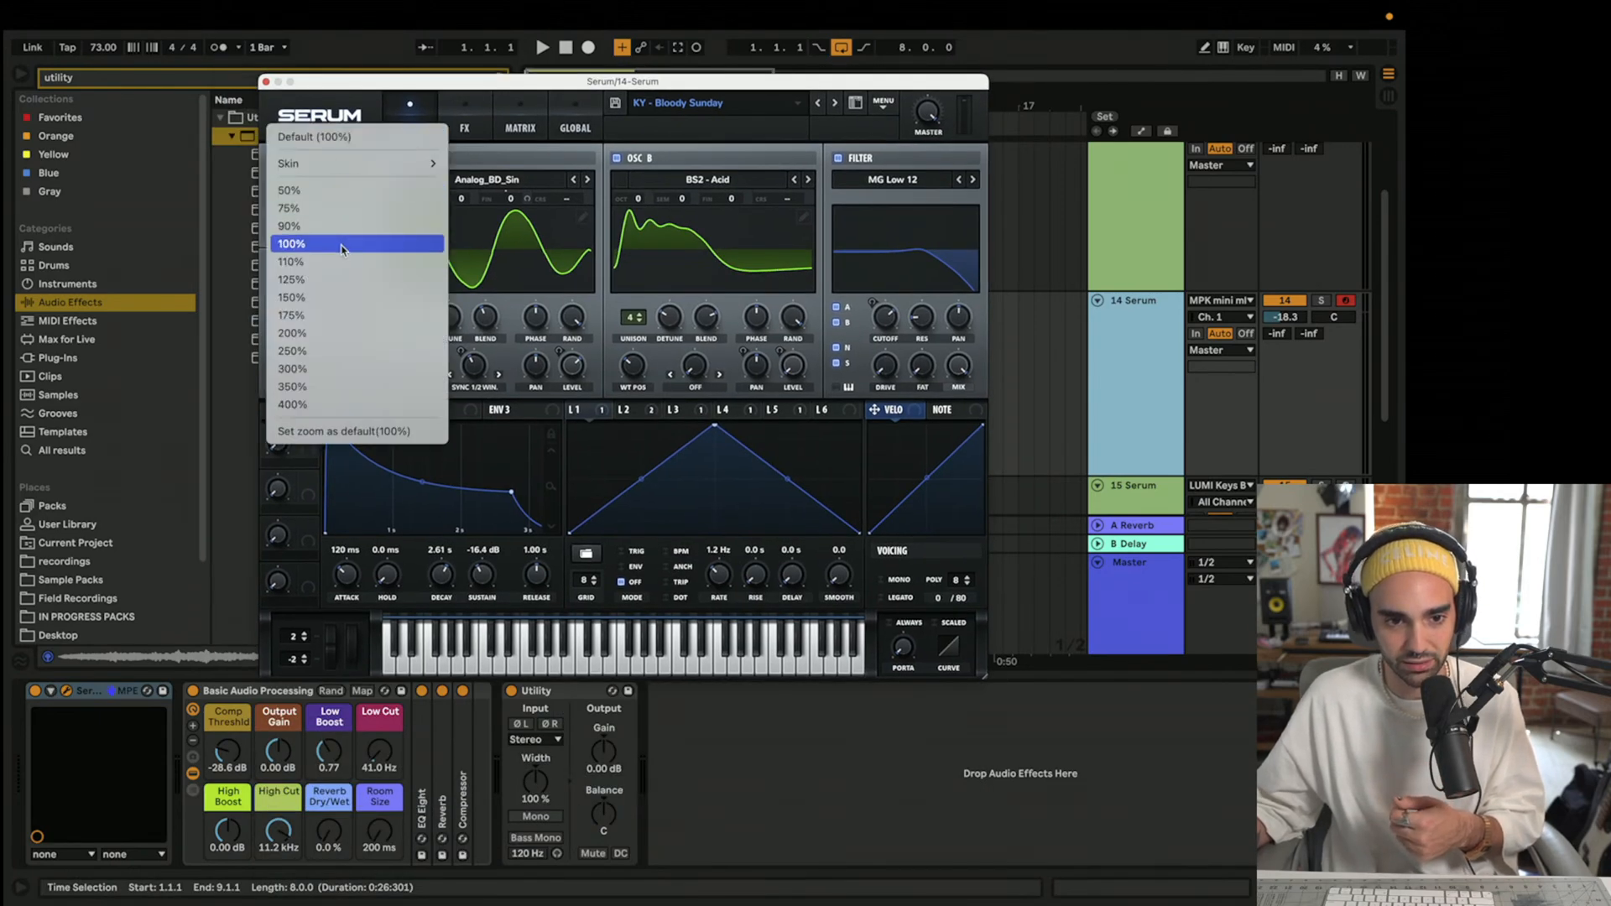
pyautogui.click(342, 300)
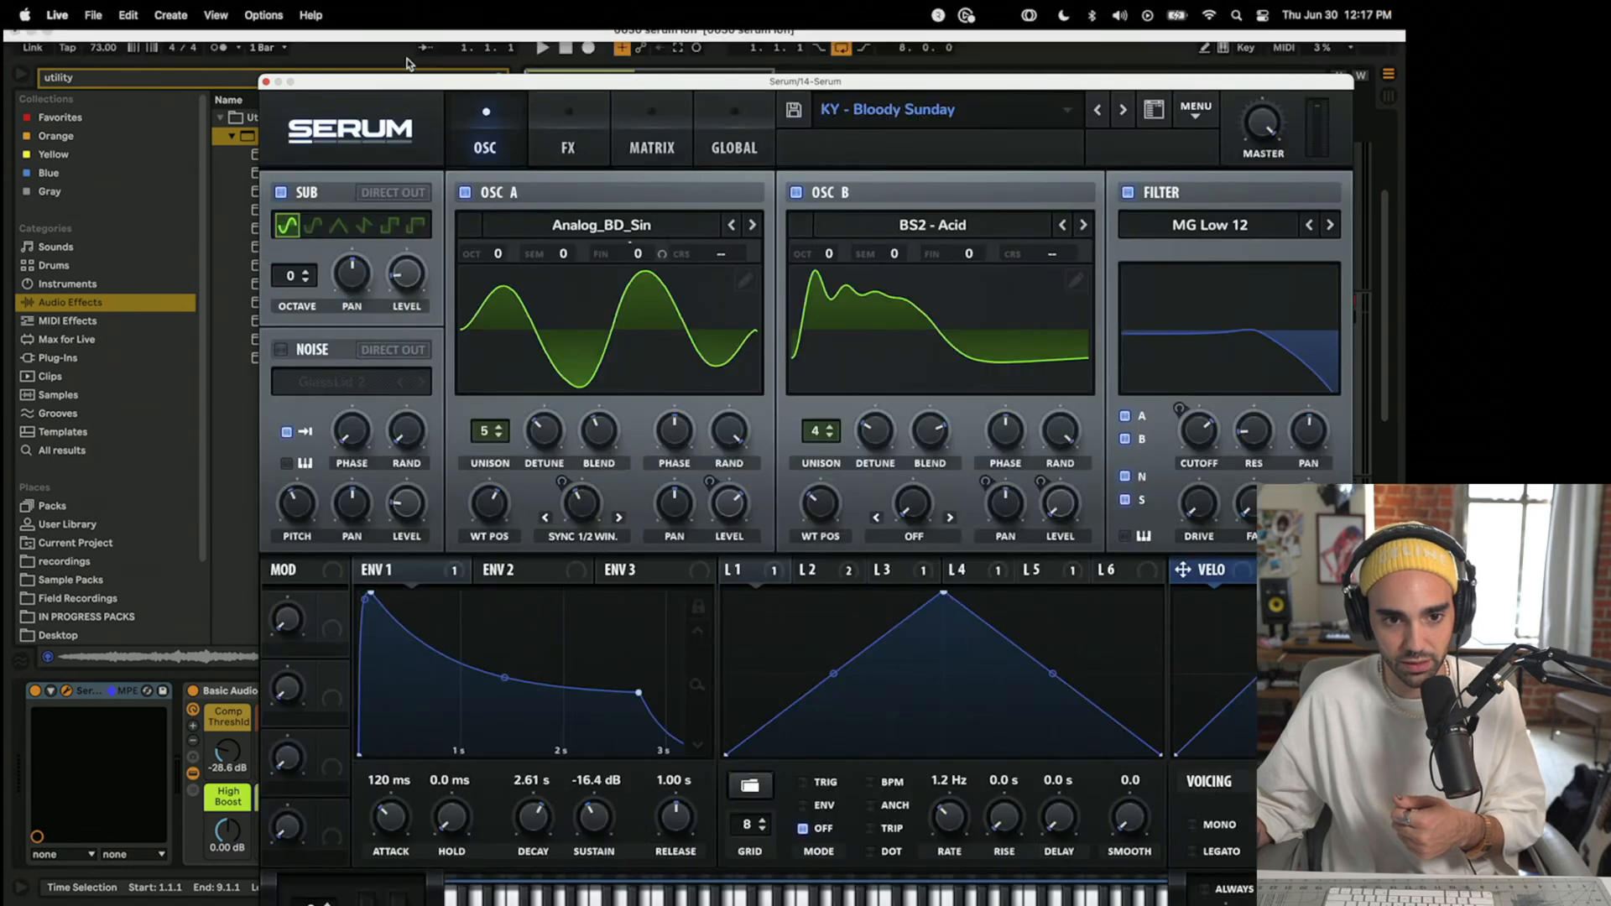
pyautogui.moveTo(404, 82); pyautogui.dragTo(313, 56)
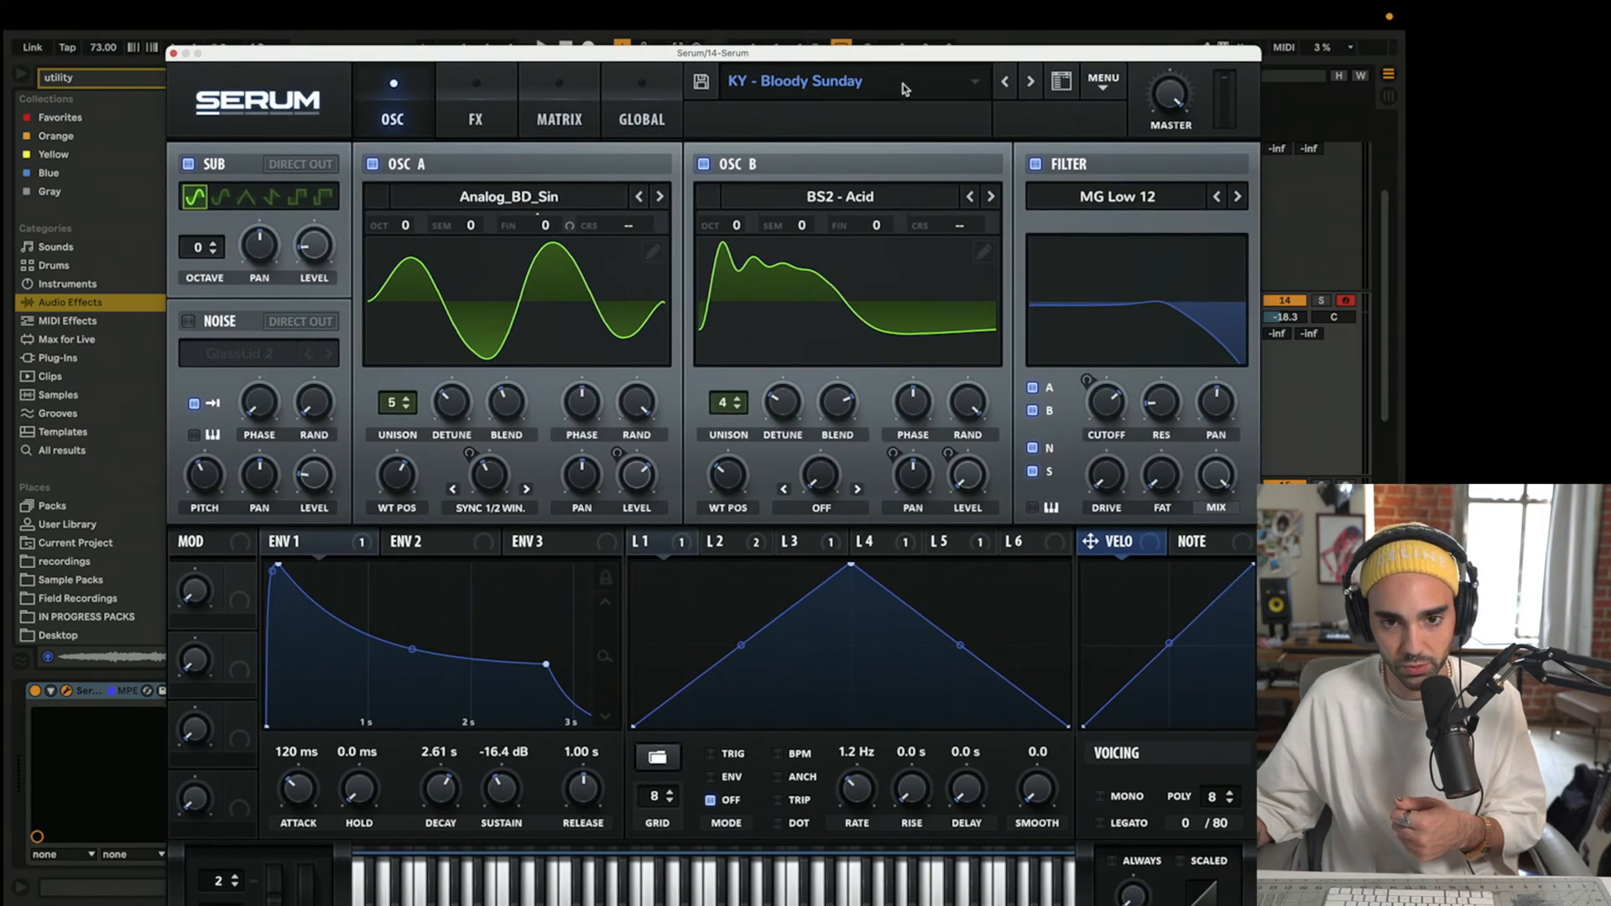
# - Audition the presets KY - Cake and KY - Carnations on track 14, and move on to KY - Concept
pyautogui.click(975, 82)
pyautogui.click(975, 83)
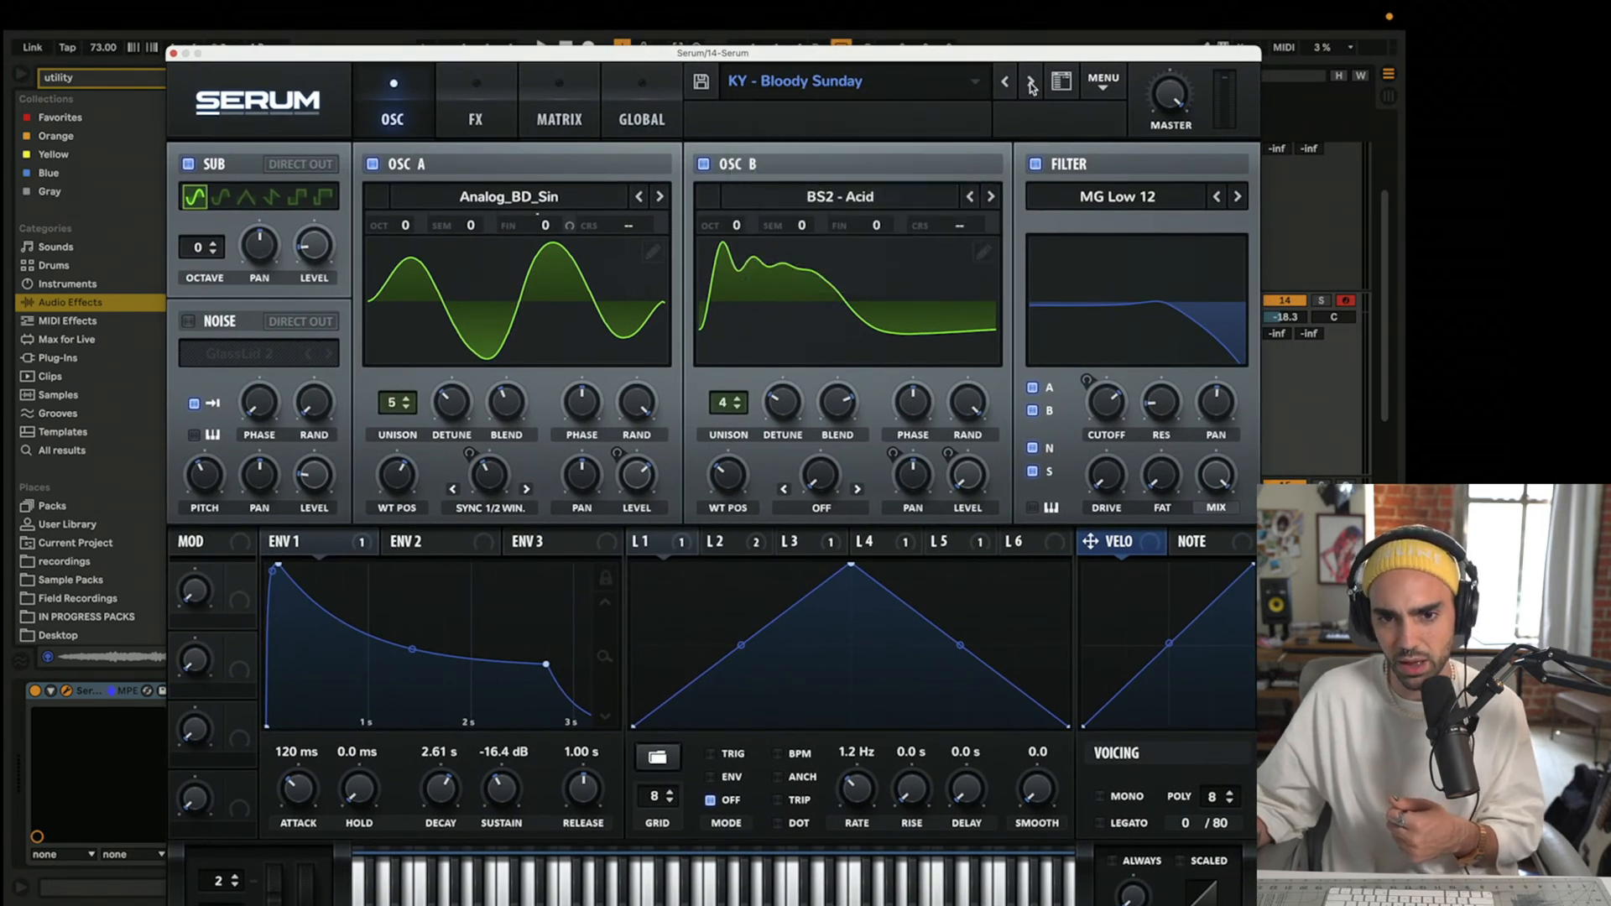
pyautogui.click(1031, 84)
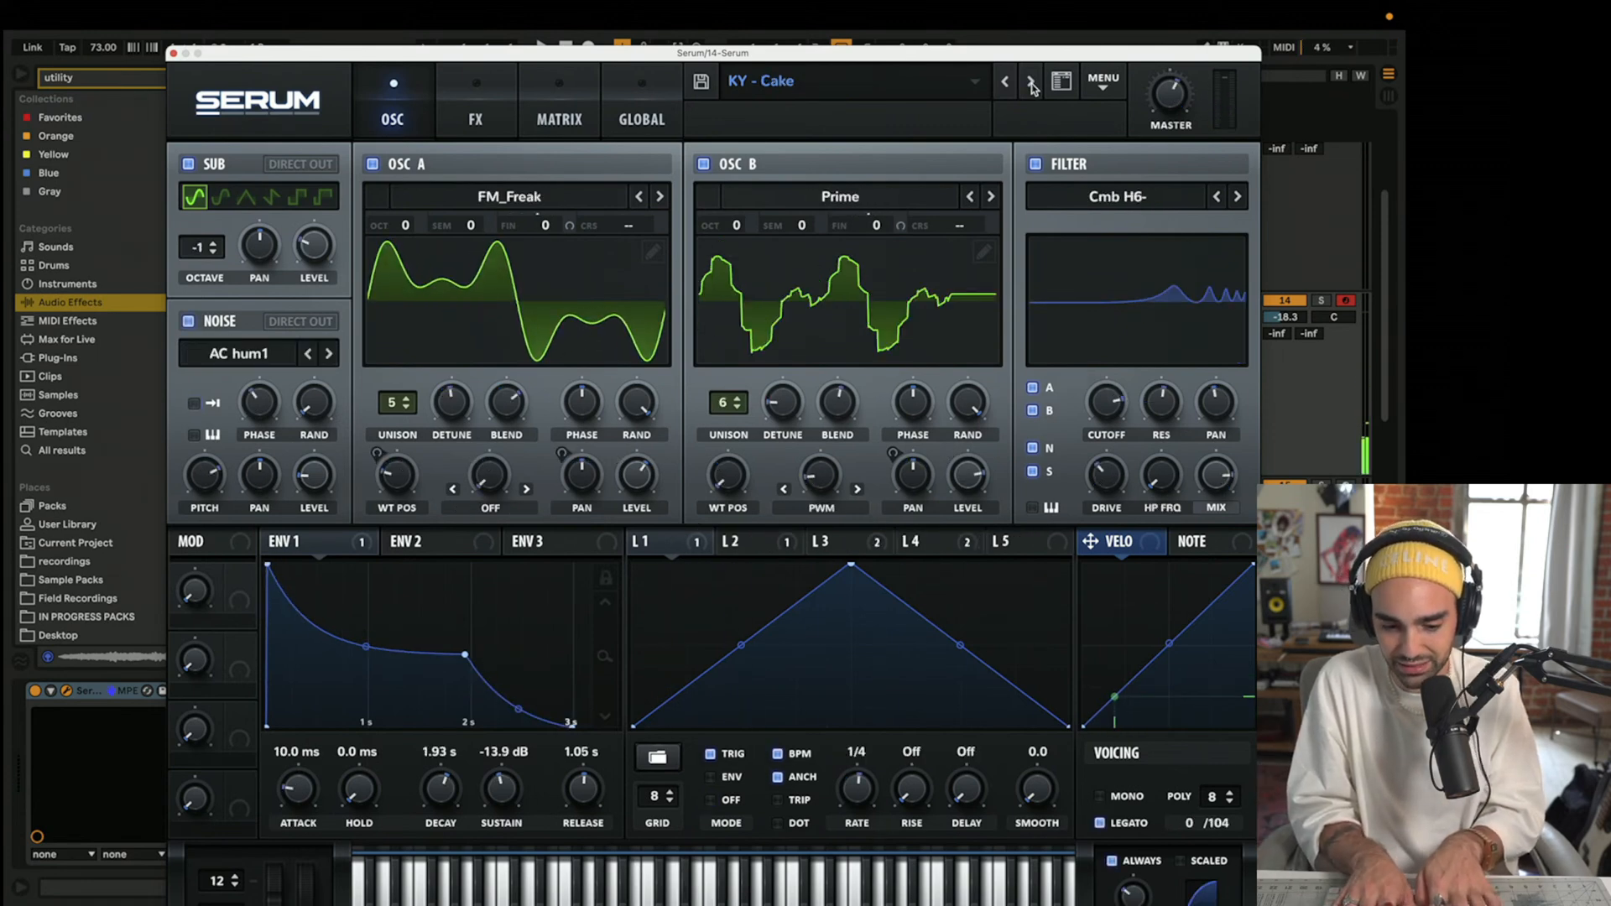
pyautogui.click(1031, 84)
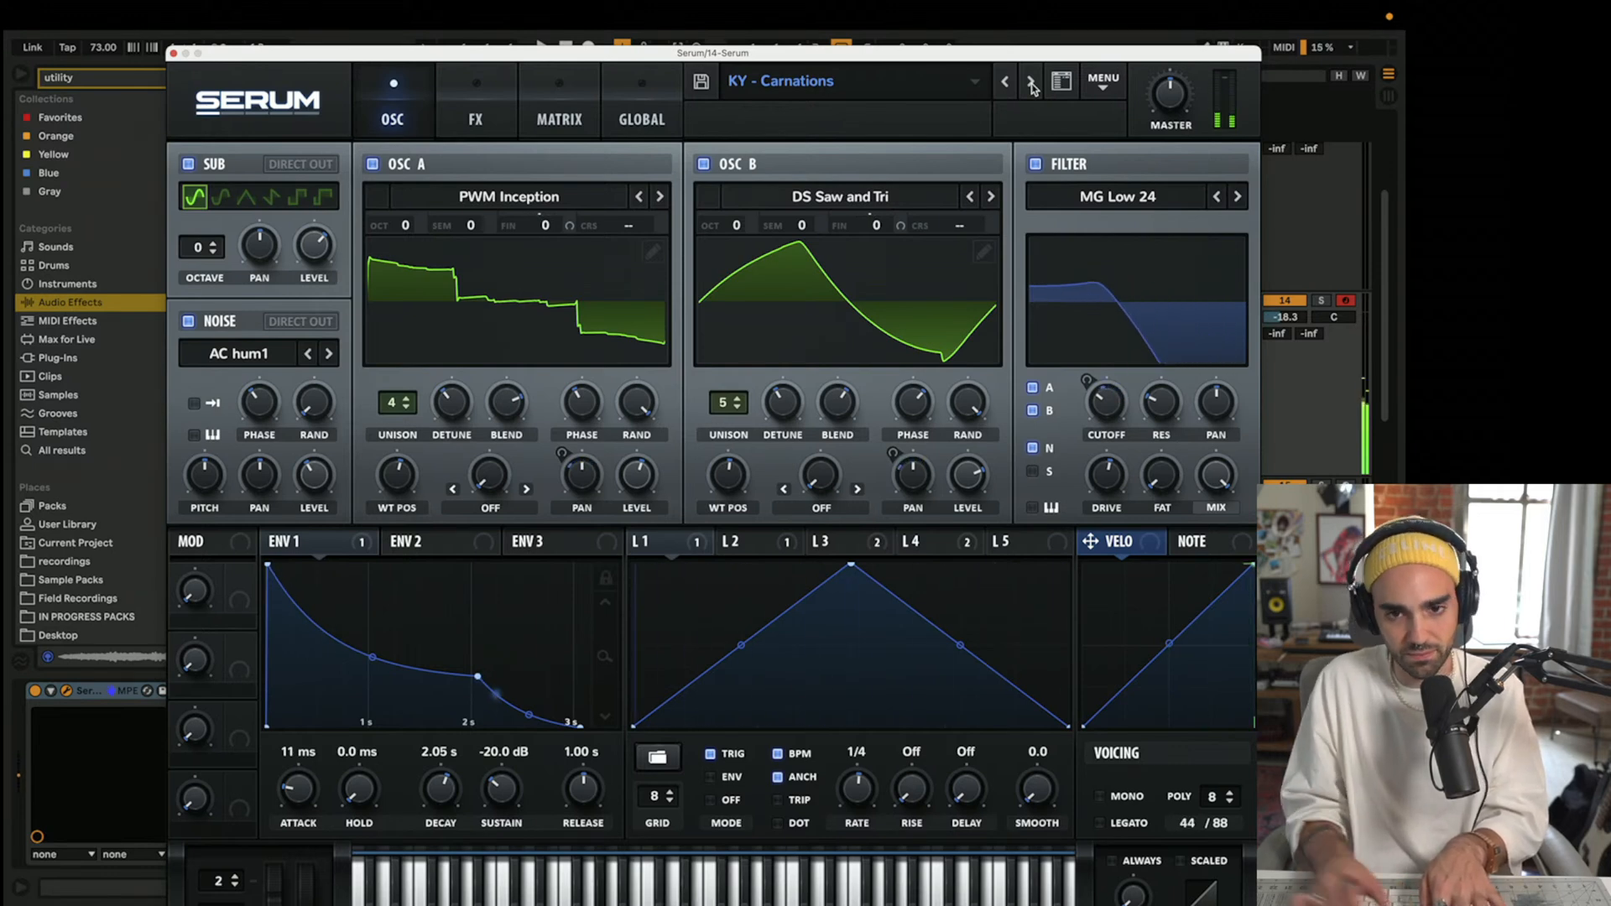
pyautogui.click(1031, 85)
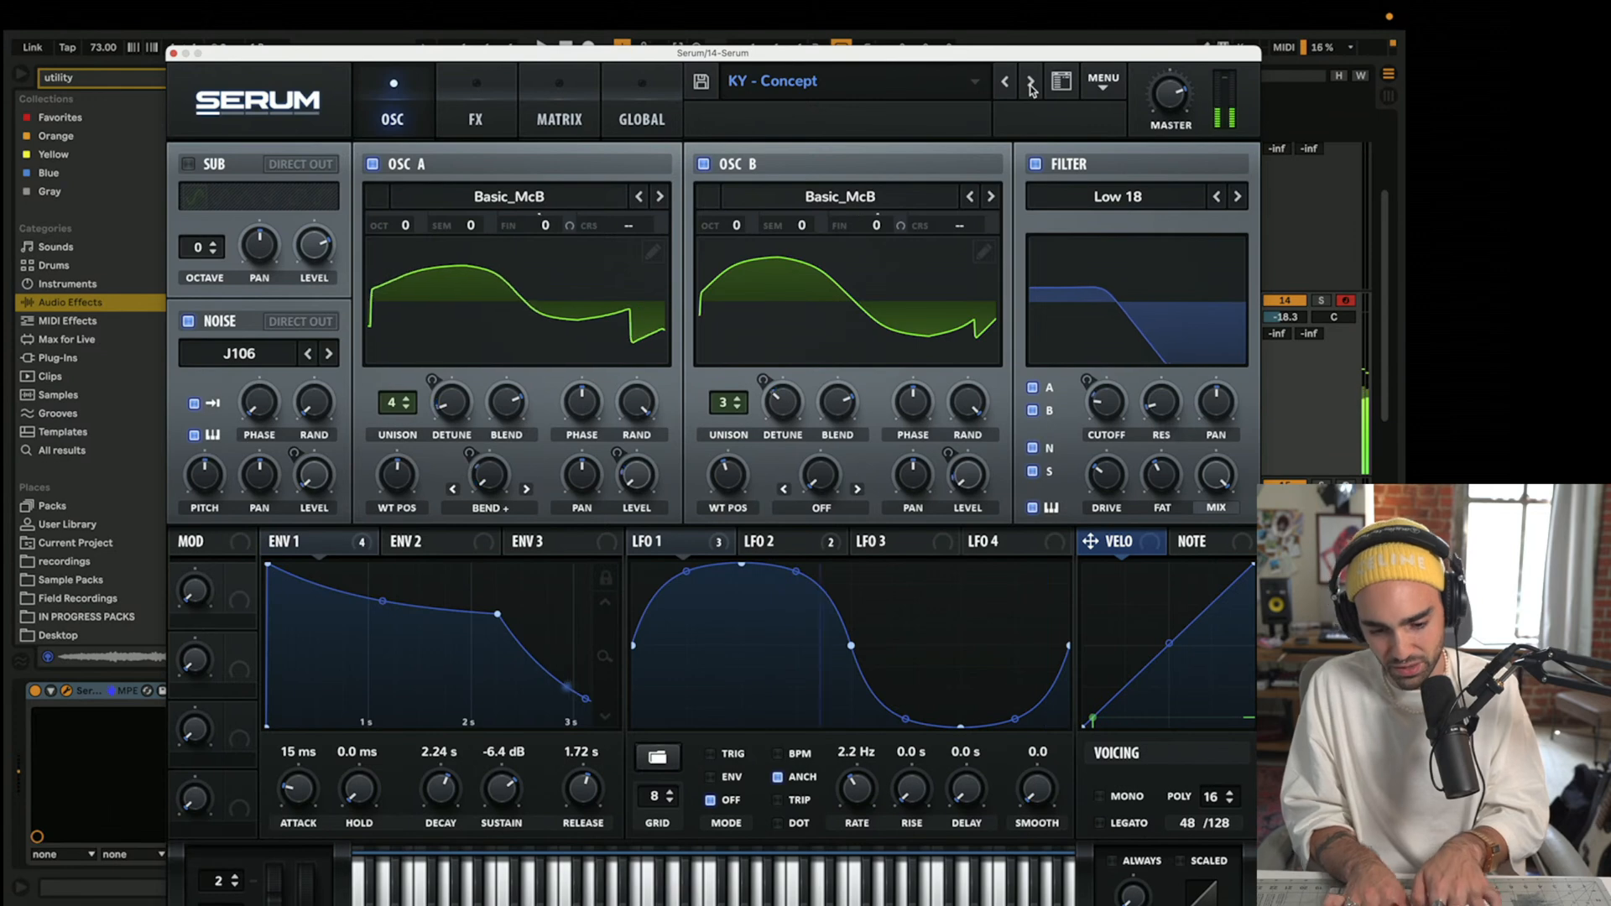
# - Close the Serum window and duplicate track 14 Serum, arming the new track 15 directly below it
pyautogui.click(174, 53)
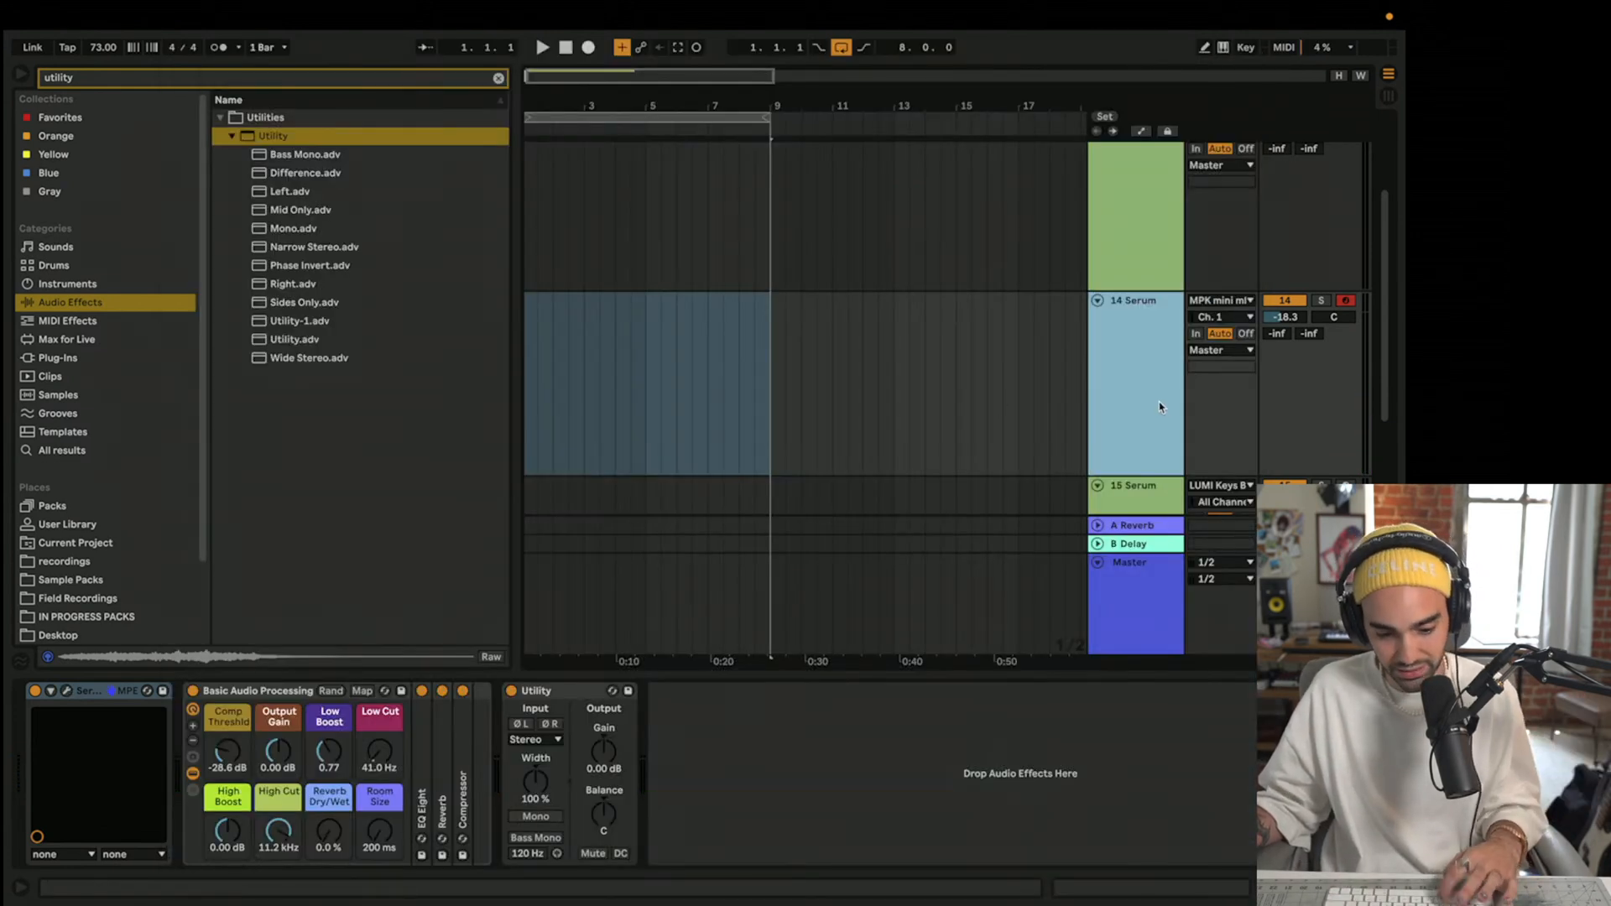
pyautogui.press('Down')
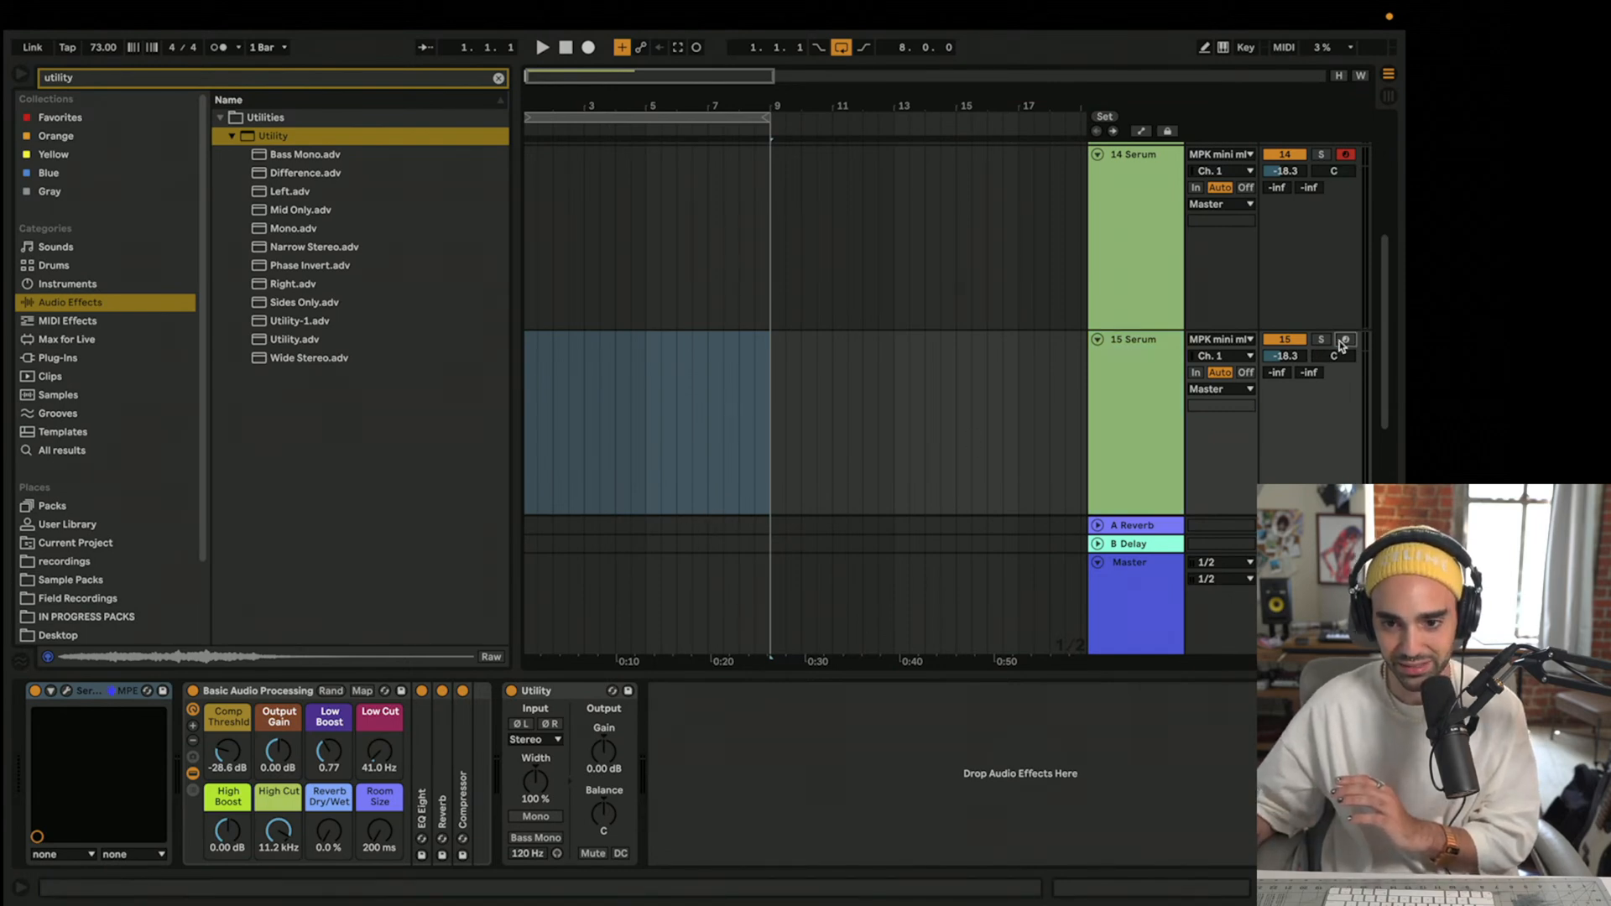
# - Open Serum on track 15, move its window up into view and set the interface zoom to 125%
pyautogui.click(67, 690)
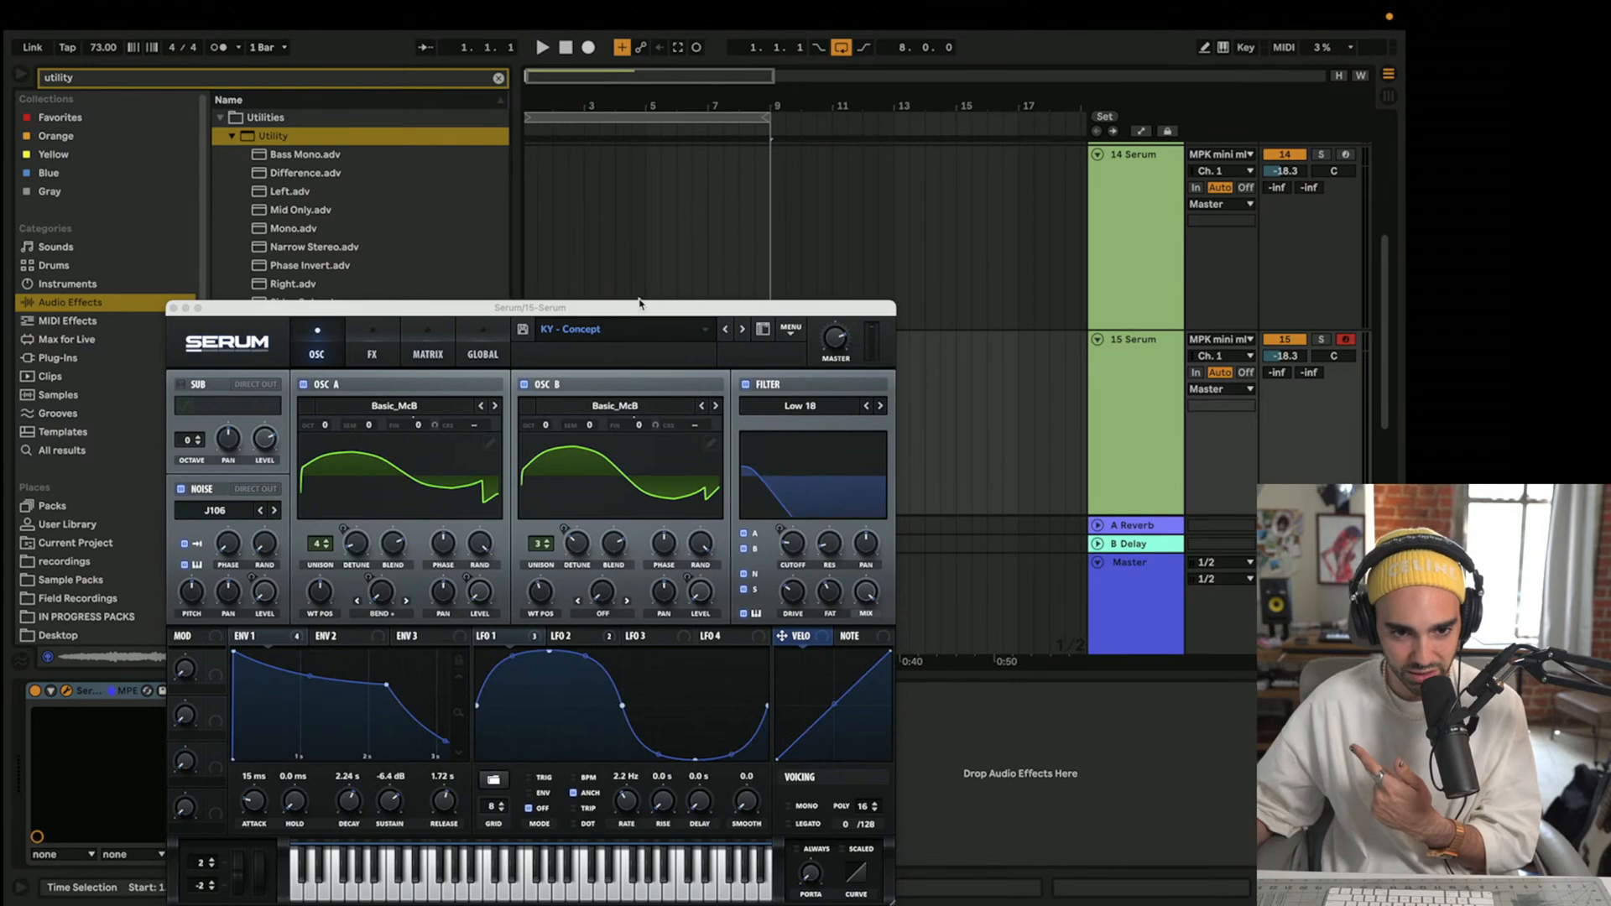
pyautogui.moveTo(642, 305); pyautogui.dragTo(715, 86)
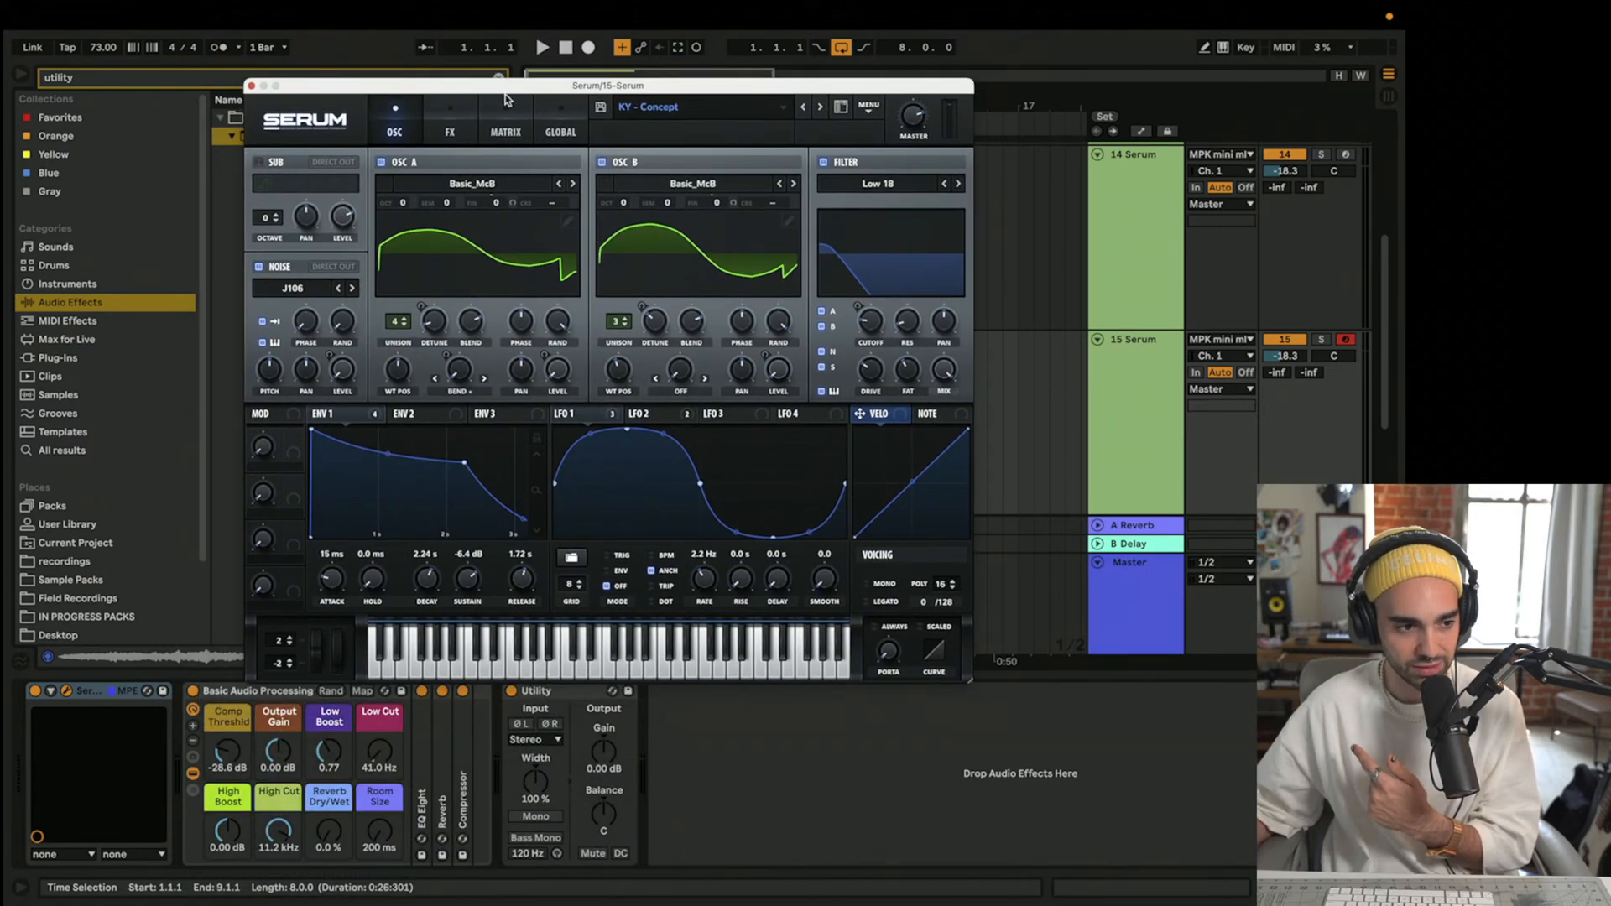
pyautogui.click(314, 127)
pyautogui.click(356, 283)
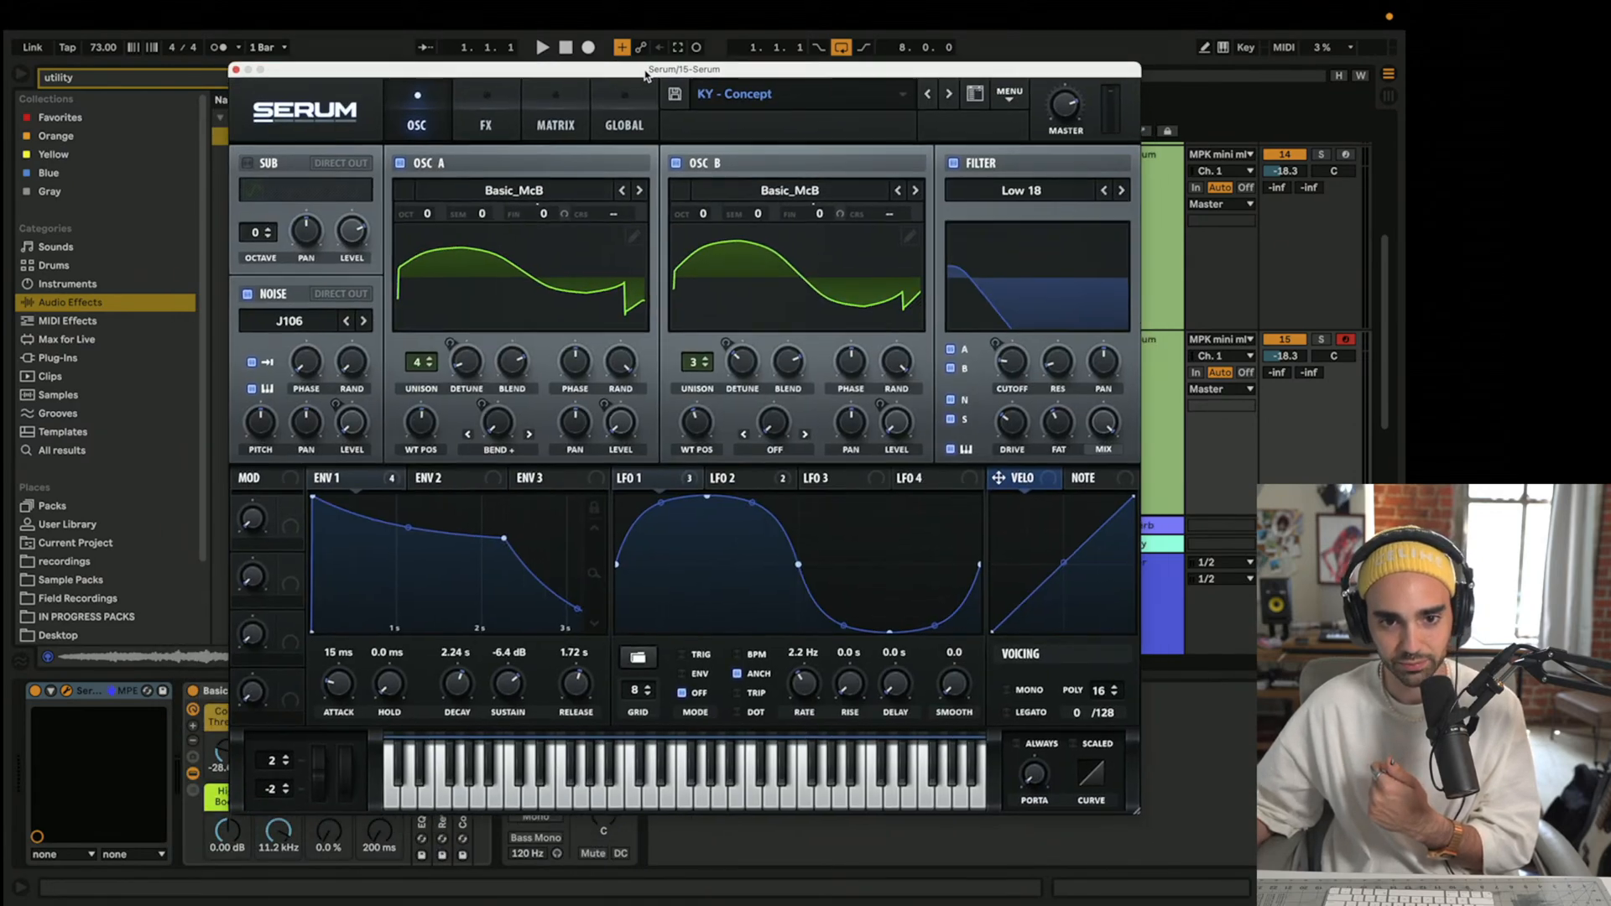
# - Load the preset PAD - Pond from the user folder SC LoFi_SerumPresets on track 15
pyautogui.click(780, 86)
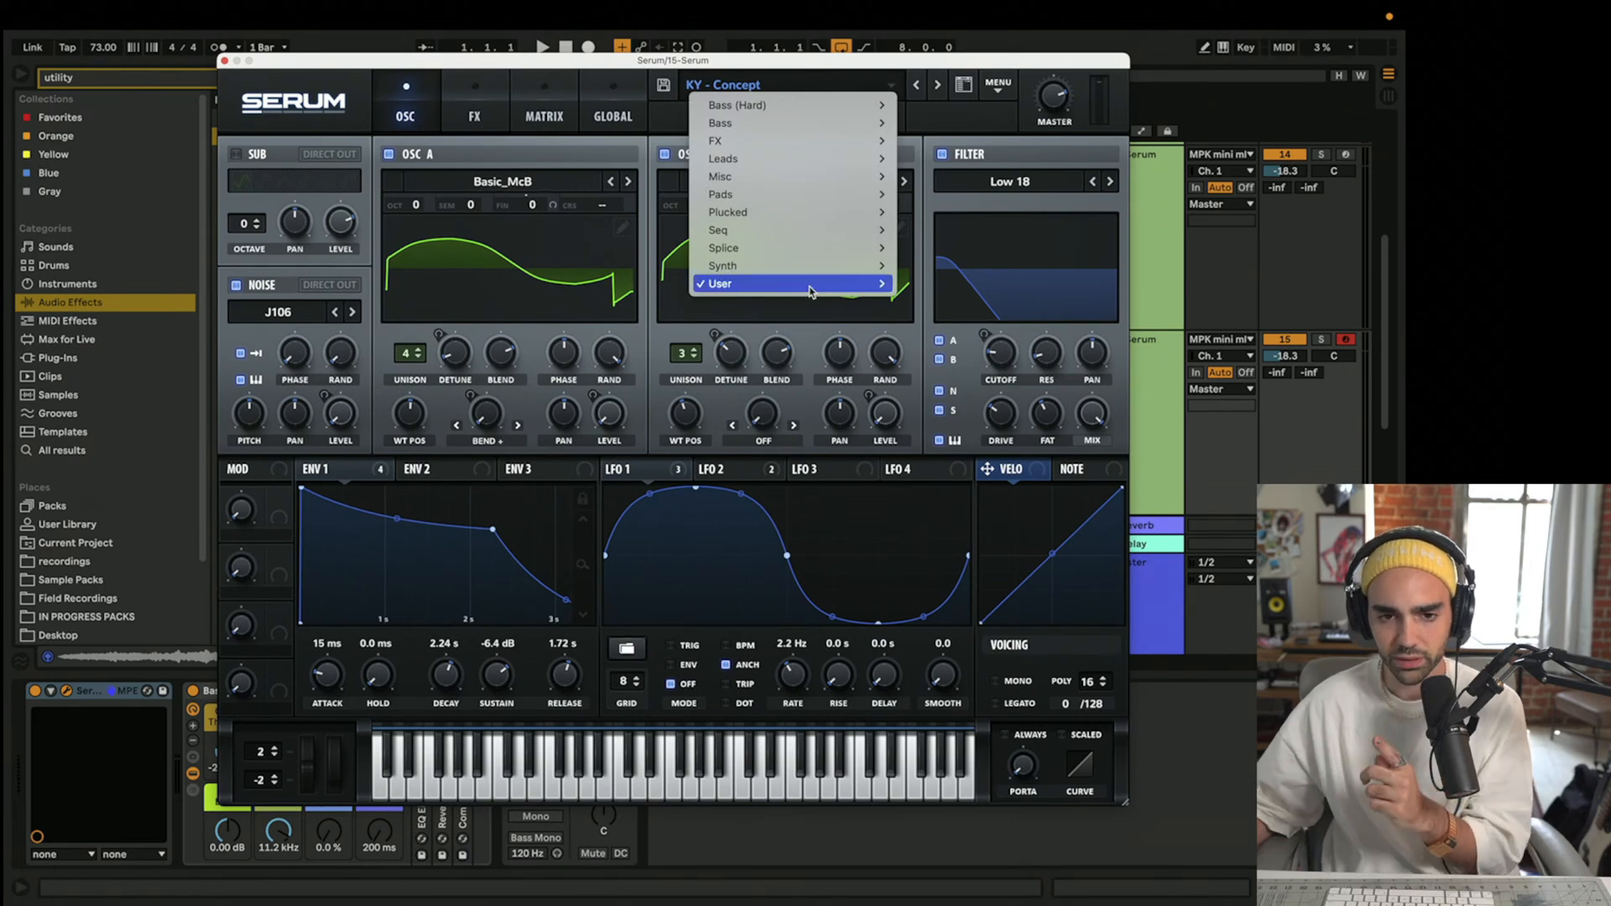
pyautogui.moveTo(722, 283)
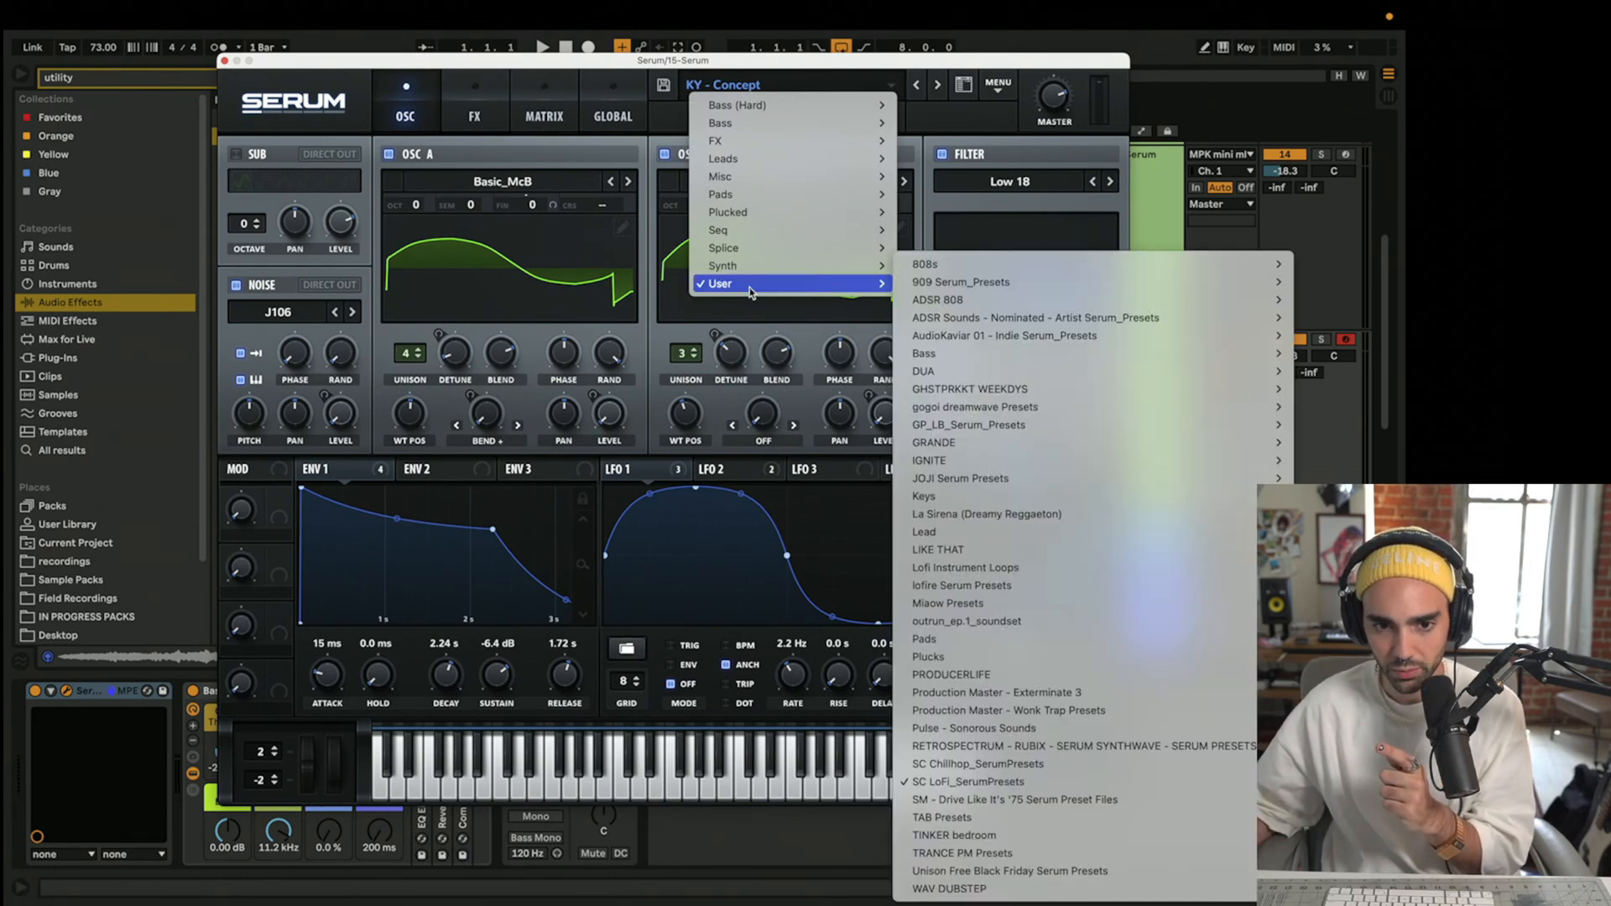
pyautogui.moveTo(986, 784)
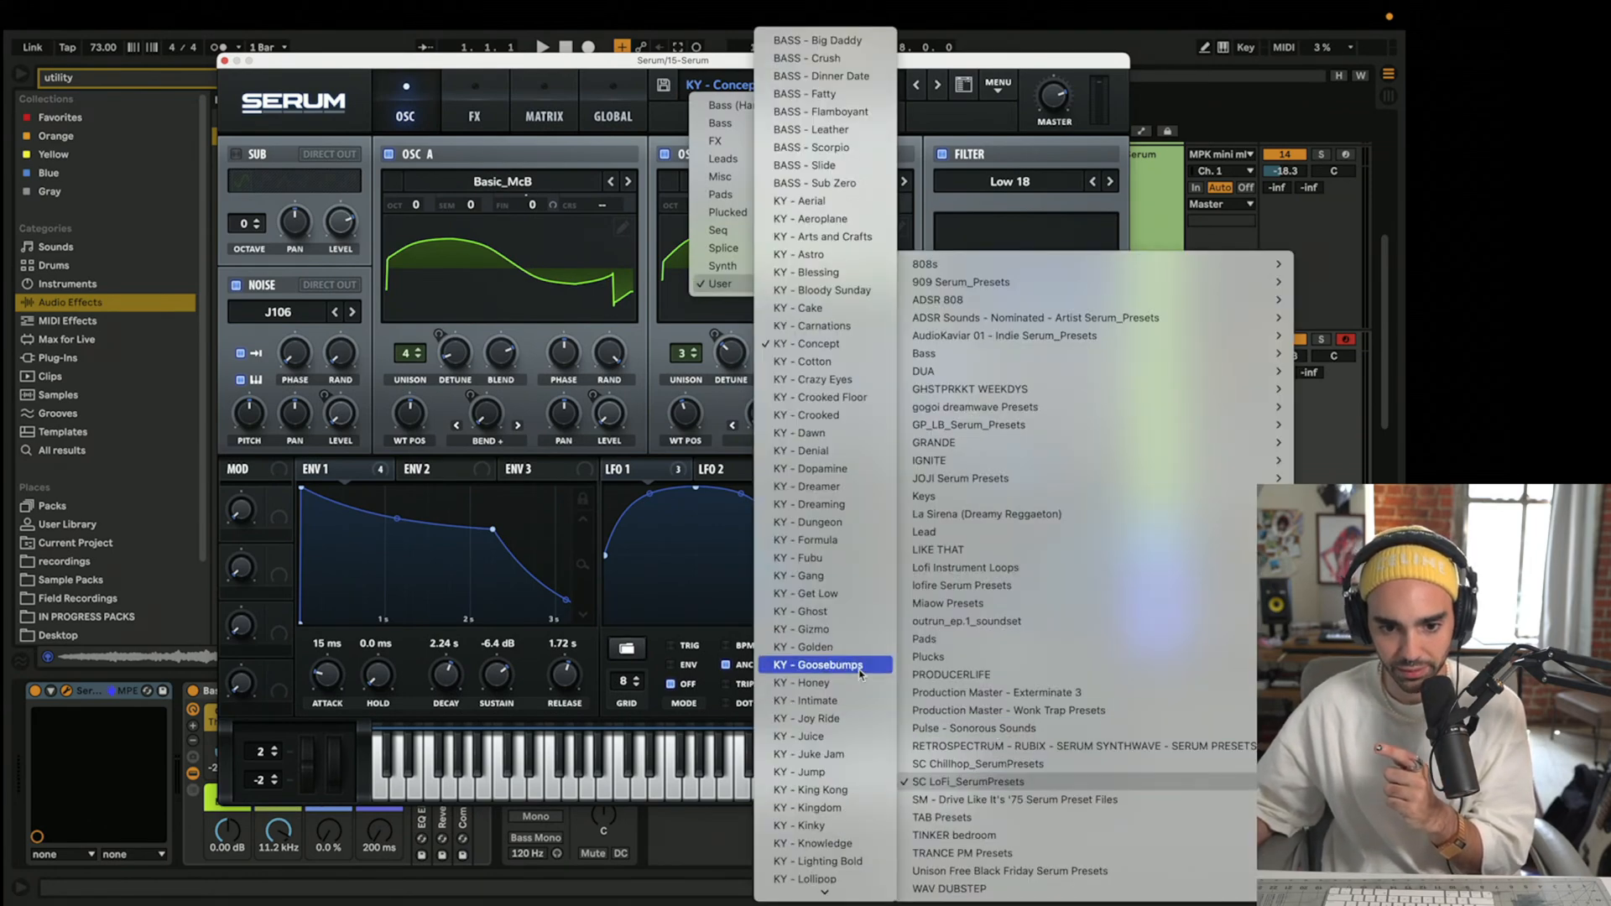
pyautogui.scroll(-15, 858, 671)
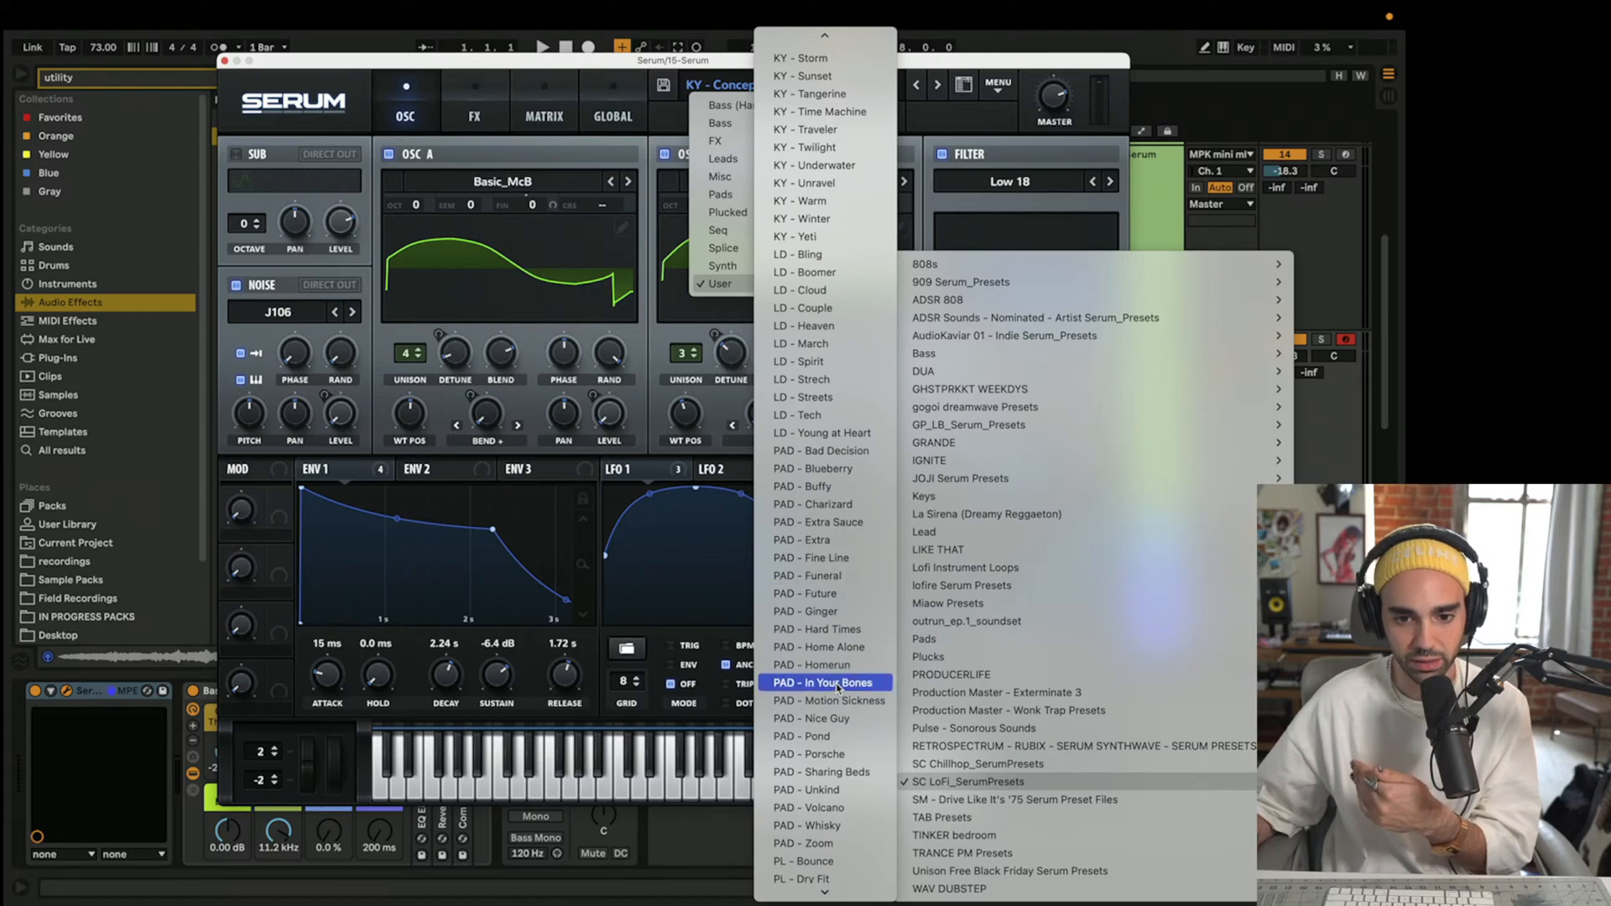
pyautogui.click(839, 736)
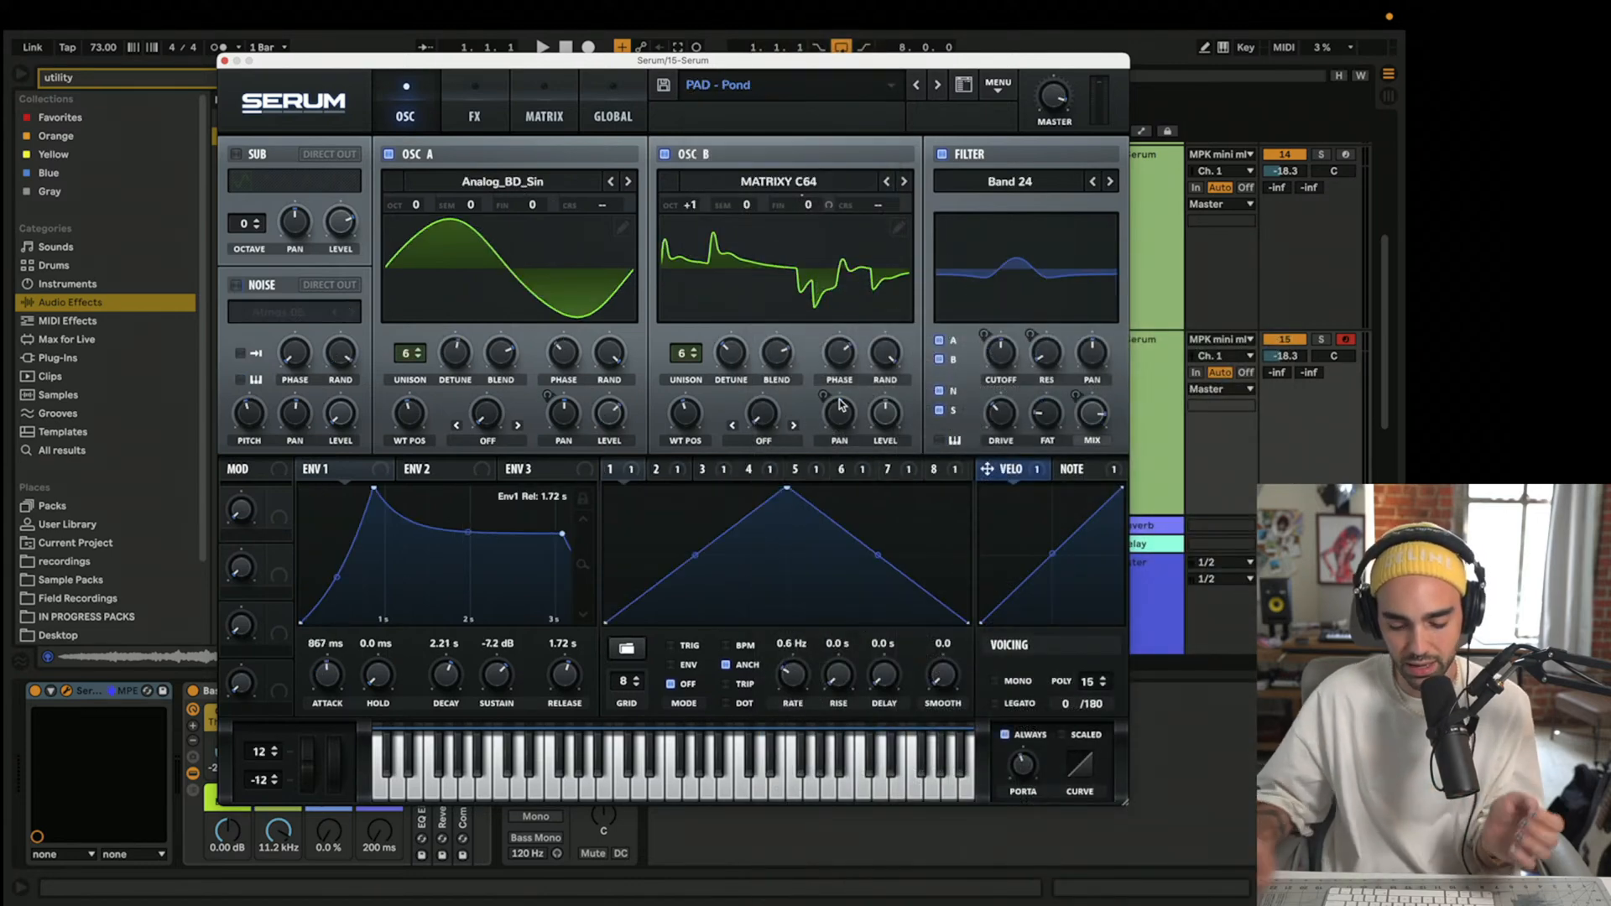
# - Audition the pad presets Pond, Porsche, Sharing Beds, Unkind, Volcano and Whisky, then hide and show the Serum window again
pyautogui.moveTo(839, 404)
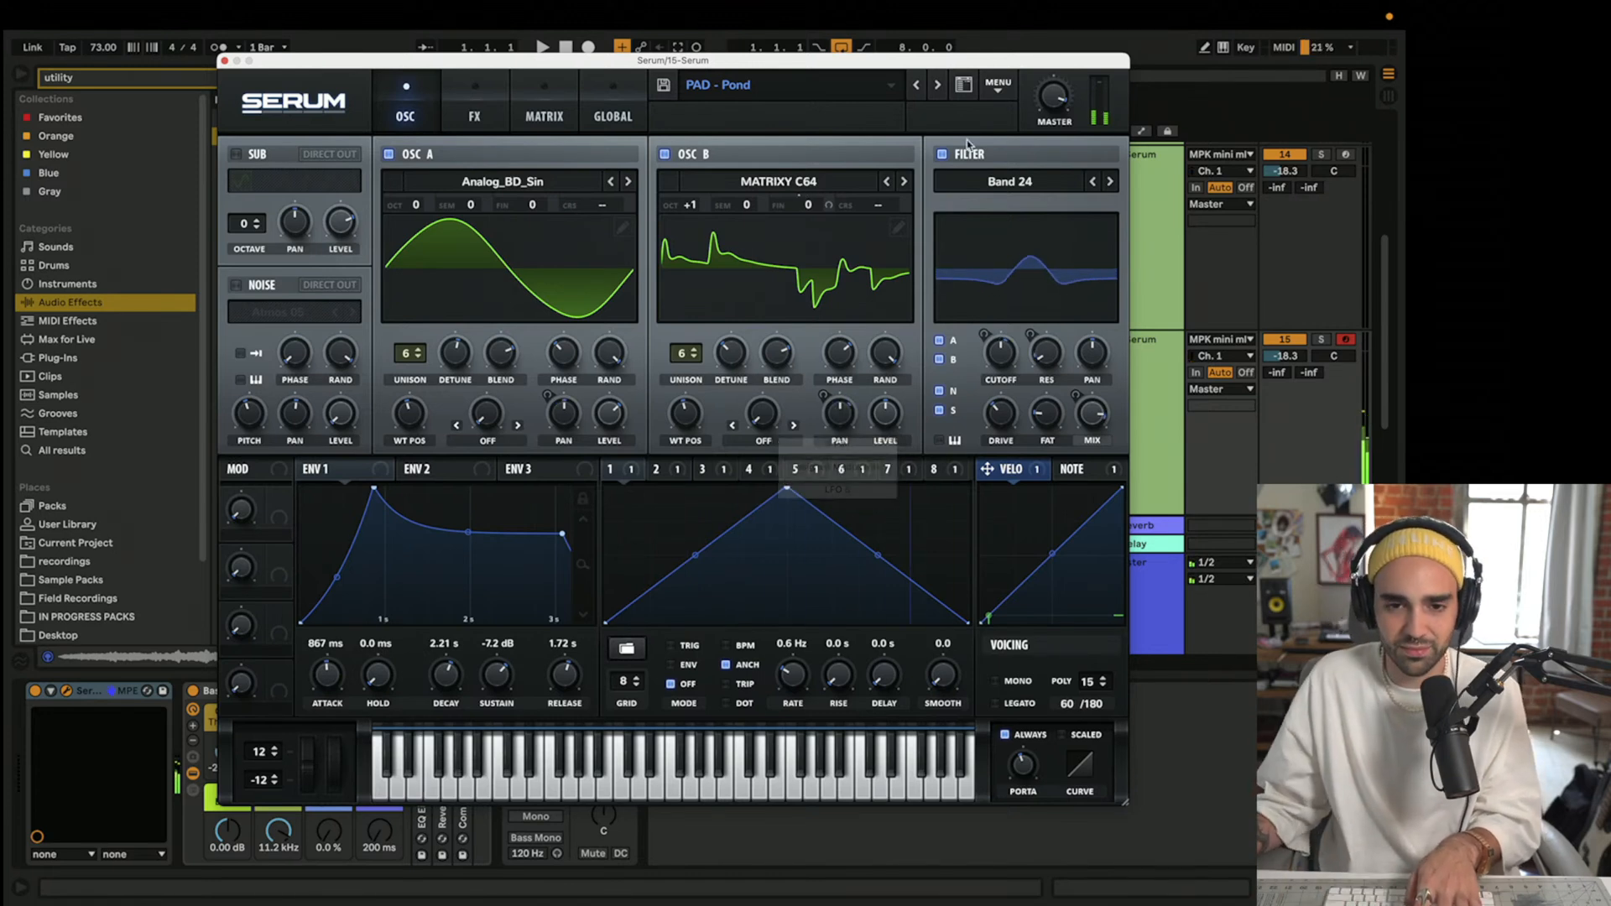
pyautogui.click(937, 84)
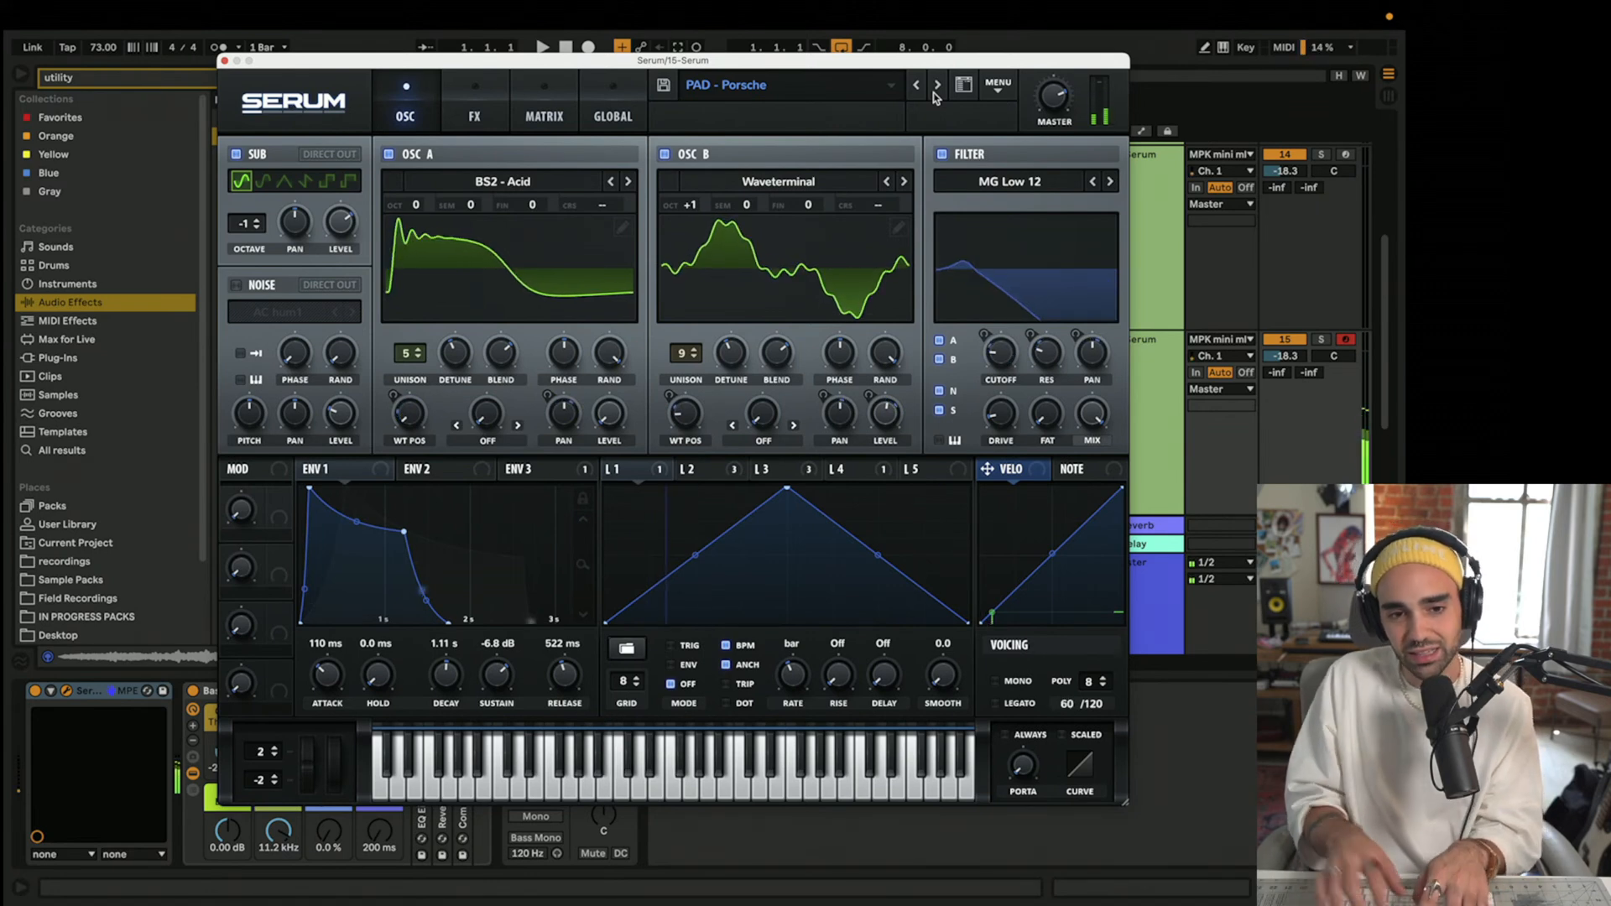
pyautogui.click(934, 88)
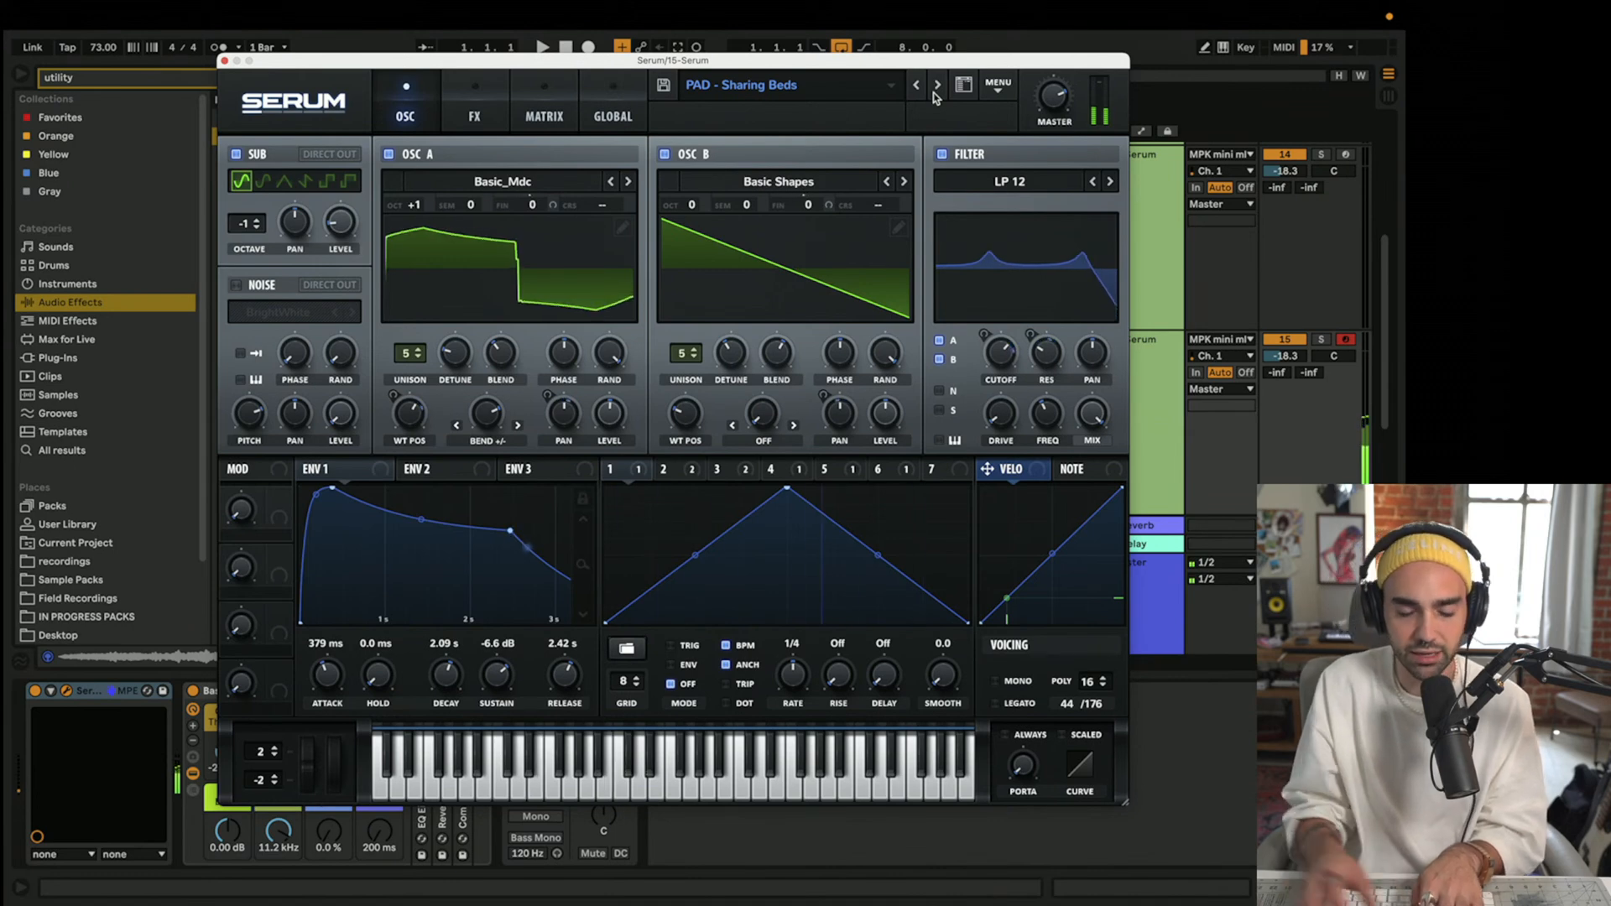
pyautogui.click(933, 93)
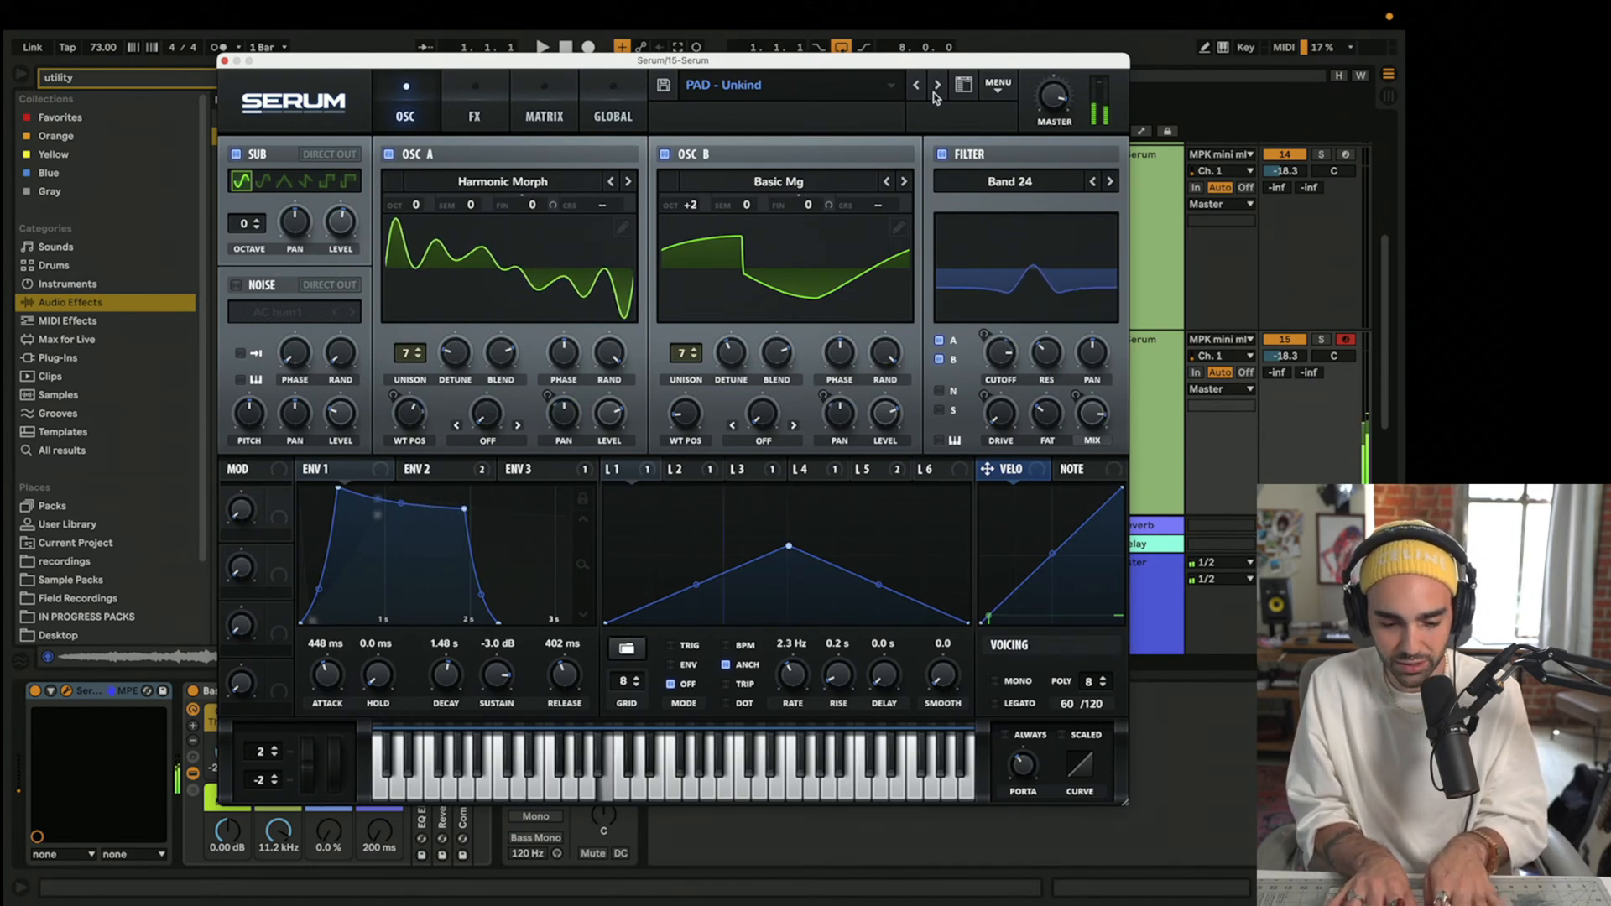
pyautogui.click(933, 93)
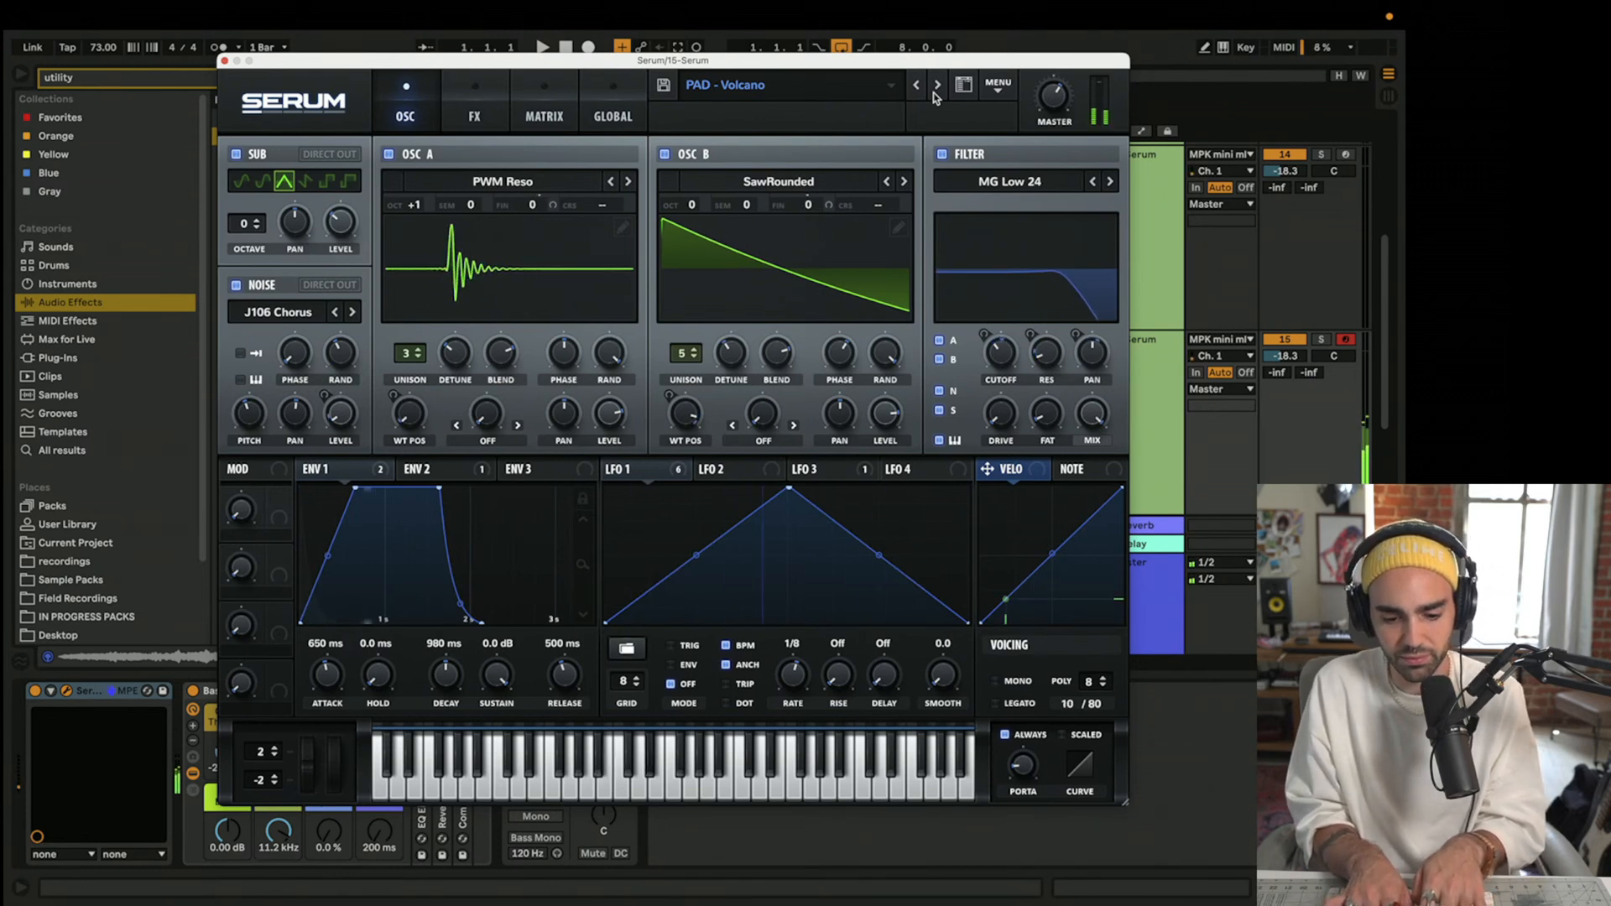
pyautogui.click(933, 92)
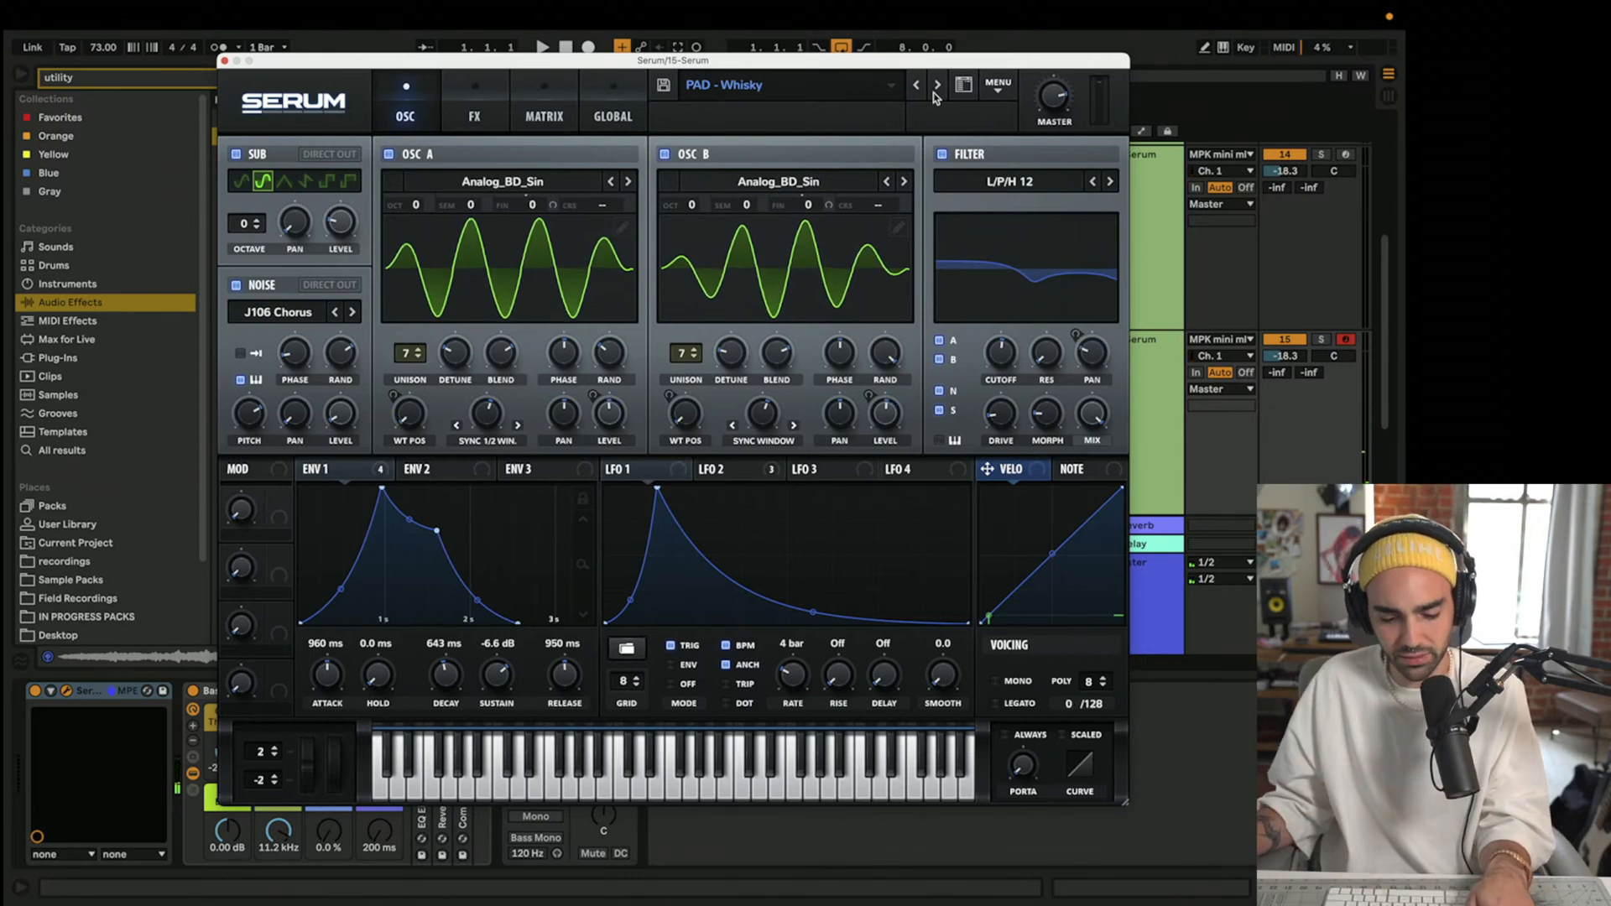
pyautogui.press('super+w')
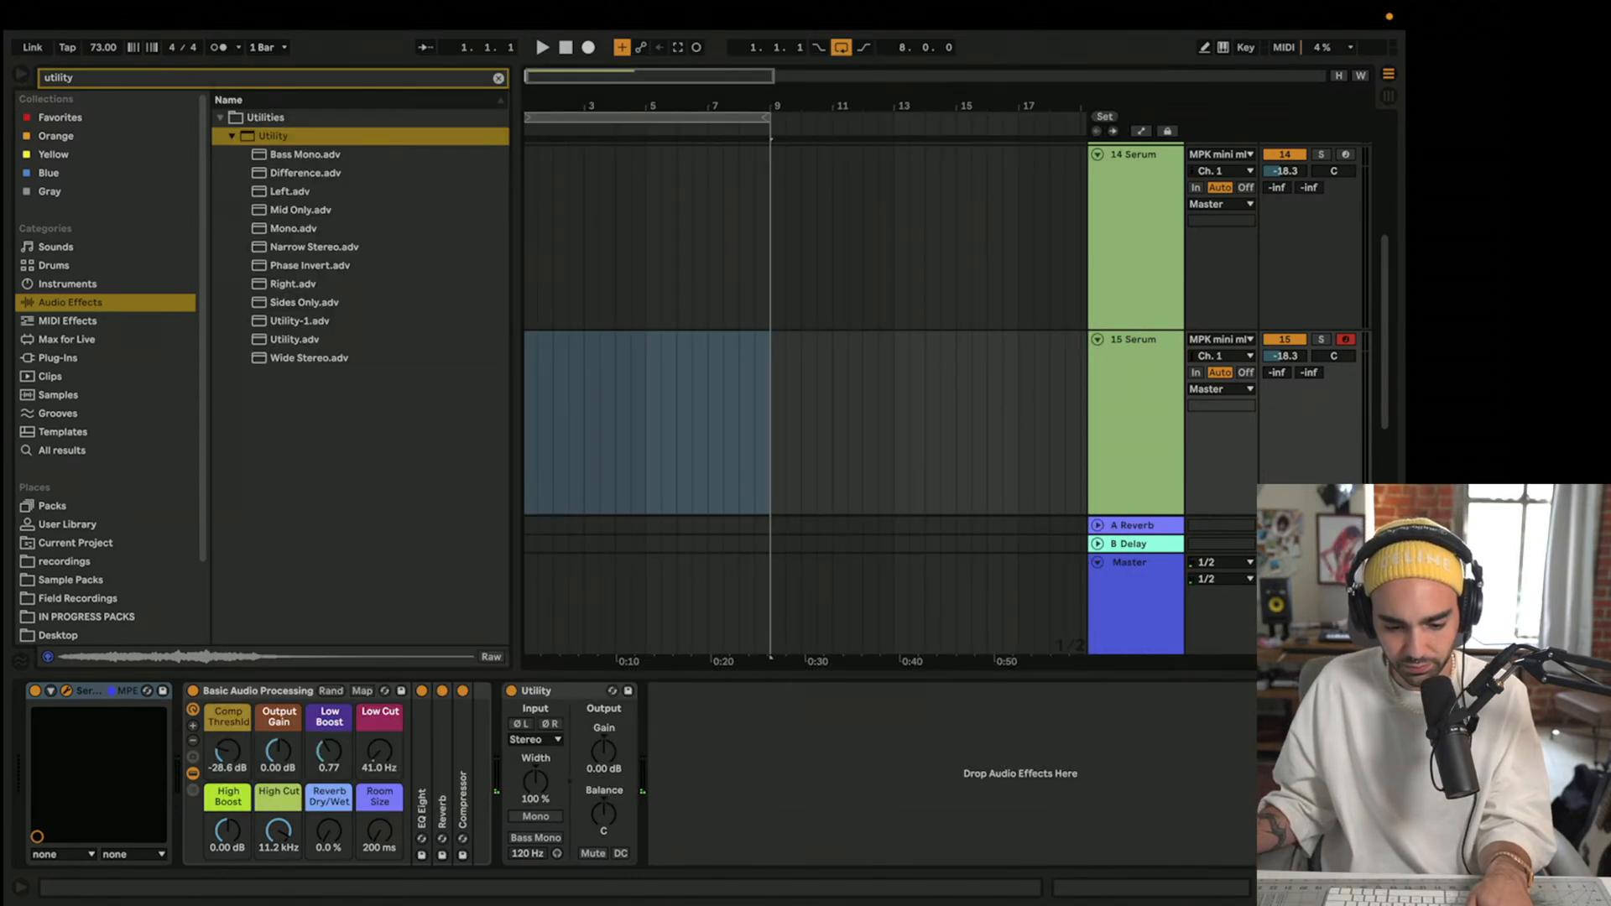
pyautogui.press('super+alt+p')
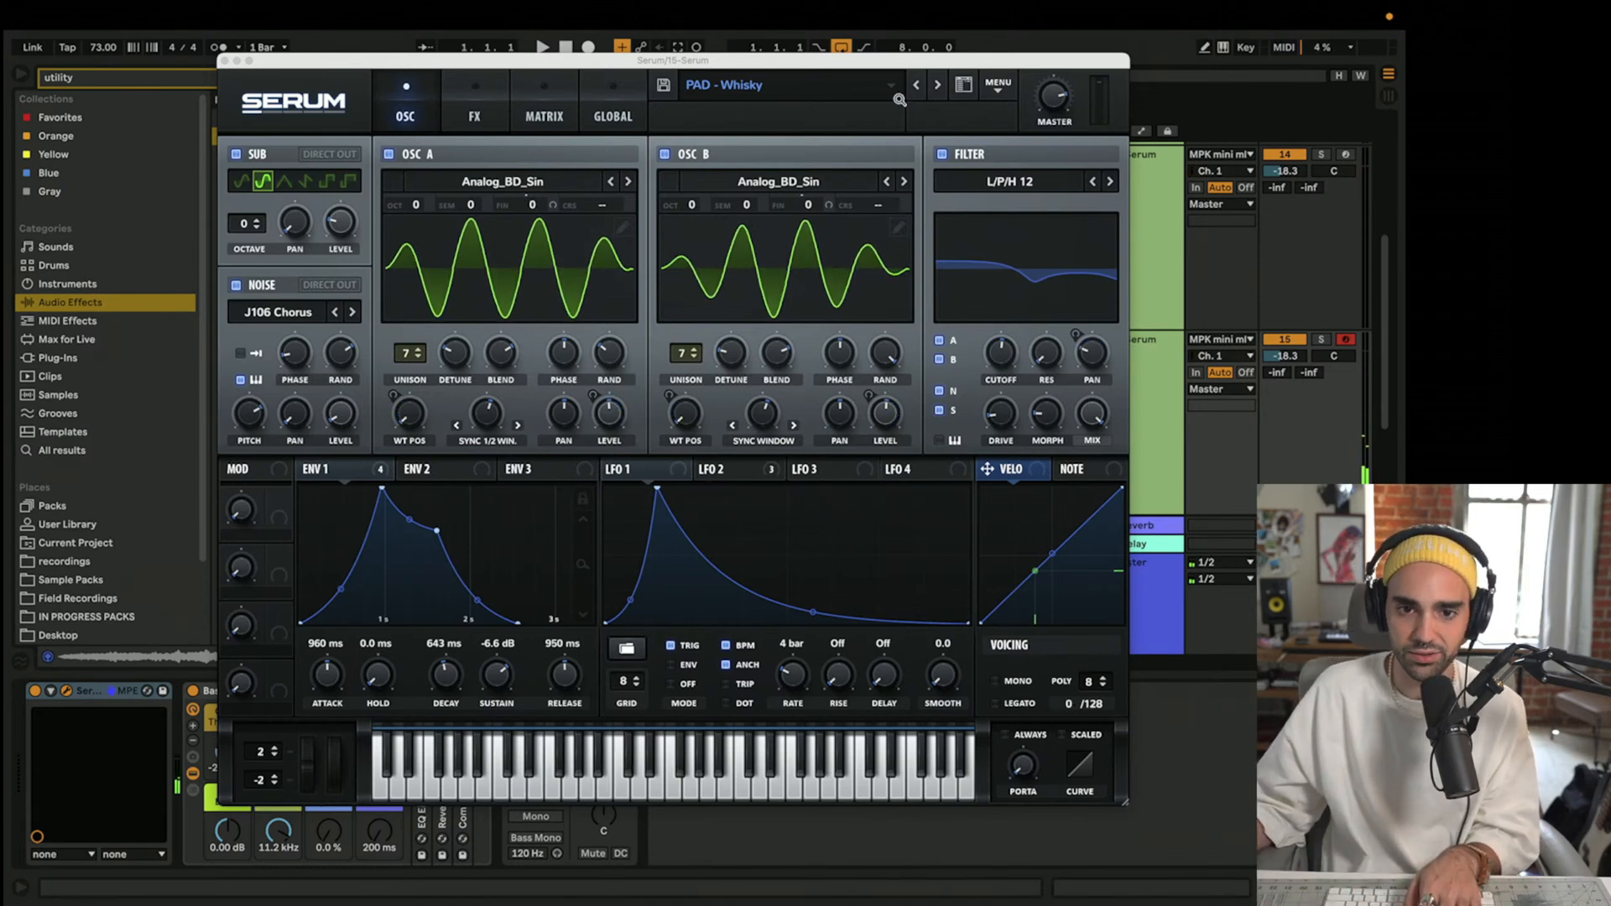
# - Audition the presets PAD - Zoom, PL - Bounce, PL - Dry Fit and PL - Glass
pyautogui.click(938, 85)
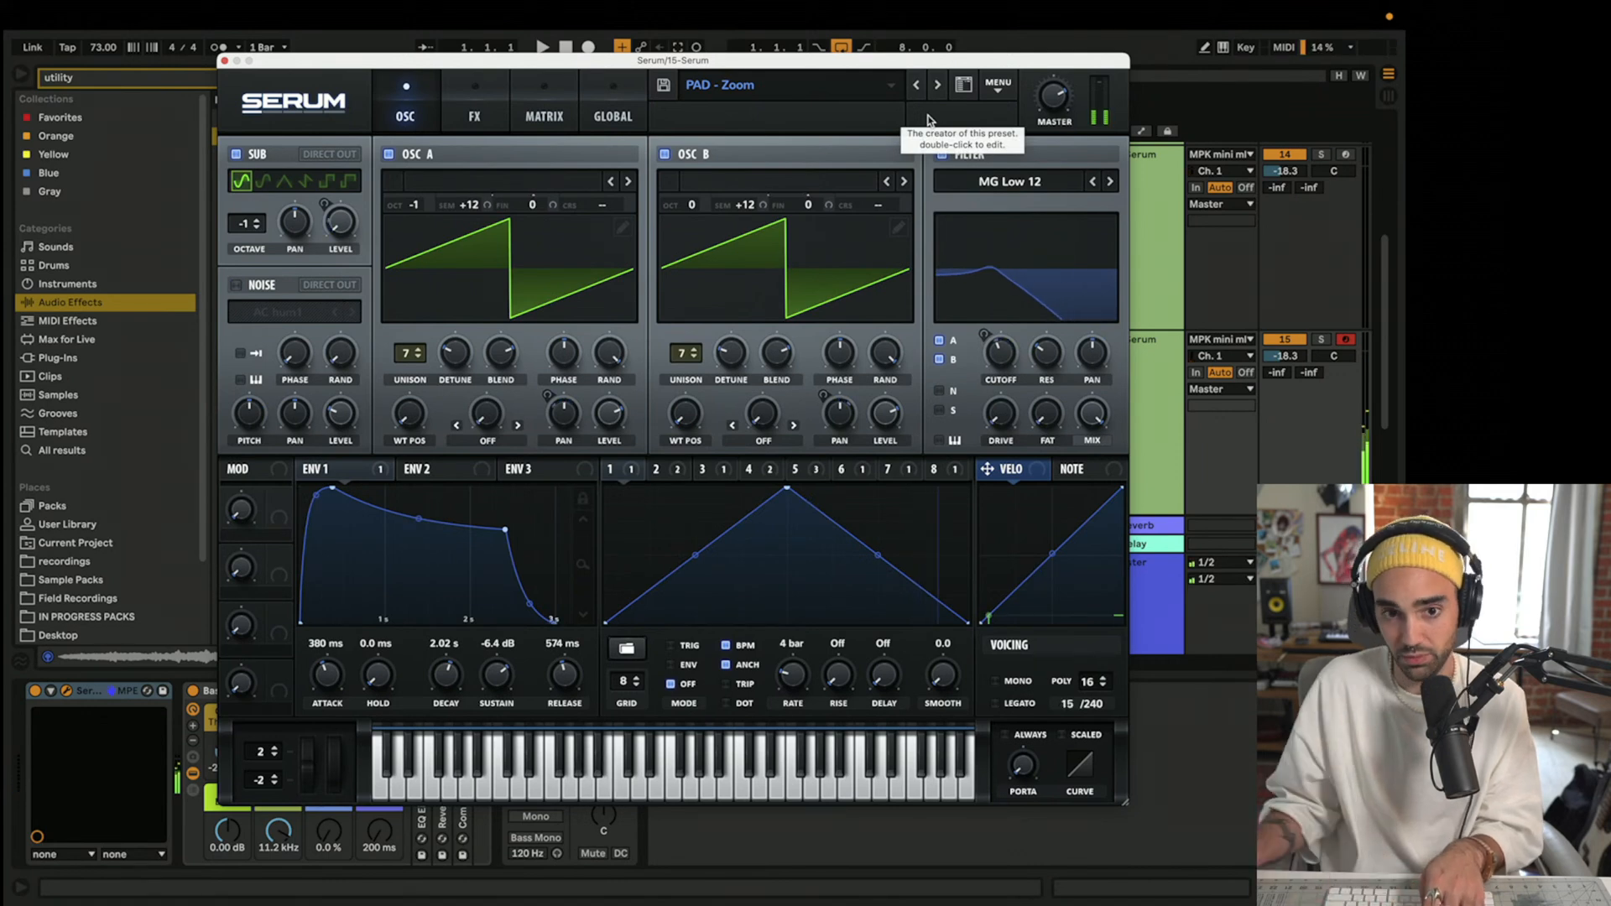
pyautogui.click(937, 93)
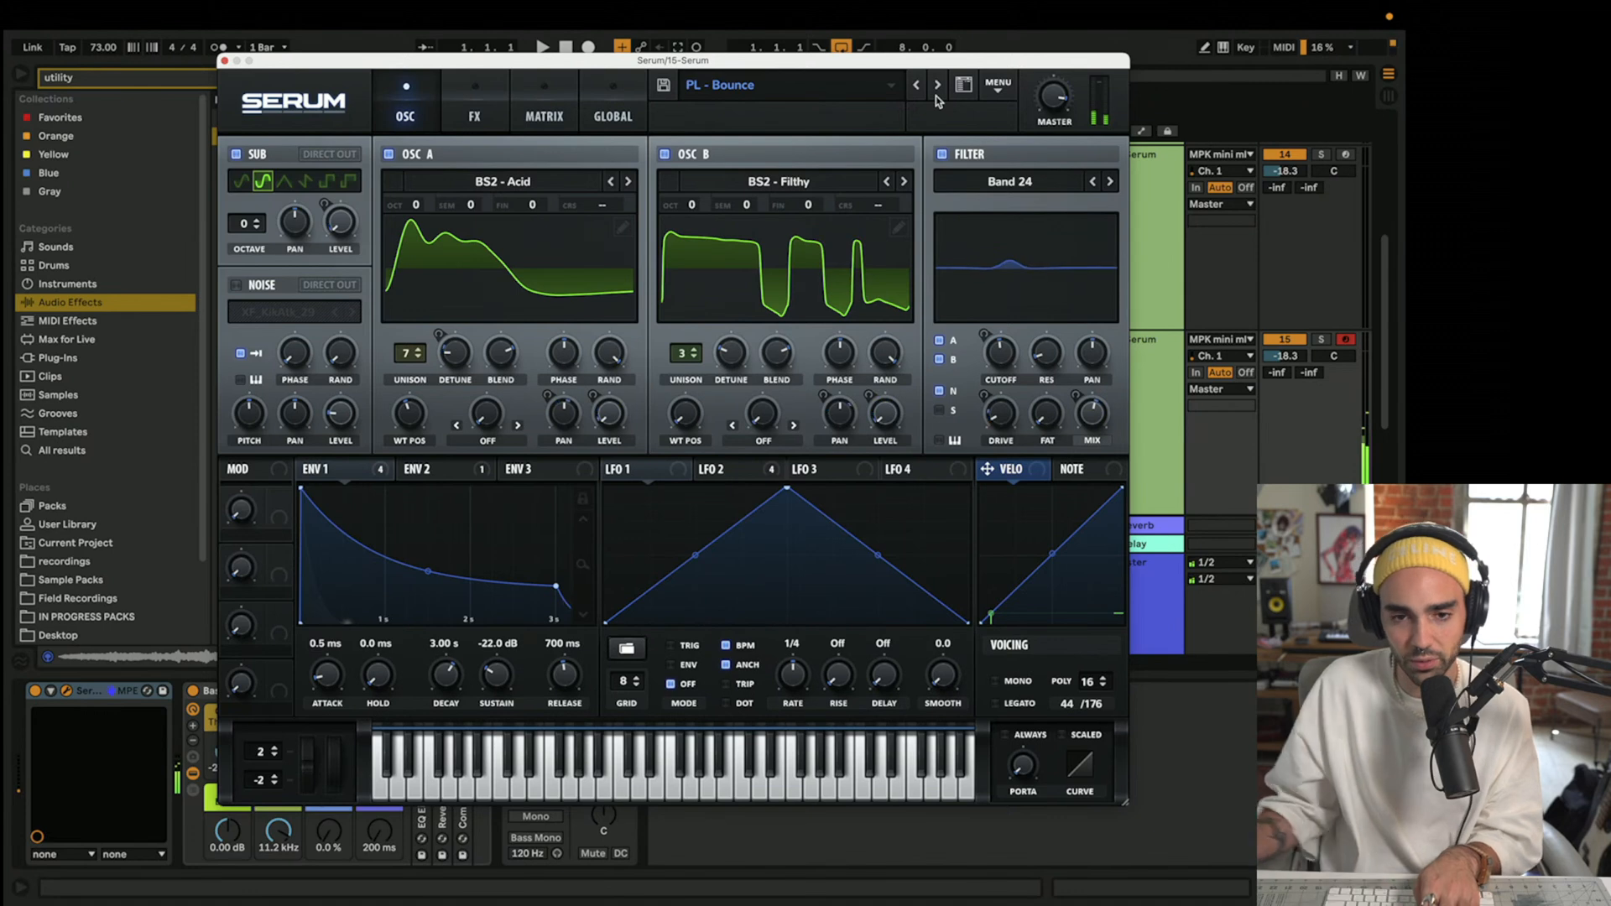
pyautogui.click(935, 96)
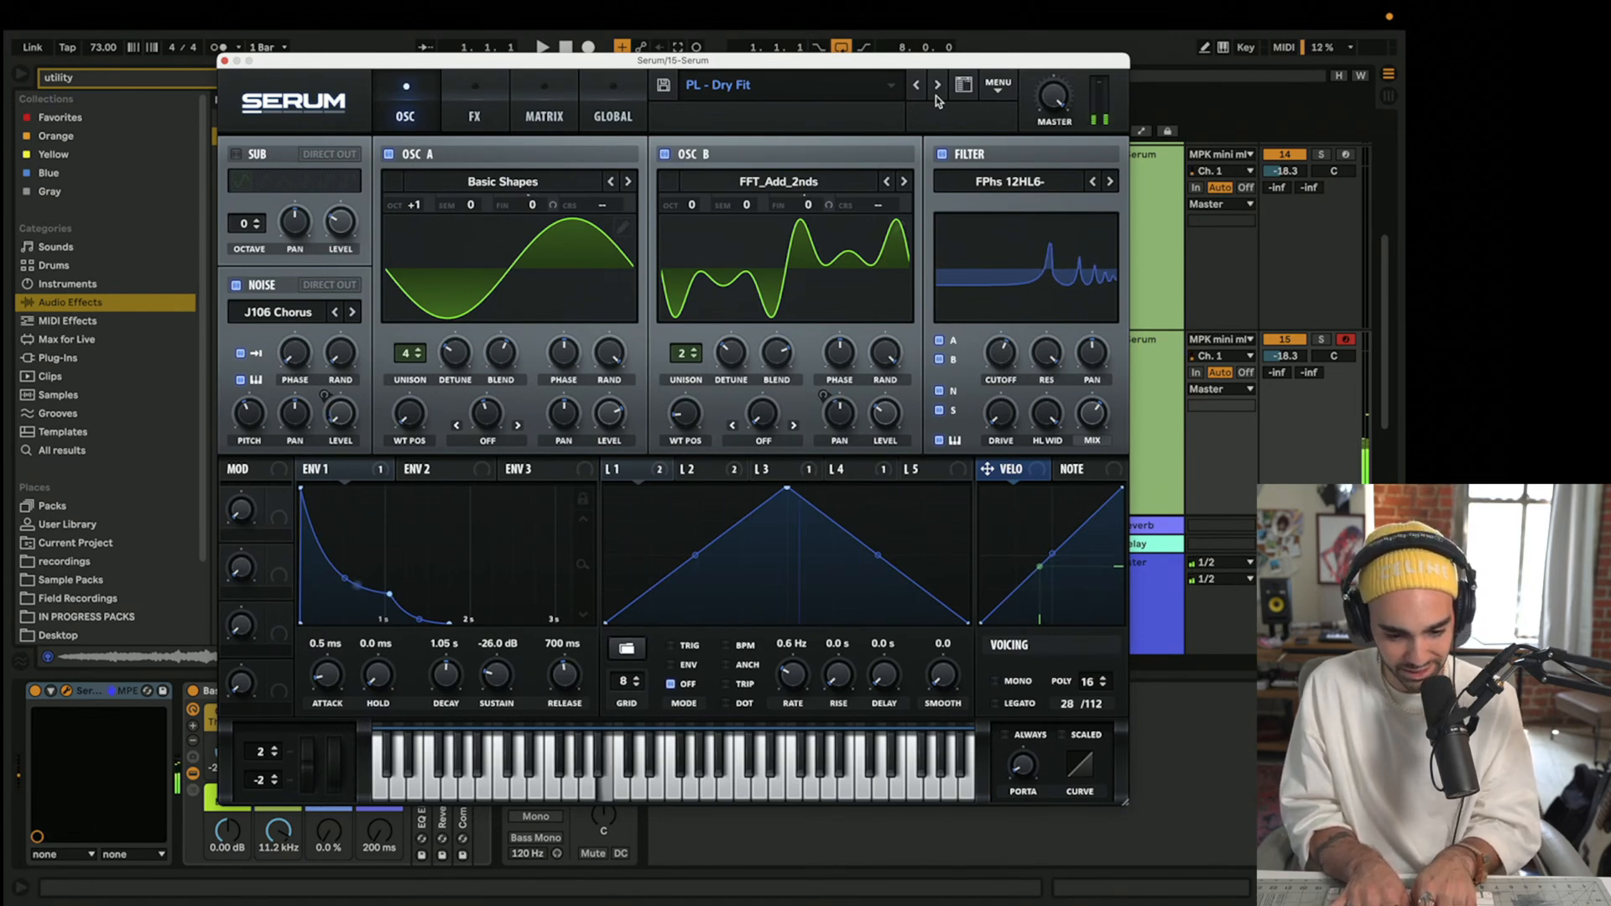
pyautogui.click(935, 95)
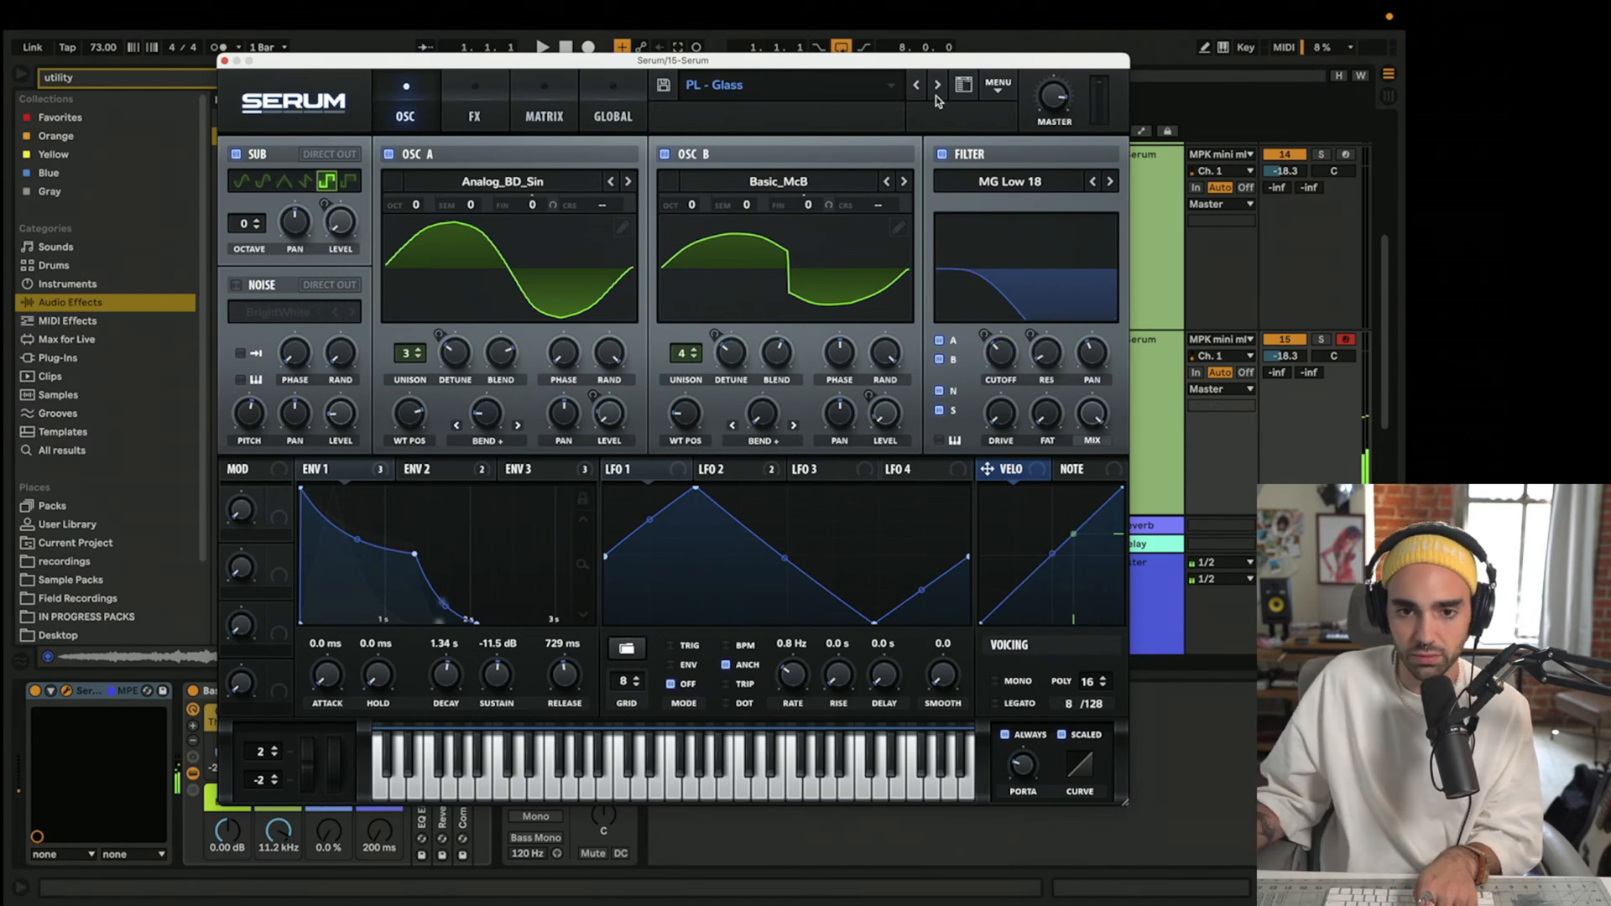
# - Audition the pluck presets History, Love Lies, Spring, Sympathy and Tilted, and stop on PL -Glass
pyautogui.click(936, 85)
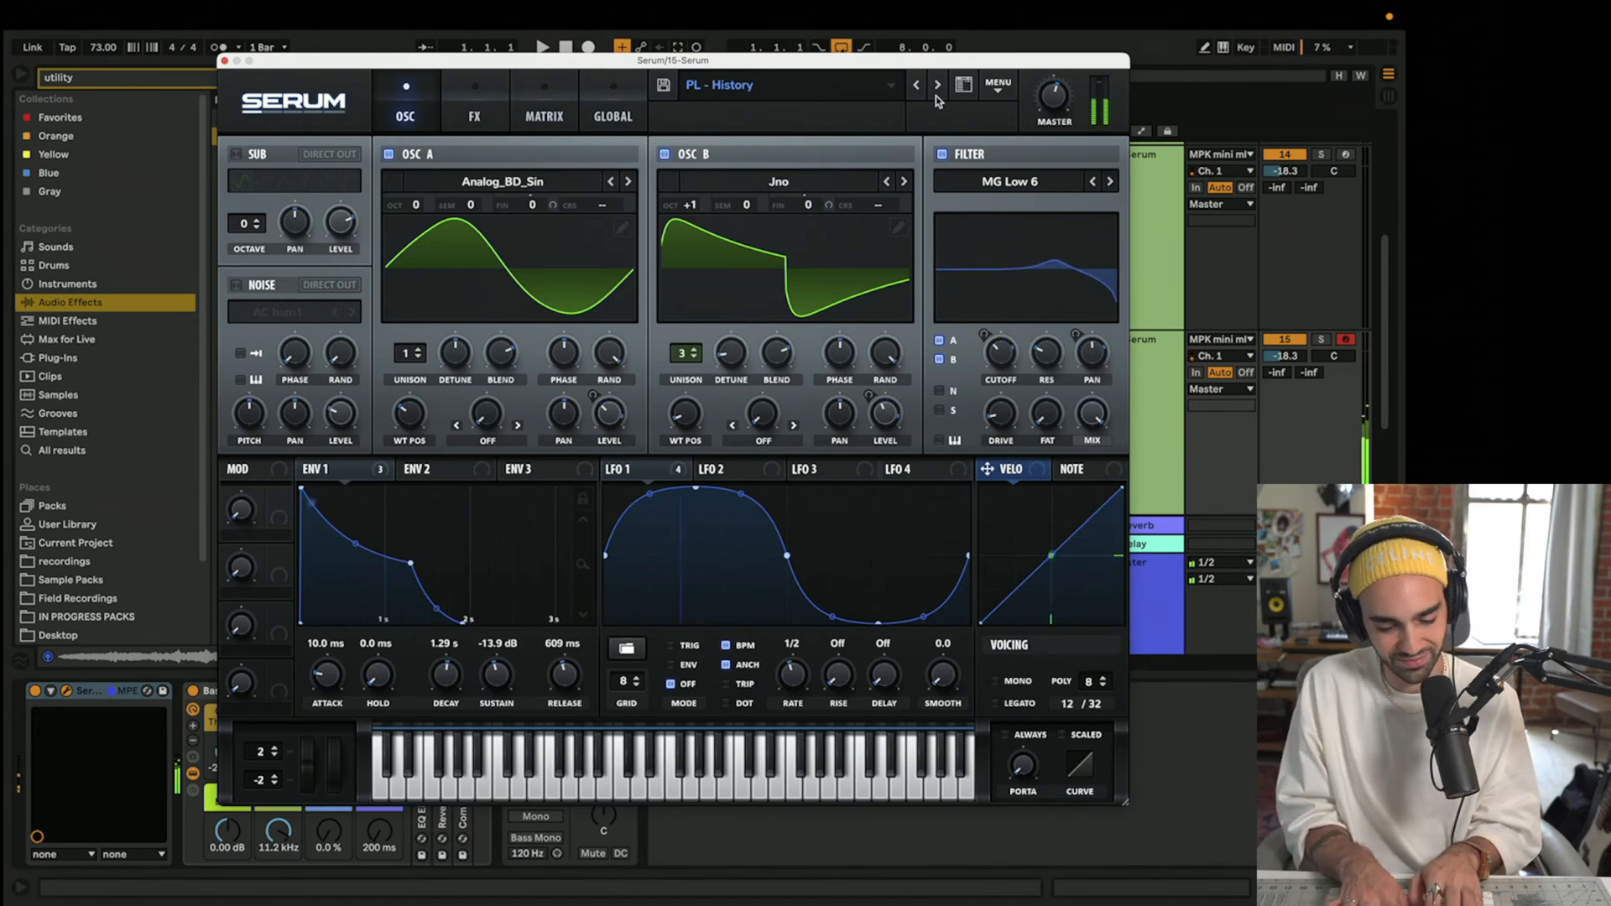
pyautogui.click(935, 96)
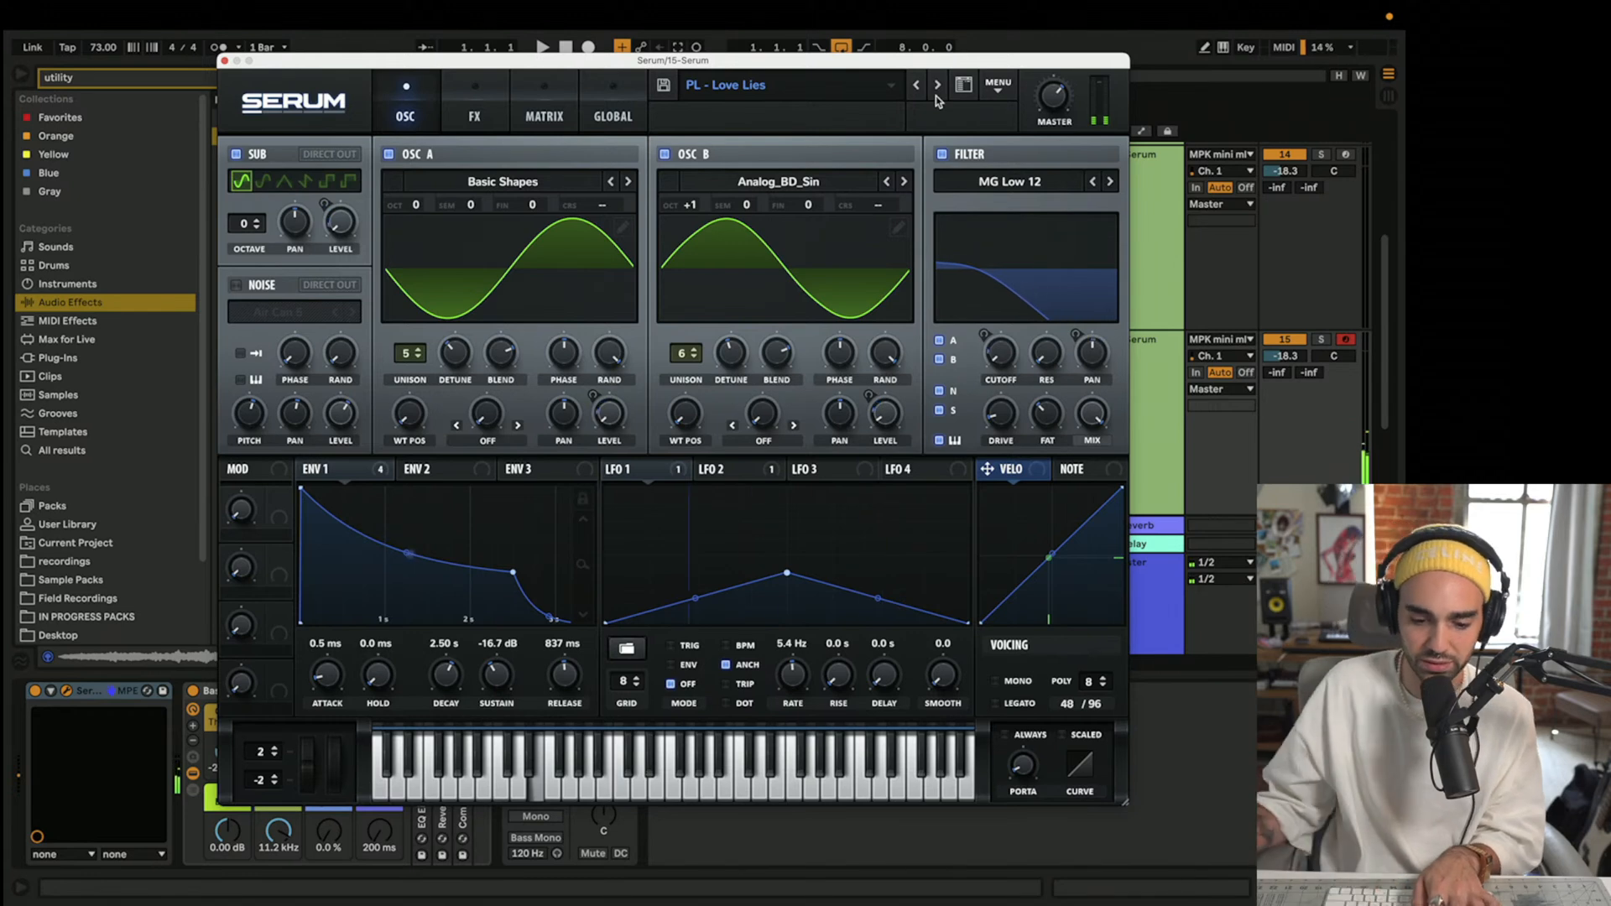
pyautogui.click(935, 94)
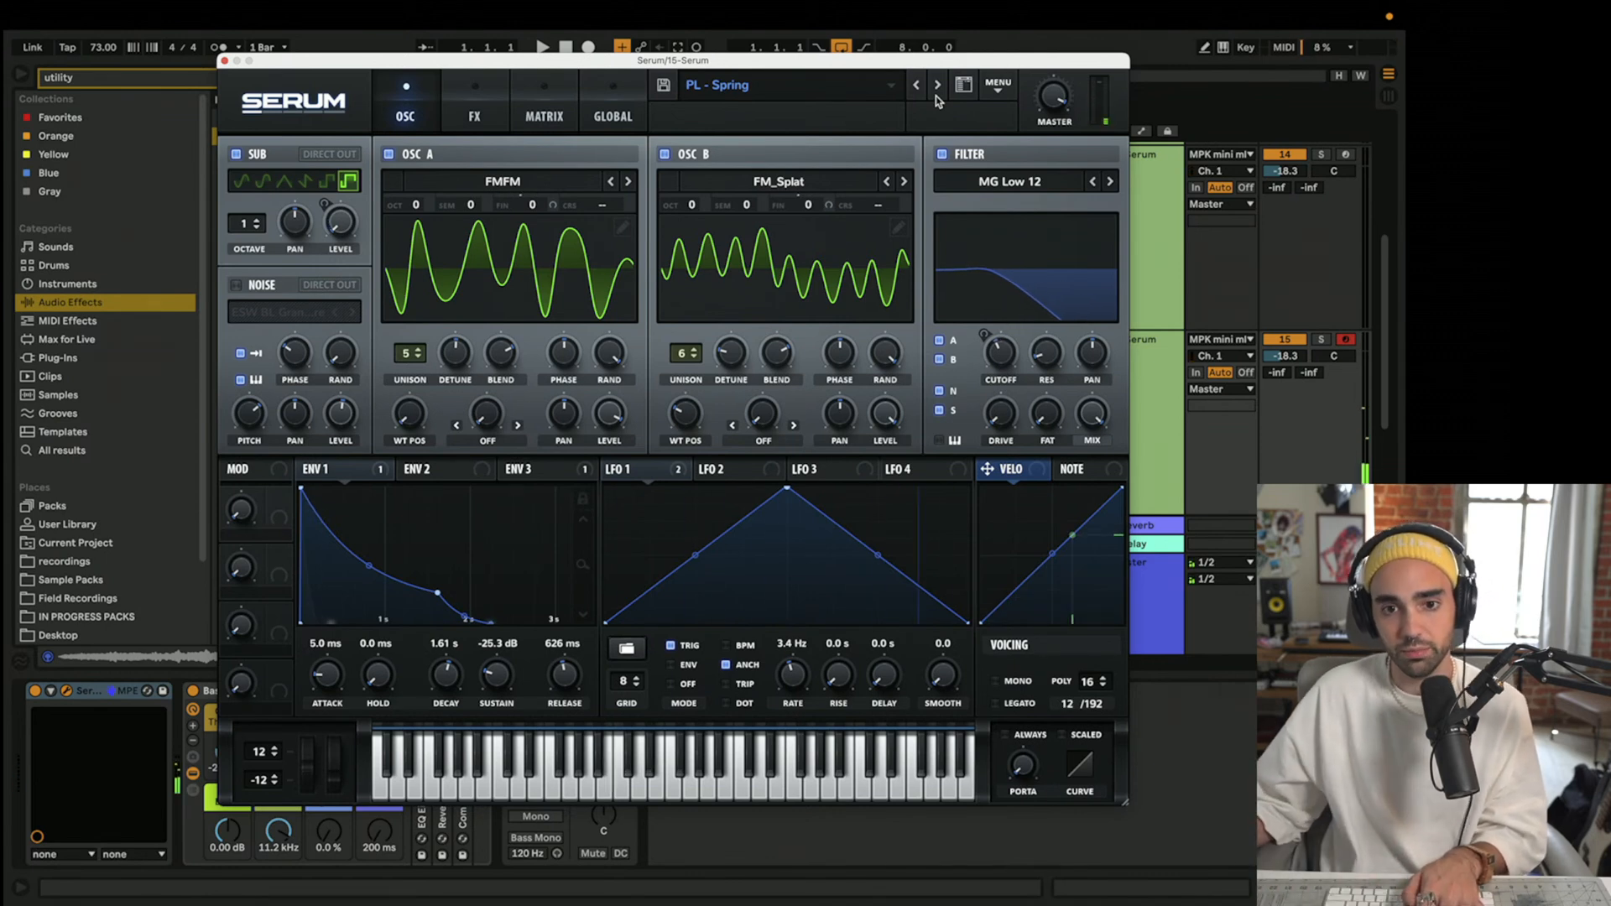
pyautogui.click(936, 94)
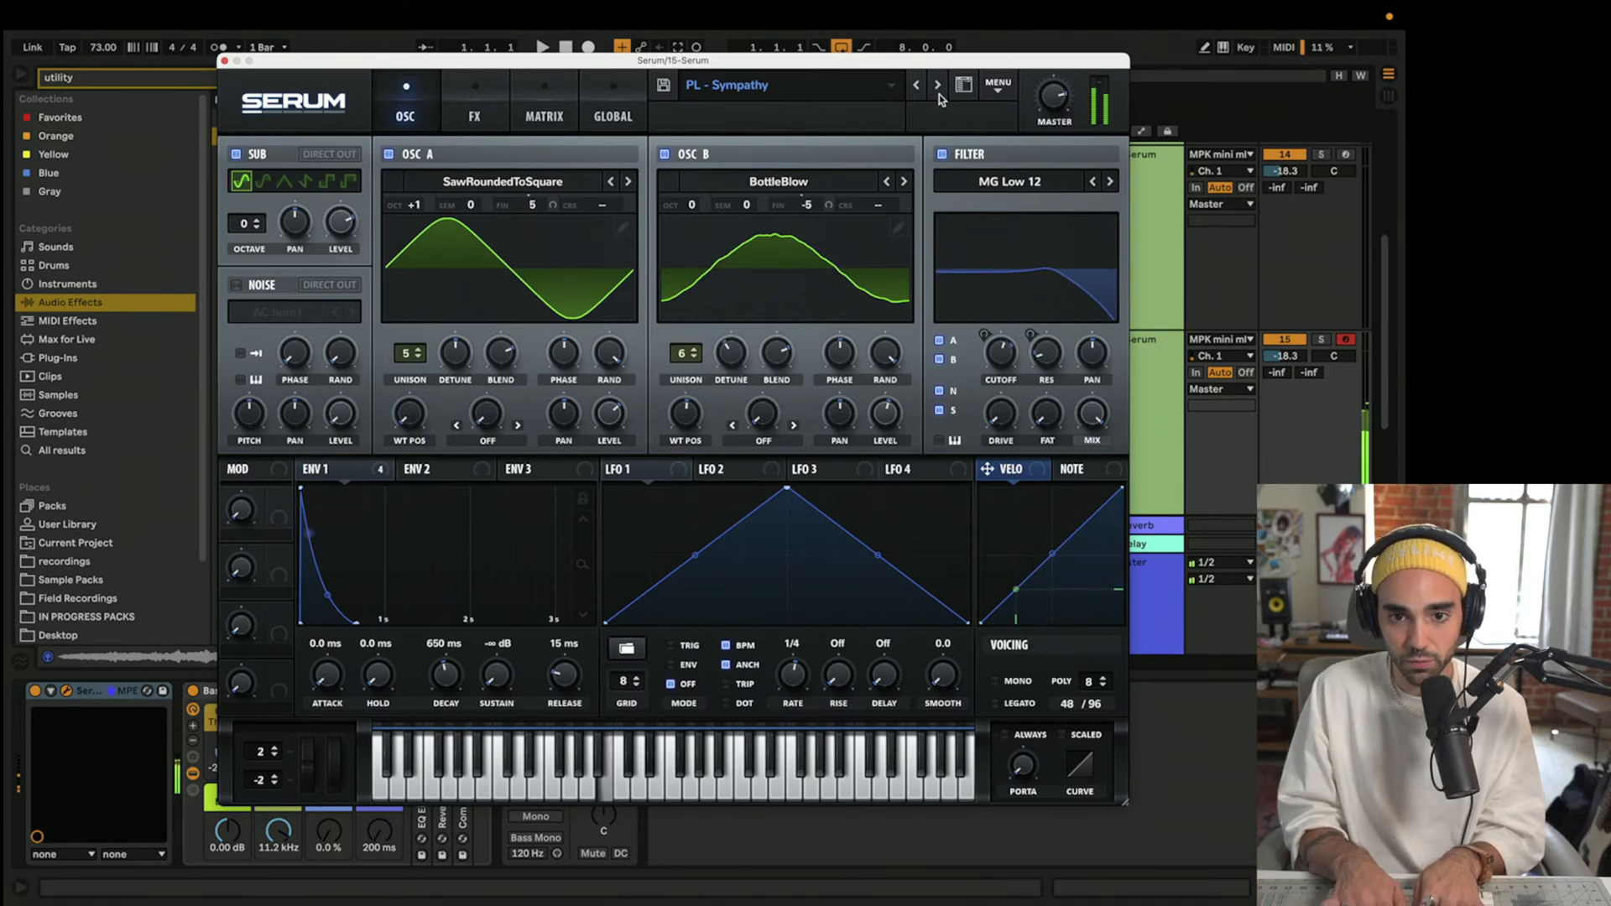
pyautogui.click(942, 93)
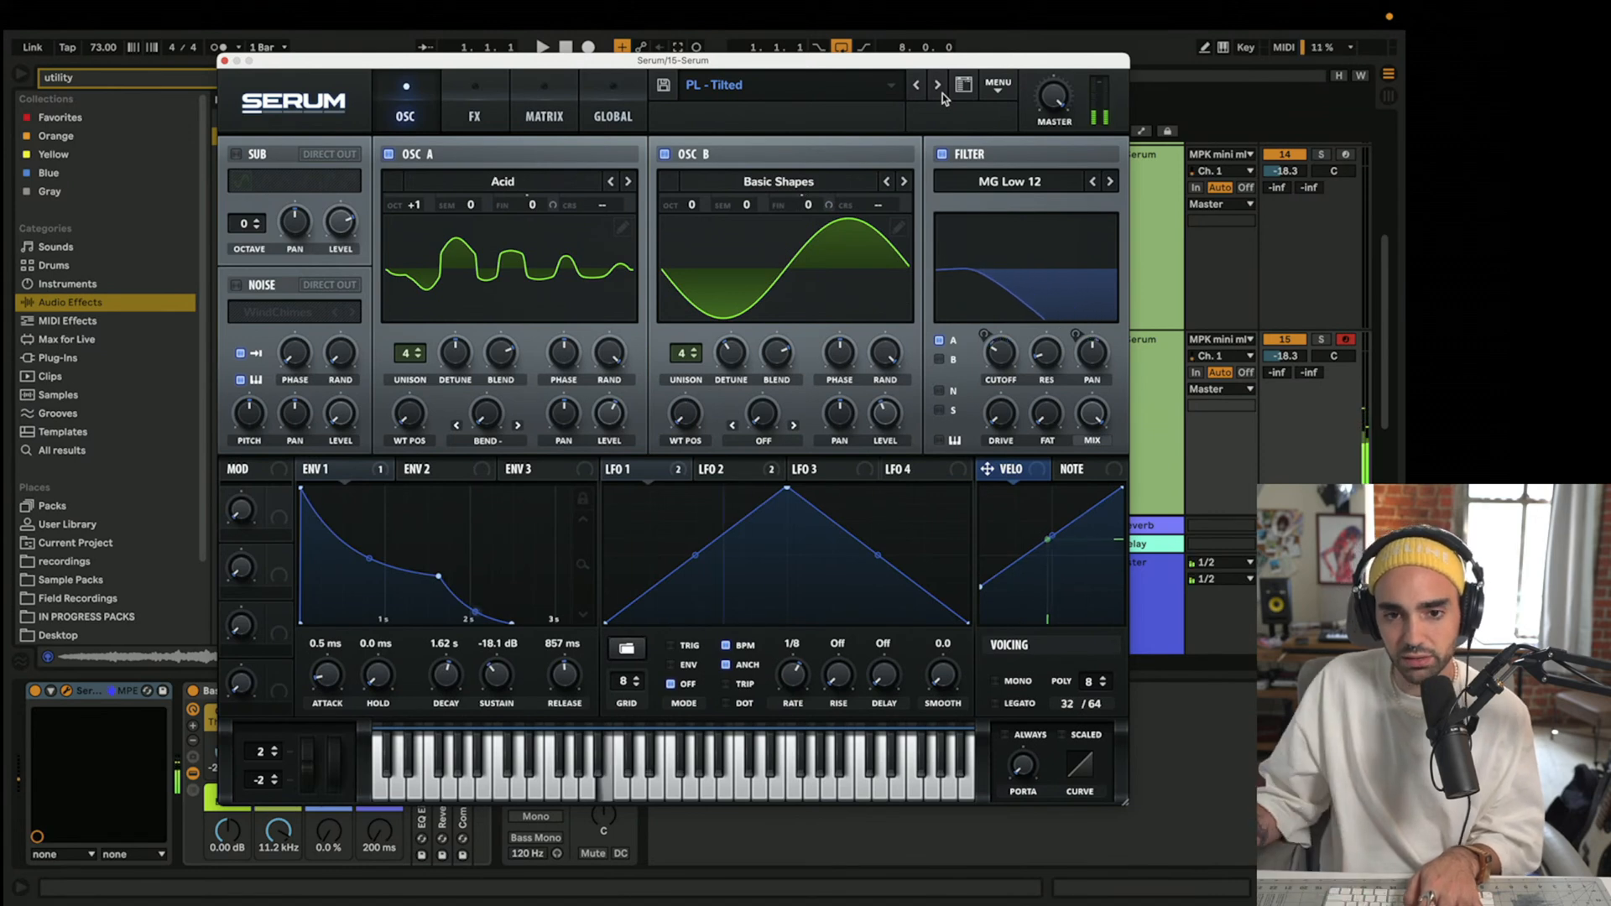
pyautogui.click(943, 93)
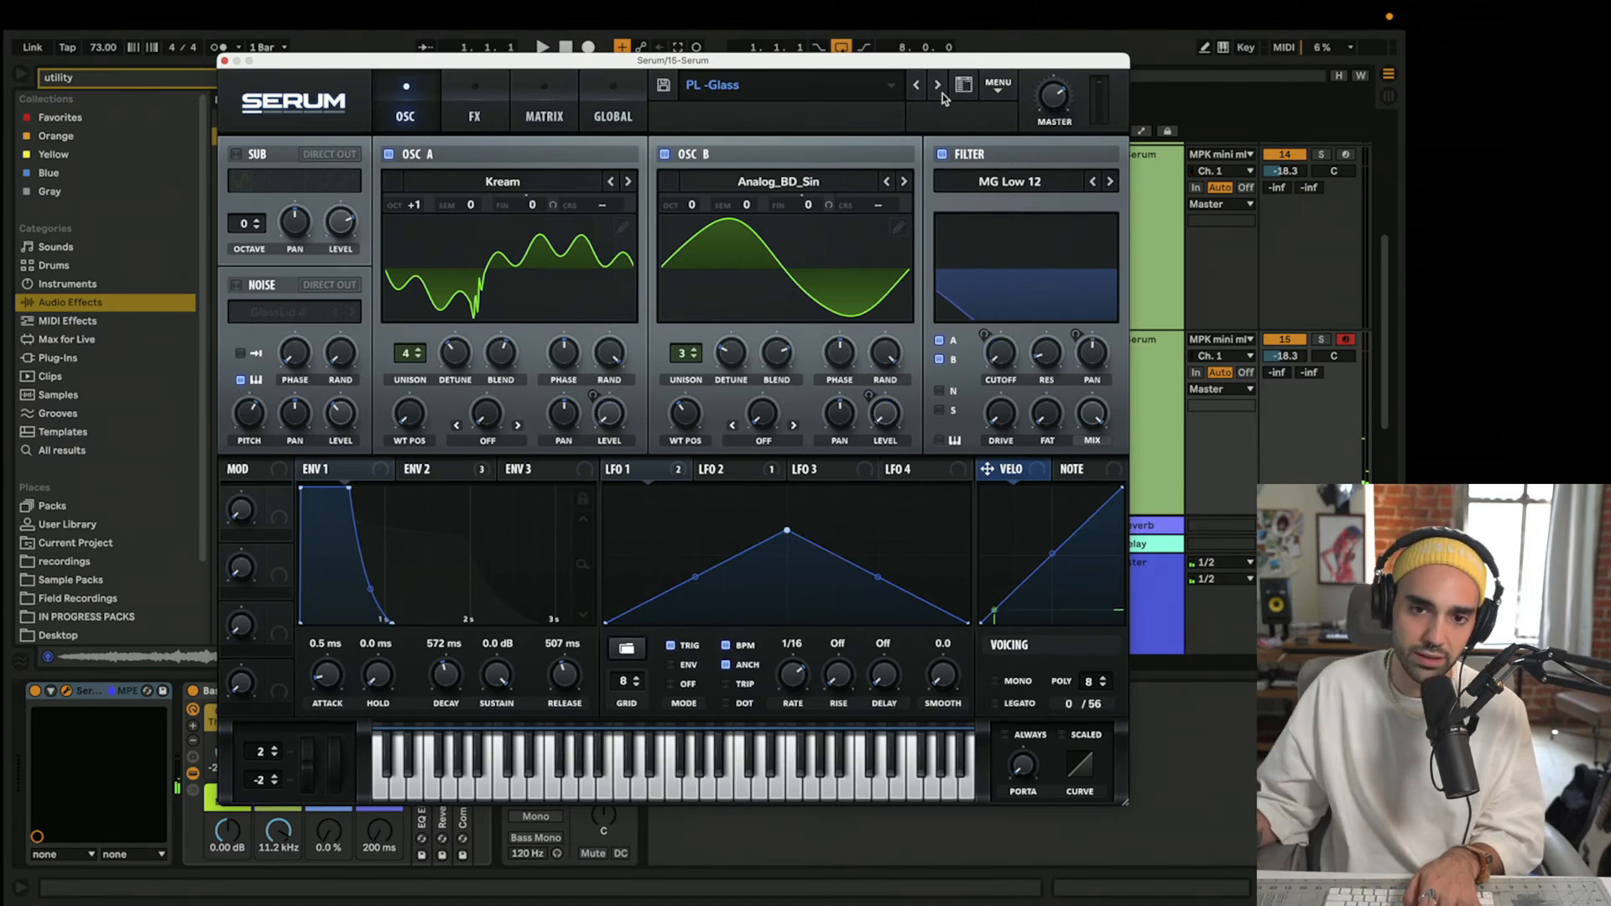
# - Duplicate track 15 Serum, close the Serum window and arm the new track 16
pyautogui.click(1162, 379)
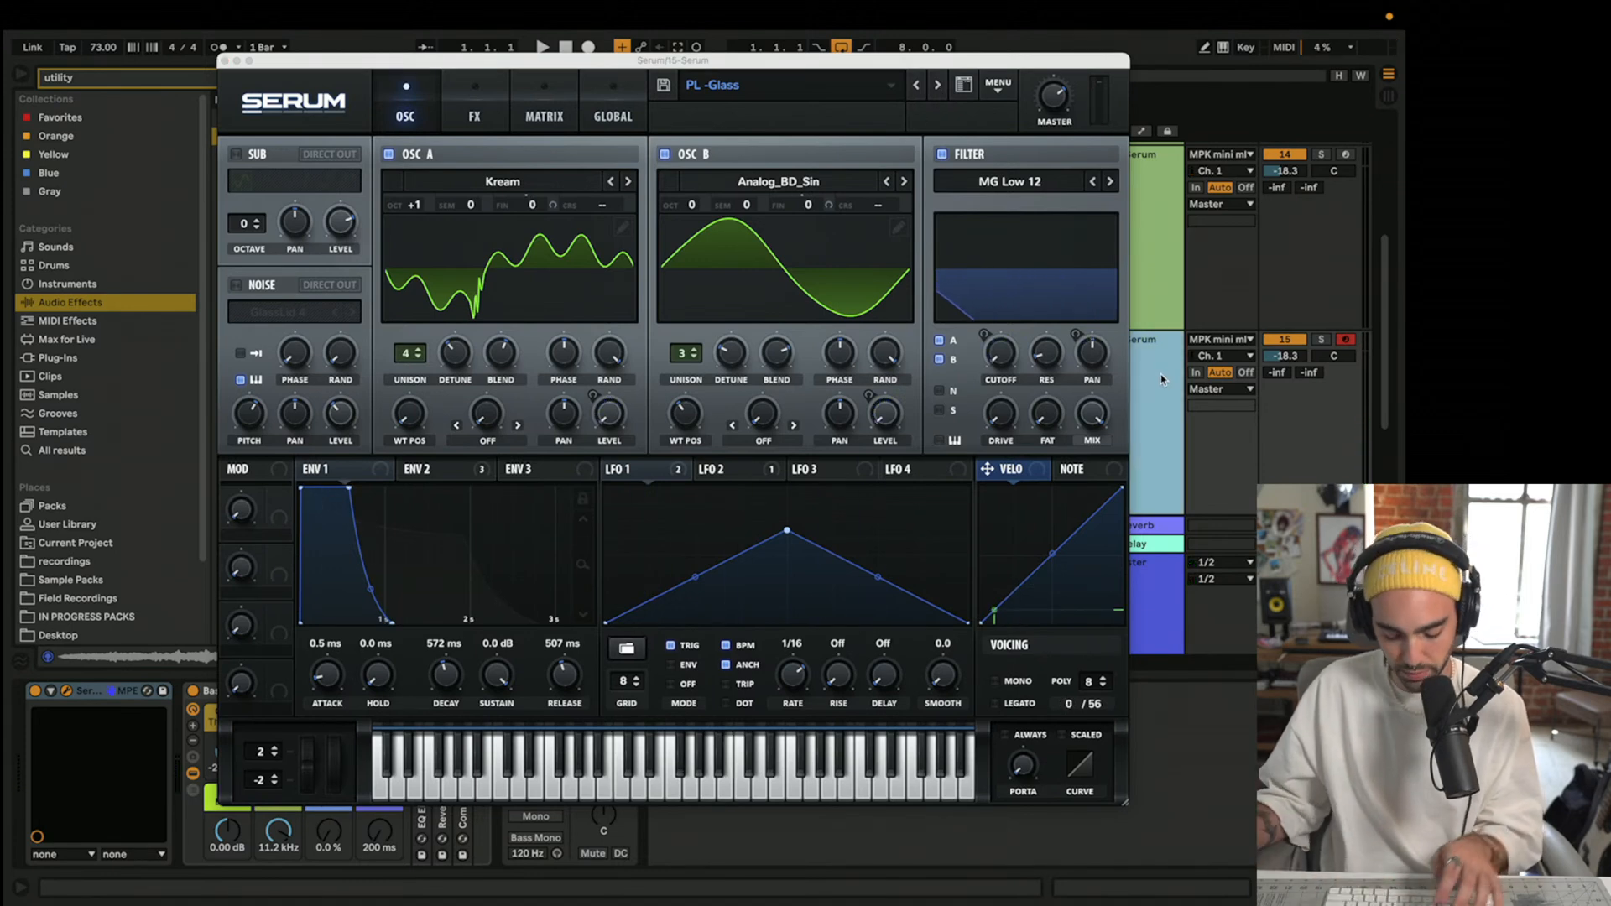
pyautogui.press('super+d')
pyautogui.scroll(-2, 1162, 379)
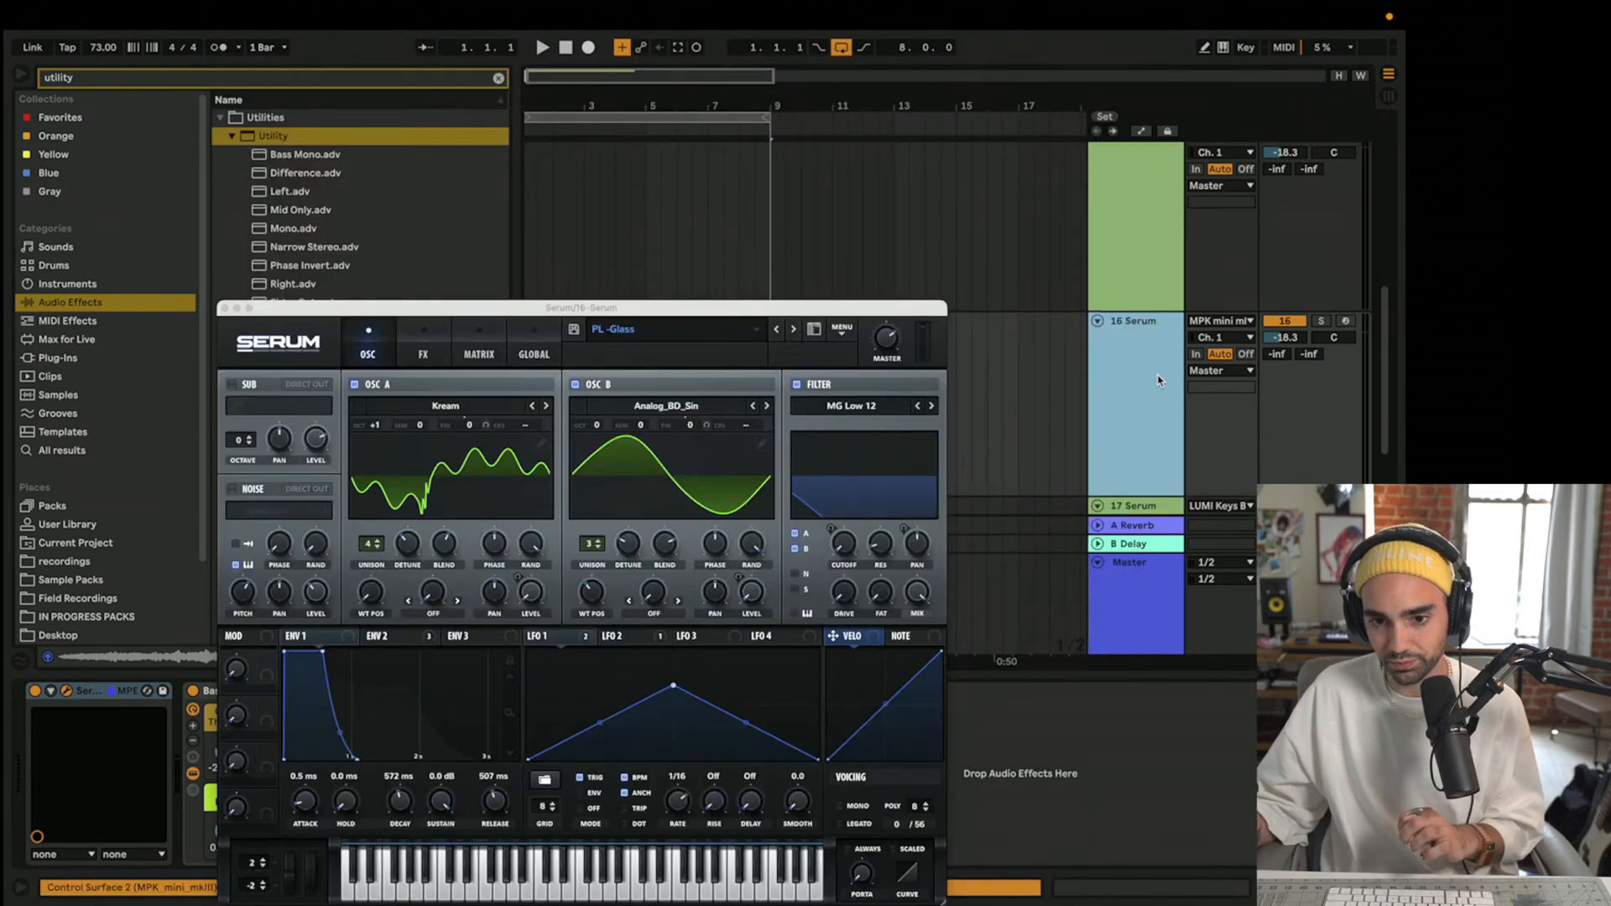
pyautogui.click(225, 309)
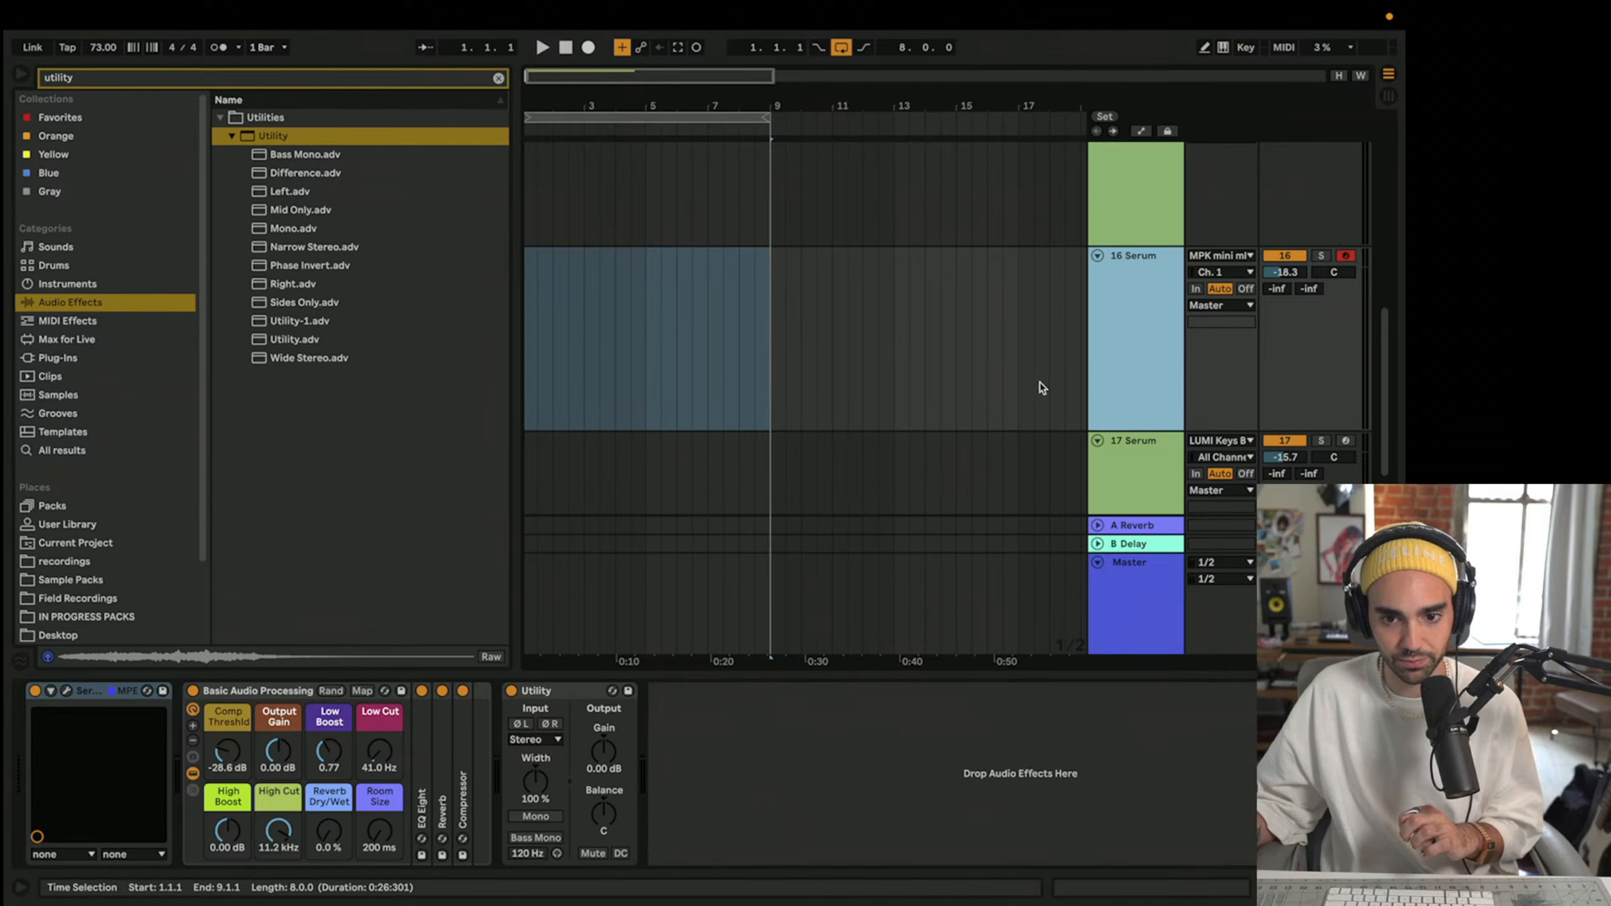
pyautogui.scroll(-5, 1040, 383)
pyautogui.scroll(5, 1038, 384)
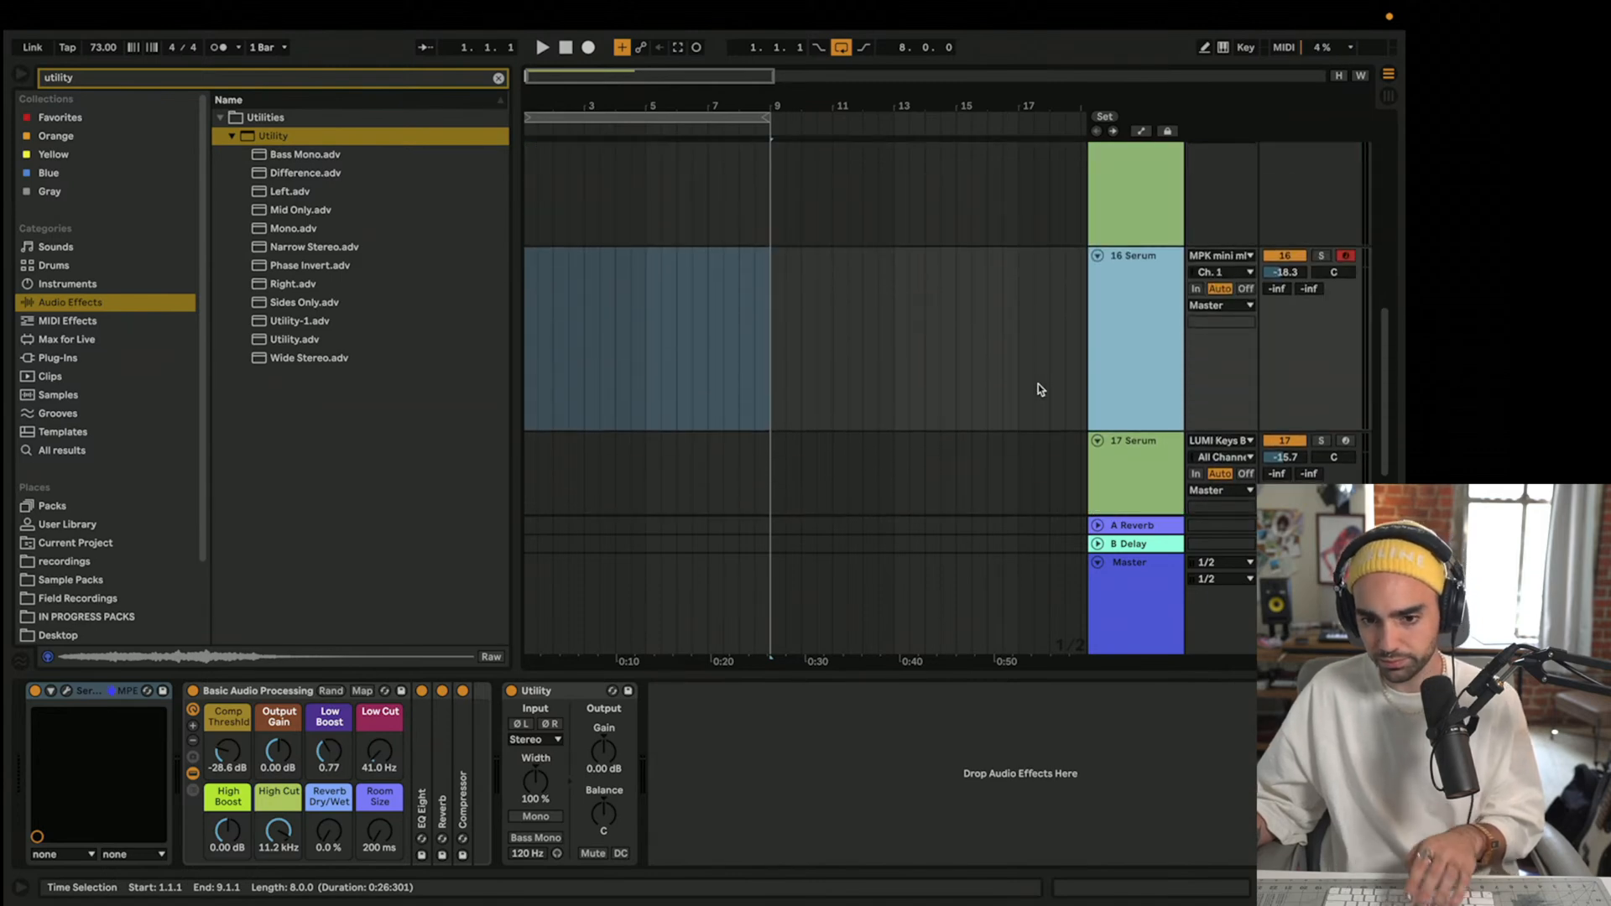
# - Open Serum on track 16, set its interface zoom to 125% and advance the preset to BASS - Punchy Reesey
pyautogui.click(66, 691)
pyautogui.click(314, 336)
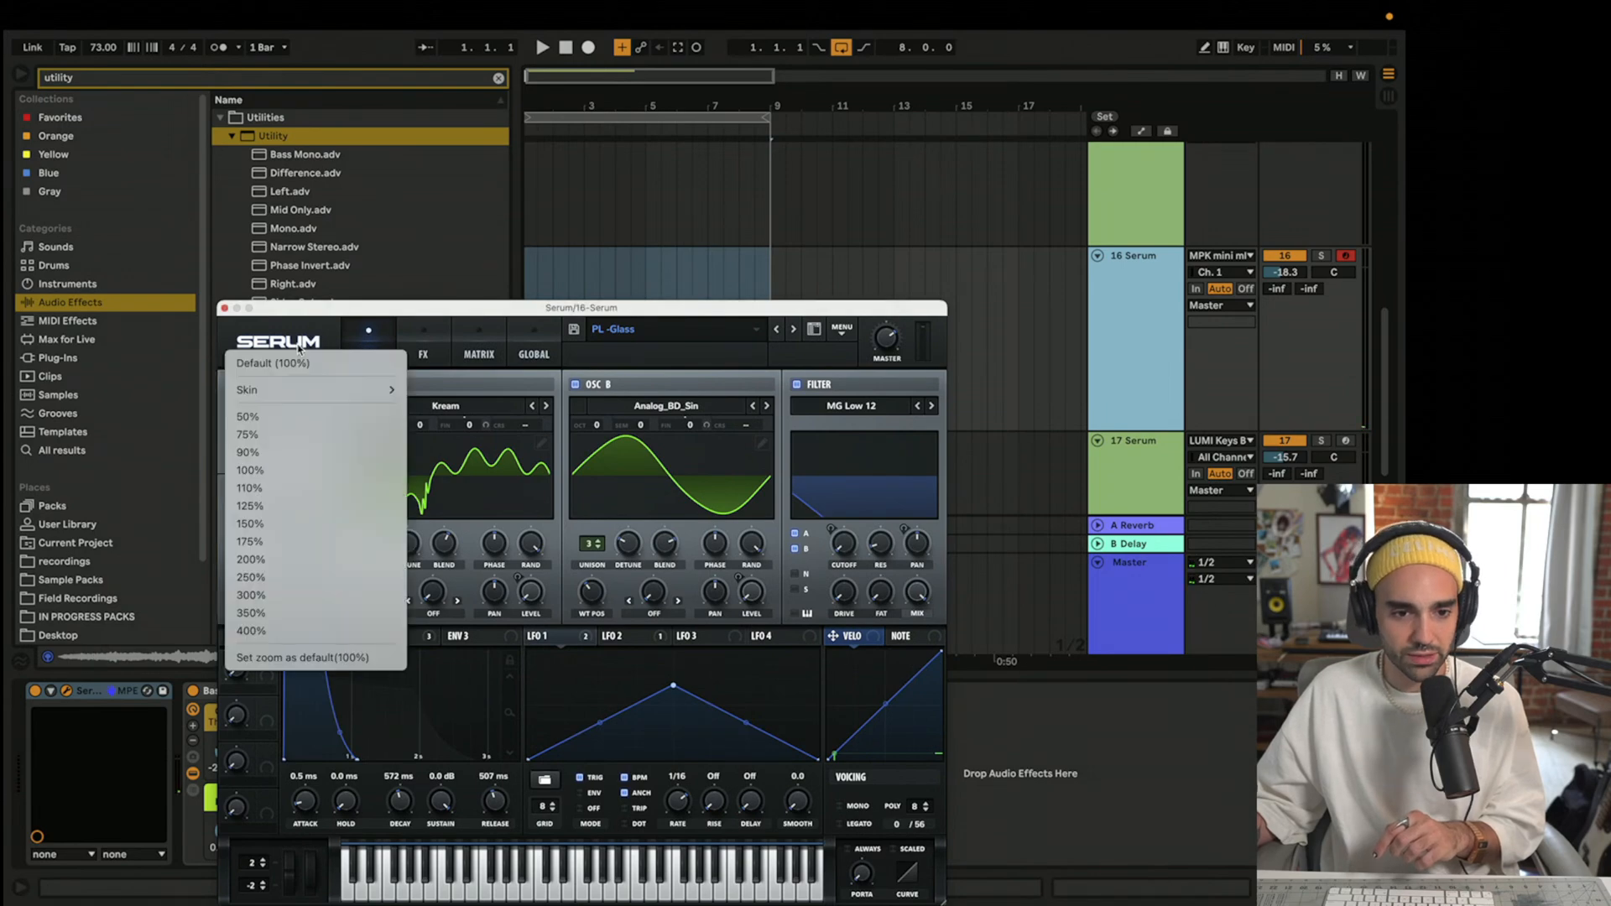
pyautogui.click(338, 509)
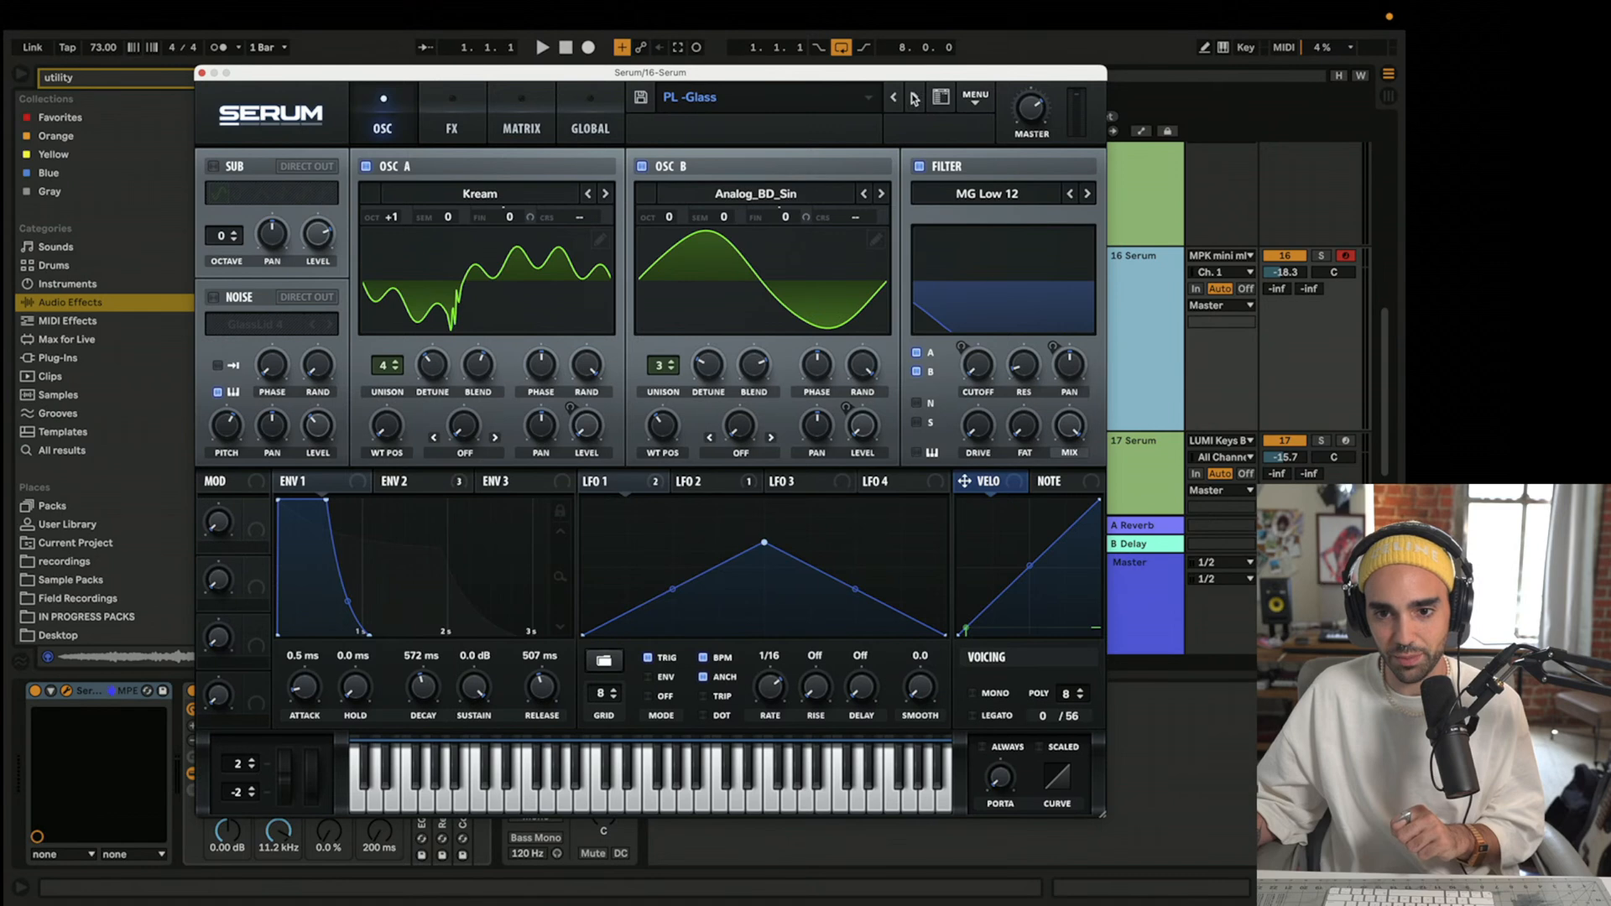
pyautogui.click(914, 98)
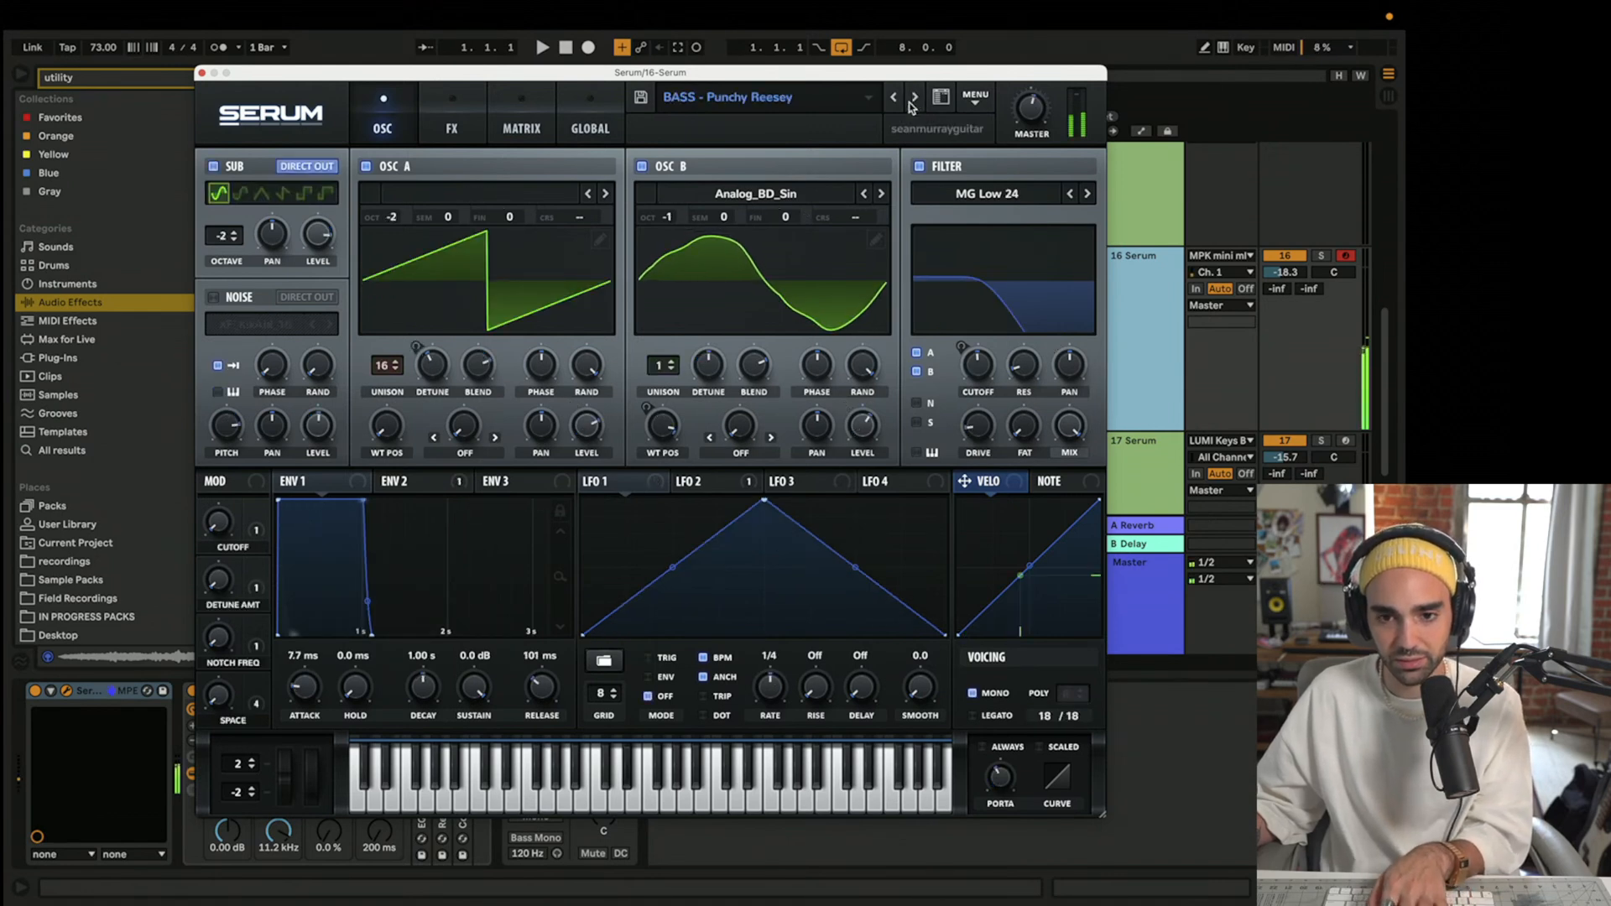
# - Load KY - Acid Trip from the SC Chillhop_SerumPresets user folder and recolour track 16 Serum yellow
pyautogui.click(891, 97)
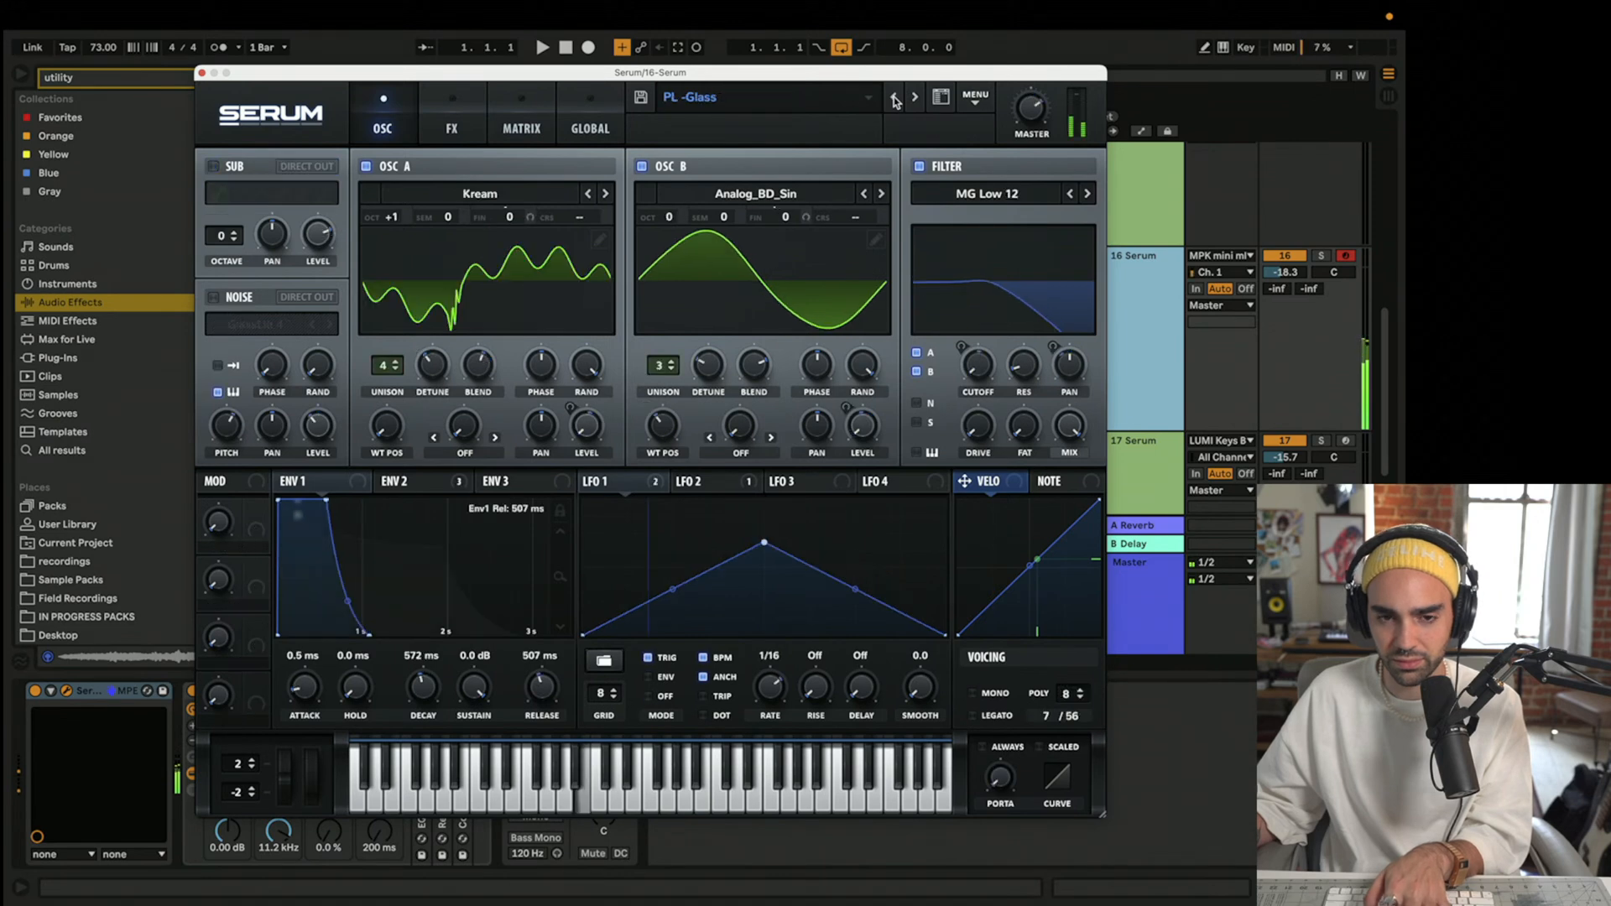
pyautogui.click(696, 97)
pyautogui.moveTo(797, 295)
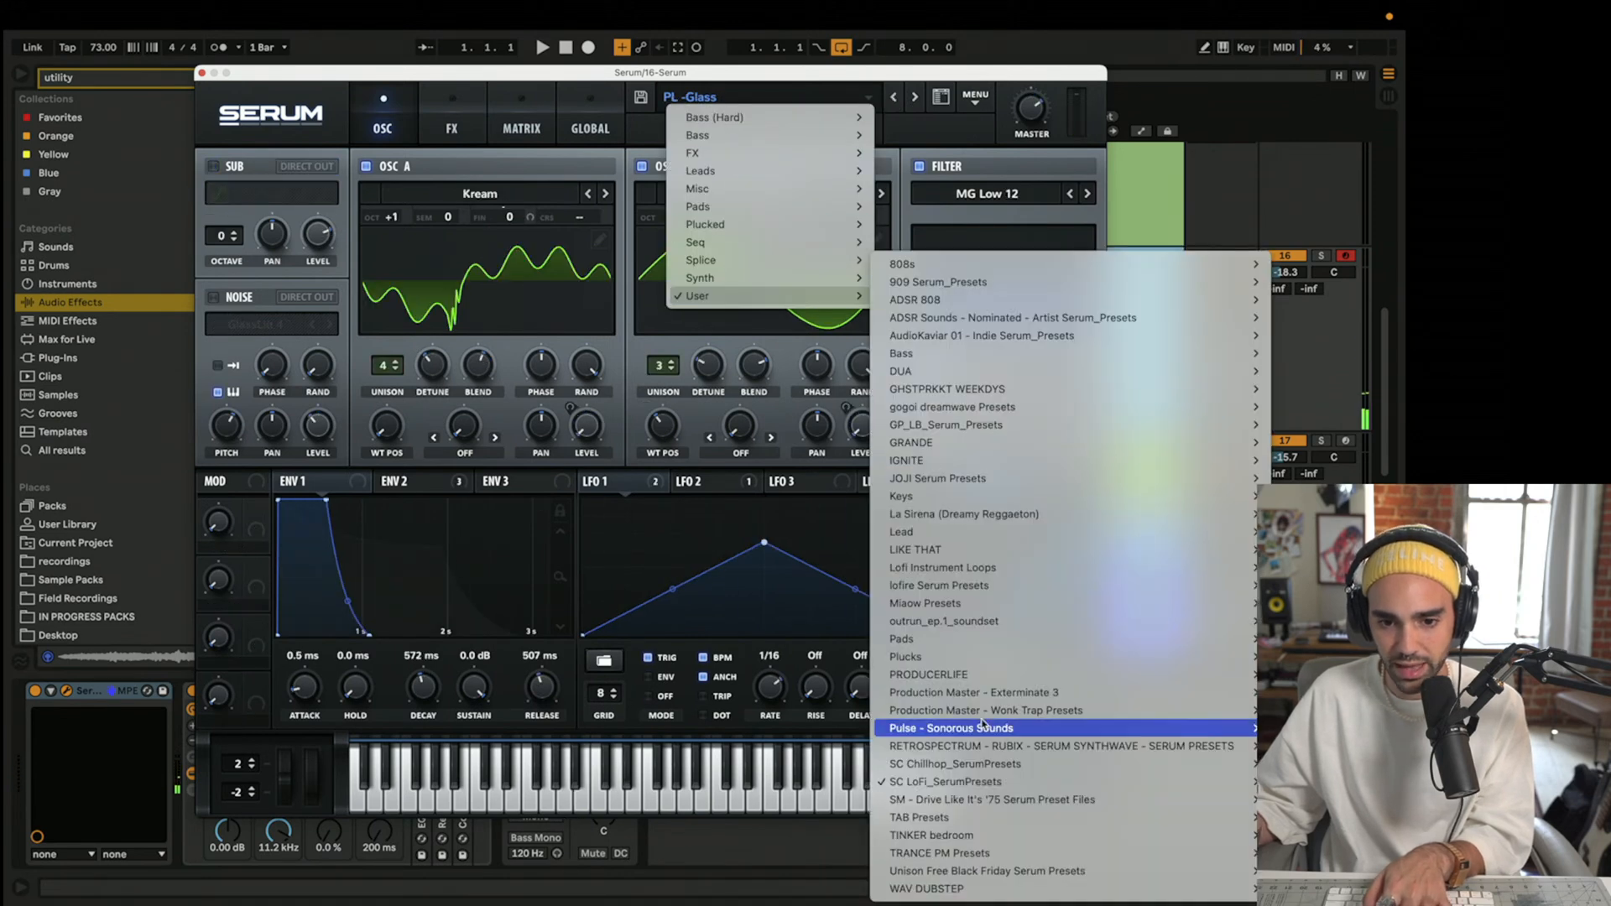
pyautogui.moveTo(965, 782)
pyautogui.scroll(-10, 816, 766)
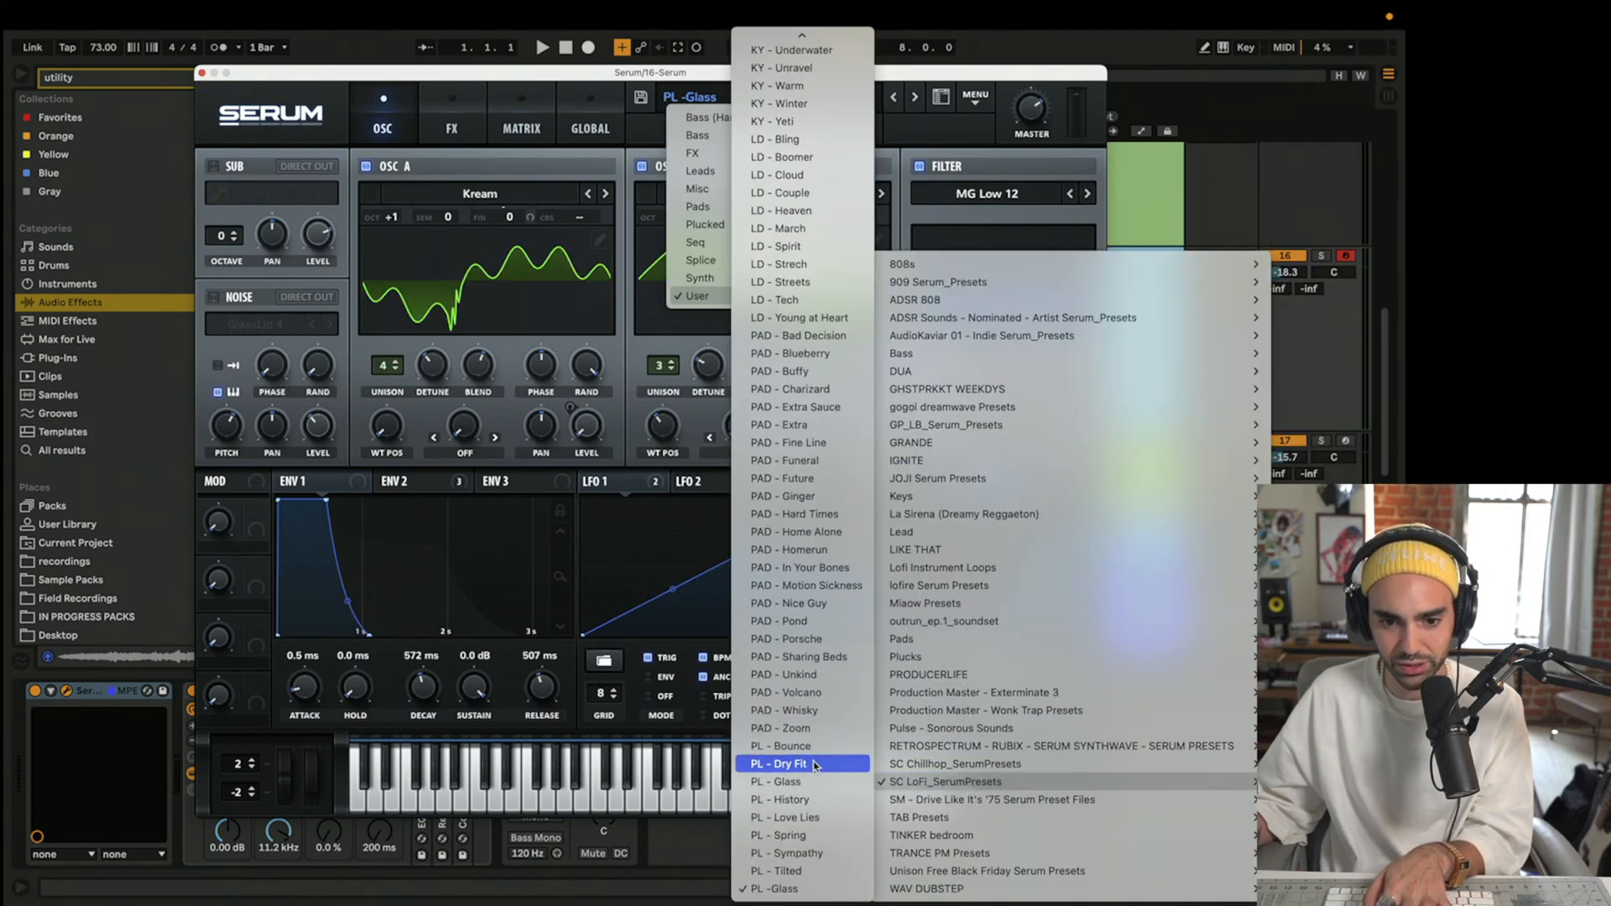
pyautogui.scroll(10, 814, 766)
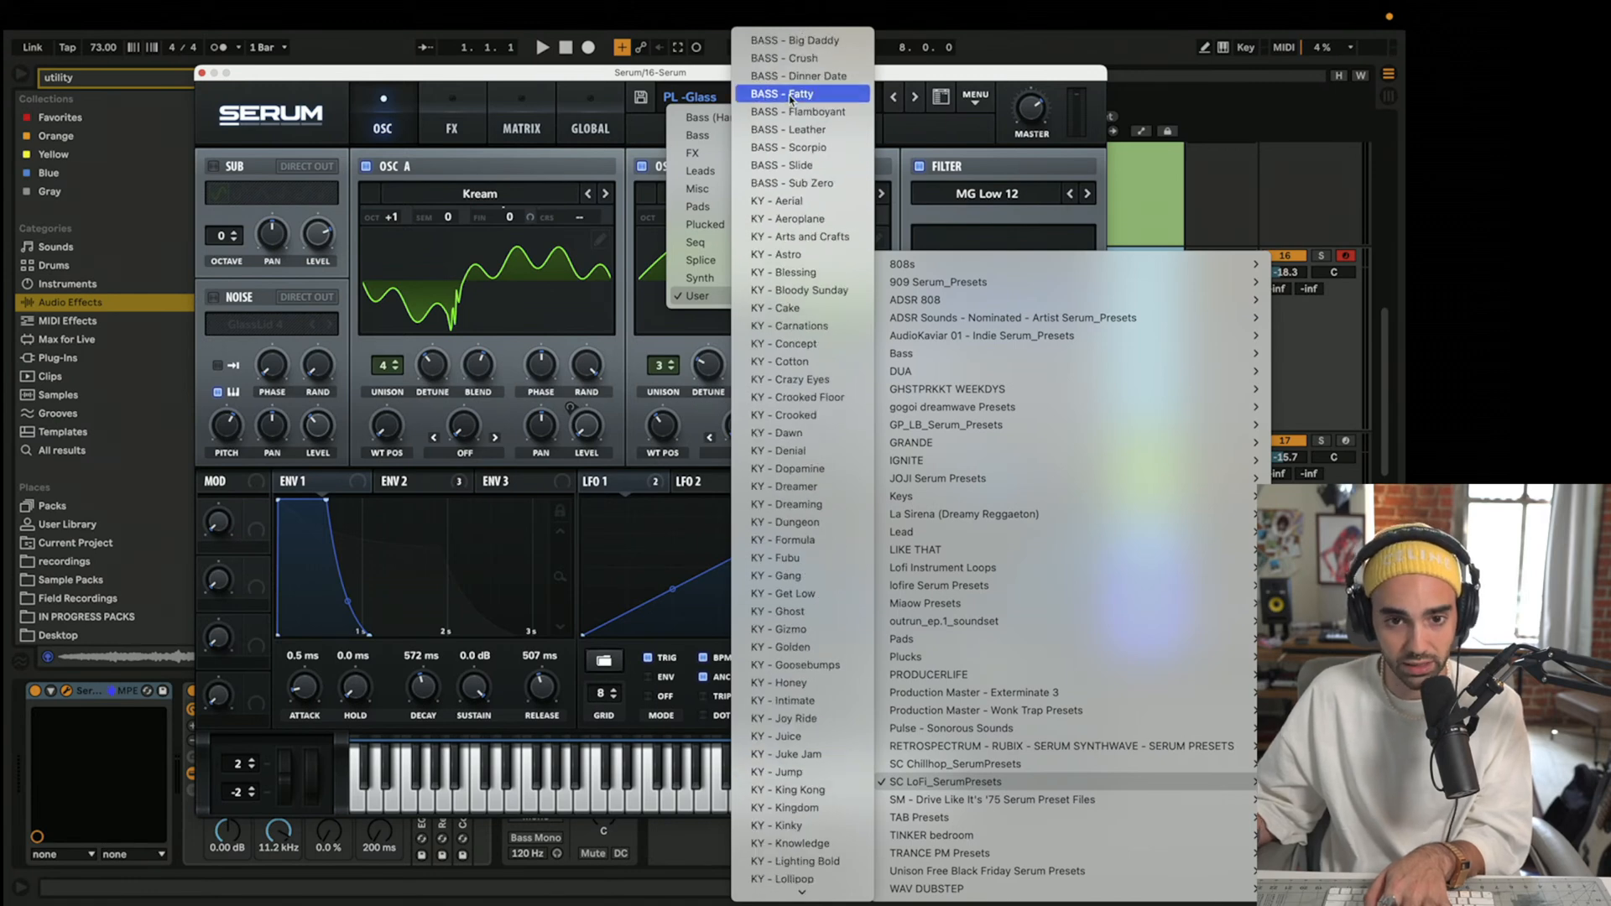
pyautogui.scroll(-5, 780, 468)
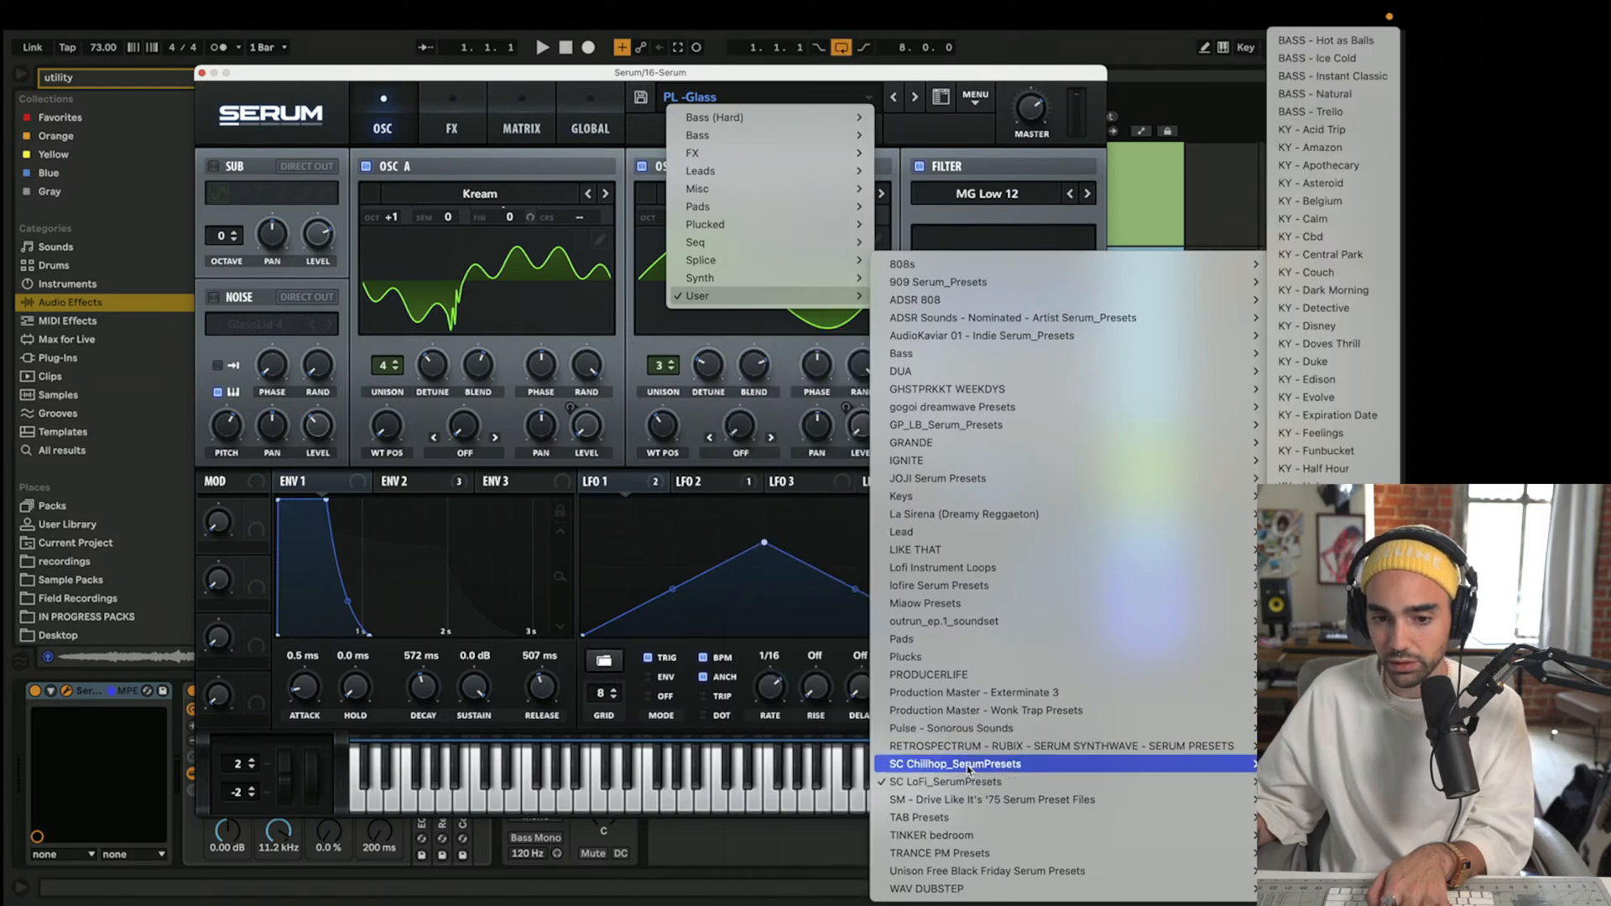
pyautogui.click(1313, 130)
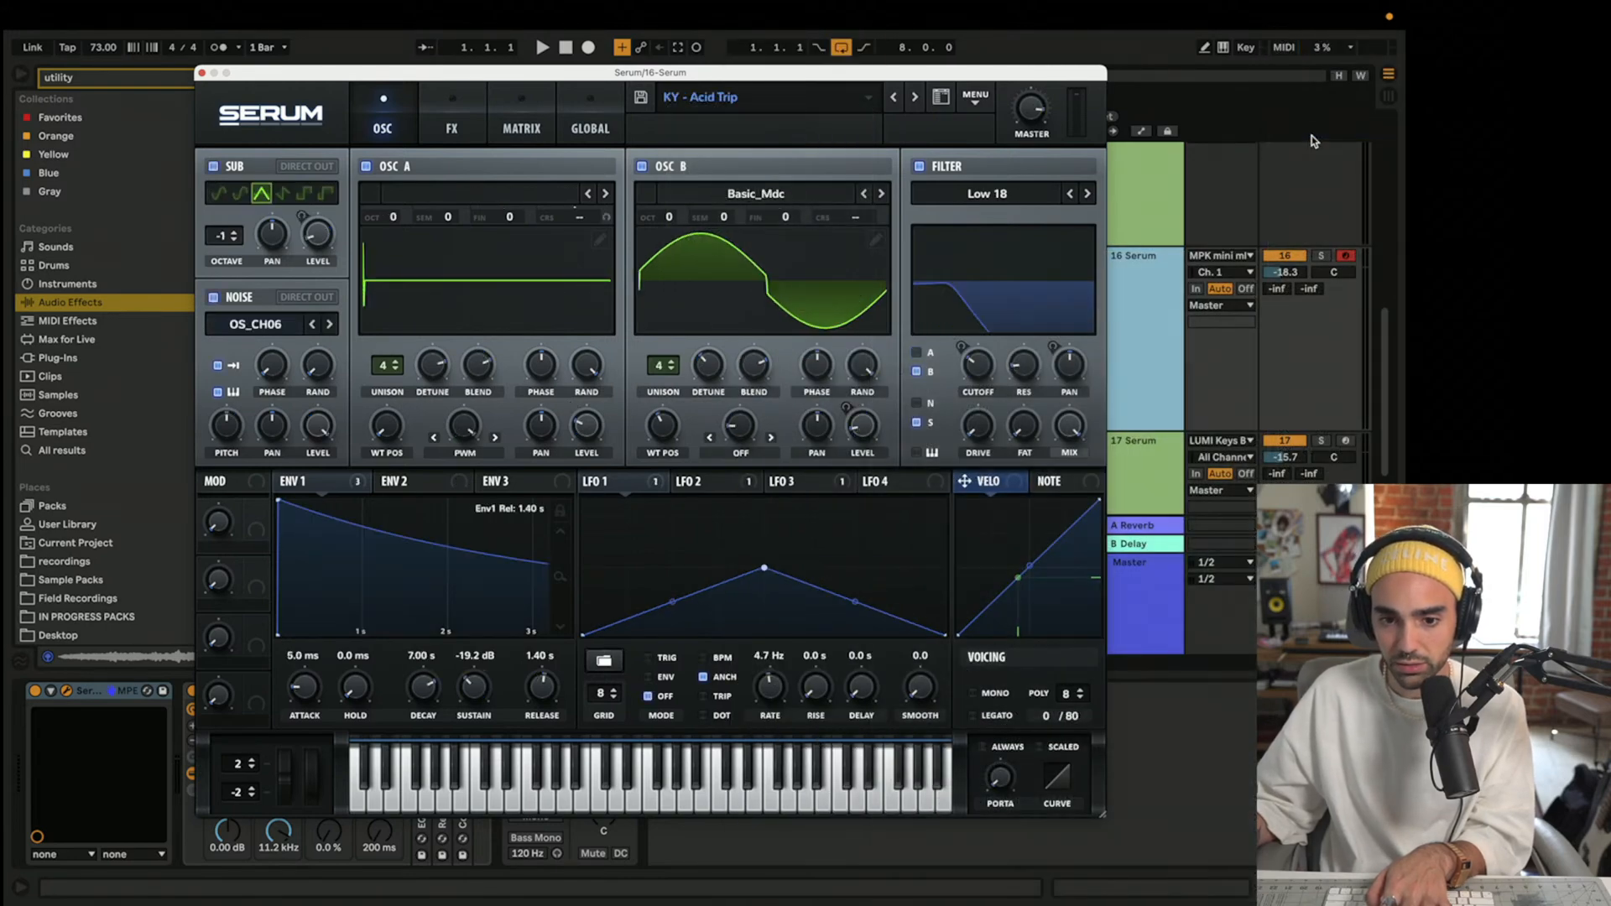
pyautogui.rightClick(1139, 368)
pyautogui.click(1201, 695)
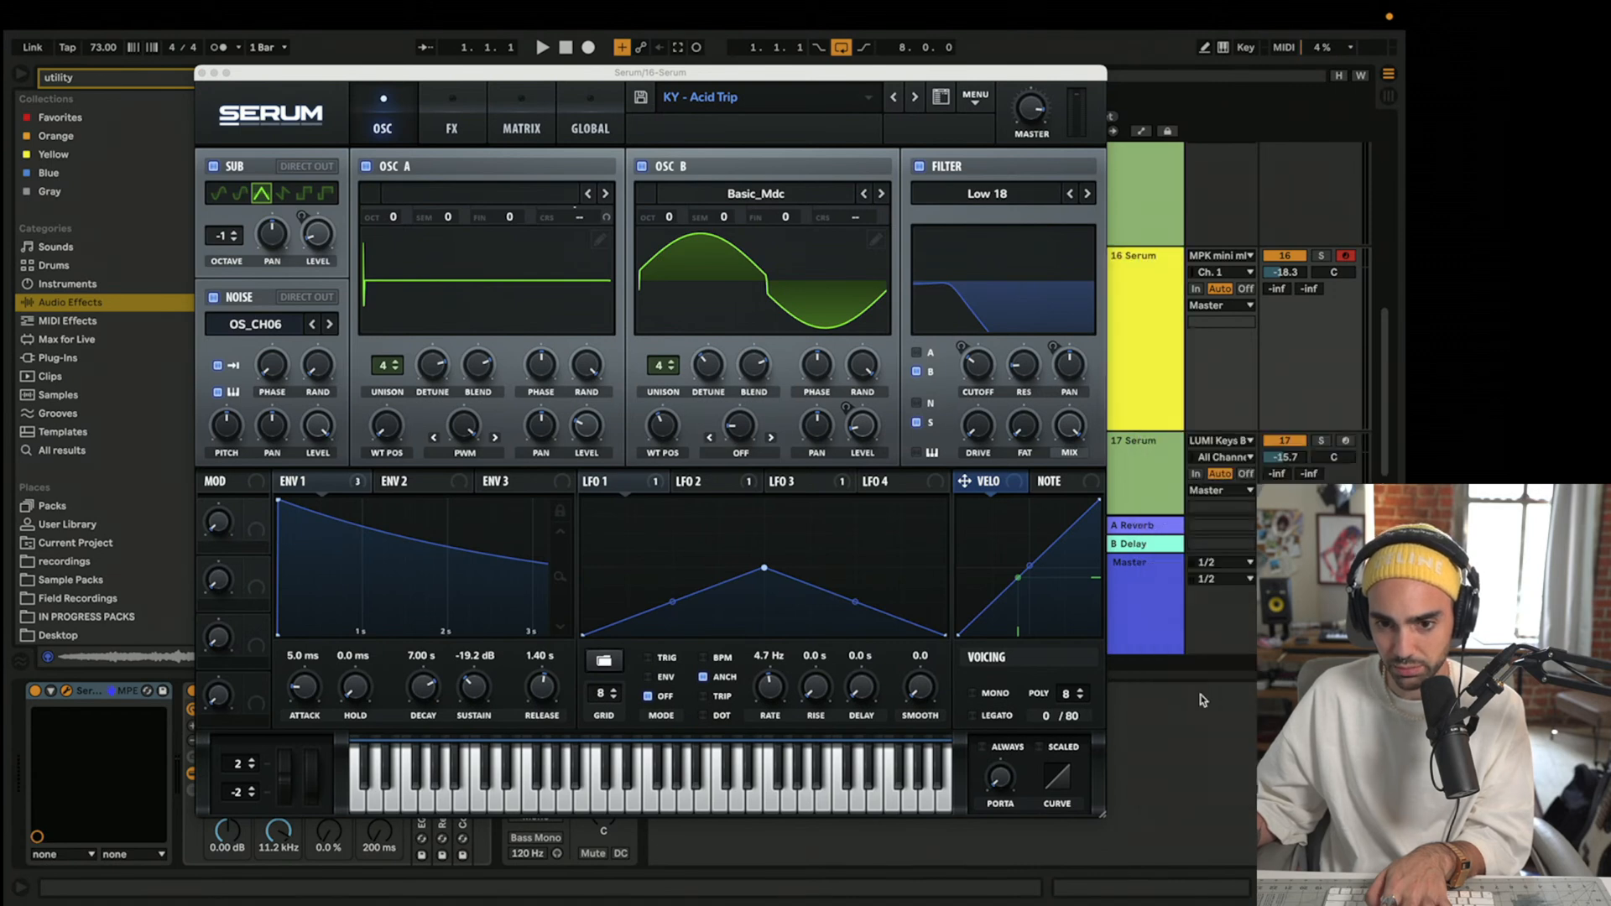
# - Audition the Chillhop bass presets Instant Classic, Natural and Trello, and return to KY - Acid Trip
pyautogui.click(894, 98)
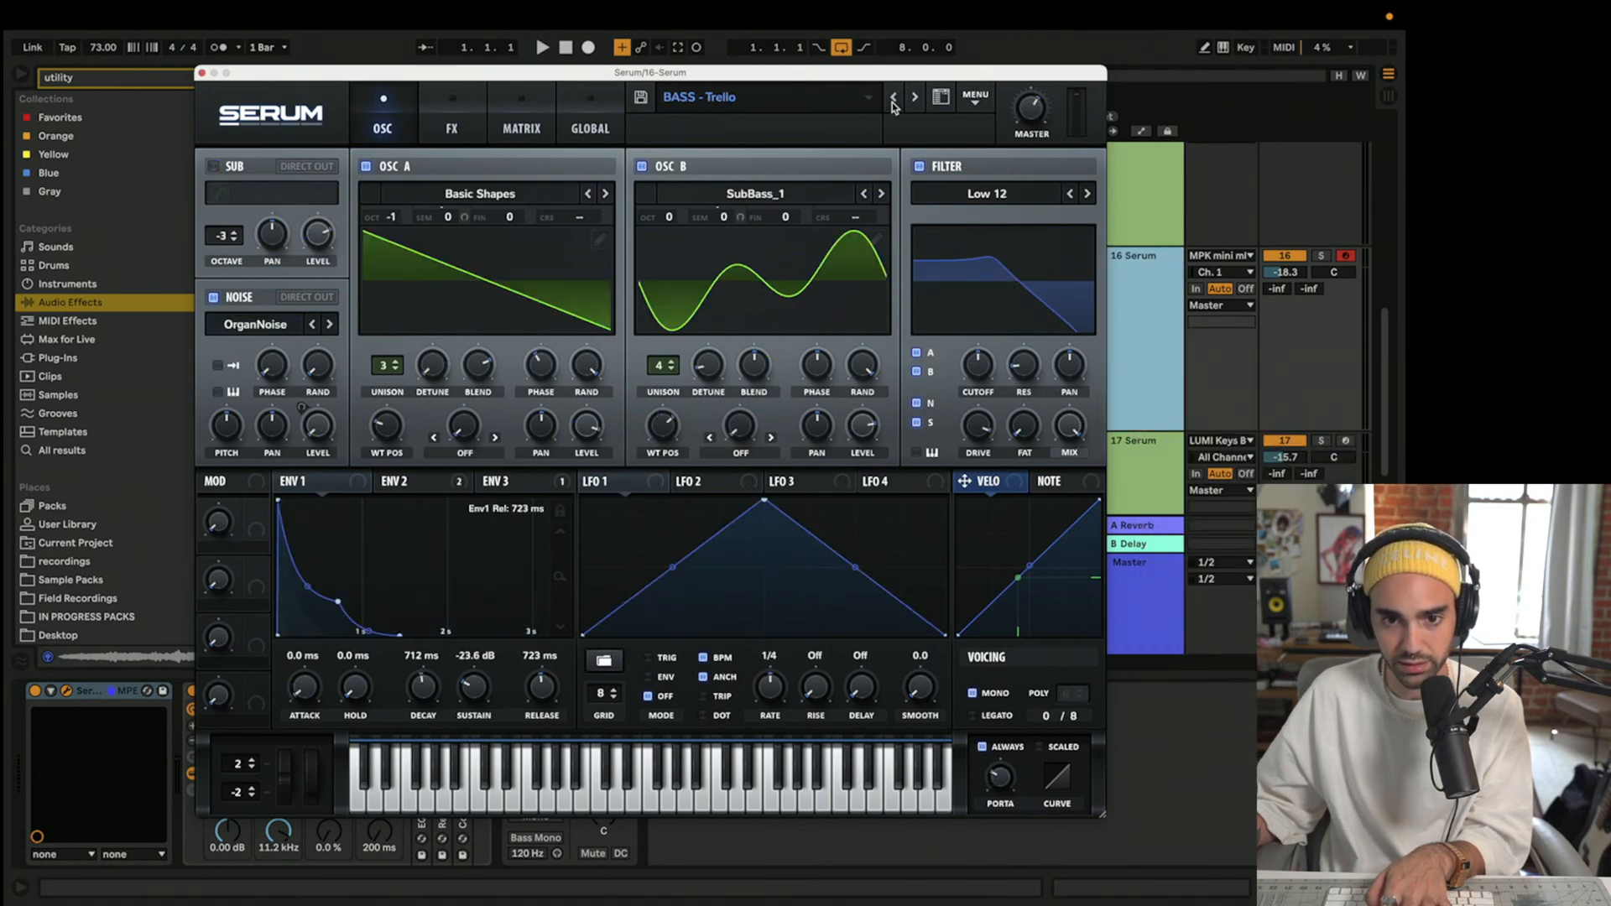
pyautogui.click(893, 103)
pyautogui.click(893, 103)
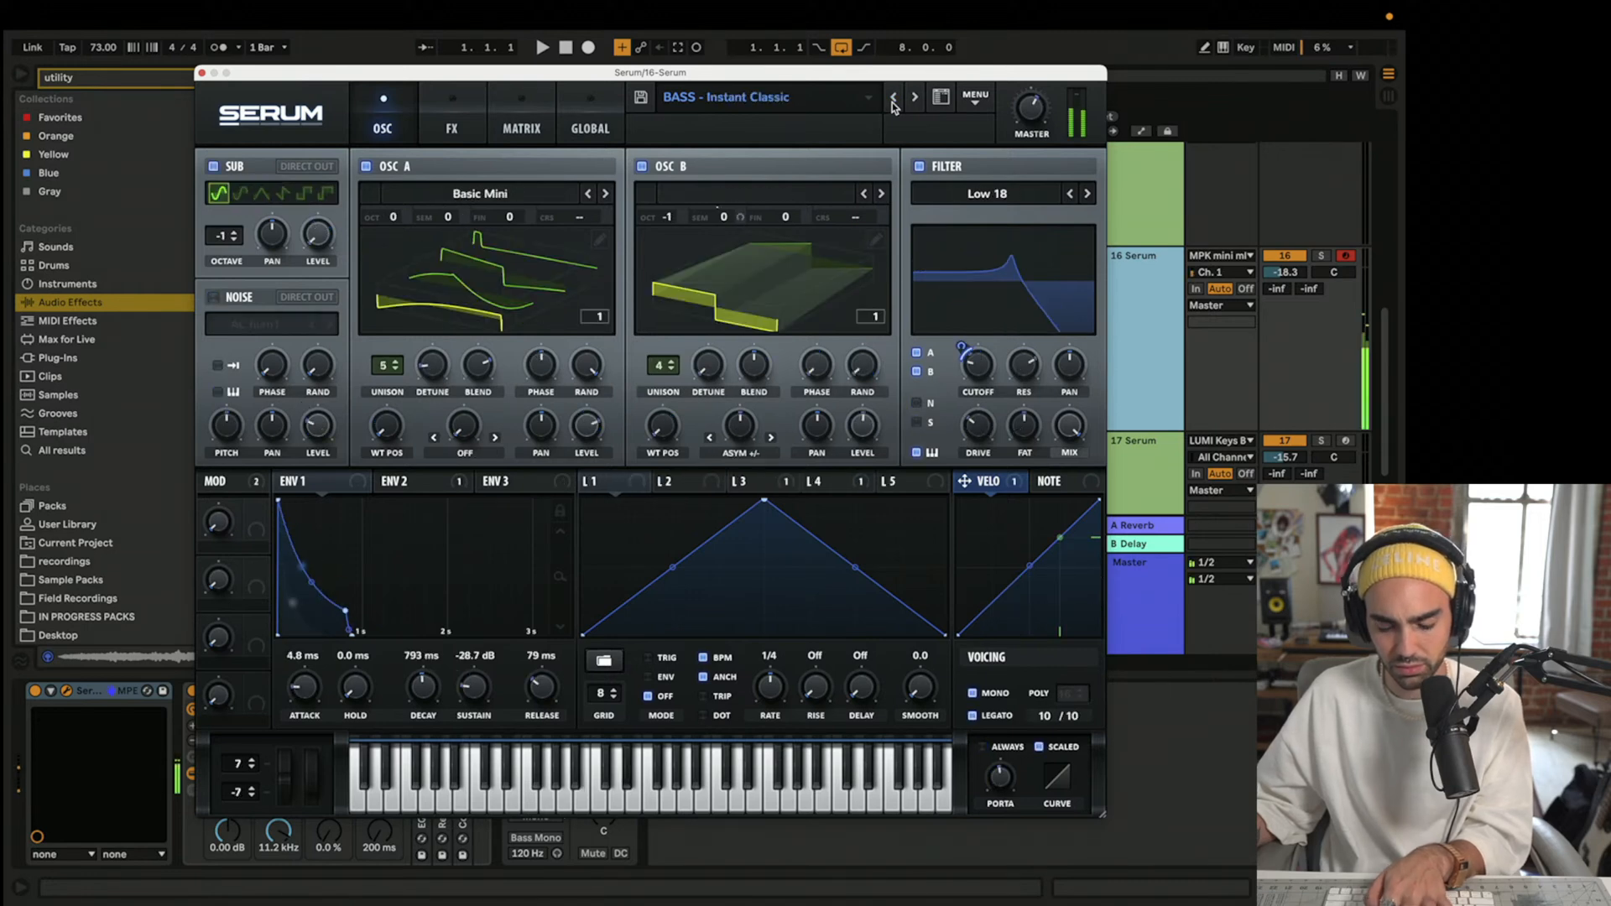
pyautogui.click(914, 99)
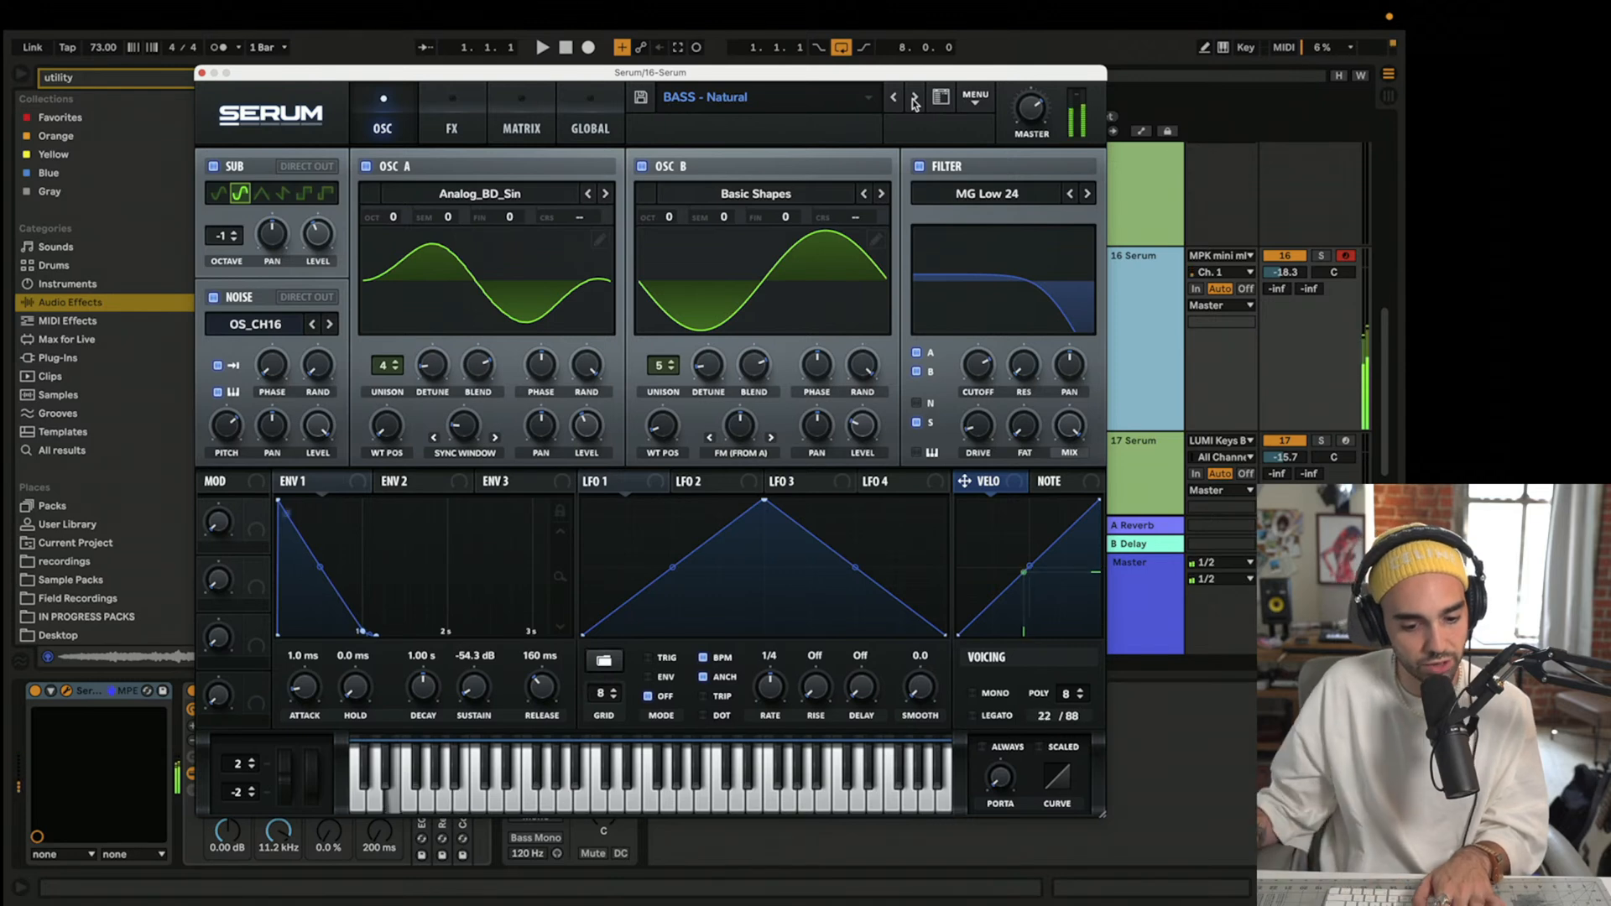
pyautogui.click(914, 98)
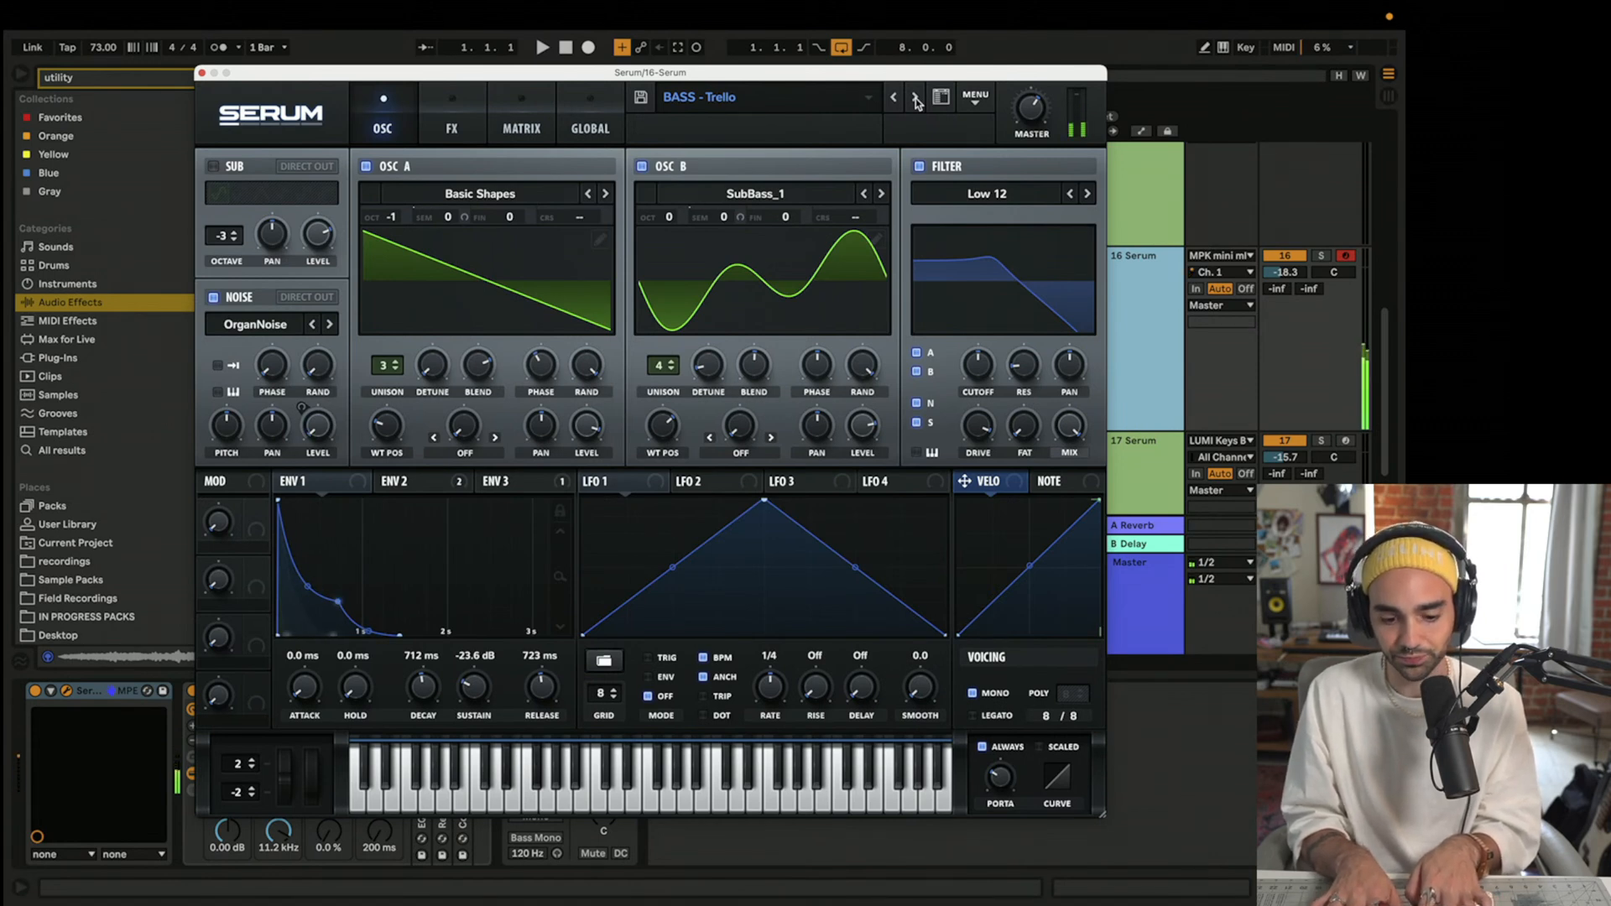
pyautogui.click(915, 99)
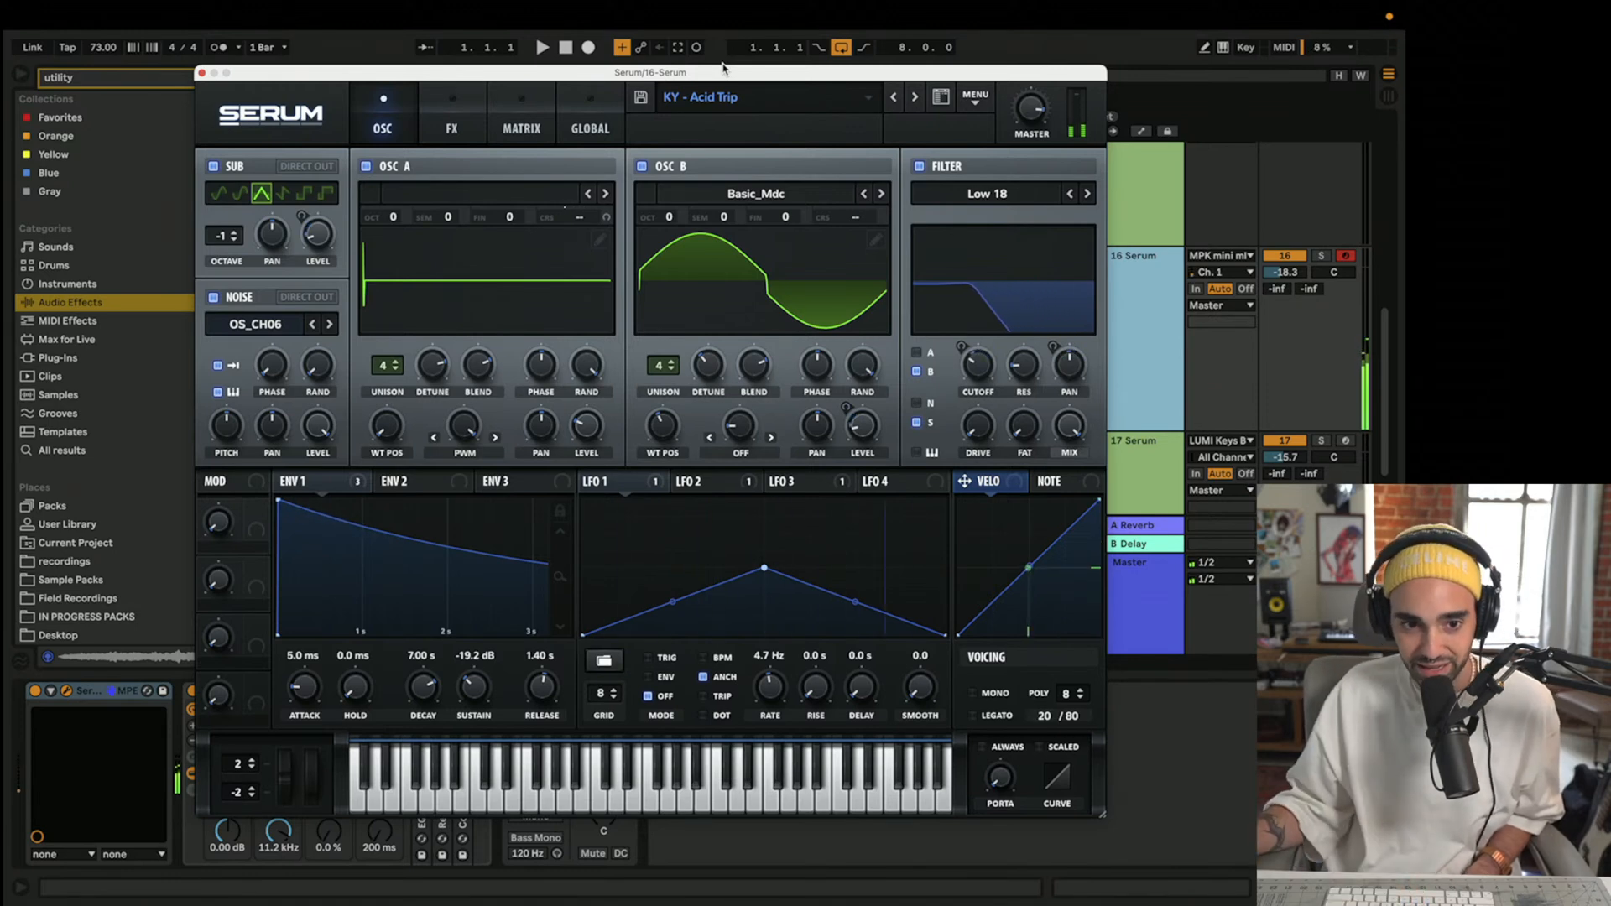
# - In KY - Acid Trip's effects, switch off Delay and Filter, and compare the sound with Hyper/Dimension and Reverb off and back on
pyautogui.click(458, 115)
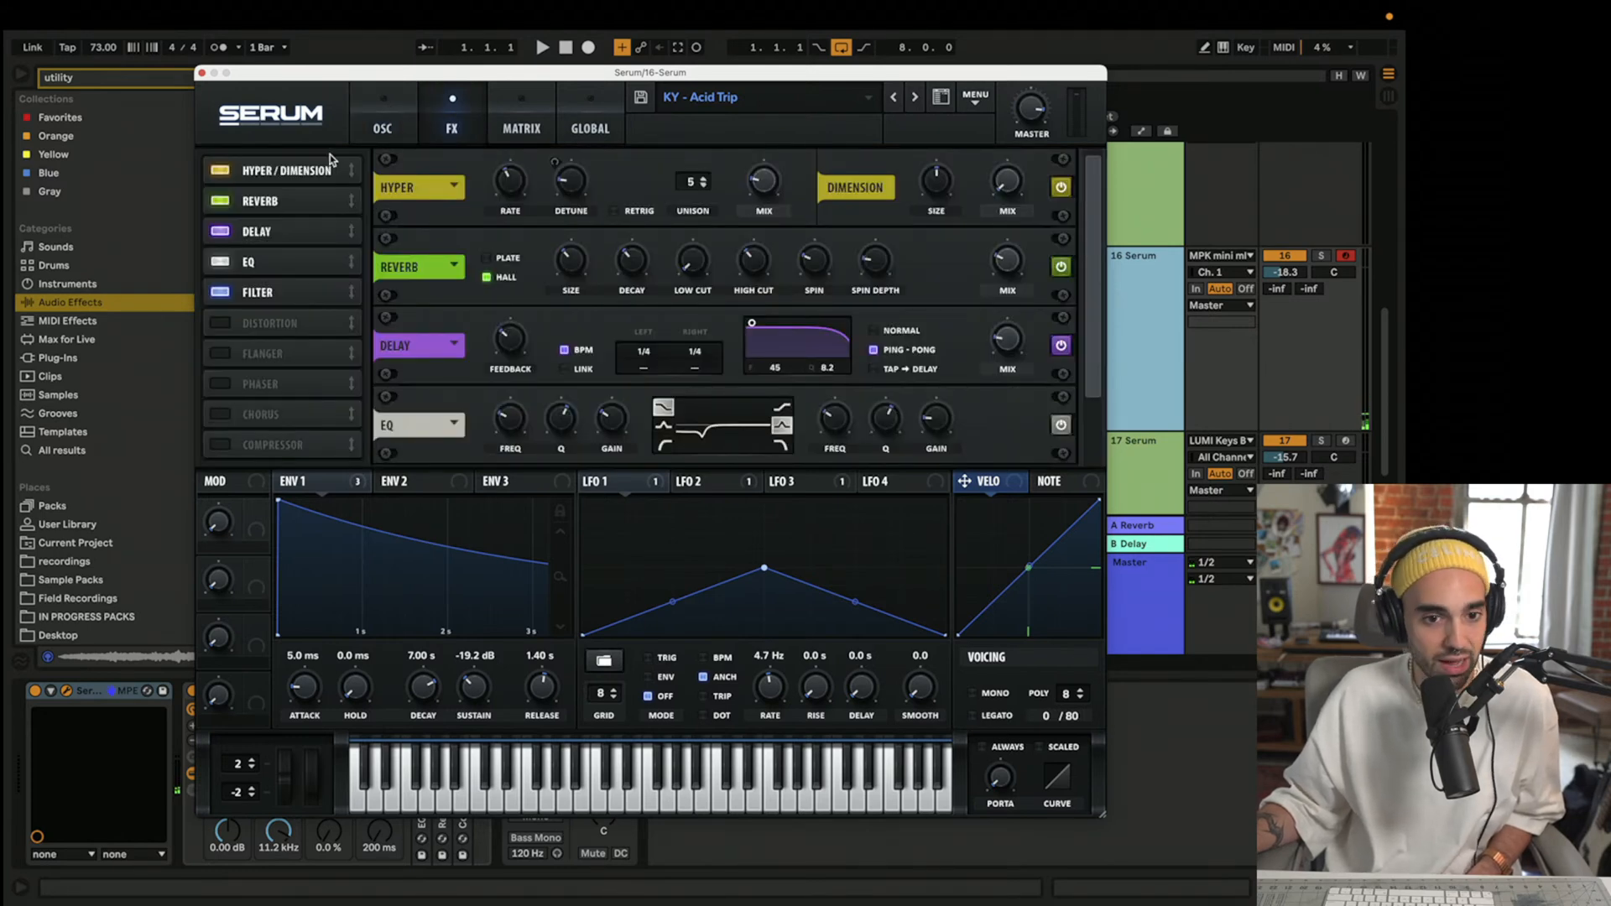
pyautogui.scroll(-3, 382, 176)
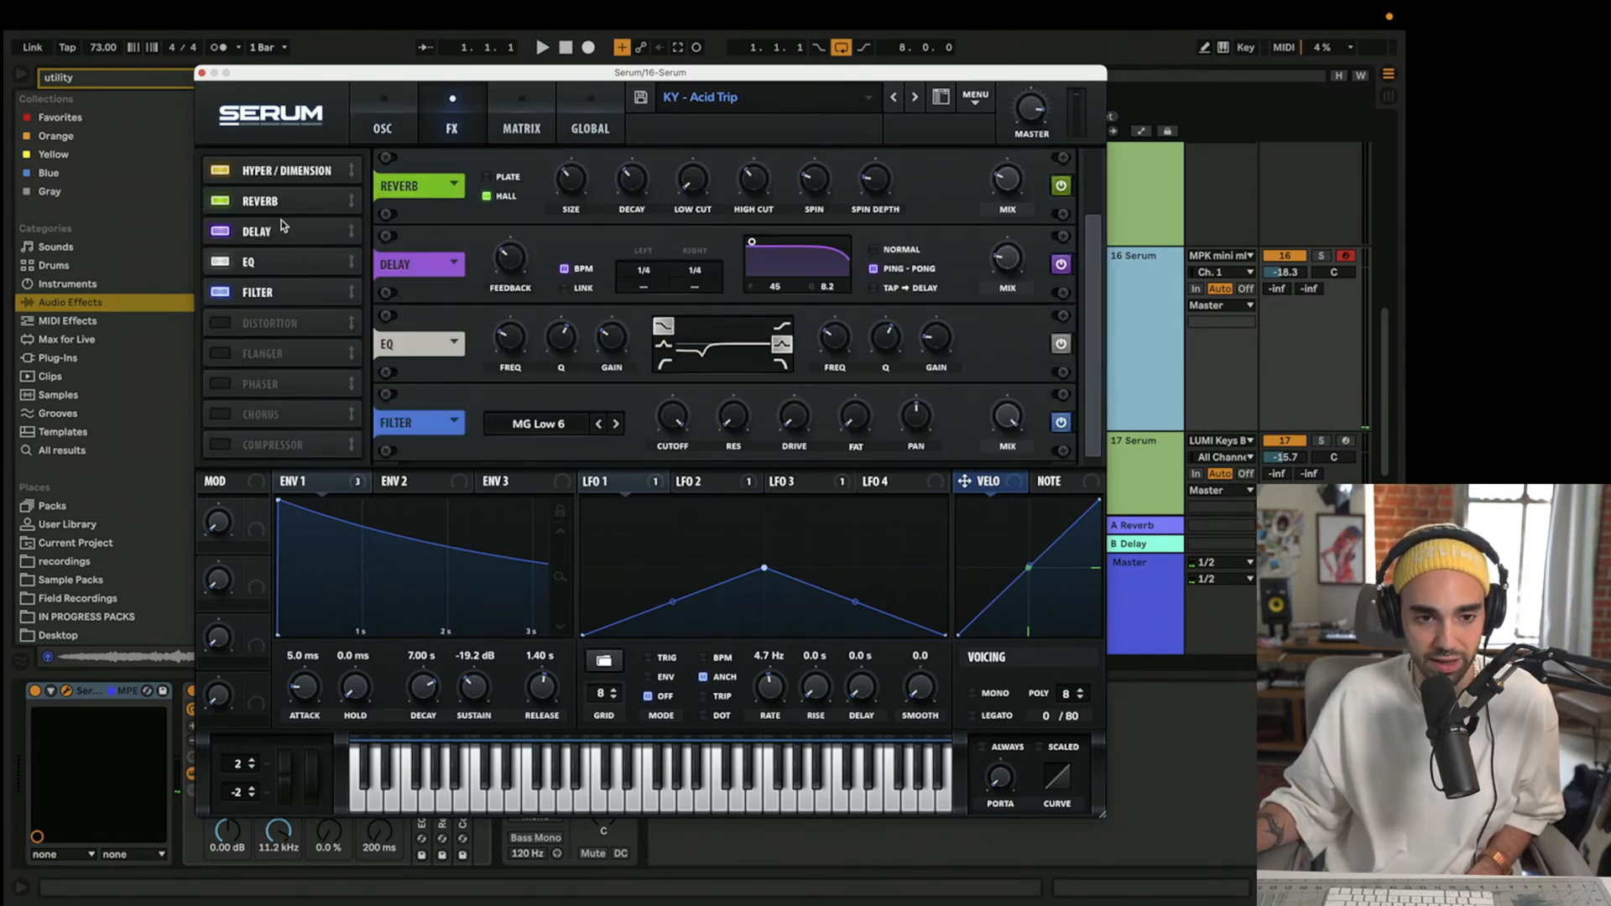
pyautogui.click(221, 232)
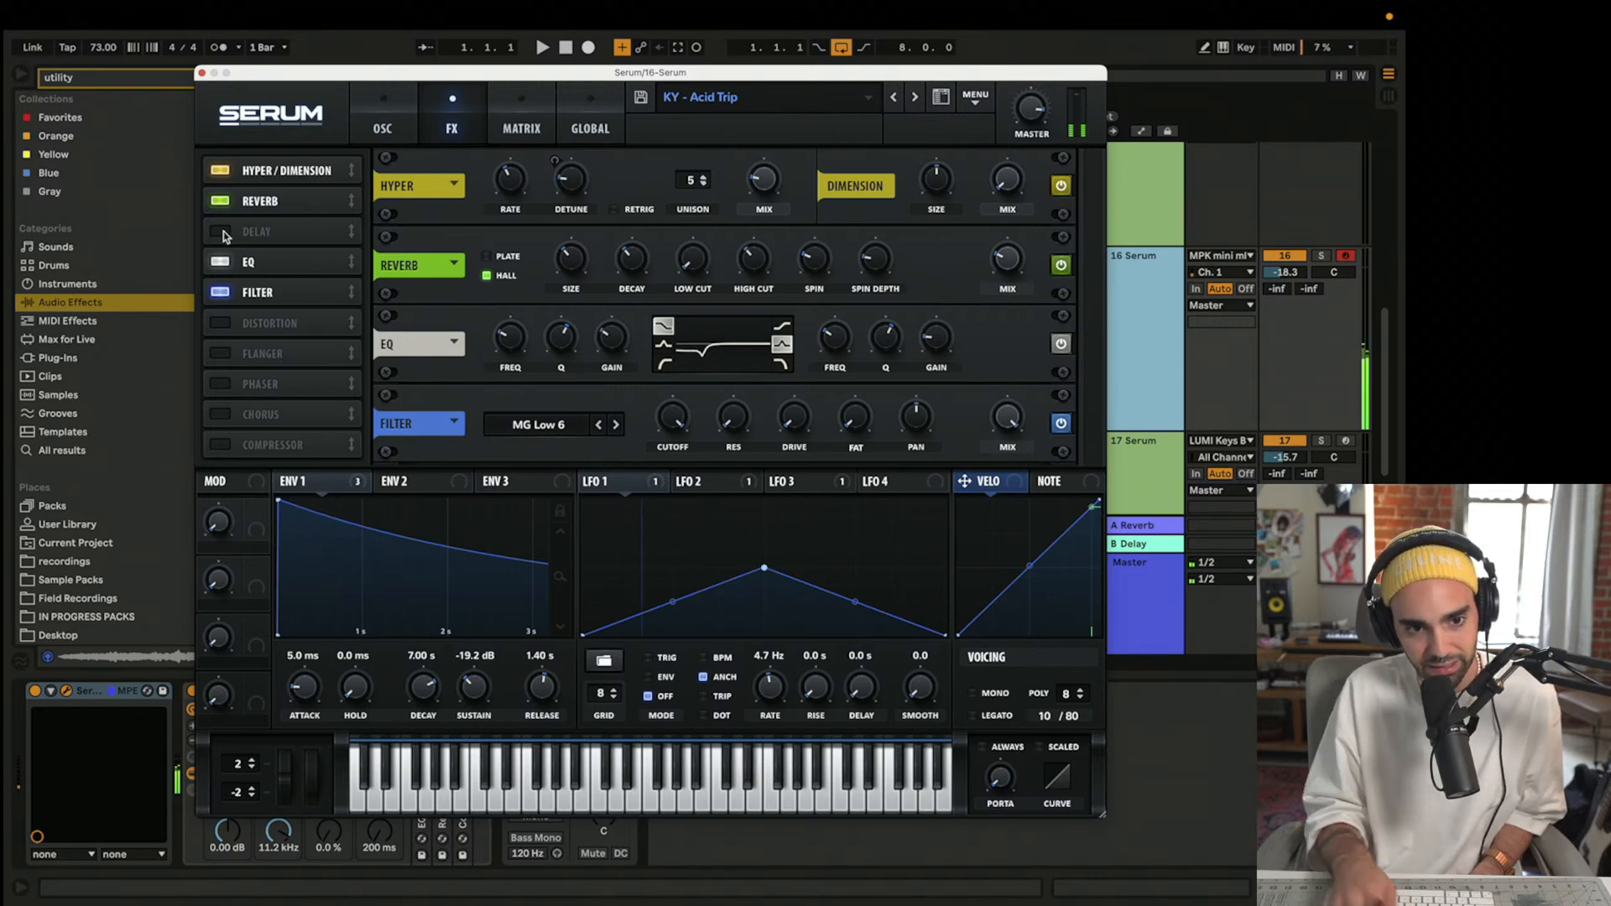
pyautogui.click(220, 172)
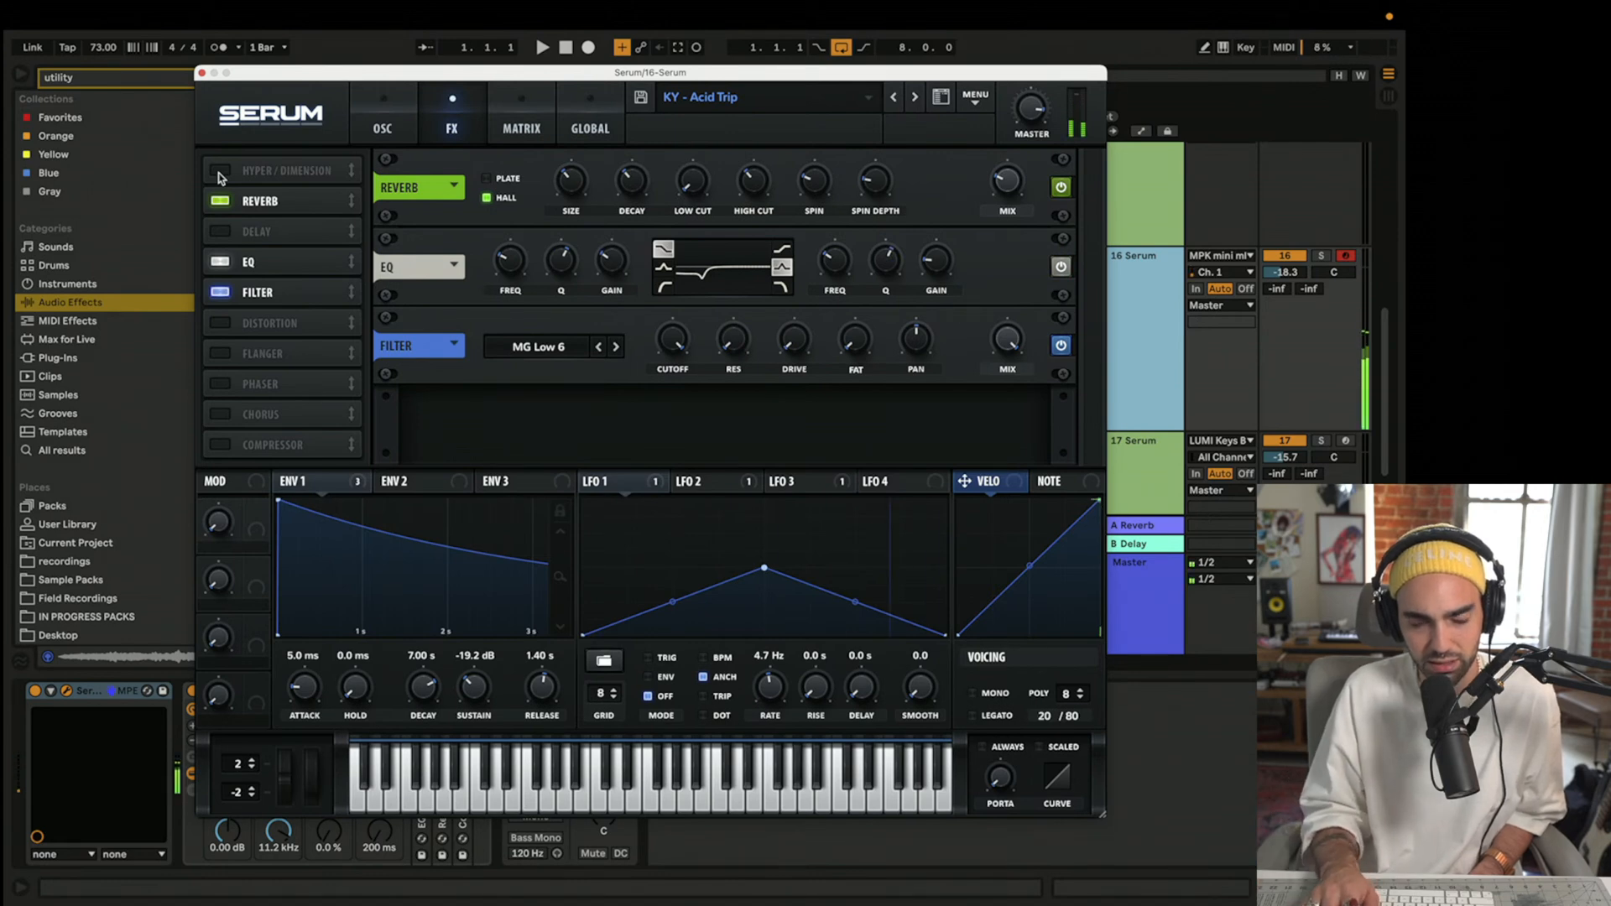
pyautogui.click(219, 201)
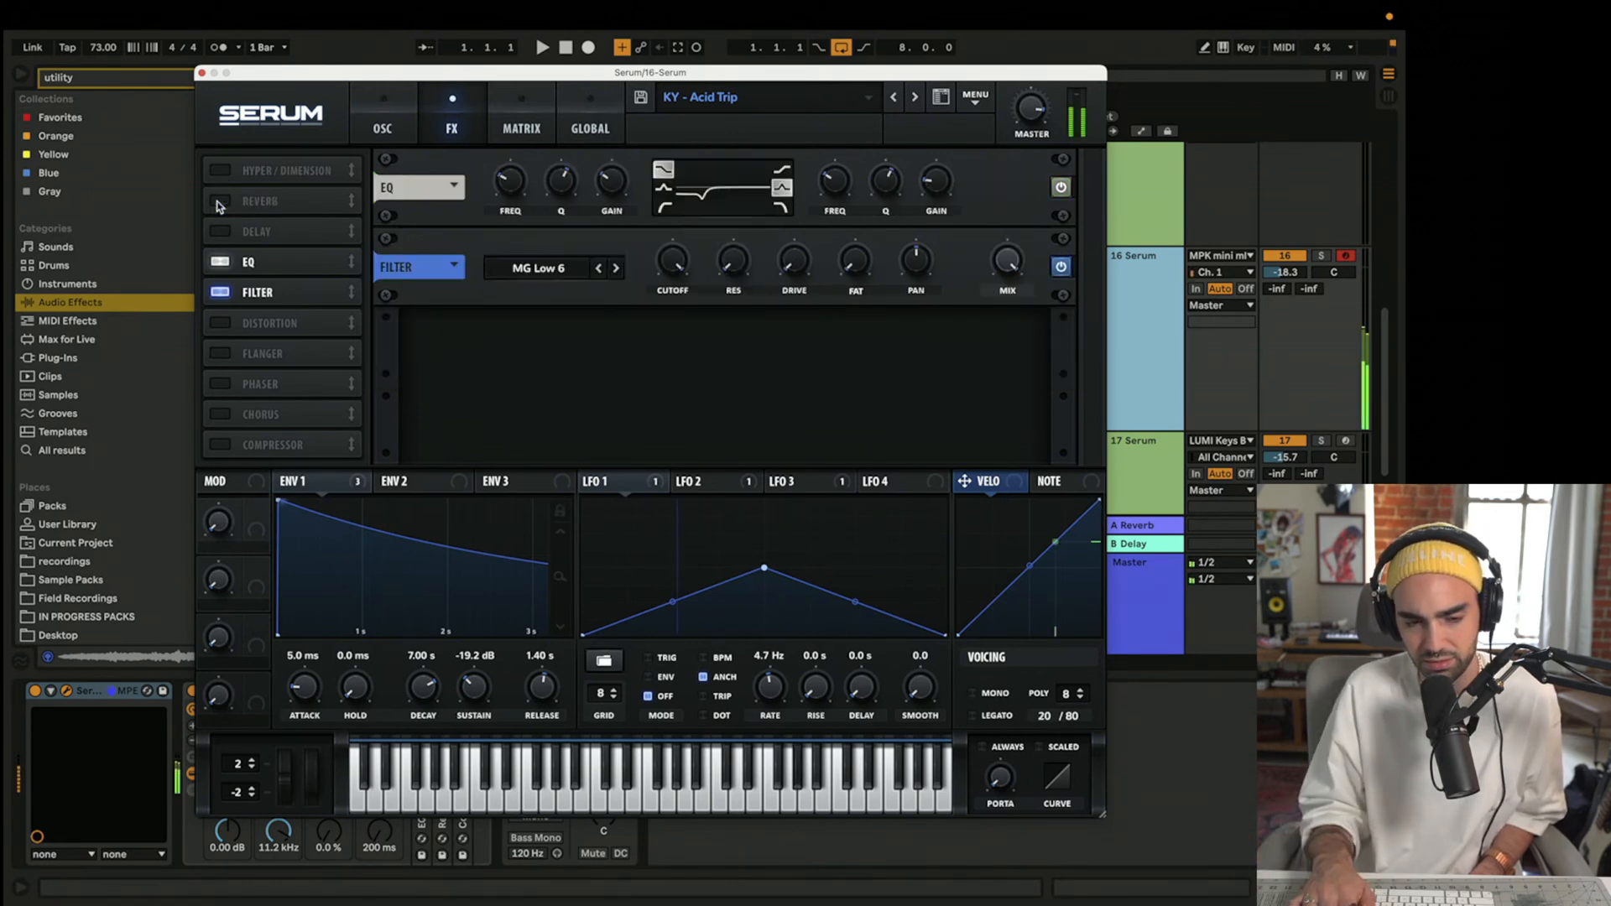
pyautogui.click(219, 293)
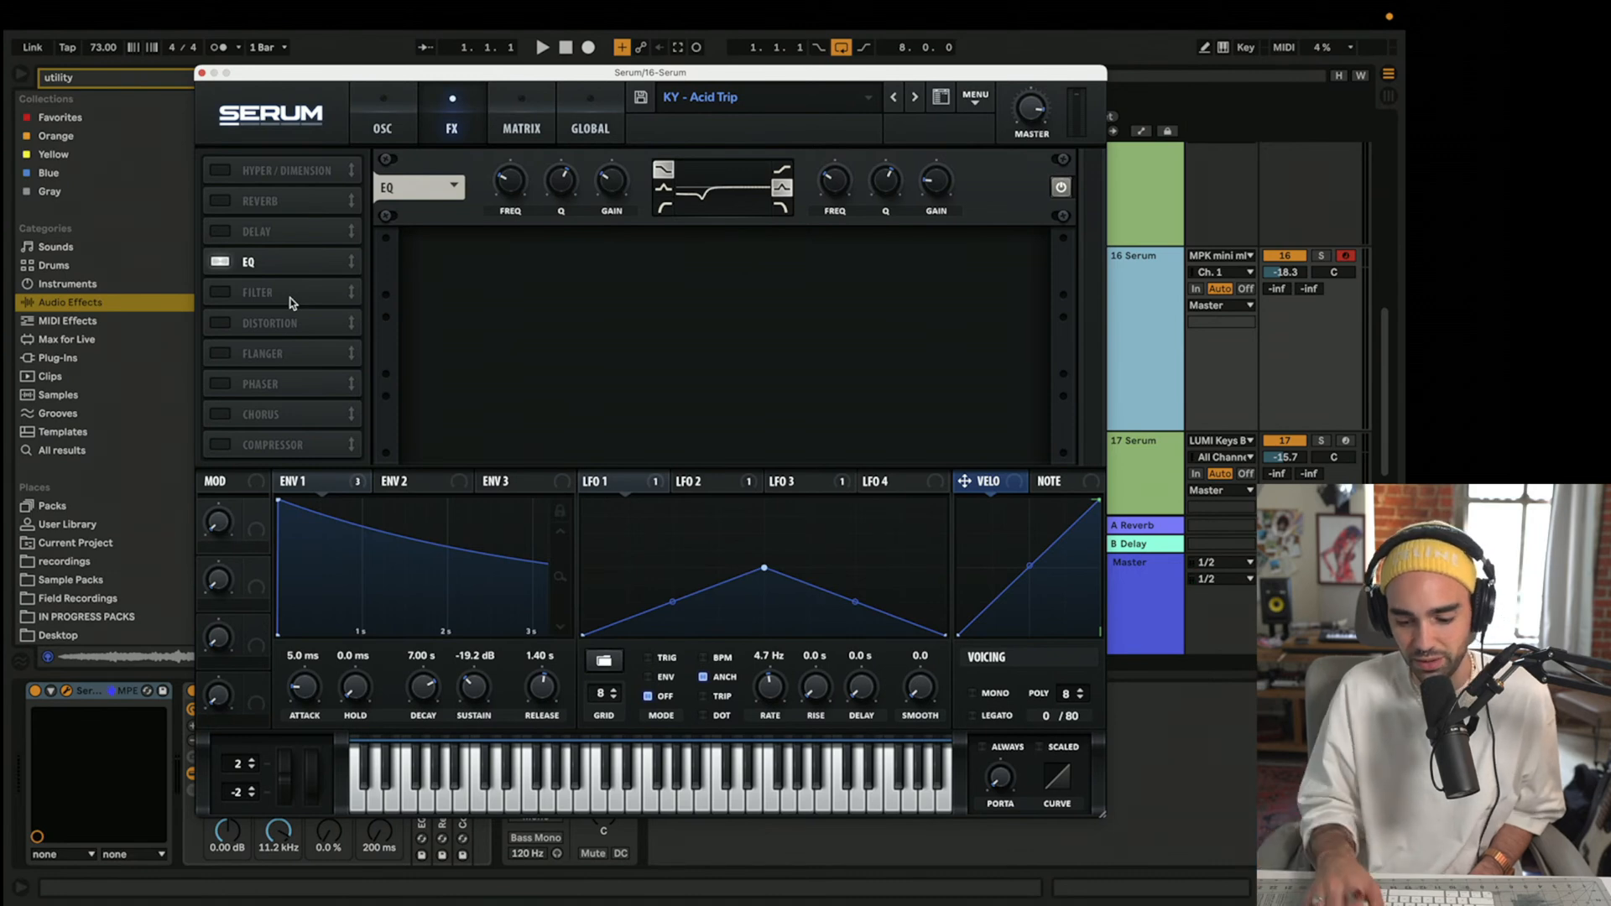
pyautogui.click(219, 201)
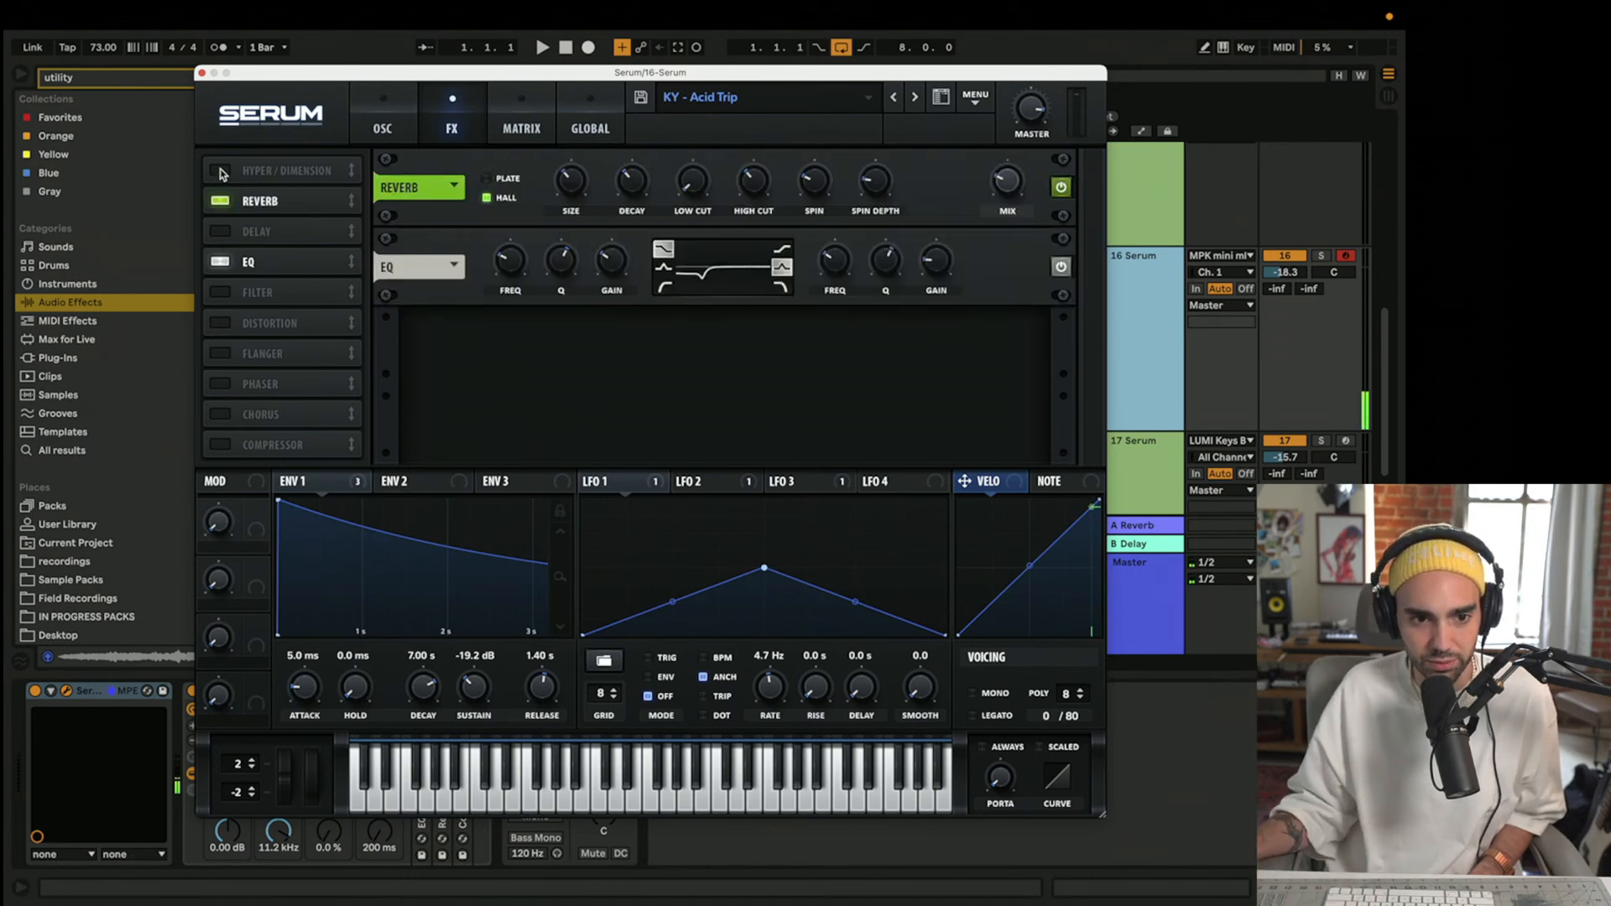
pyautogui.click(219, 171)
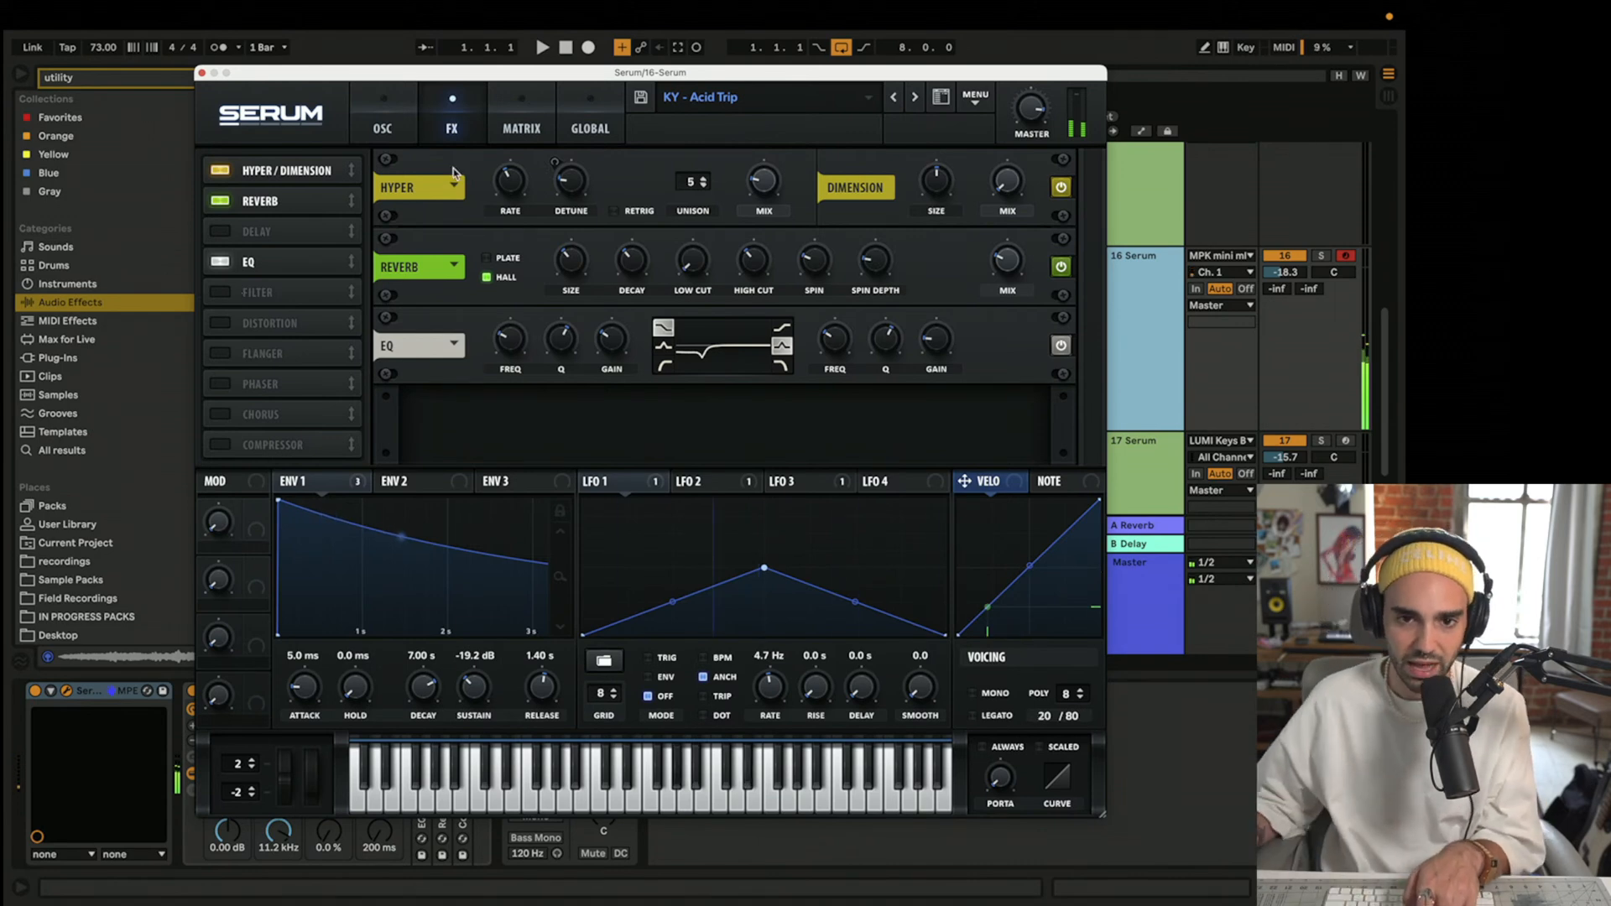
# - Audition the presets KY - Amazon and KY - Apothecary, and stop on KY - Asteroid
pyautogui.moveTo(839, 9)
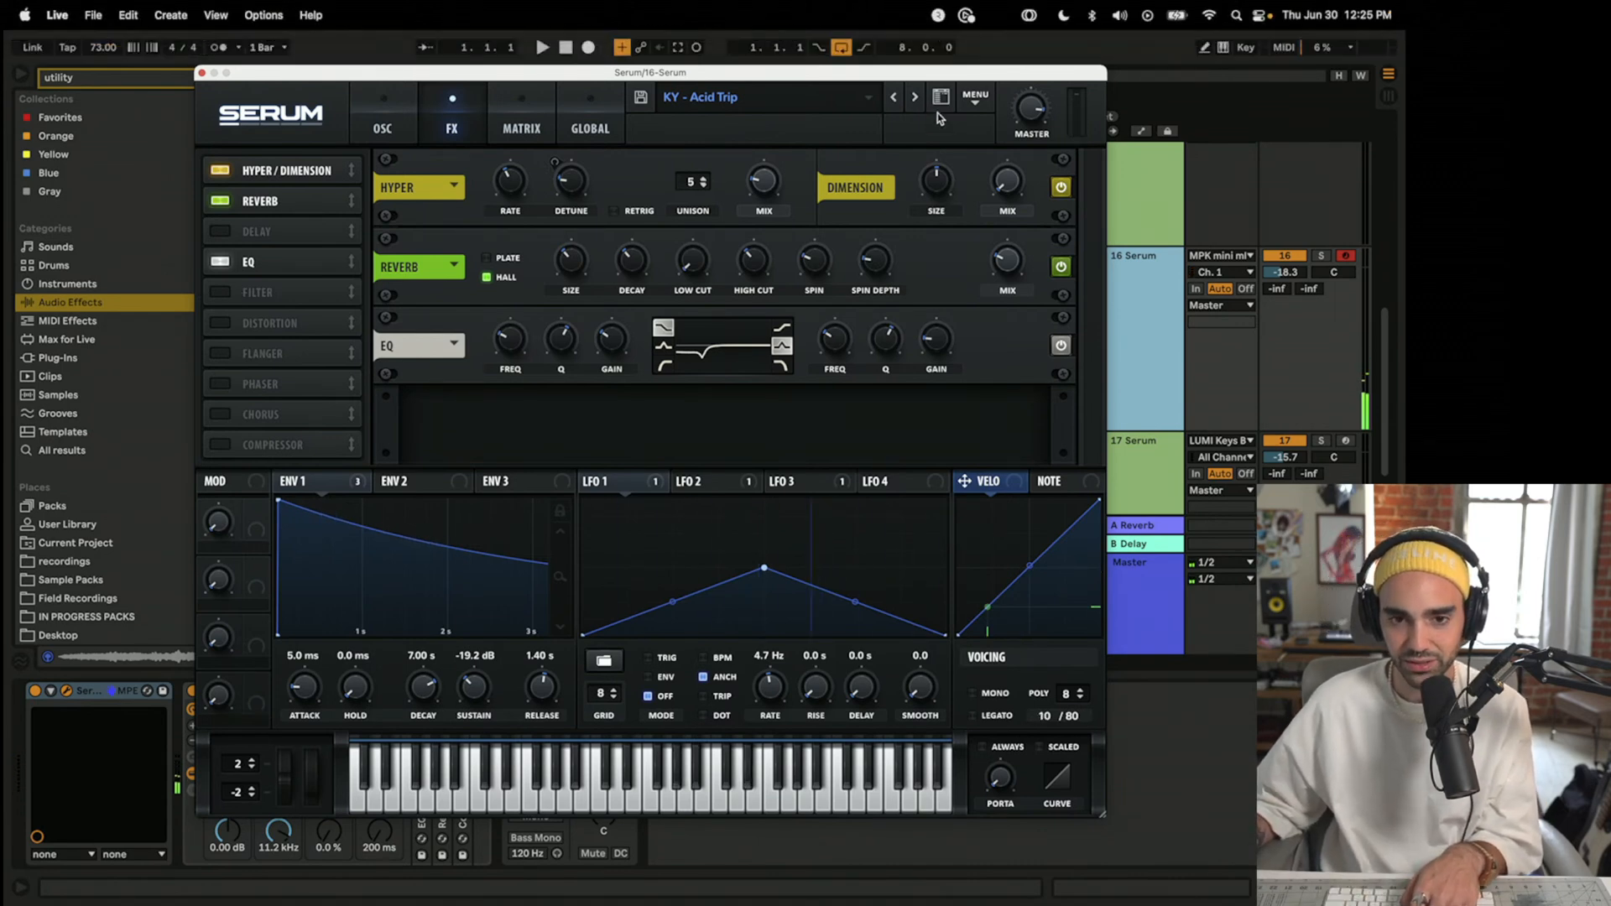
pyautogui.click(915, 97)
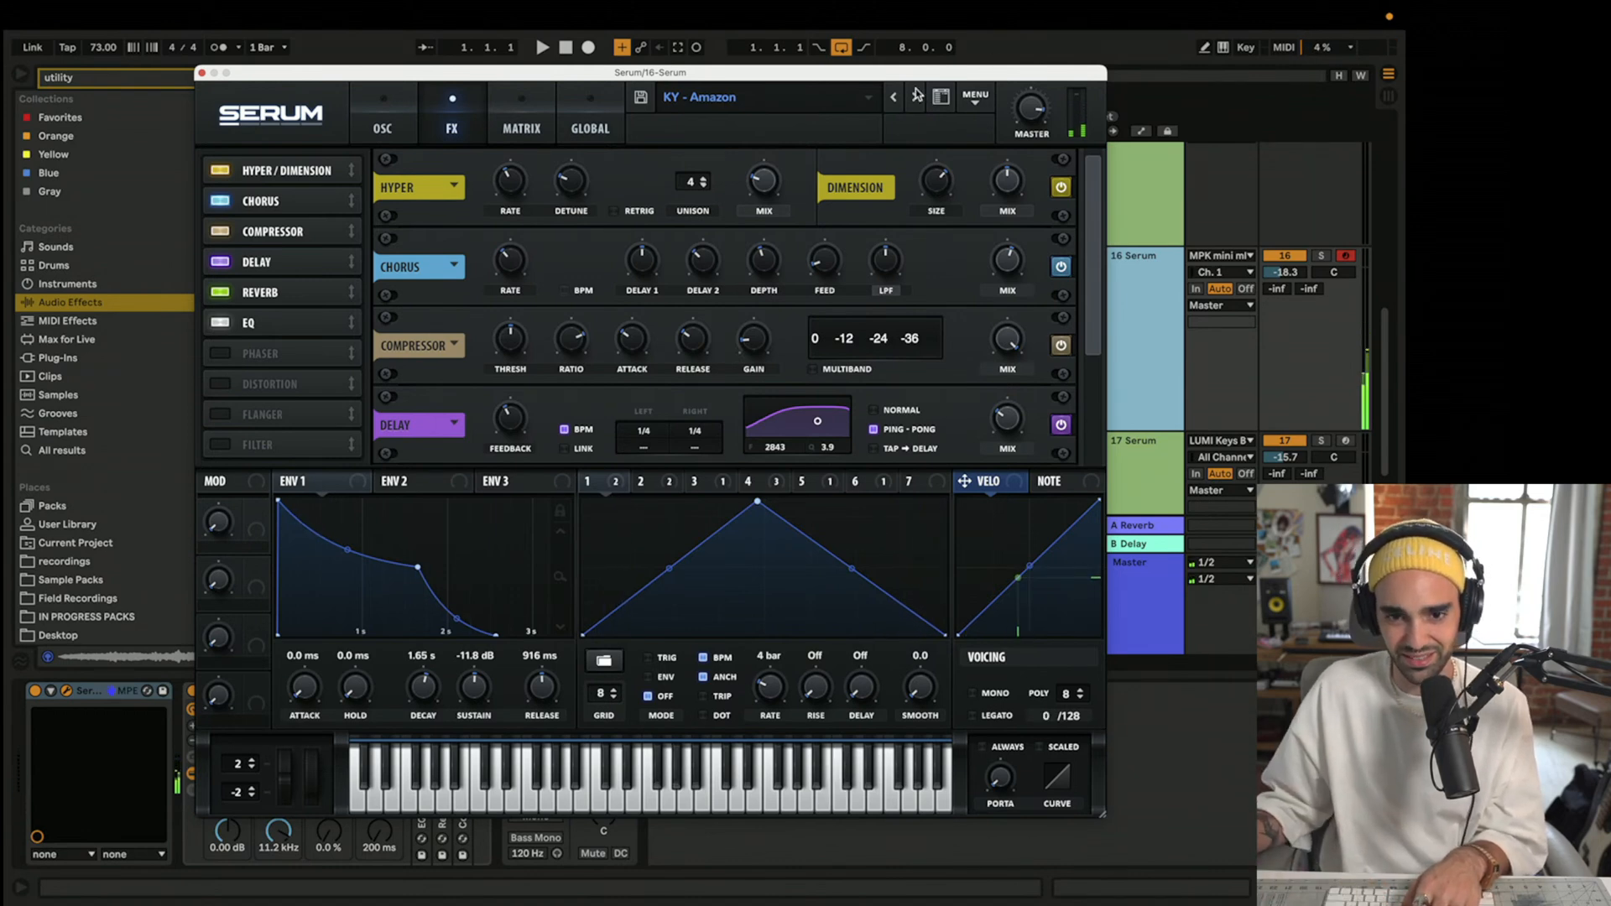
pyautogui.click(917, 97)
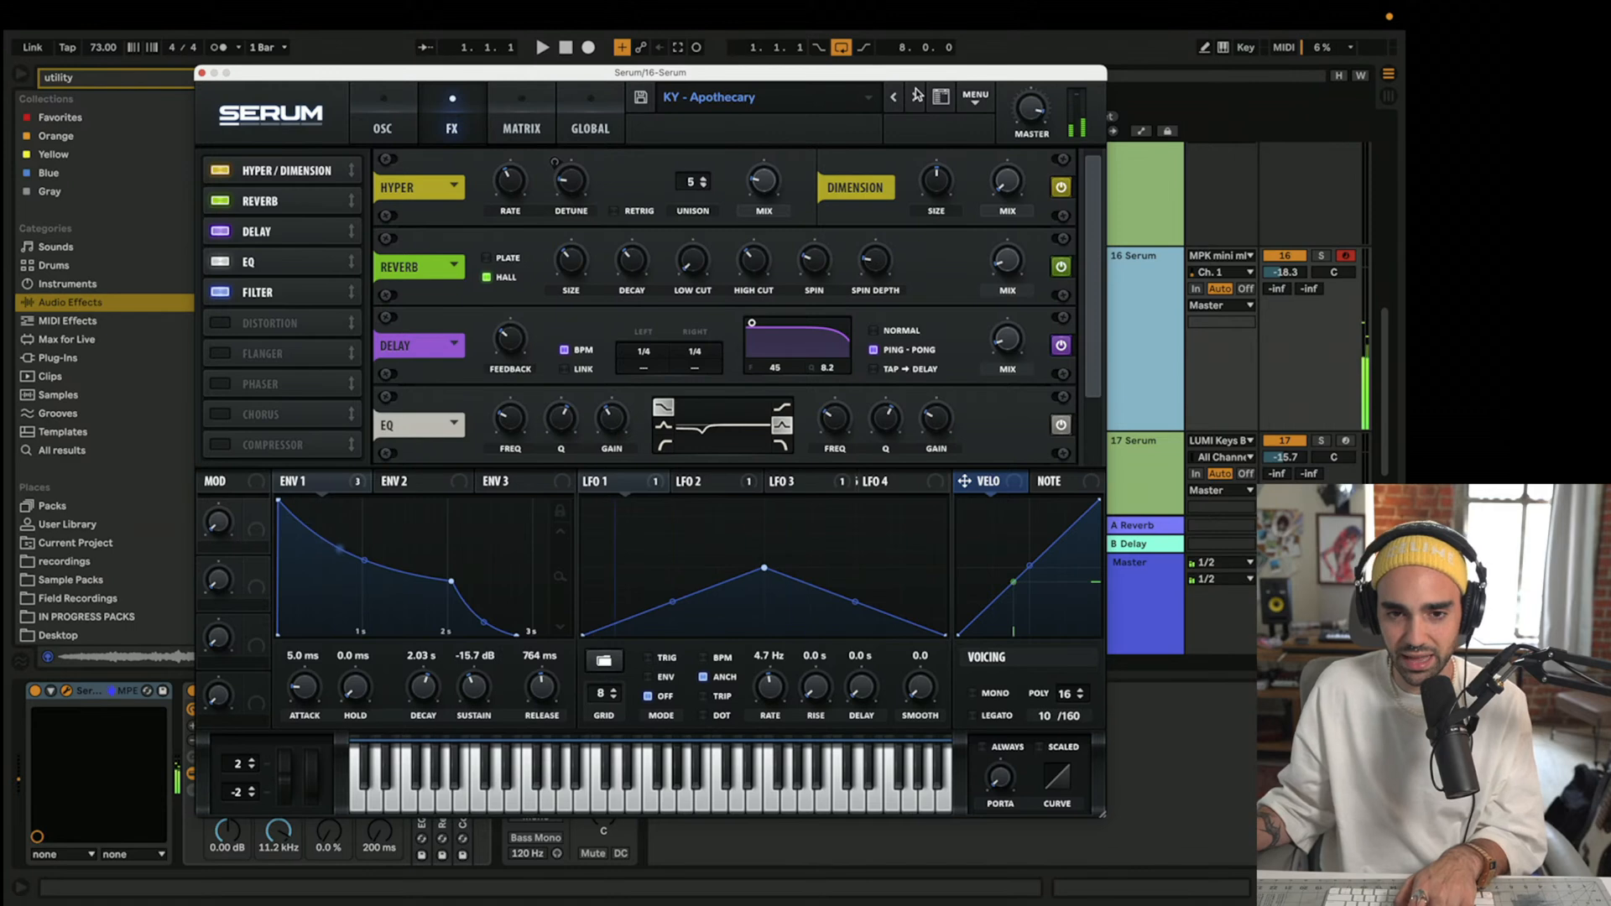
pyautogui.click(917, 96)
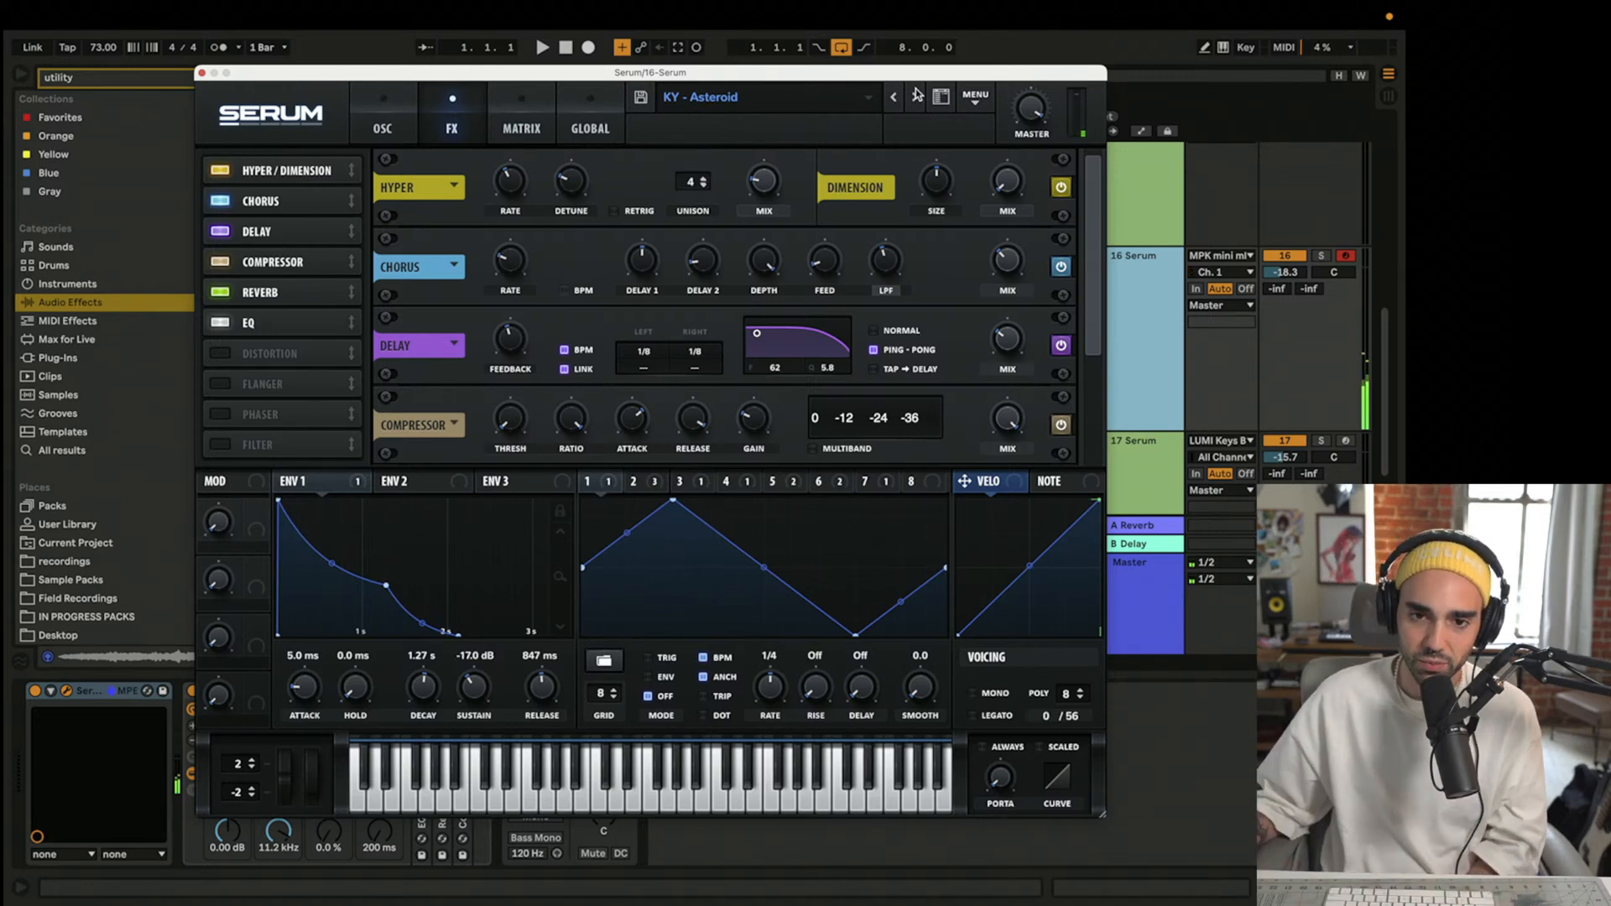
# - Close the Serum window, duplicate track 16 Serum and arm the new track 17
pyautogui.click(200, 74)
pyautogui.click(1126, 229)
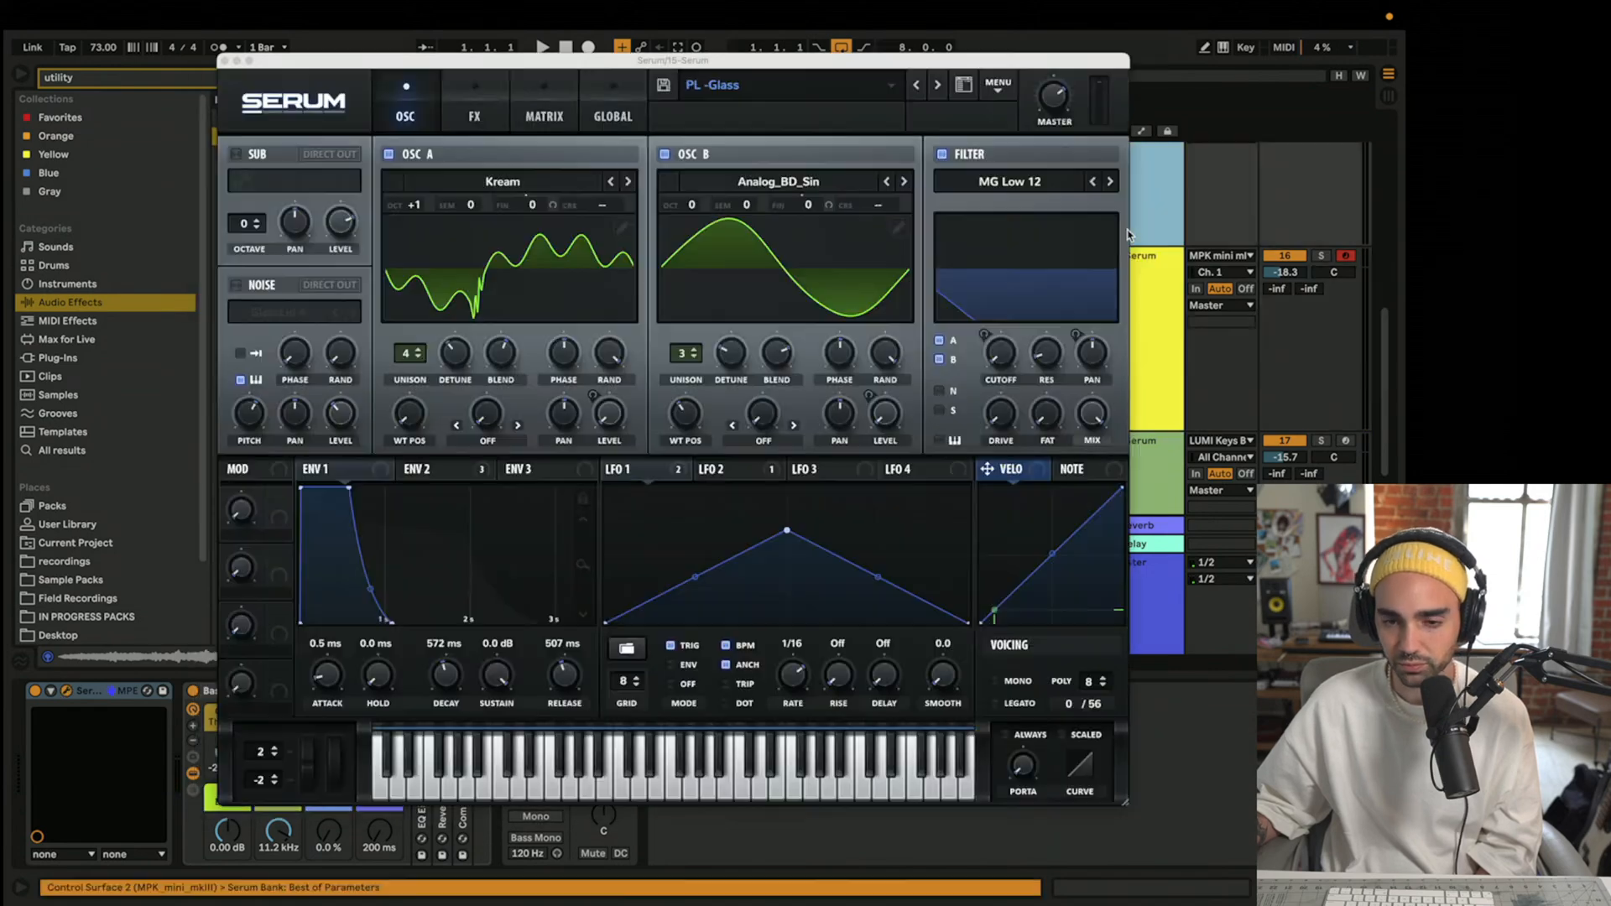
pyautogui.click(1147, 332)
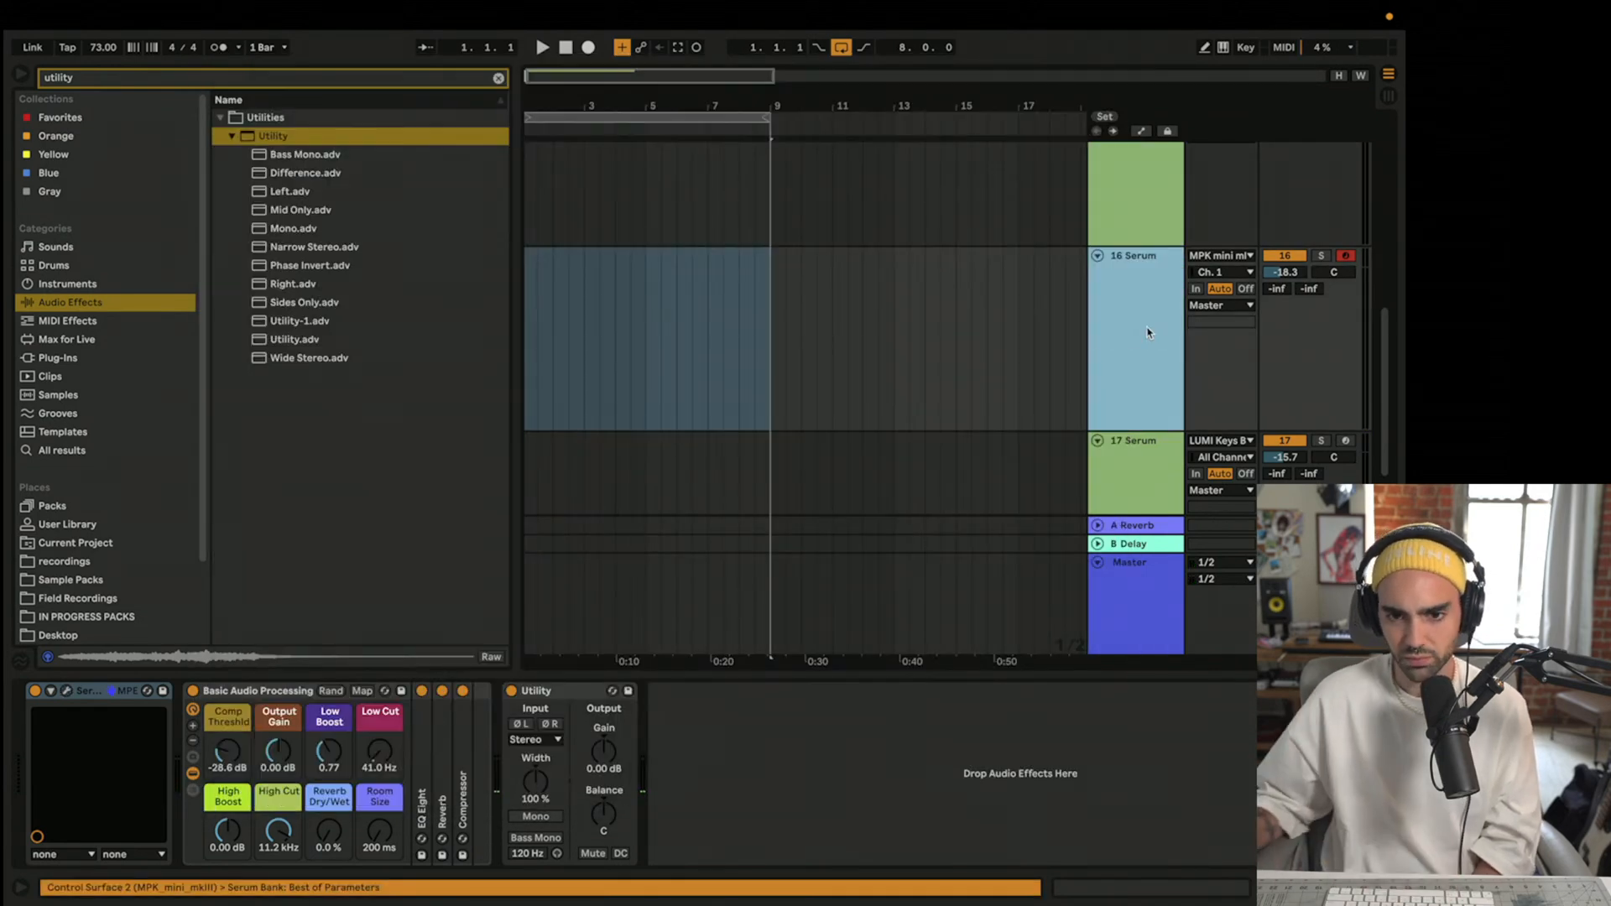
pyautogui.press('super+d')
pyautogui.click(1344, 282)
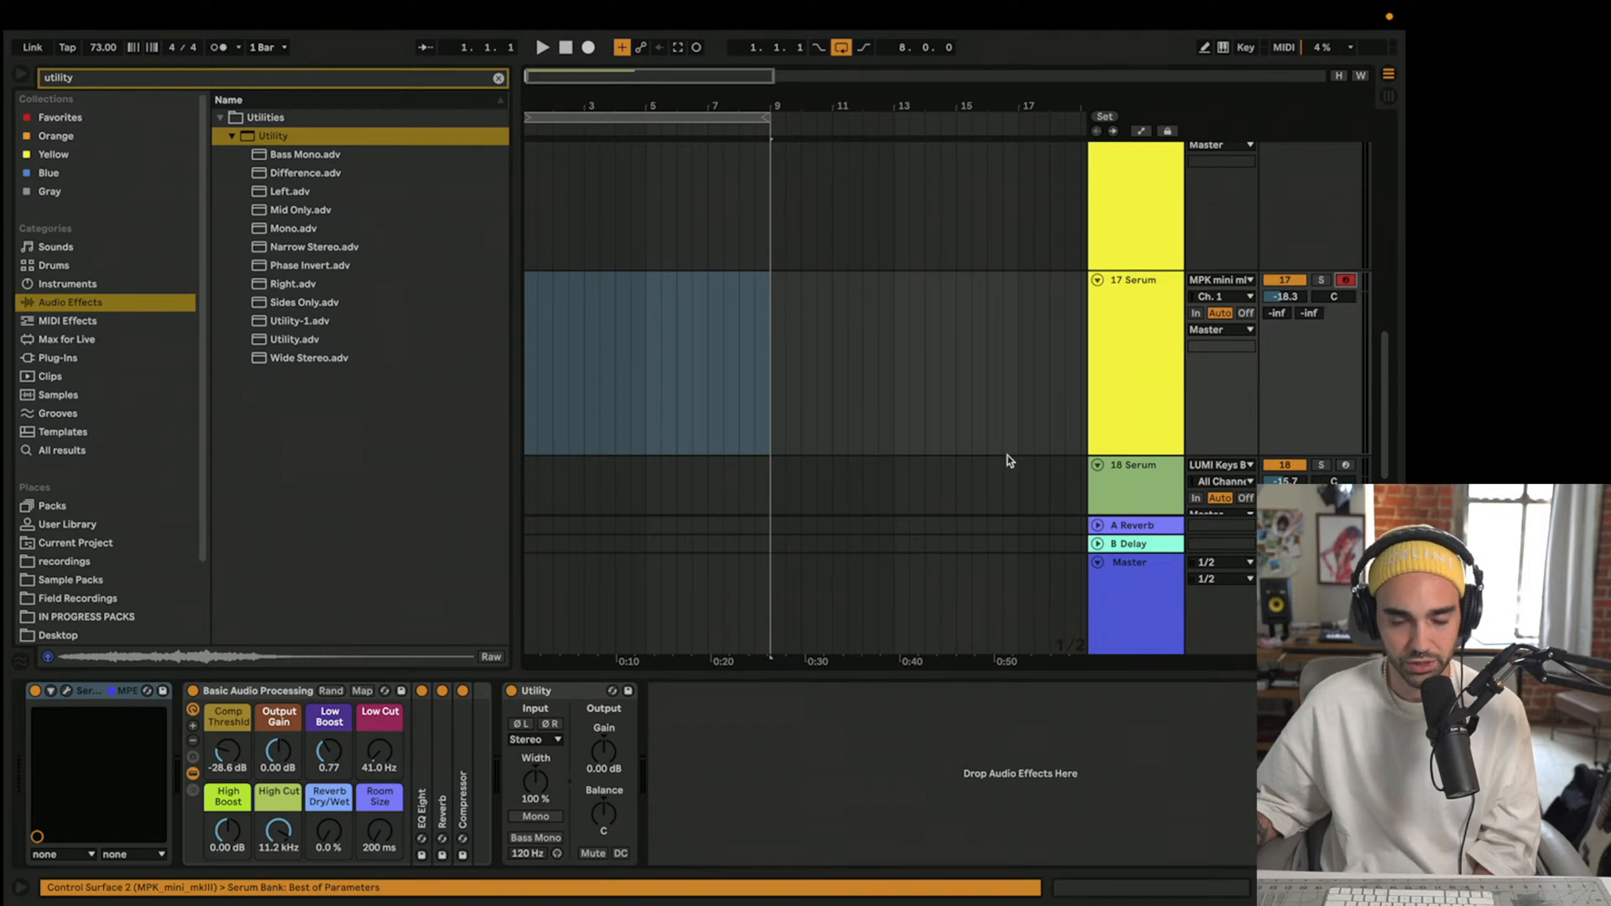
# - Open Serum on track 17, set its interface zoom to 125% and move its window up so the whole interface fits
pyautogui.click(66, 693)
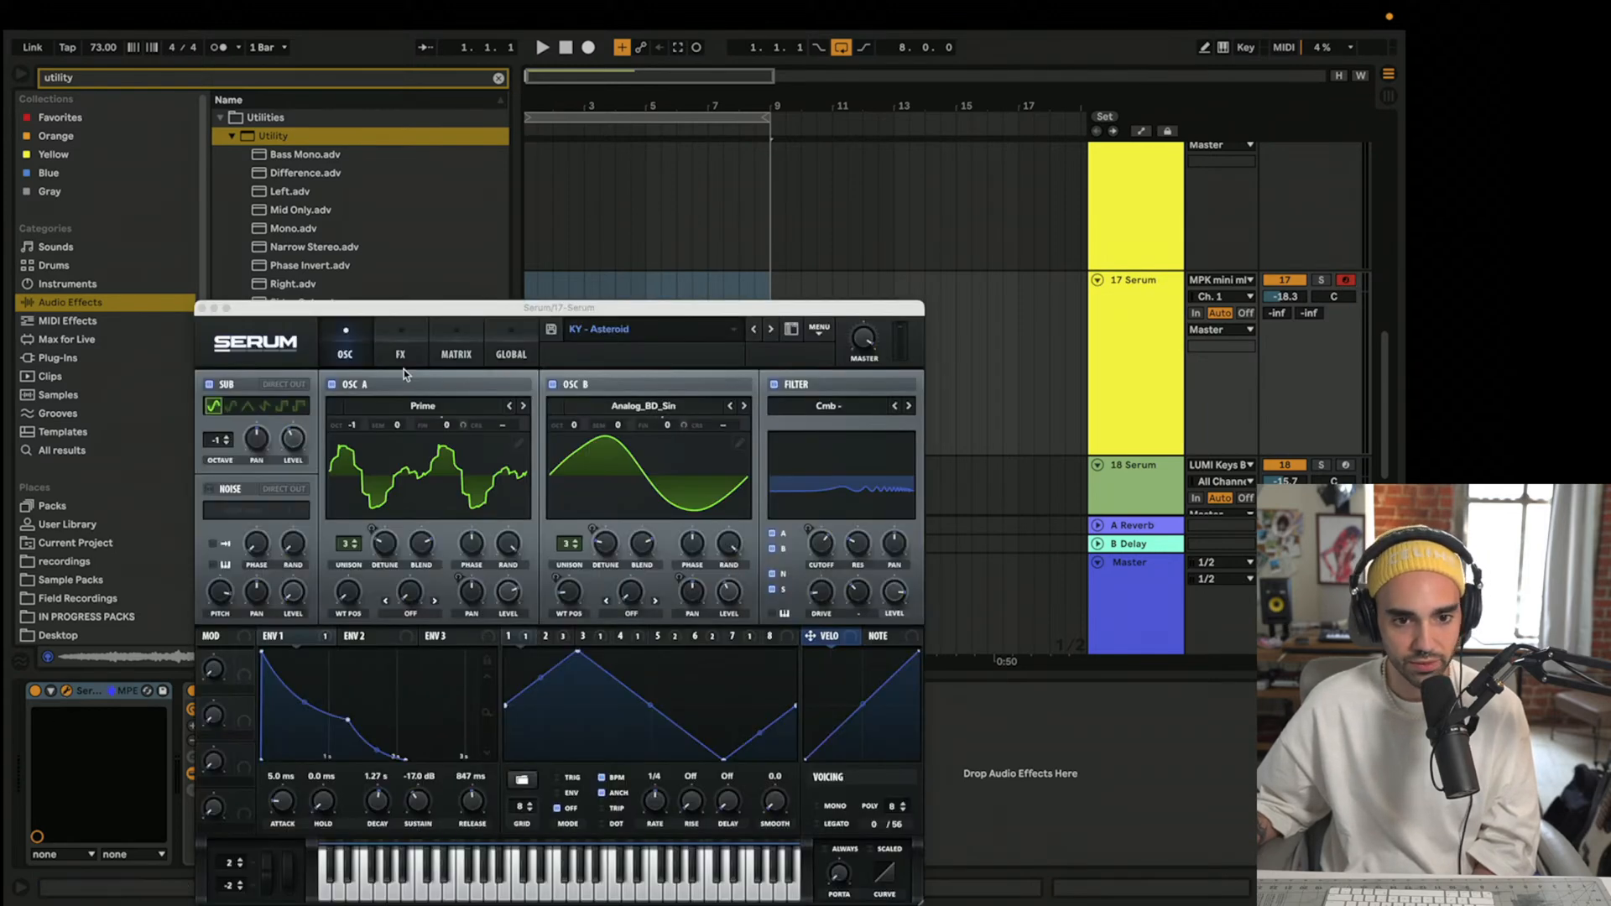
pyautogui.click(257, 336)
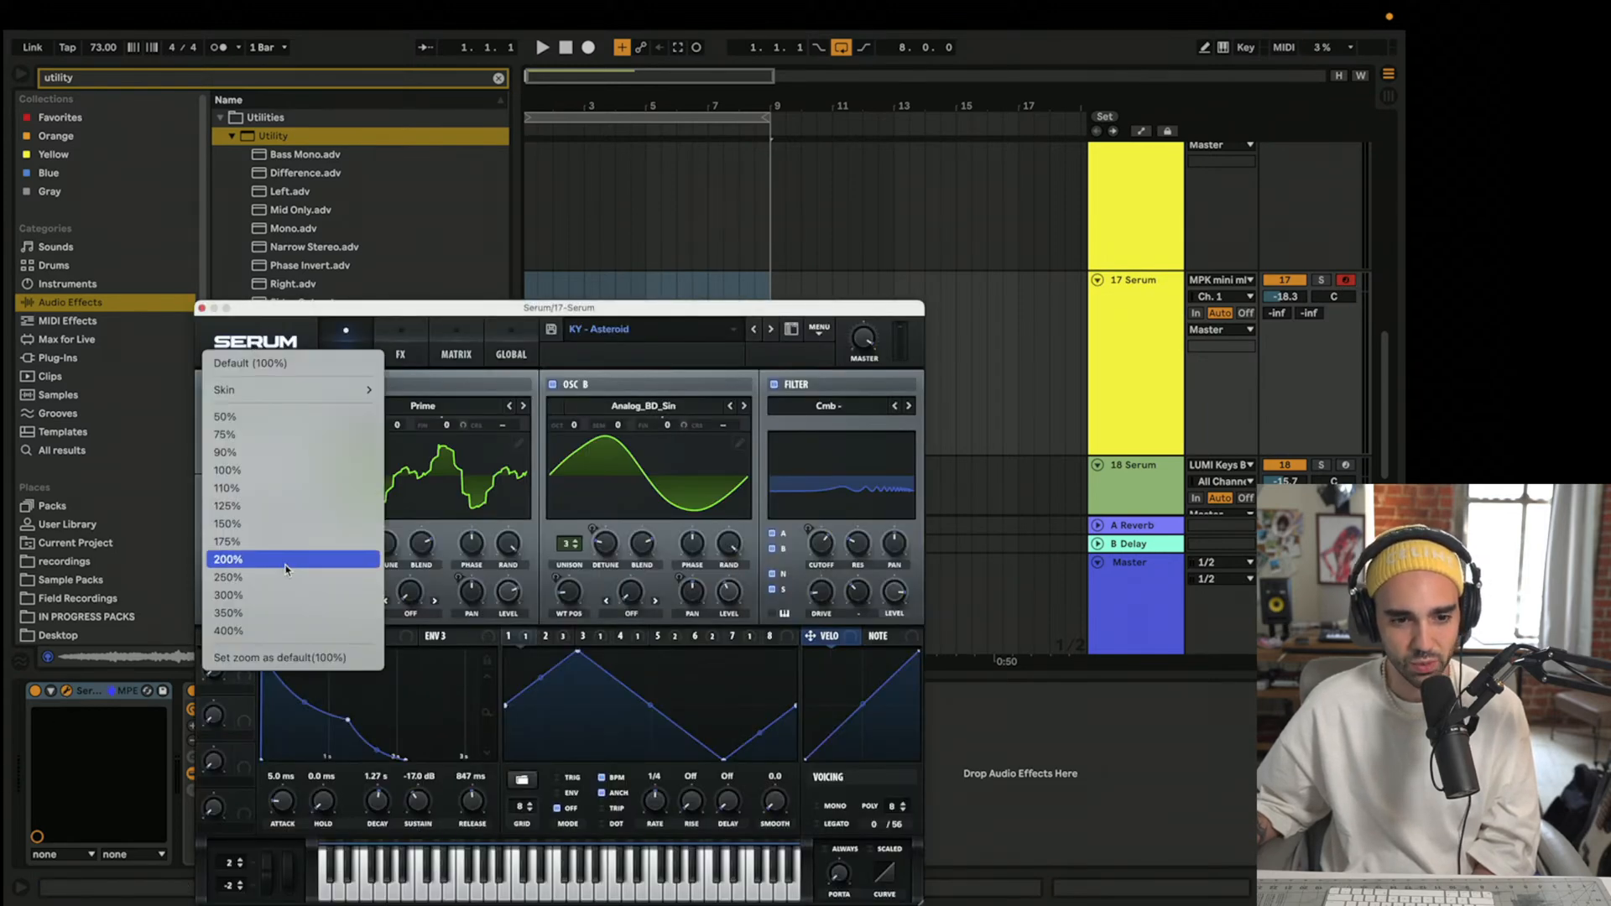
pyautogui.click(293, 506)
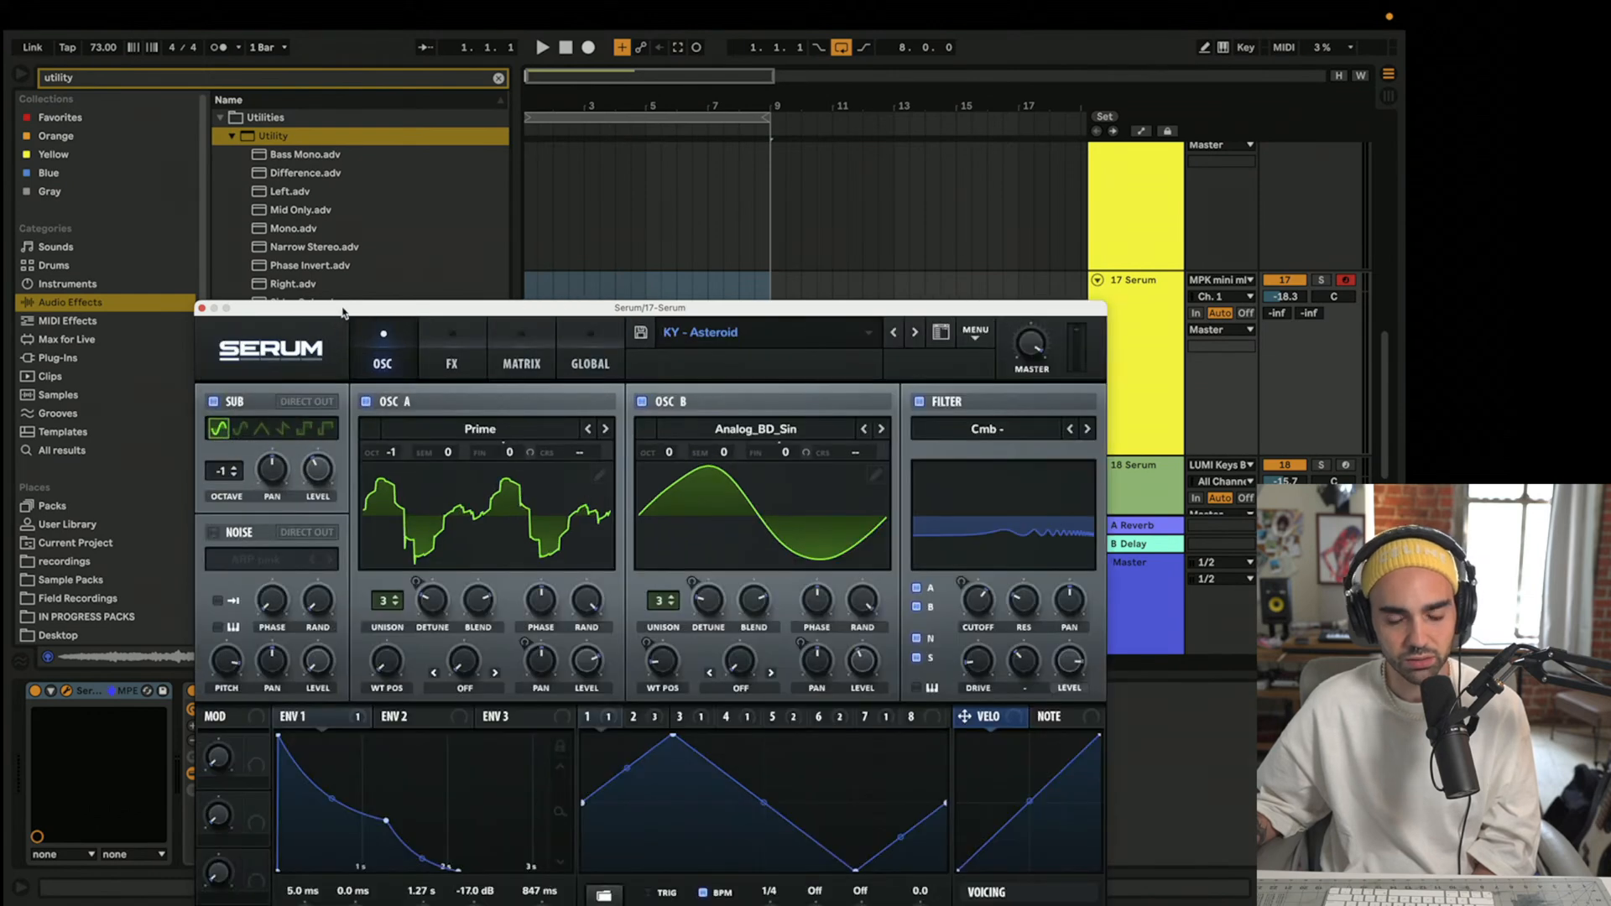
pyautogui.moveTo(342, 313); pyautogui.dragTo(334, 72)
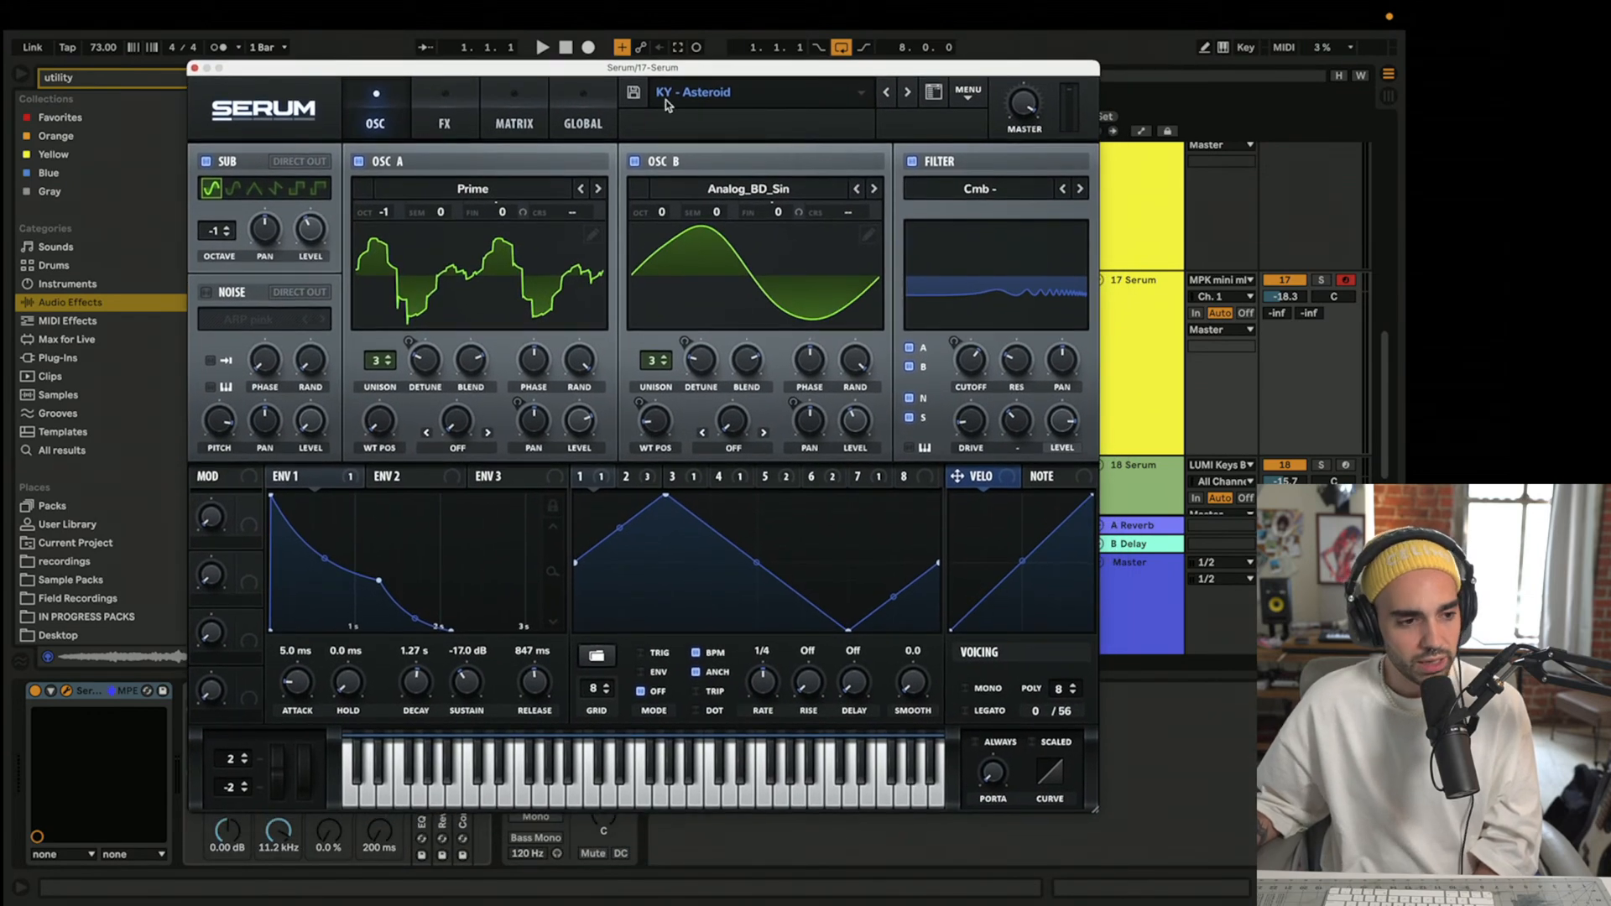
# - Advance to the preset KY - Belgium and switch its noise oscillator off and back on to compare the sound
pyautogui.click(906, 93)
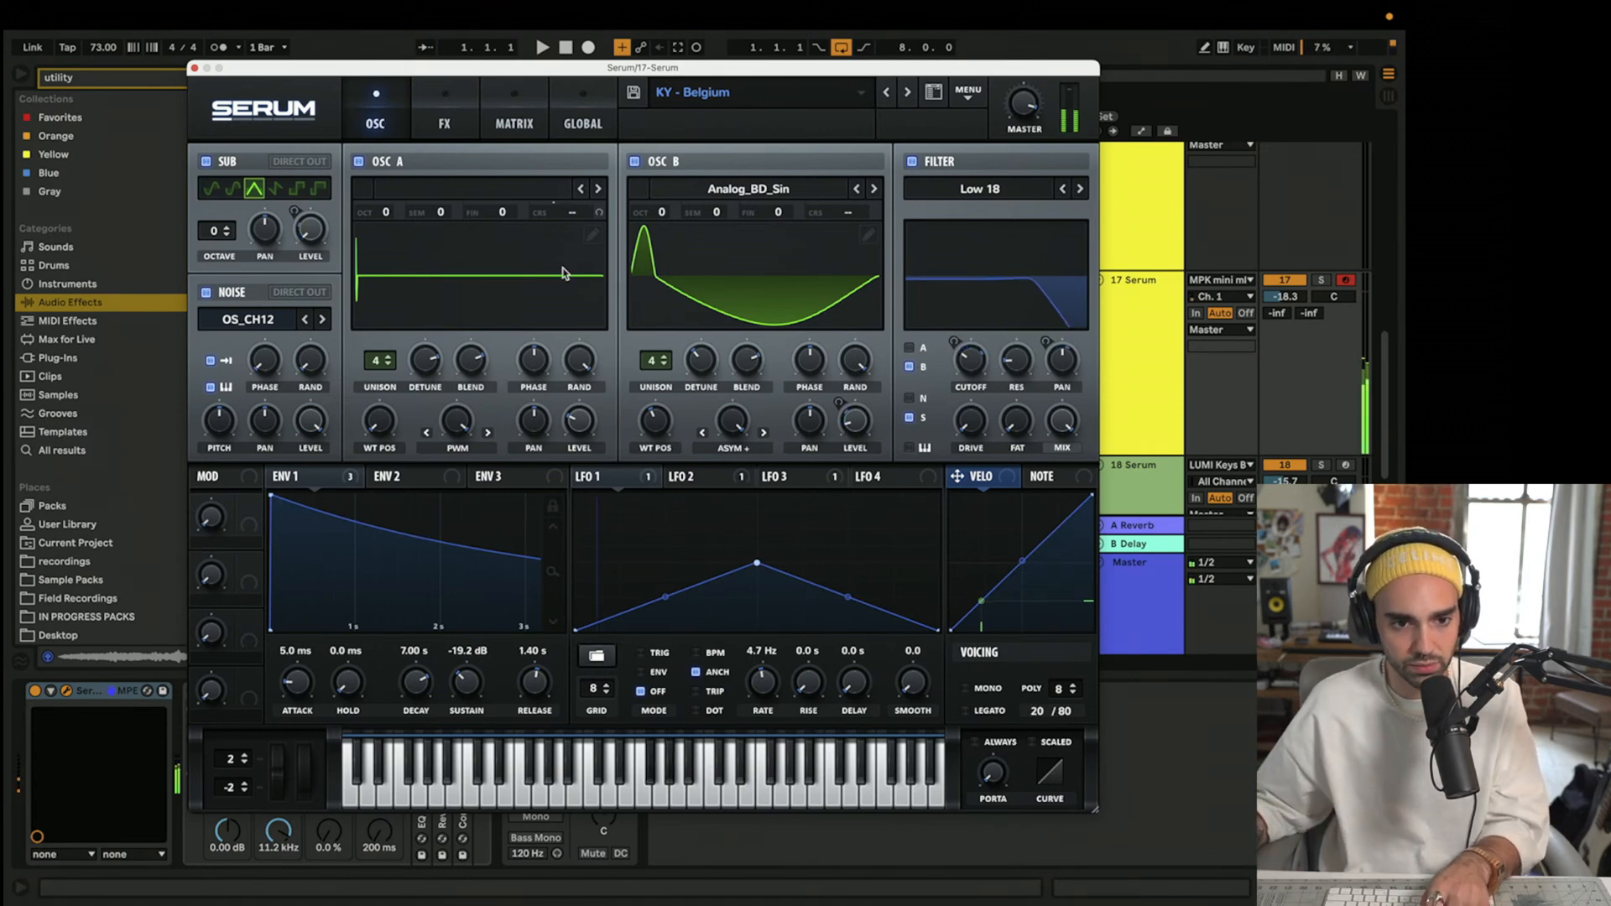
pyautogui.click(208, 294)
pyautogui.click(208, 294)
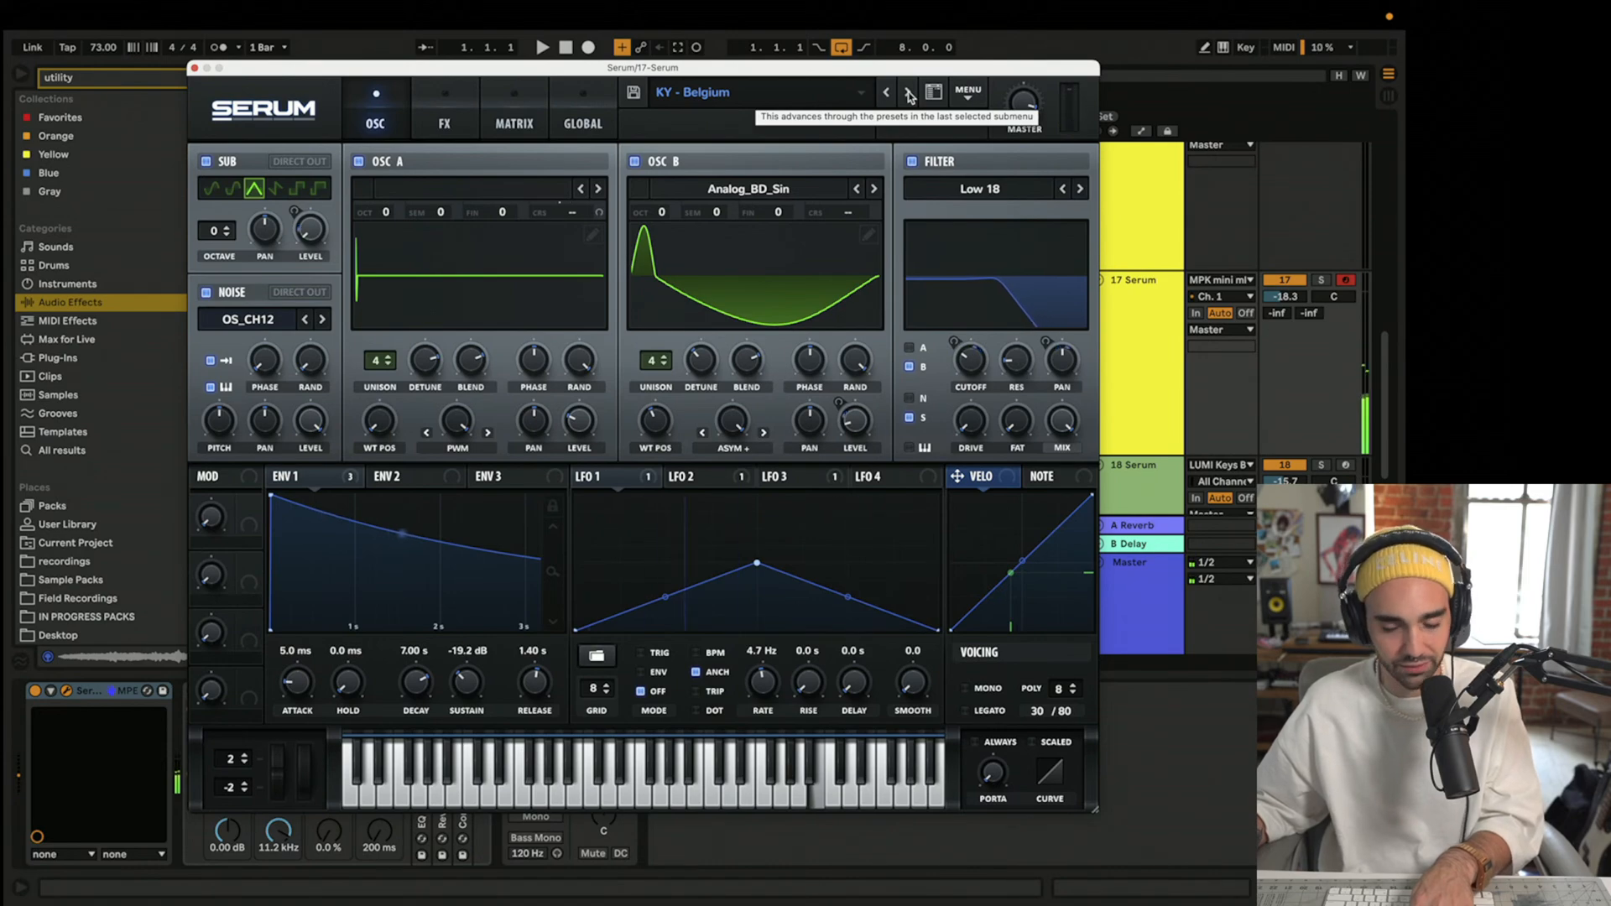
# - Duplicate track 17 Serum and arm the new track 18
pyautogui.click(1122, 365)
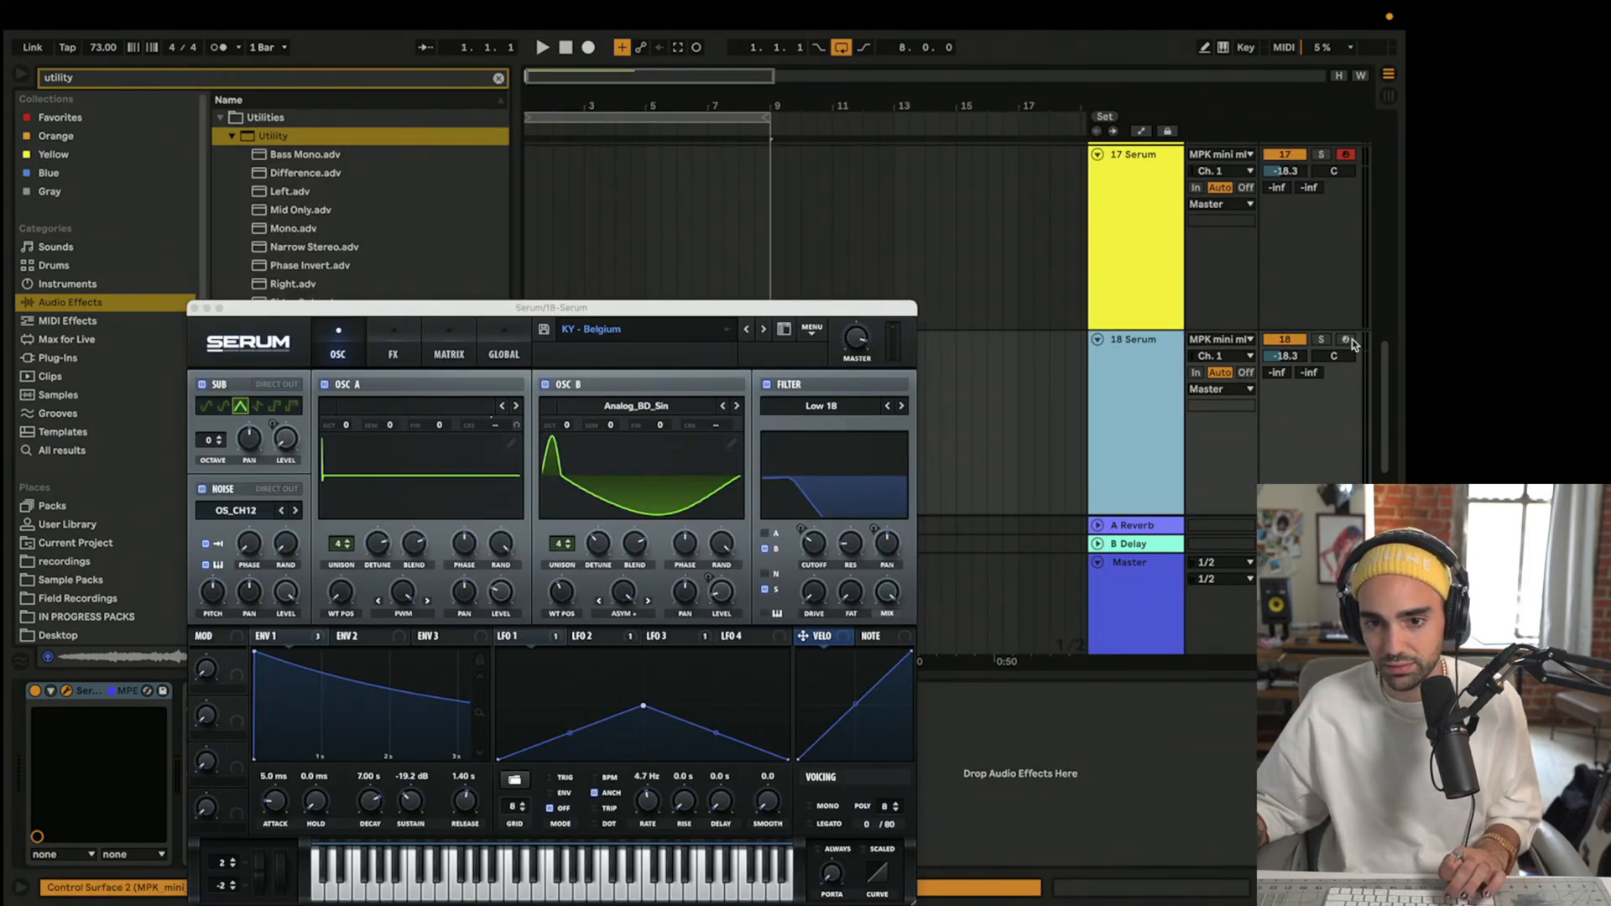
pyautogui.click(1346, 344)
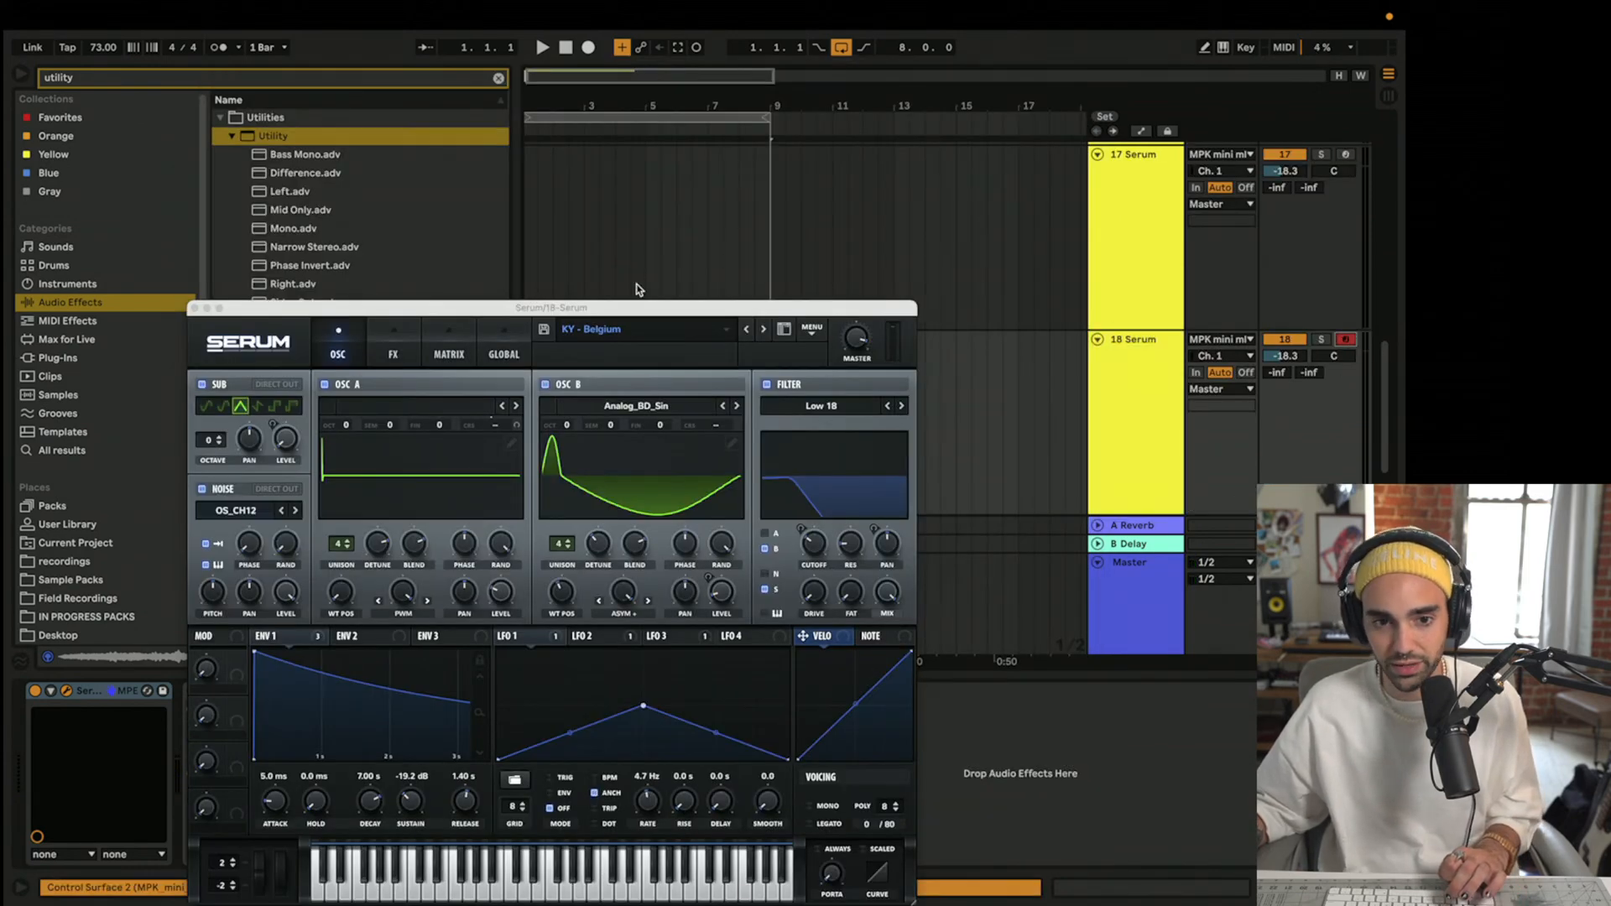
# - Move the Serum window up and audition the presets KY - Cbd, Central Park, Couch, Dark Morning and Detective in turn
pyautogui.moveTo(640, 316); pyautogui.dragTo(706, 117)
pyautogui.click(833, 141)
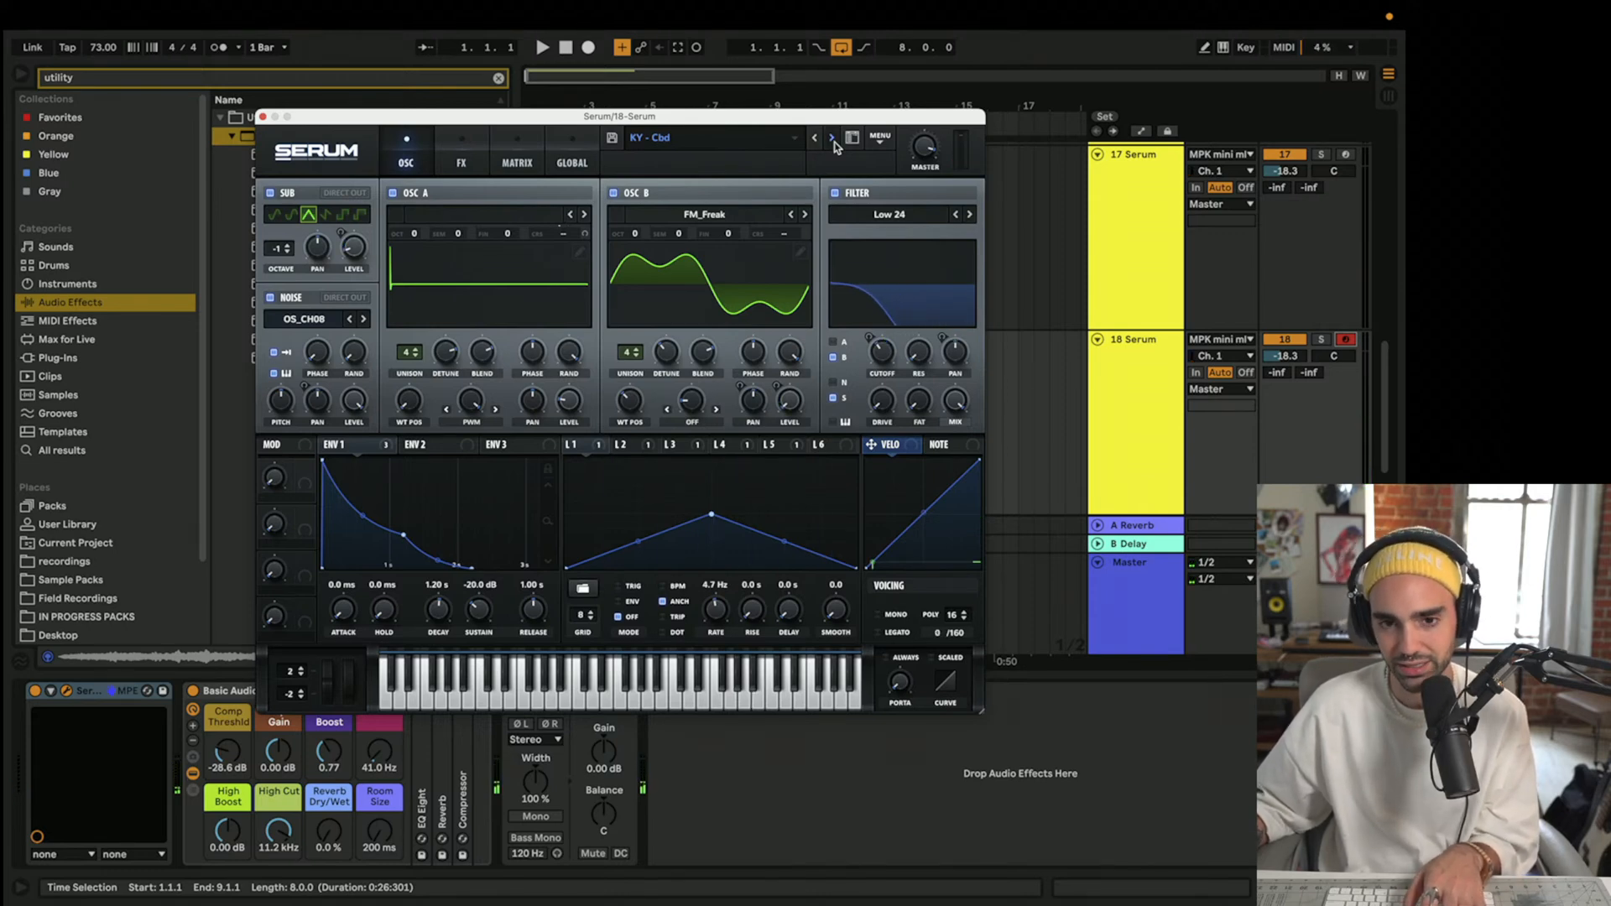
pyautogui.click(833, 141)
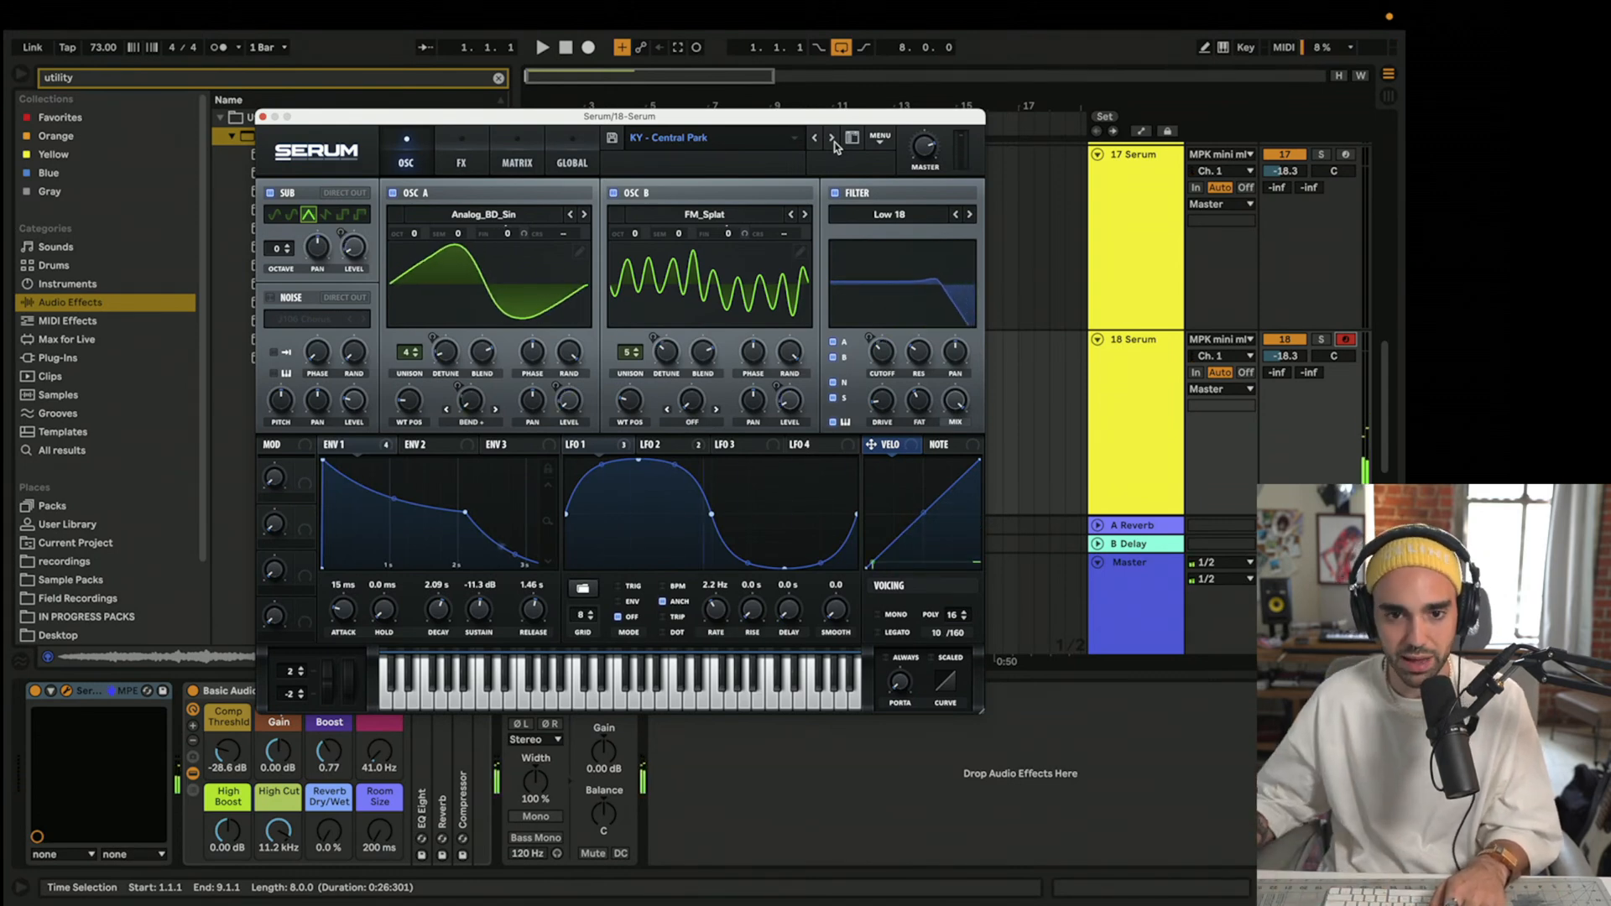
pyautogui.click(834, 143)
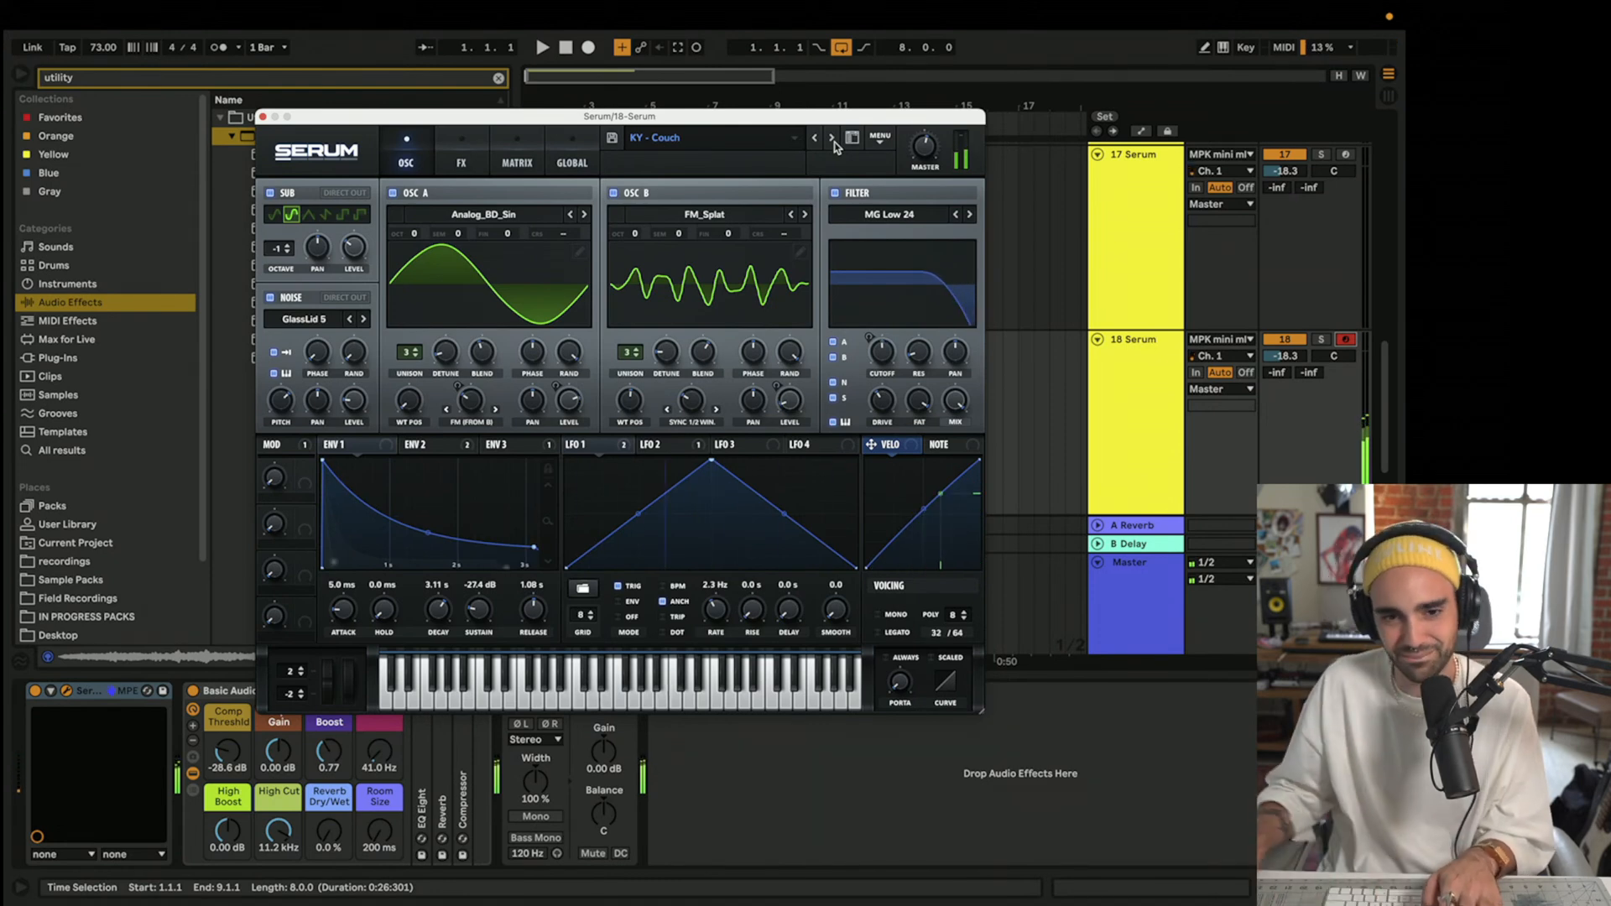
pyautogui.click(834, 142)
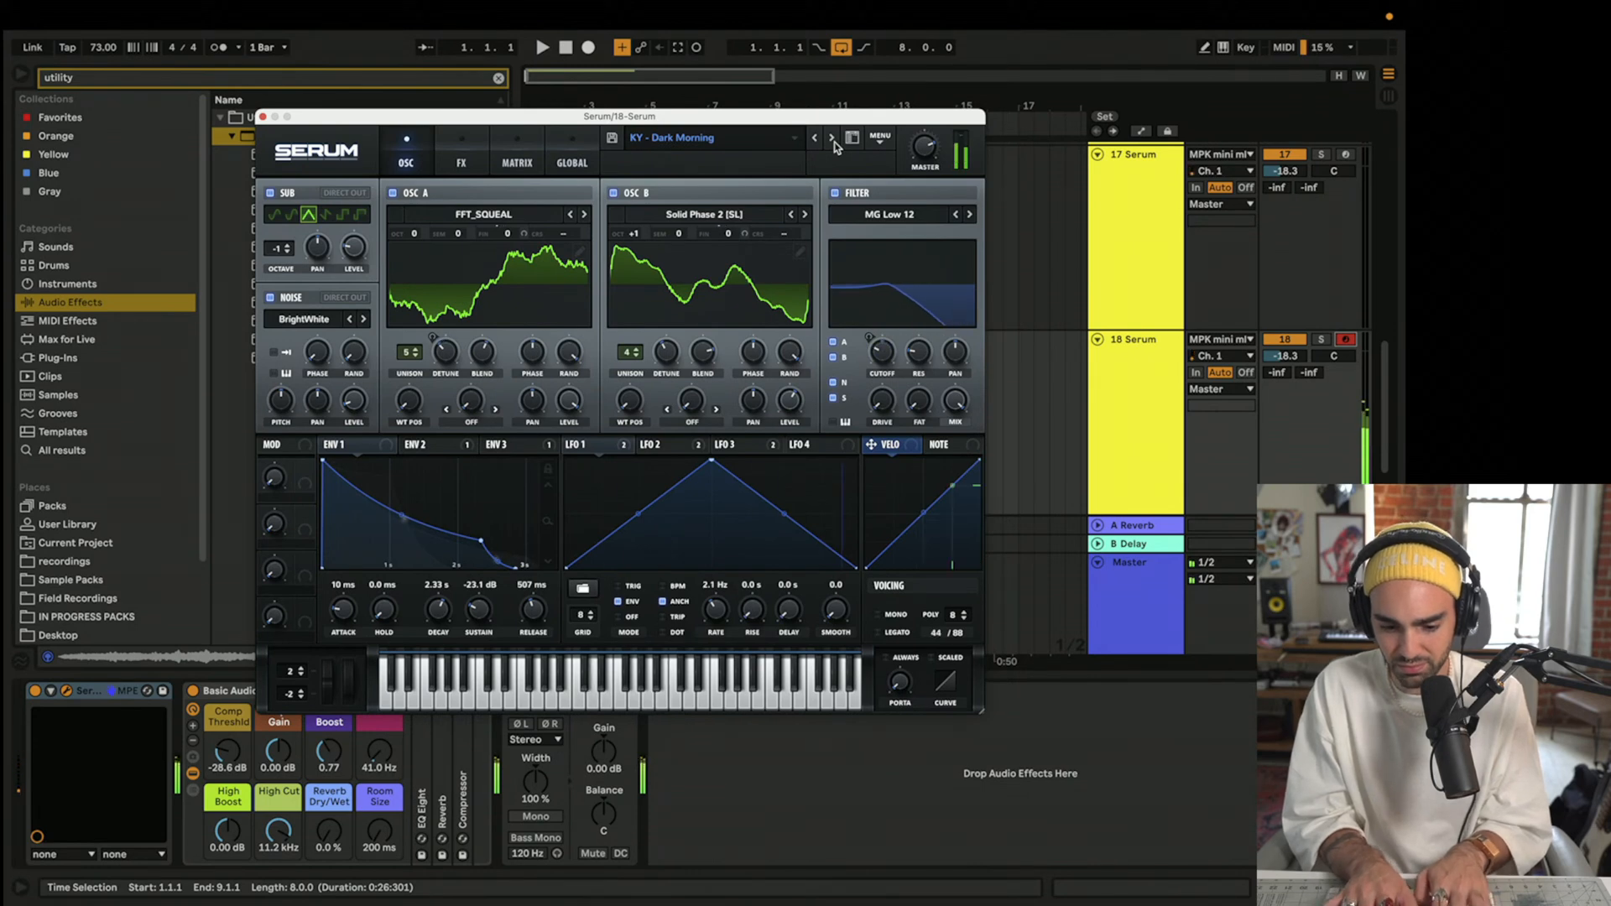
pyautogui.click(832, 139)
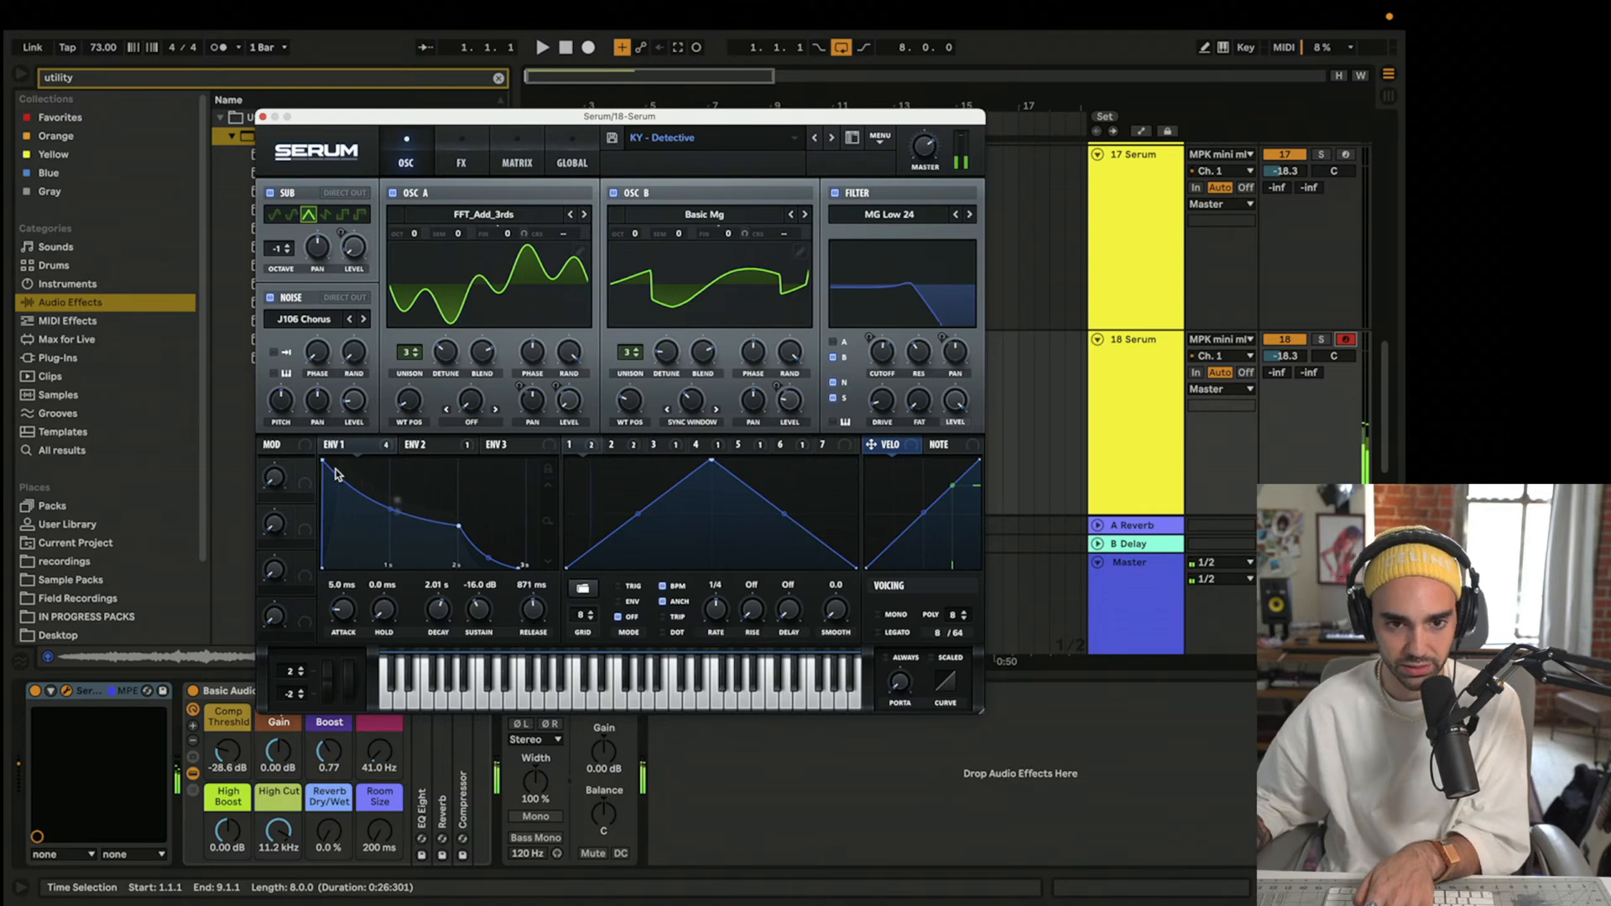
# - Lengthen the envelope 1 attack of KY - Detective to 70 ms and raise the rack's High Cut to 14.5 kHz
pyautogui.moveTo(323, 461); pyautogui.dragTo(340, 461)
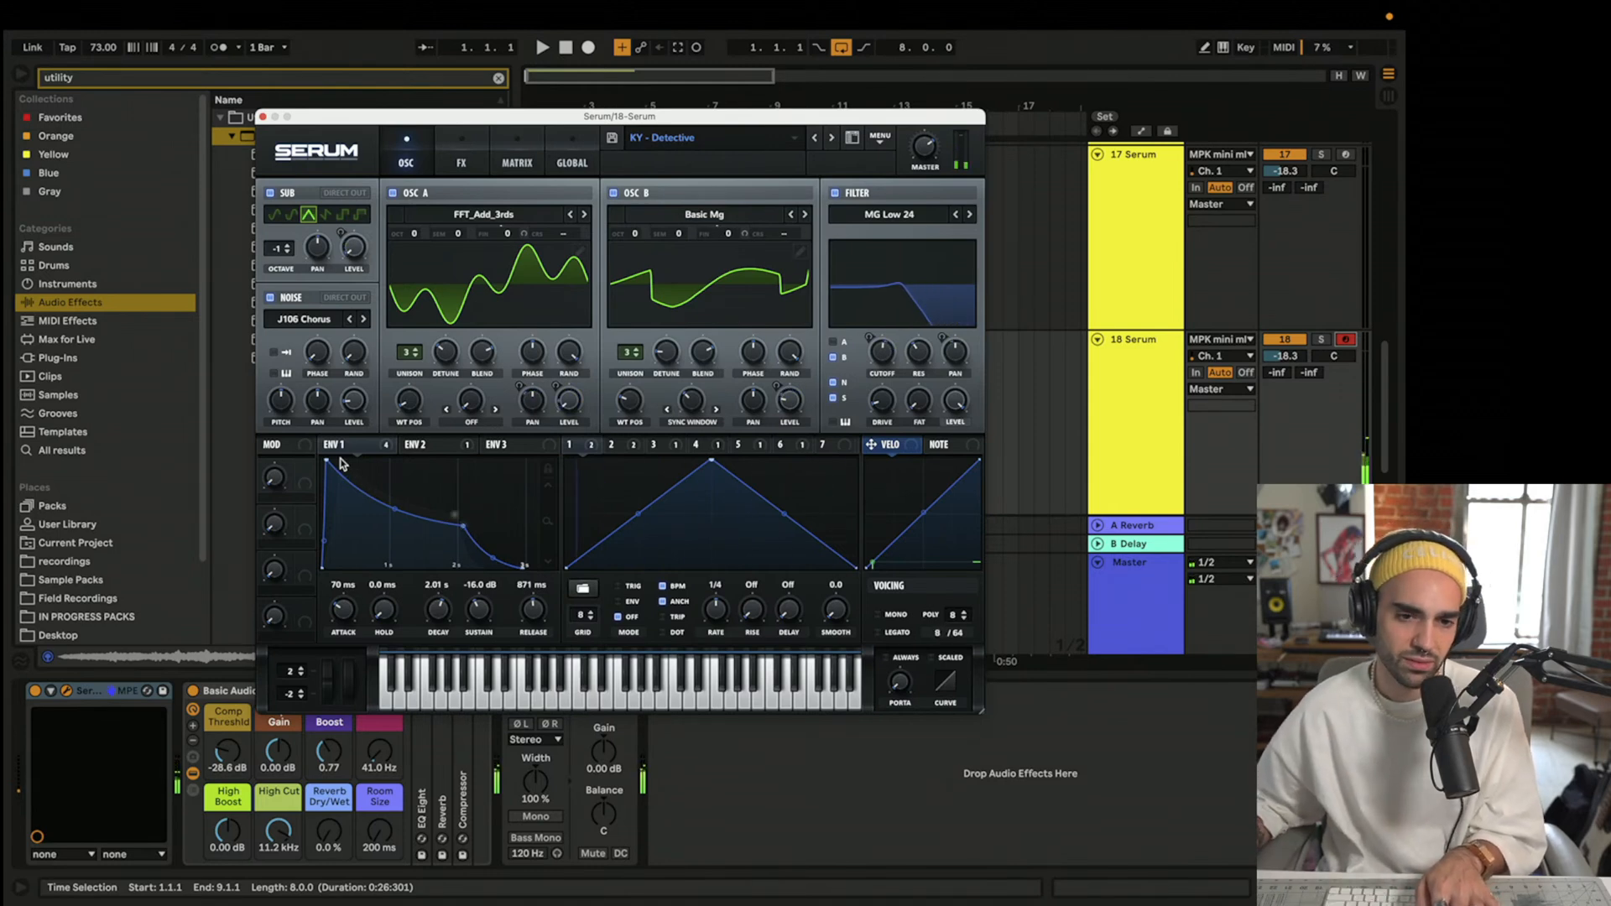
pyautogui.moveTo(273, 851); pyautogui.dragTo(281, 889)
pyautogui.moveTo(278, 831); pyautogui.dragTo(278, 800)
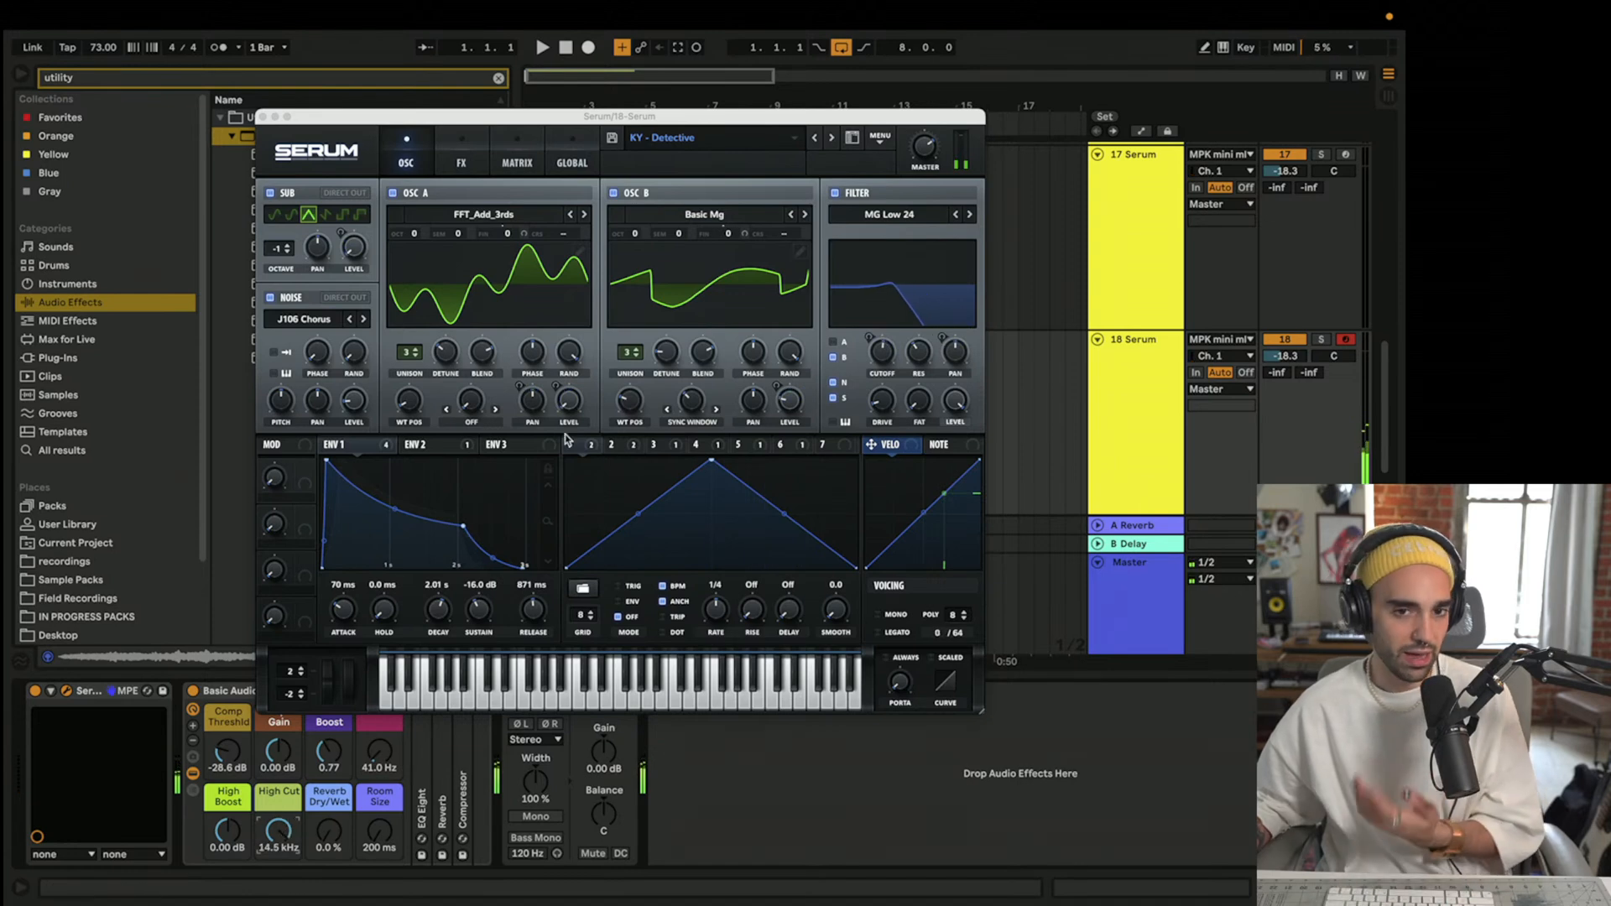
# - Audition the presets KY - Disney and KY - Doves Thrill, and advance to KY - Duke
pyautogui.click(832, 139)
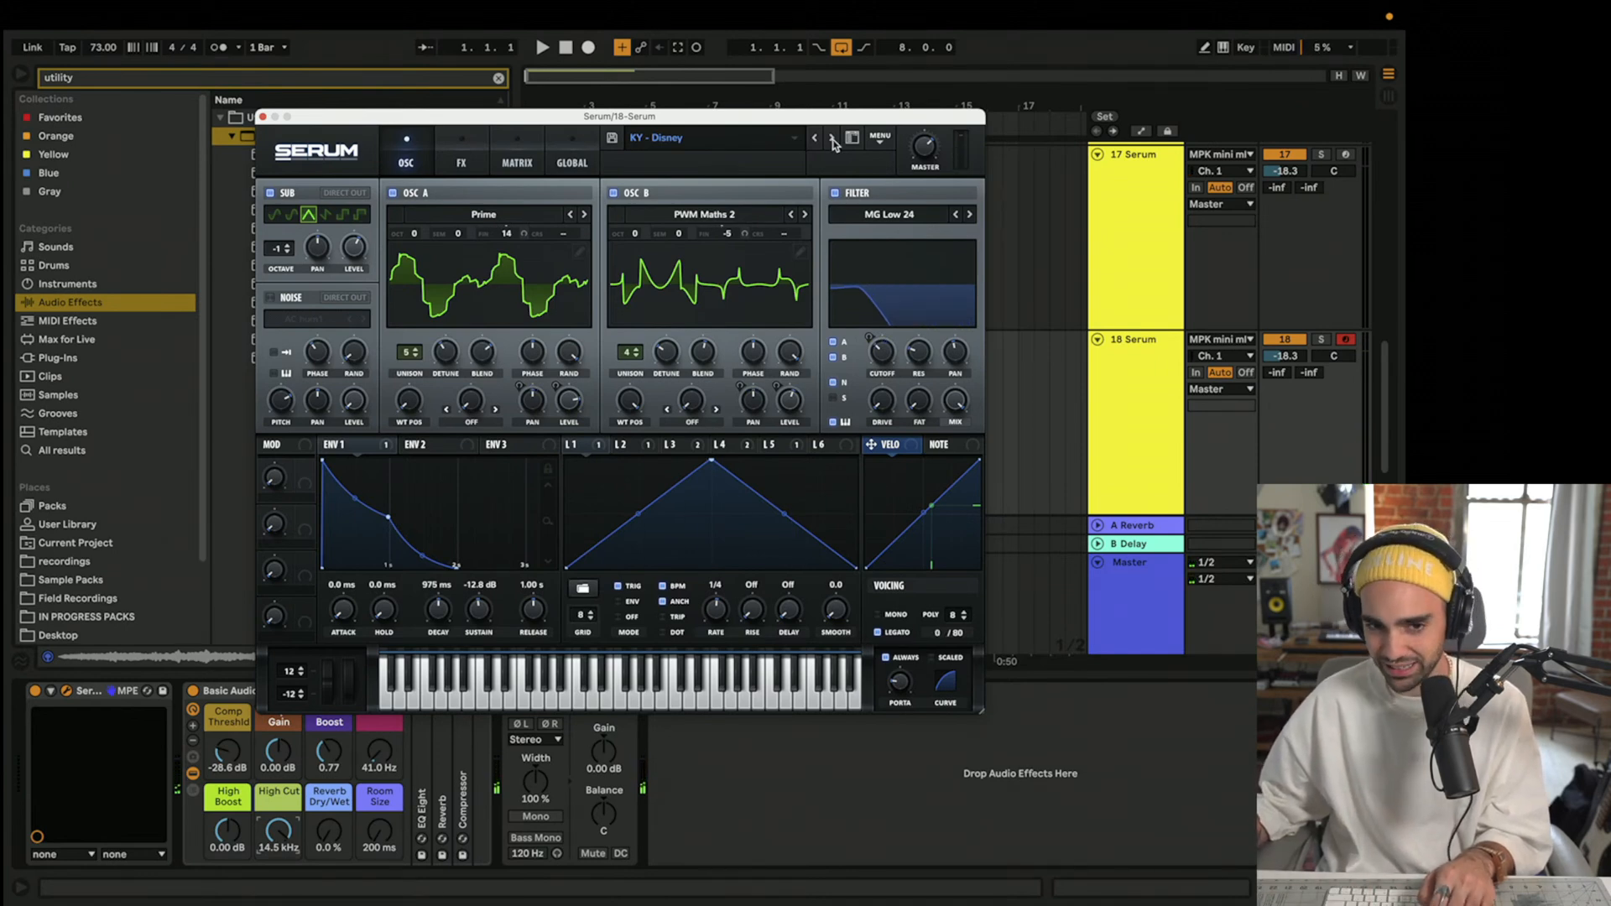
pyautogui.click(832, 140)
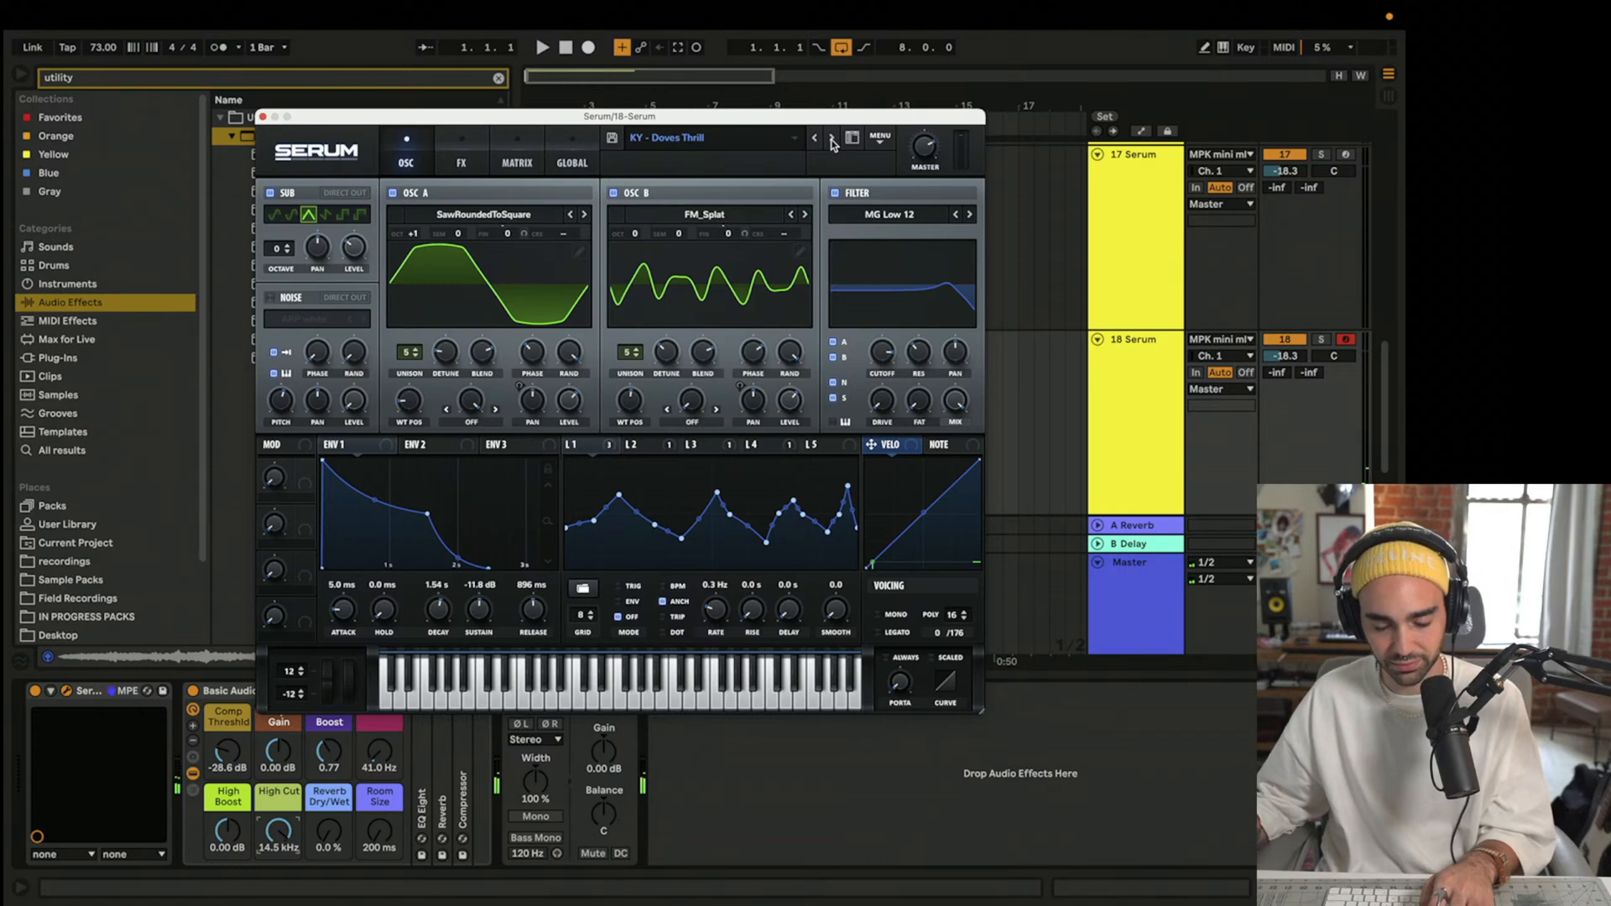
pyautogui.click(832, 141)
# - Load the preset LD - 420 from the user folder SC Chillhop_SerumPresets and lower the rack's High Cut to 2.90 kHz
pyautogui.click(760, 143)
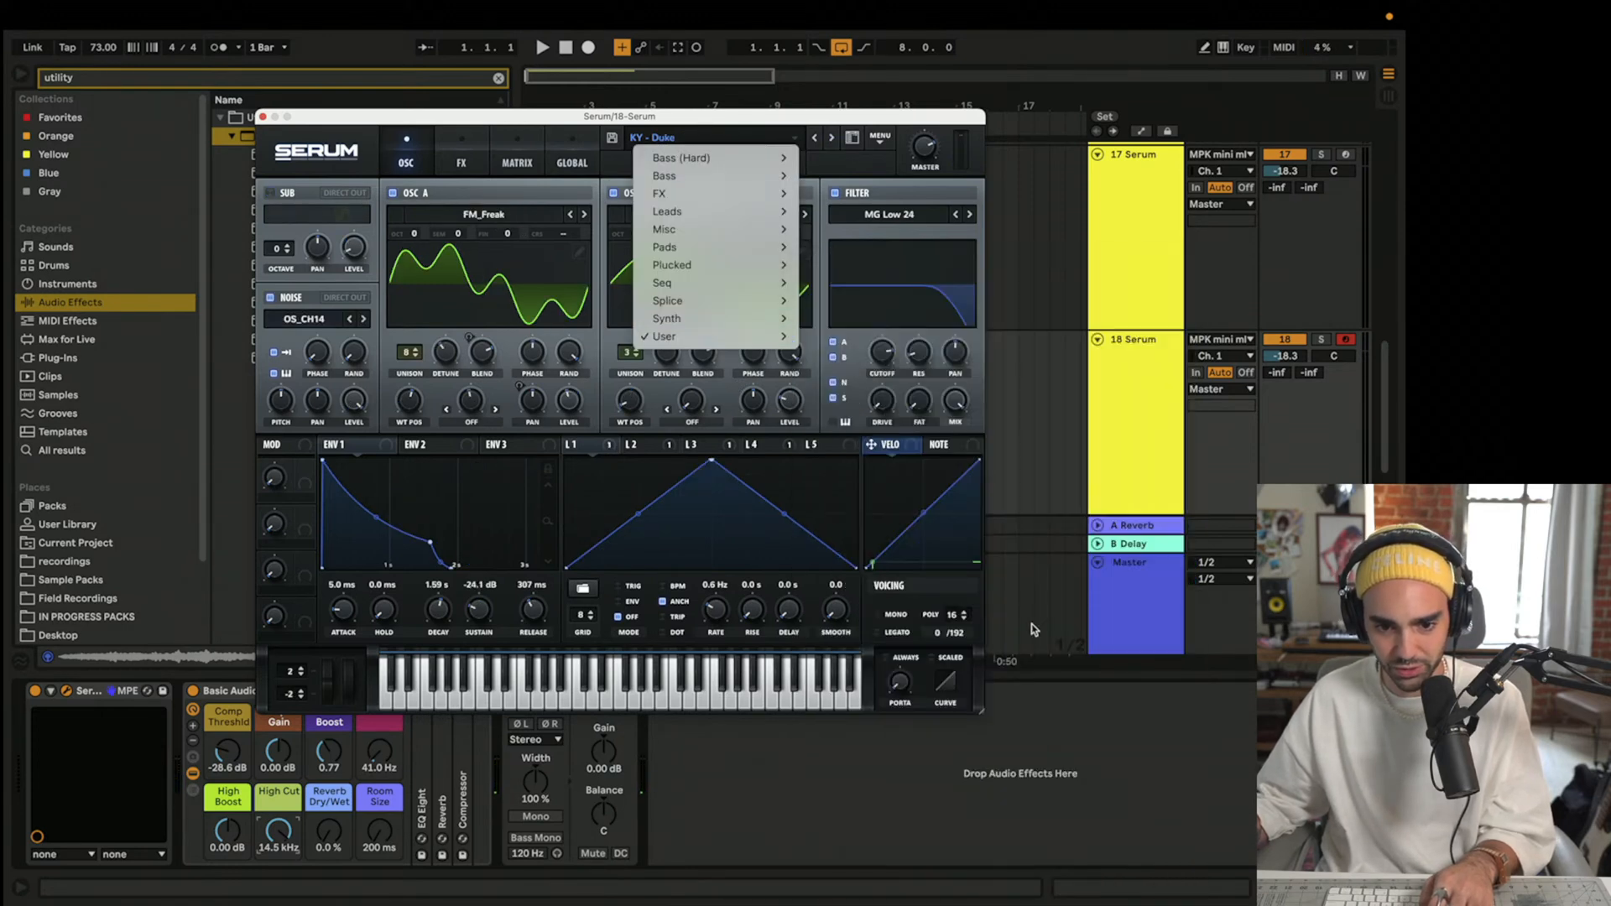
pyautogui.moveTo(671, 337)
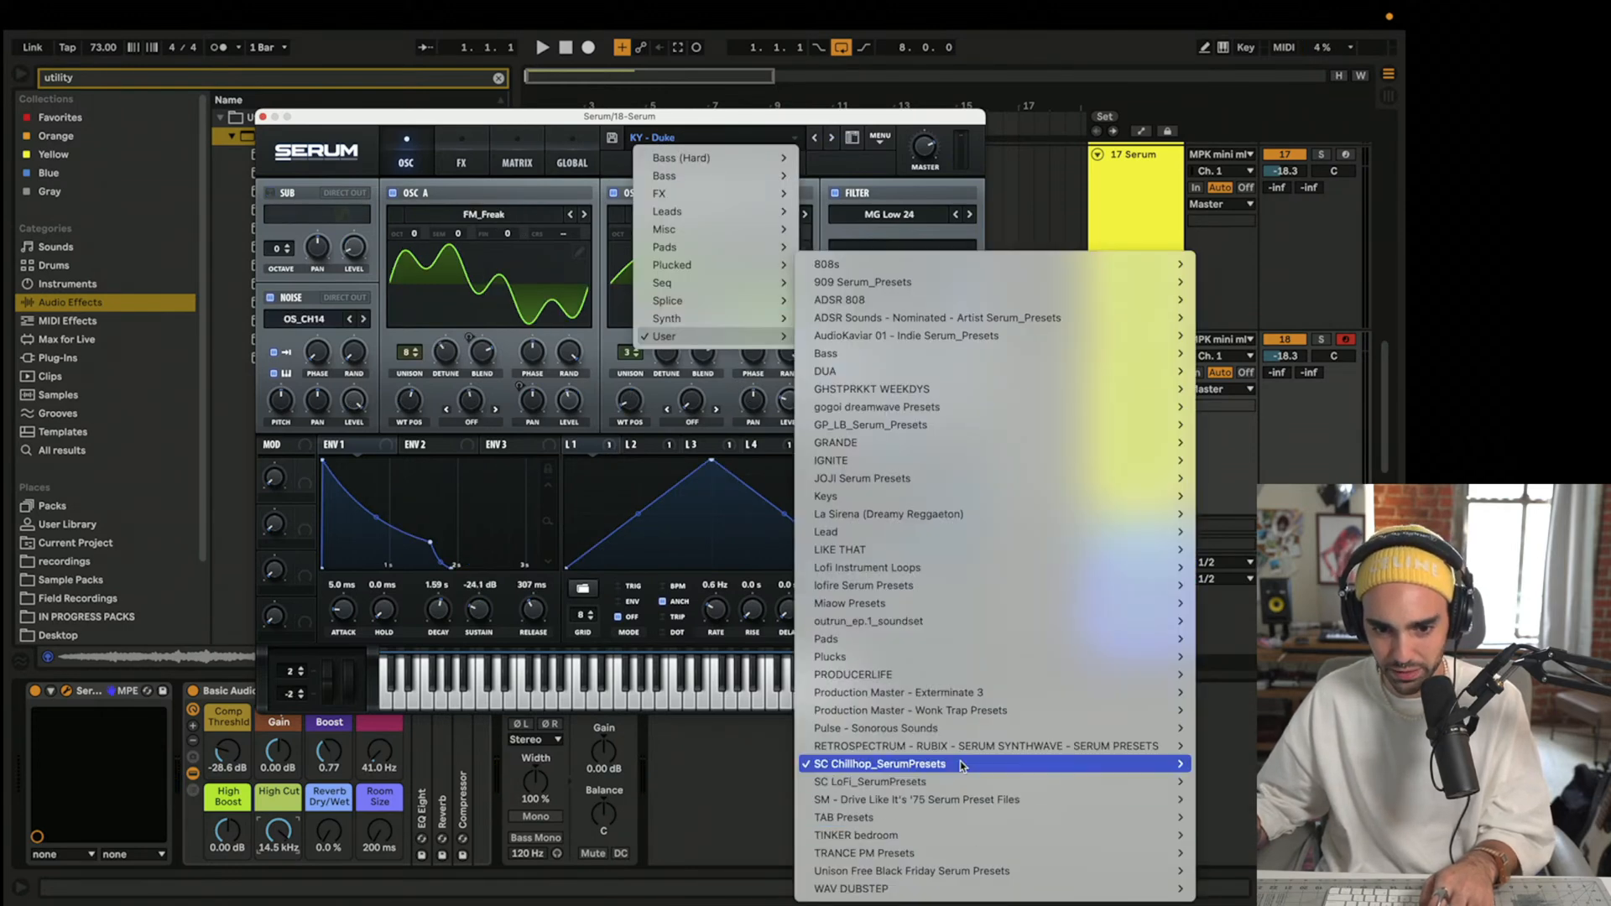
pyautogui.moveTo(960, 764)
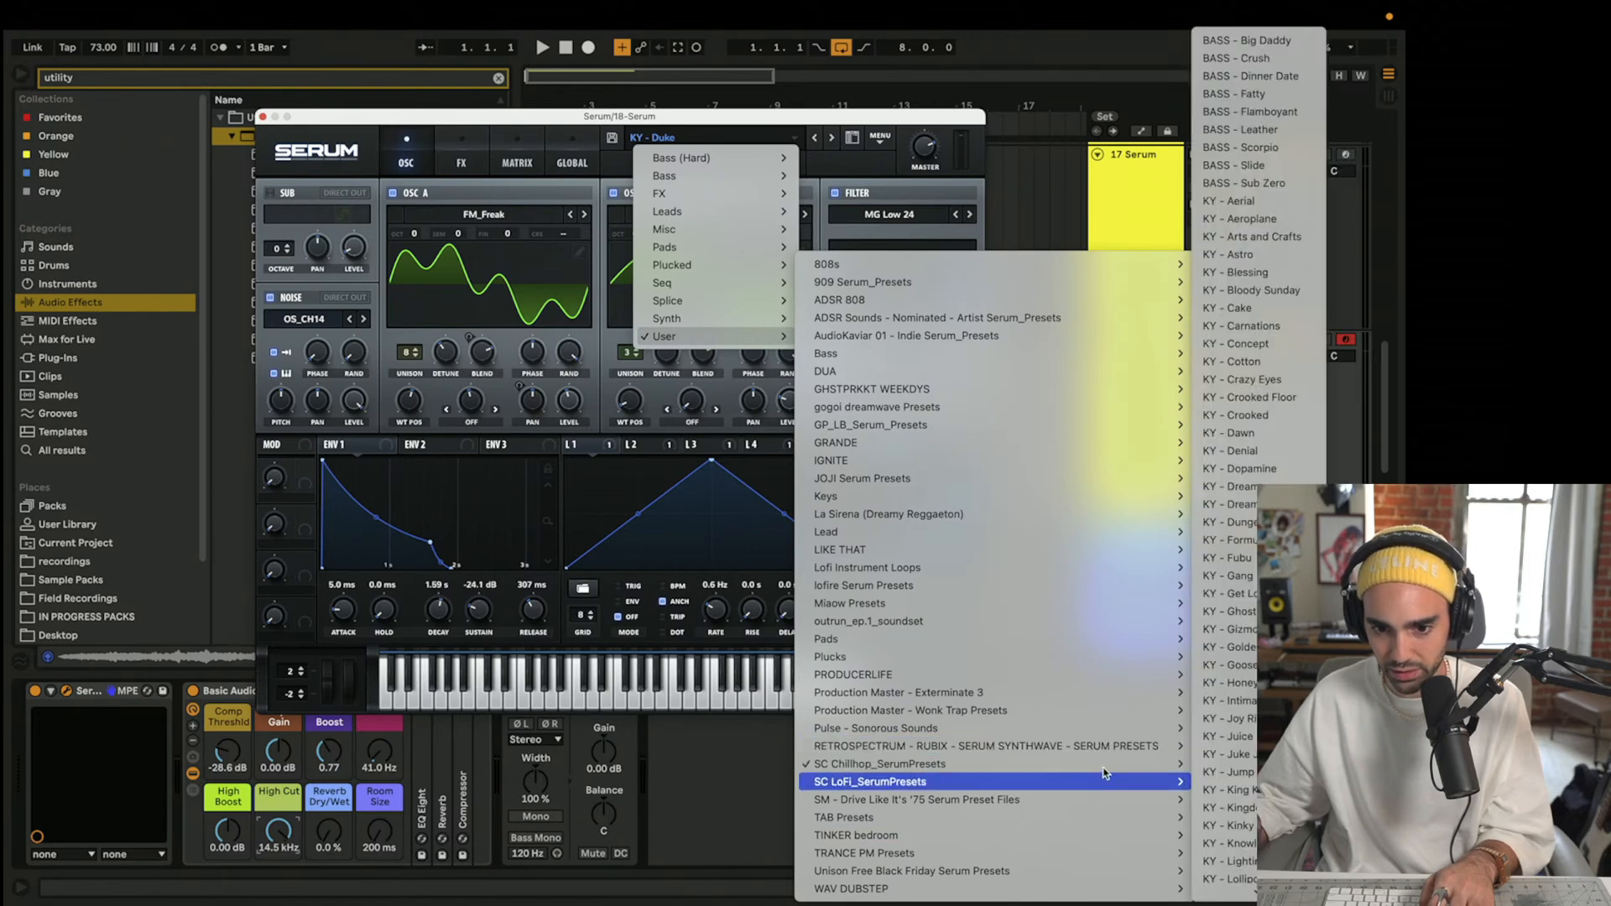
pyautogui.scroll(-10, 1246, 747)
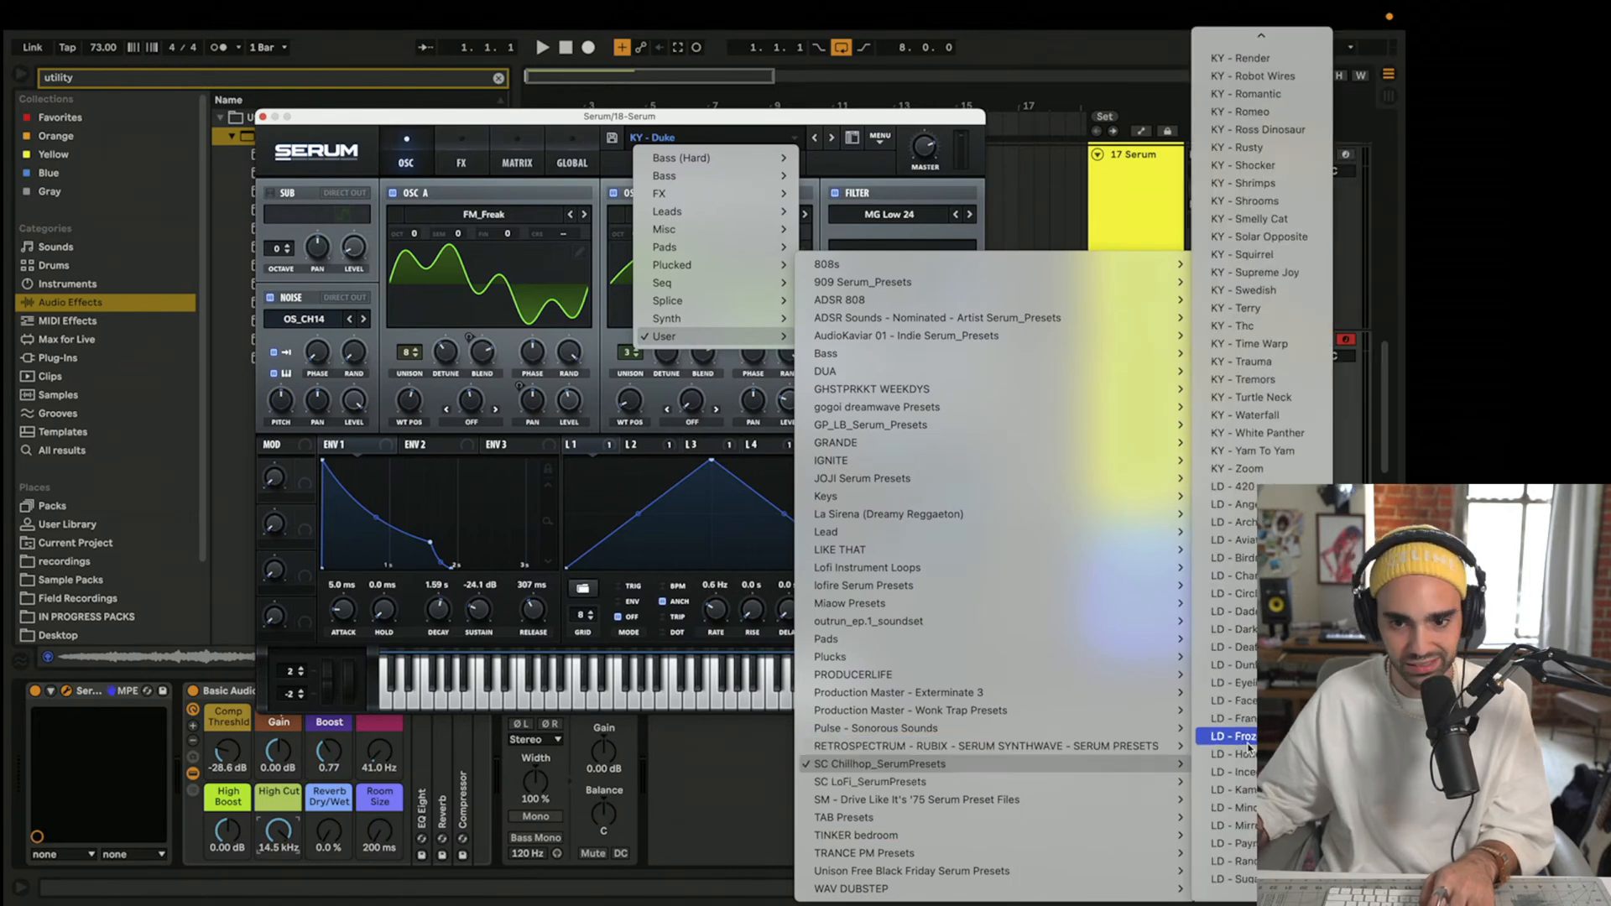
pyautogui.click(1258, 486)
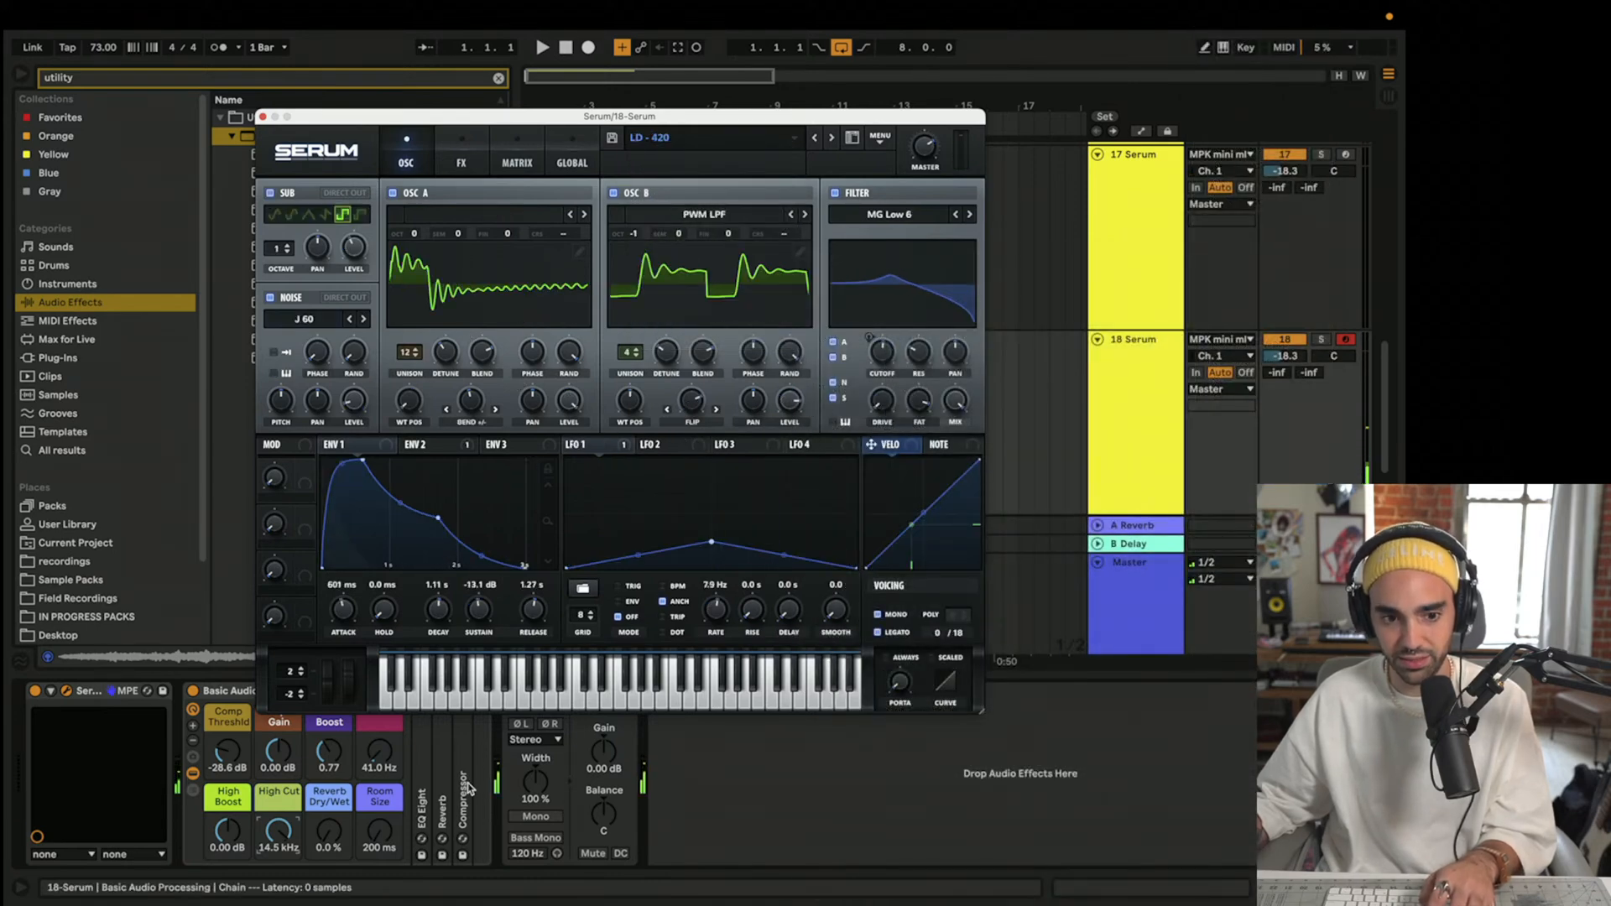
pyautogui.moveTo(302, 835); pyautogui.dragTo(302, 881)
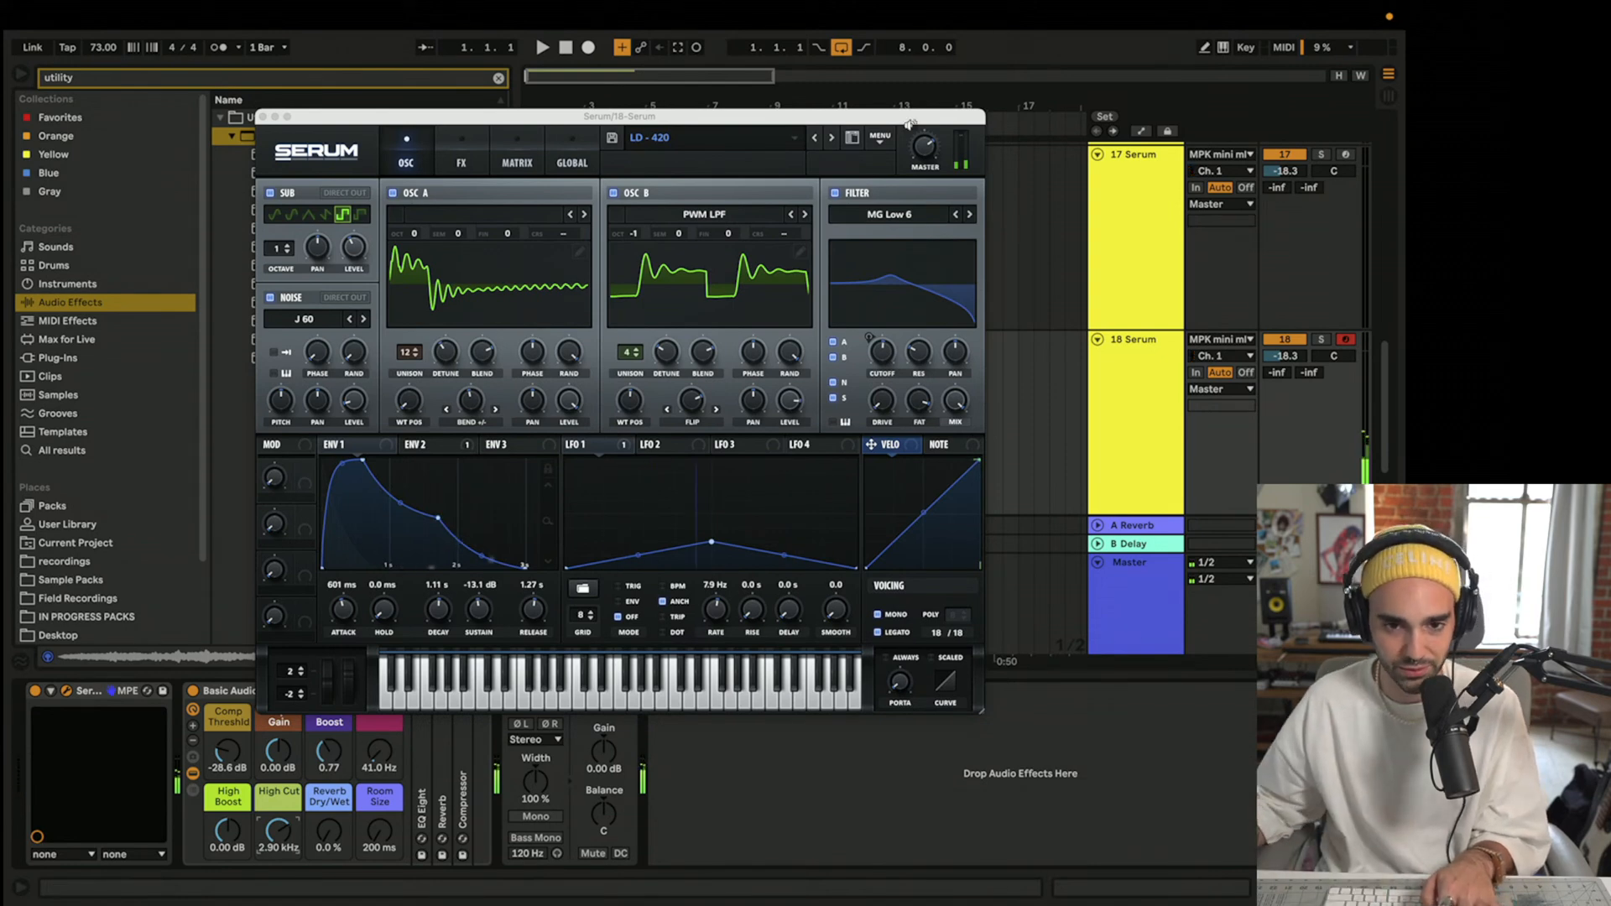
# - Advance to the preset LD - Angel Wings and set the rack's High Cut to 2.75 kHz
pyautogui.click(833, 138)
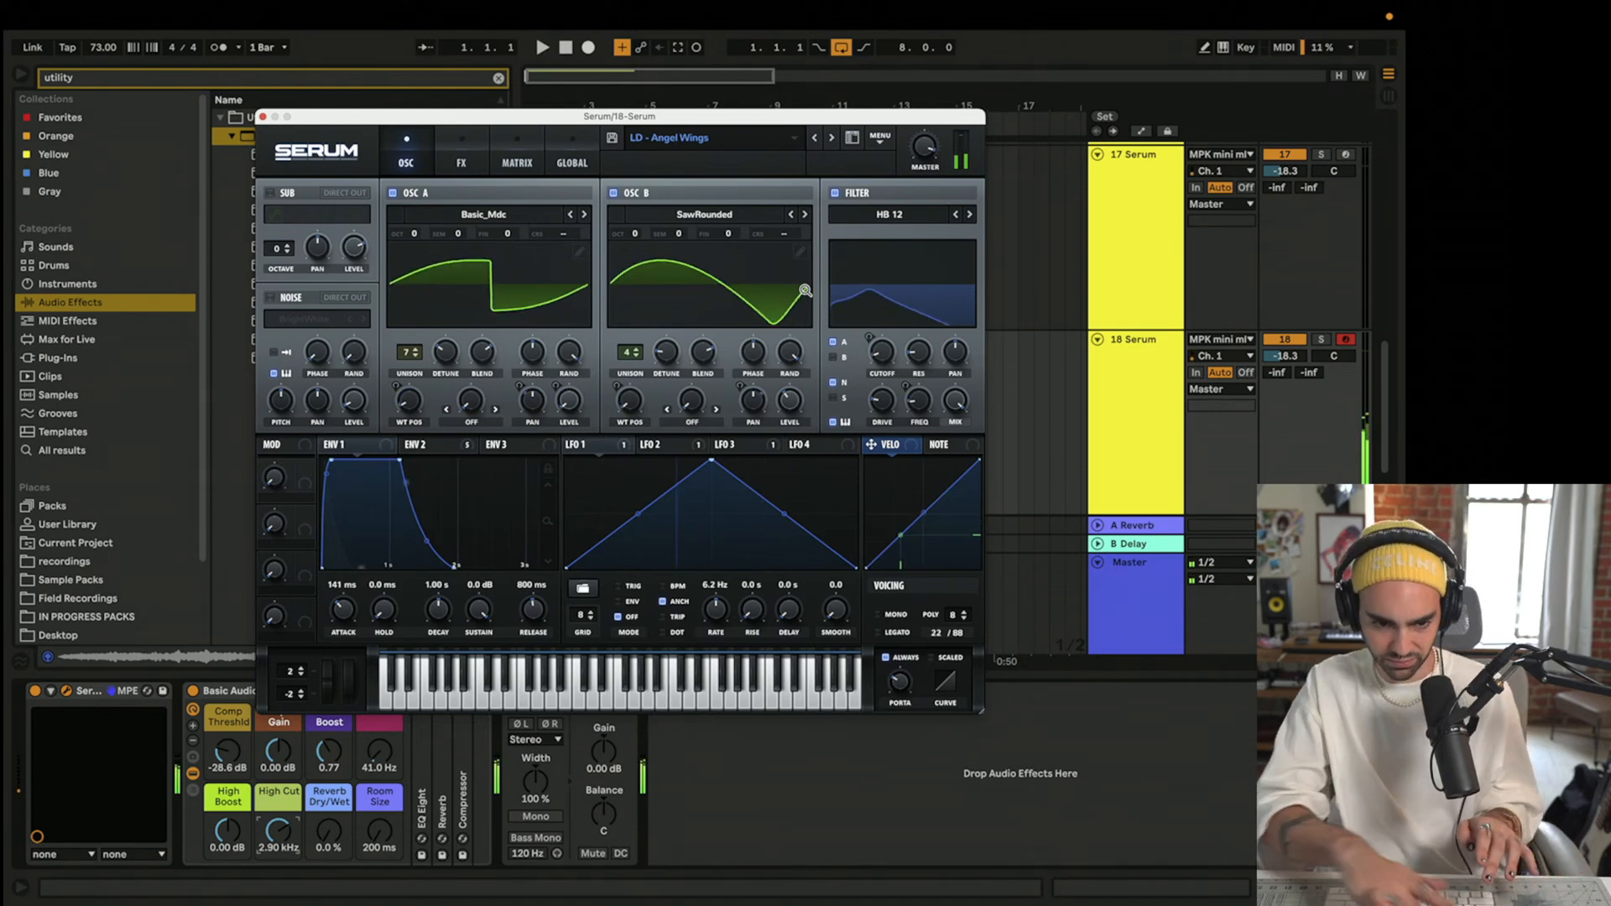
pyautogui.moveTo(278, 830)
pyautogui.mouseDown()
pyautogui.moveTo(279, 772)
pyautogui.moveTo(278, 803)
pyautogui.mouseUp()
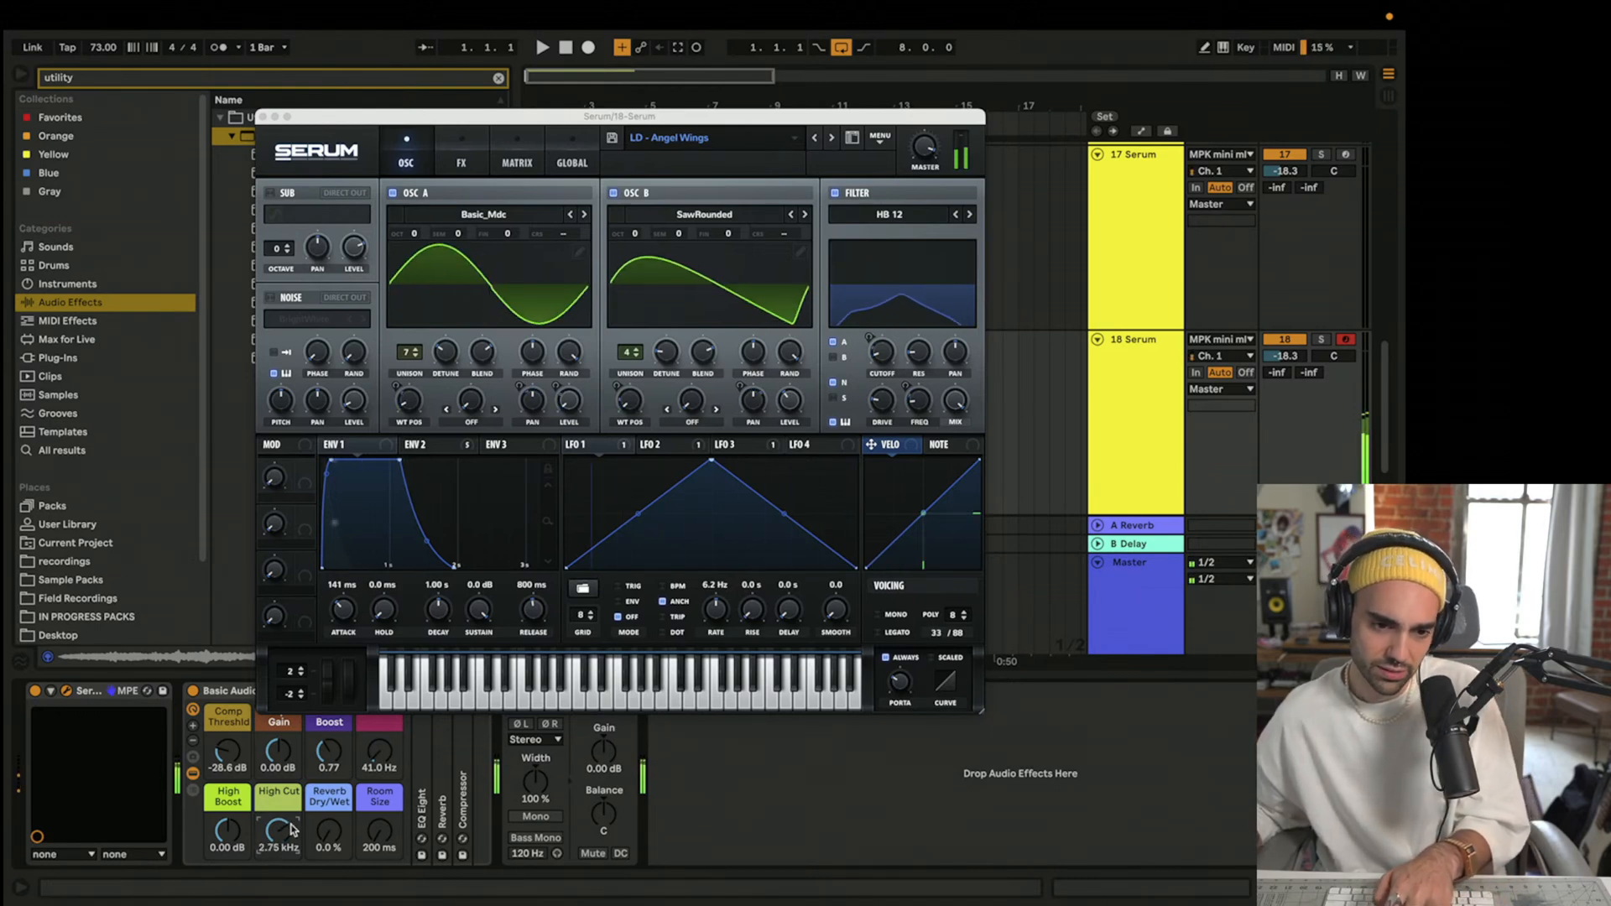
# - Switch Serum's own reverb on and back off, and set the rack's Reverb Dry/Wet to 39% and Room Size to 2.83 s
pyautogui.click(479, 158)
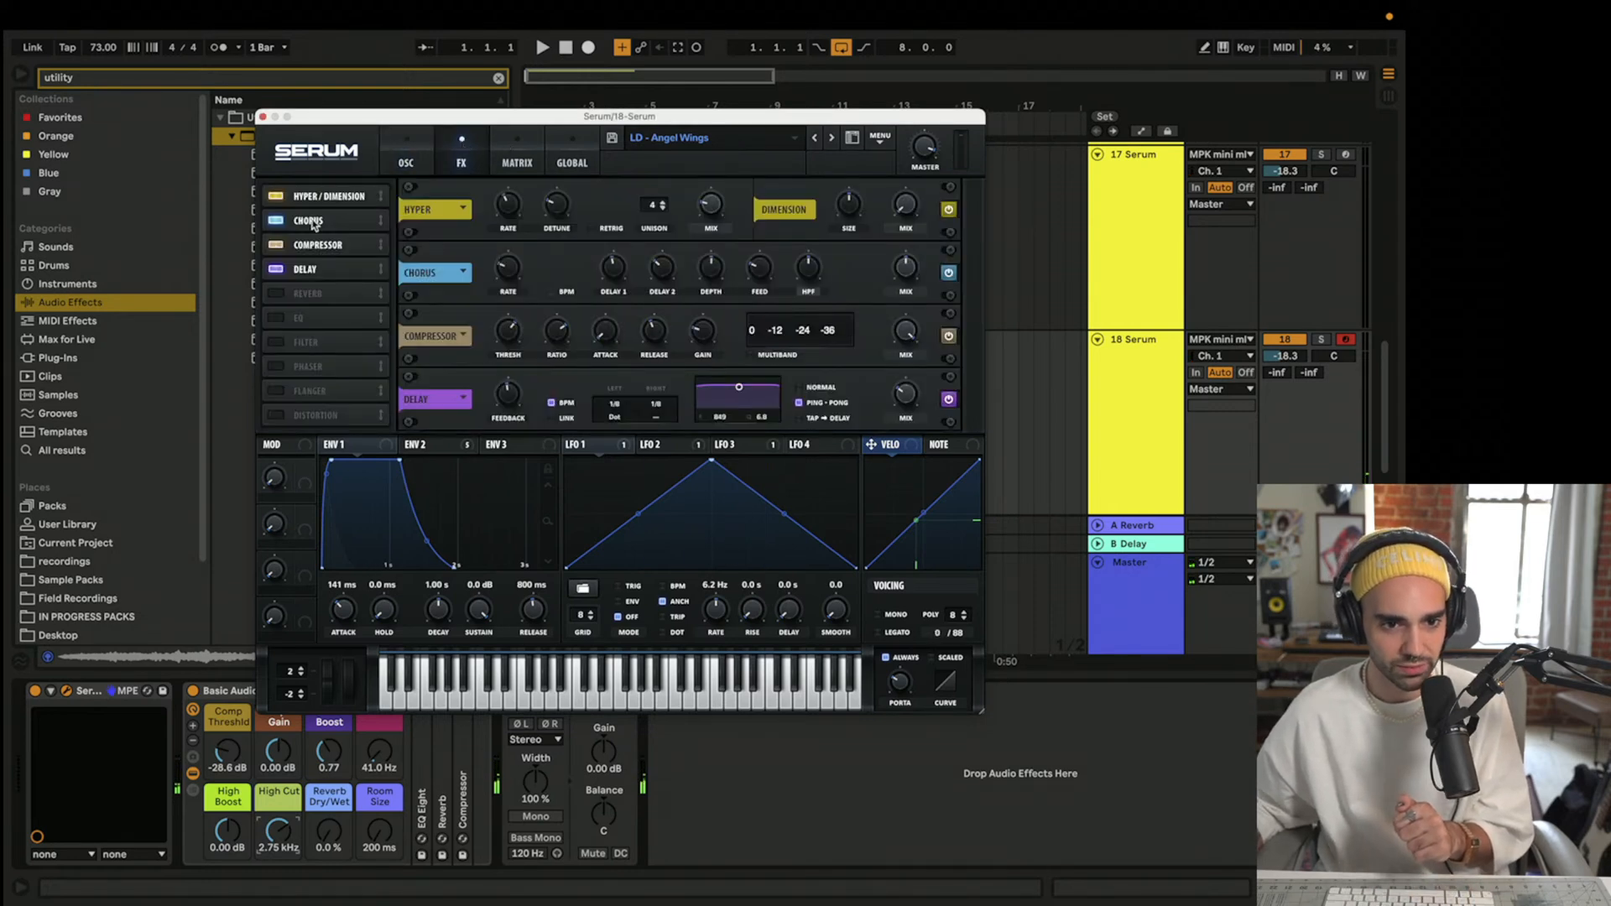
pyautogui.click(309, 296)
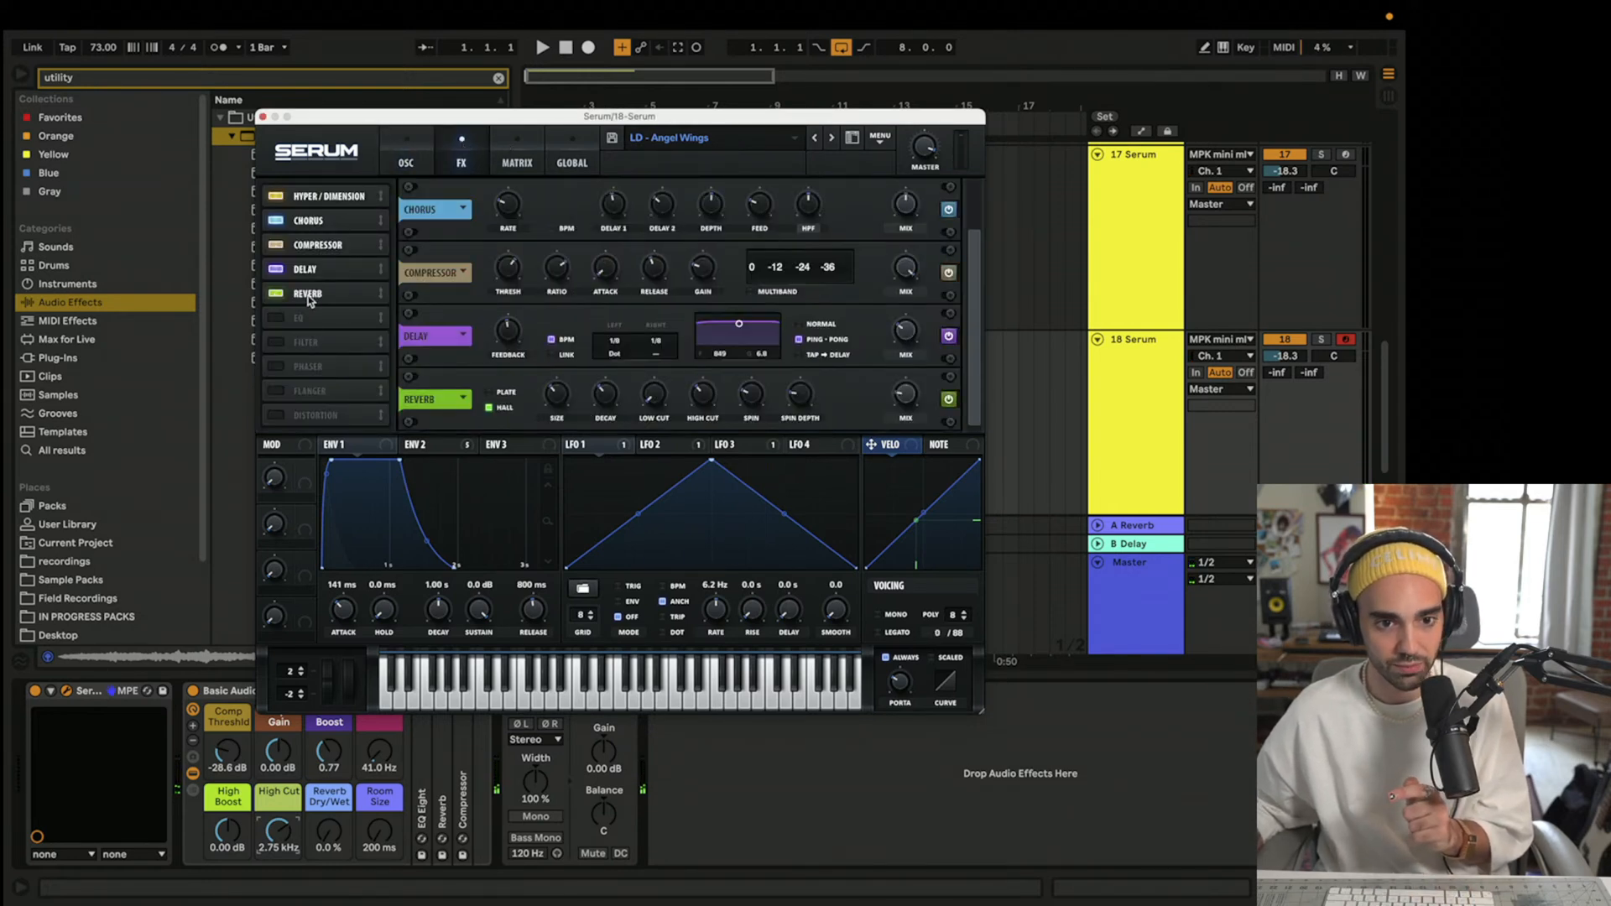
pyautogui.click(277, 294)
pyautogui.moveTo(330, 830); pyautogui.dragTo(331, 776)
pyautogui.moveTo(390, 850); pyautogui.dragTo(384, 836)
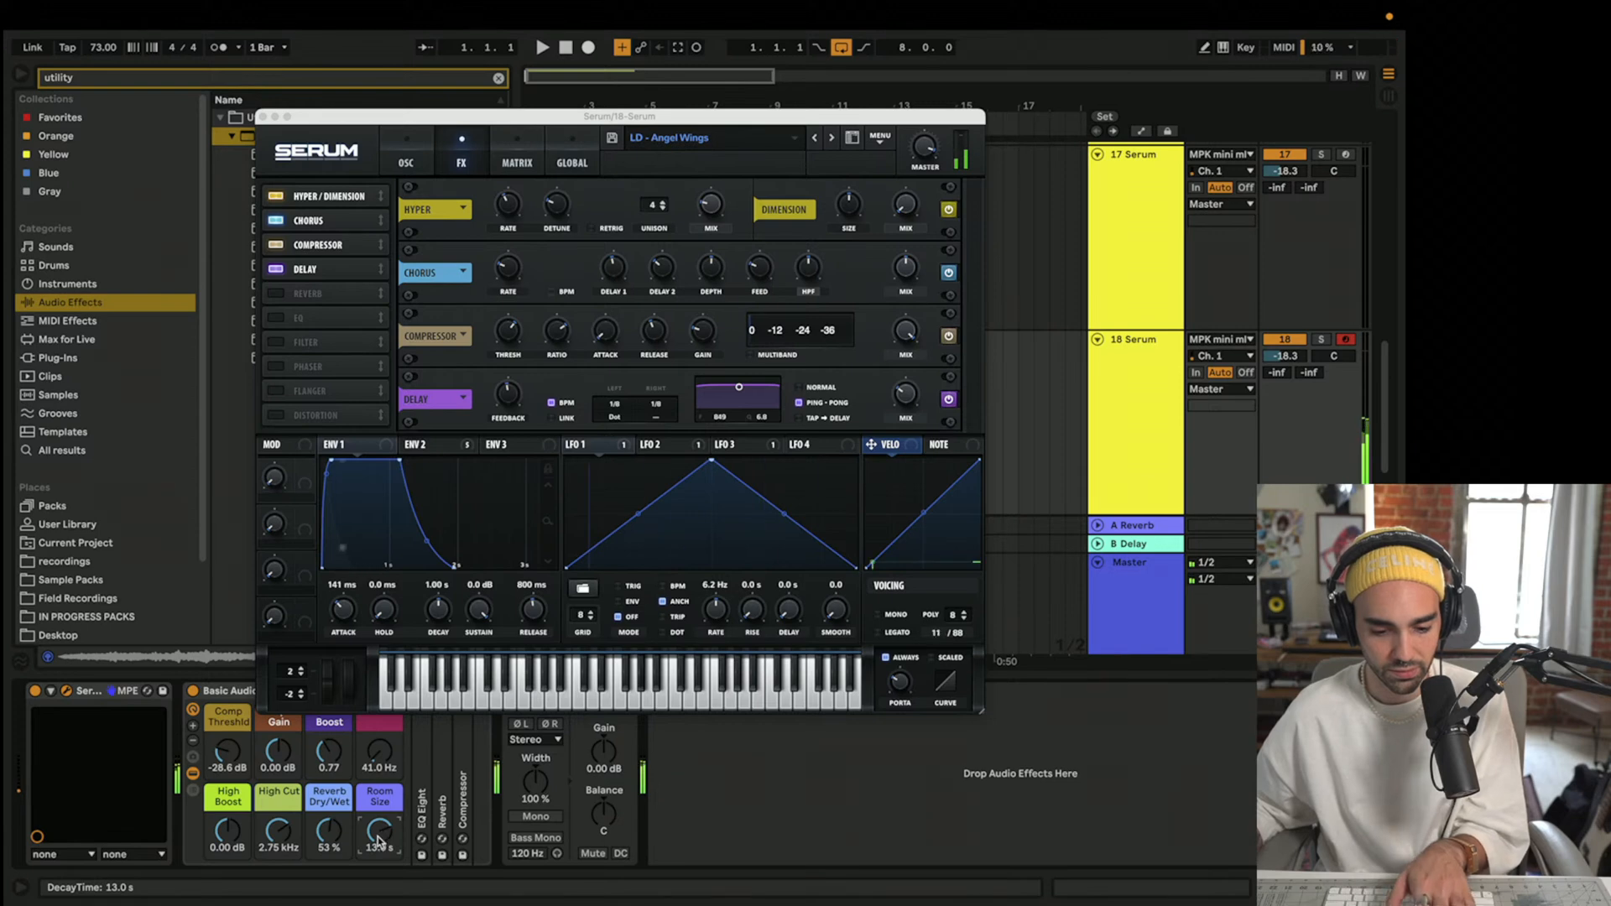
pyautogui.moveTo(379, 845); pyautogui.dragTo(340, 837)
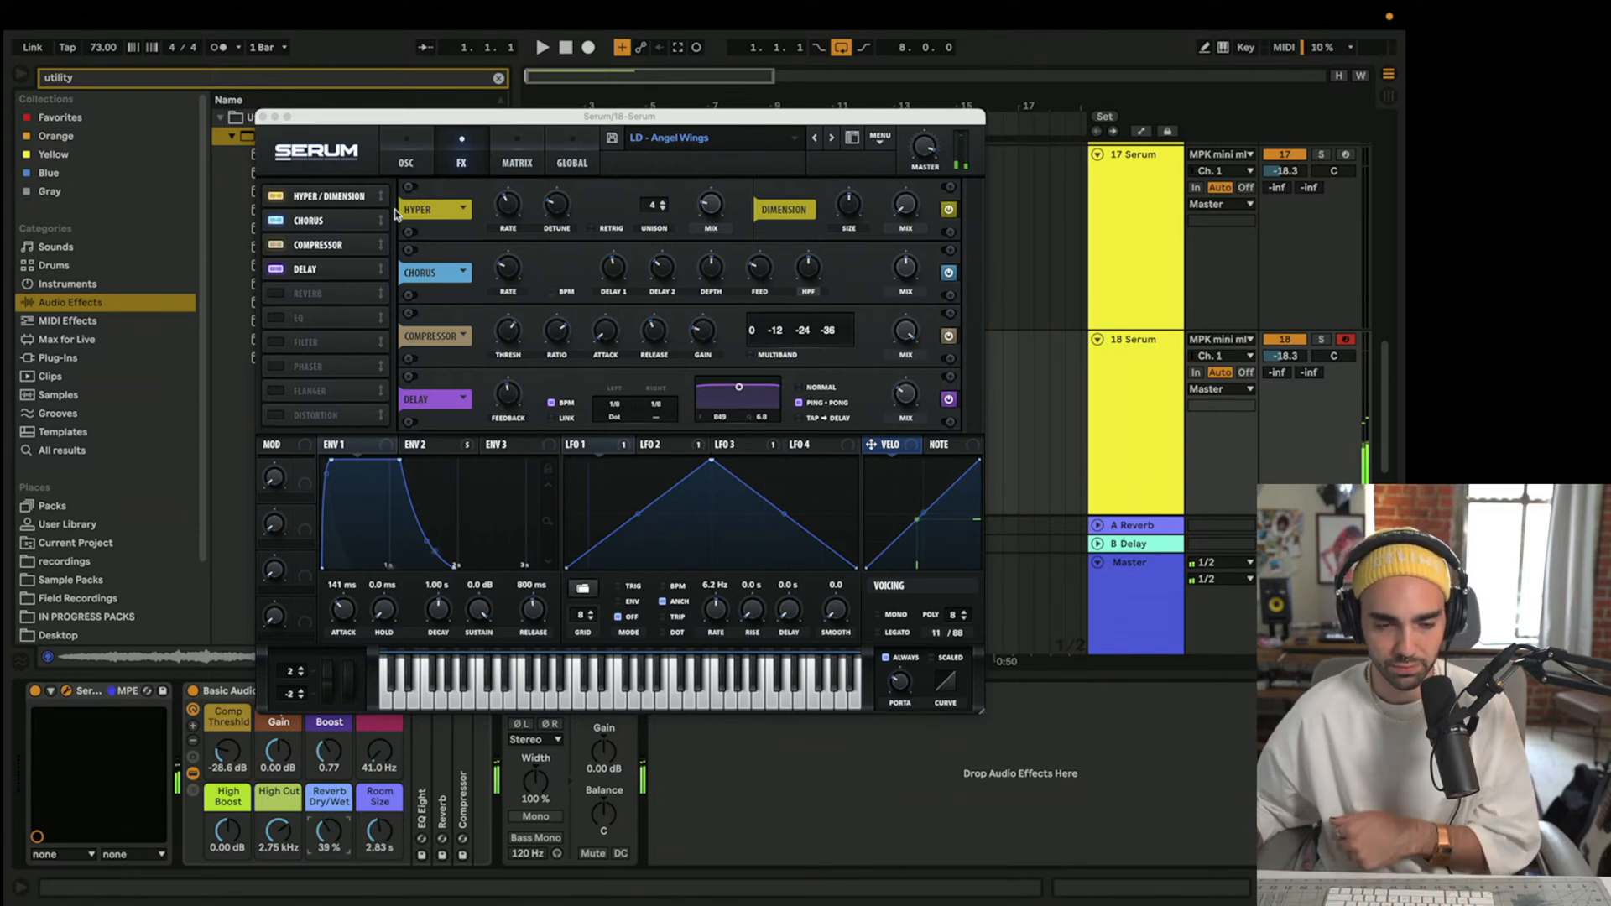
# - Close the Serum window, duplicate track 18 Serum and arm the new track 19
pyautogui.click(262, 118)
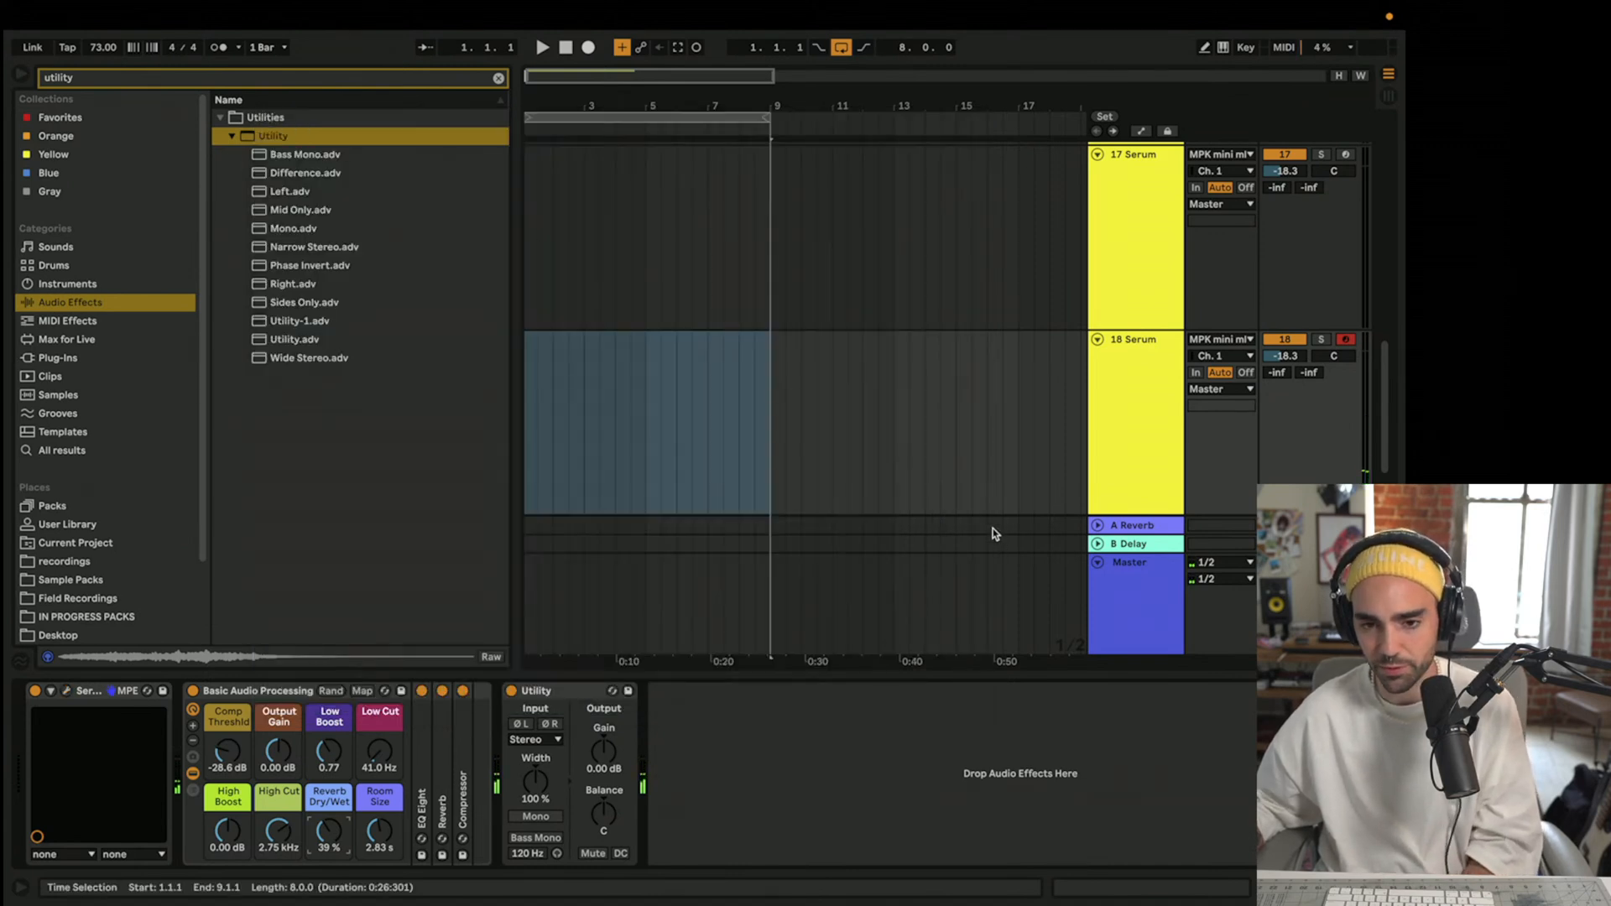
pyautogui.click(1131, 391)
pyautogui.scroll(-5, 1131, 392)
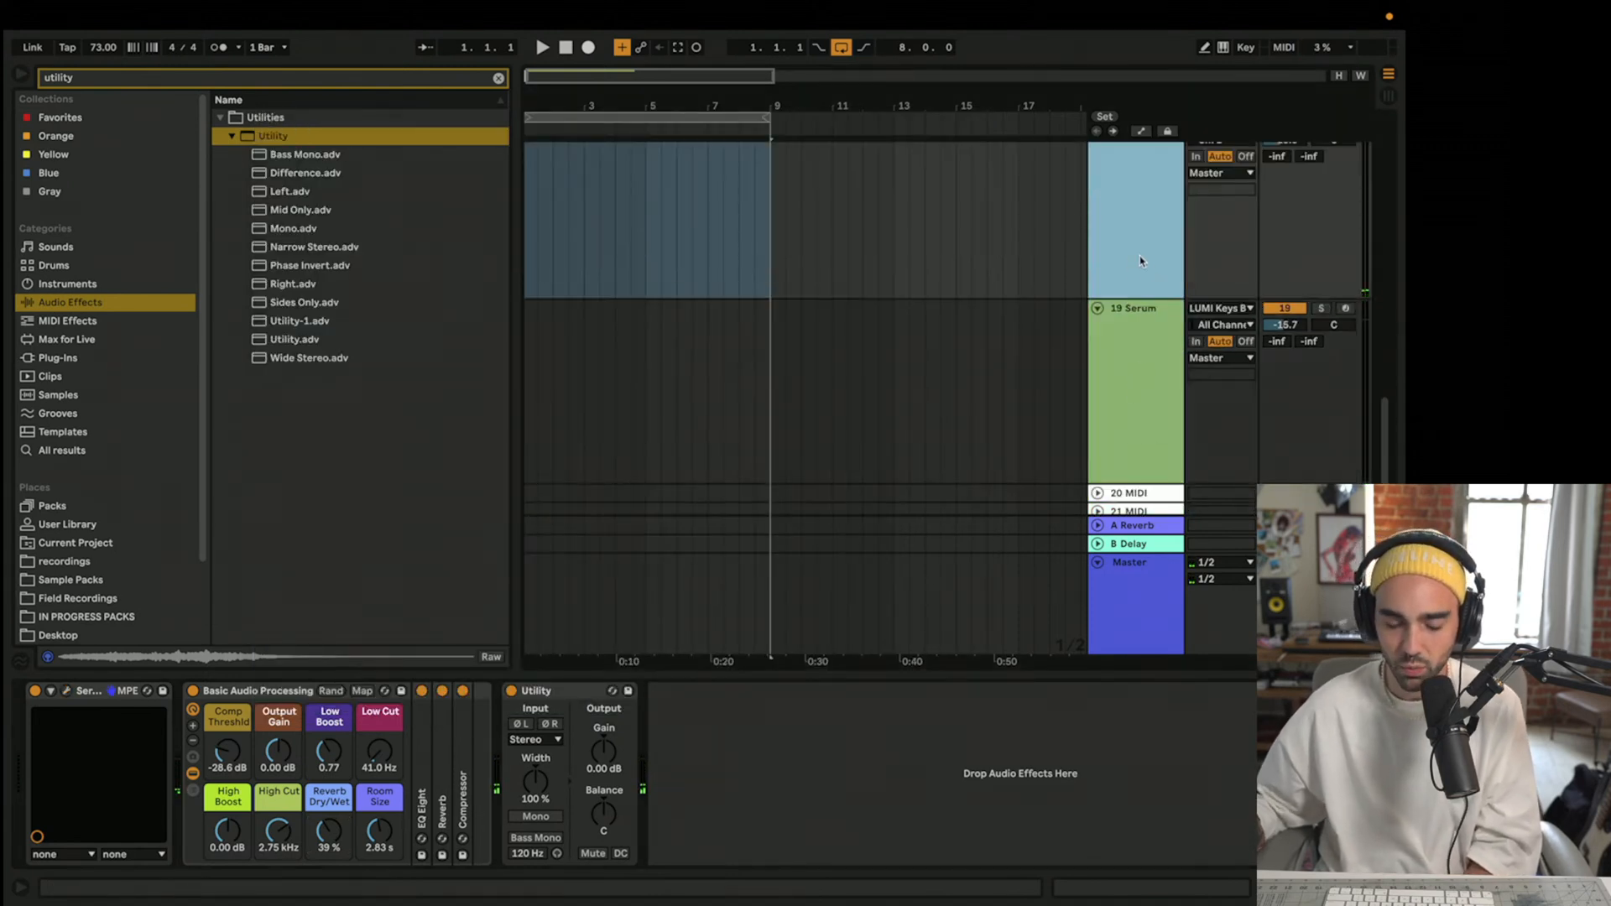
pyautogui.press('super+d')
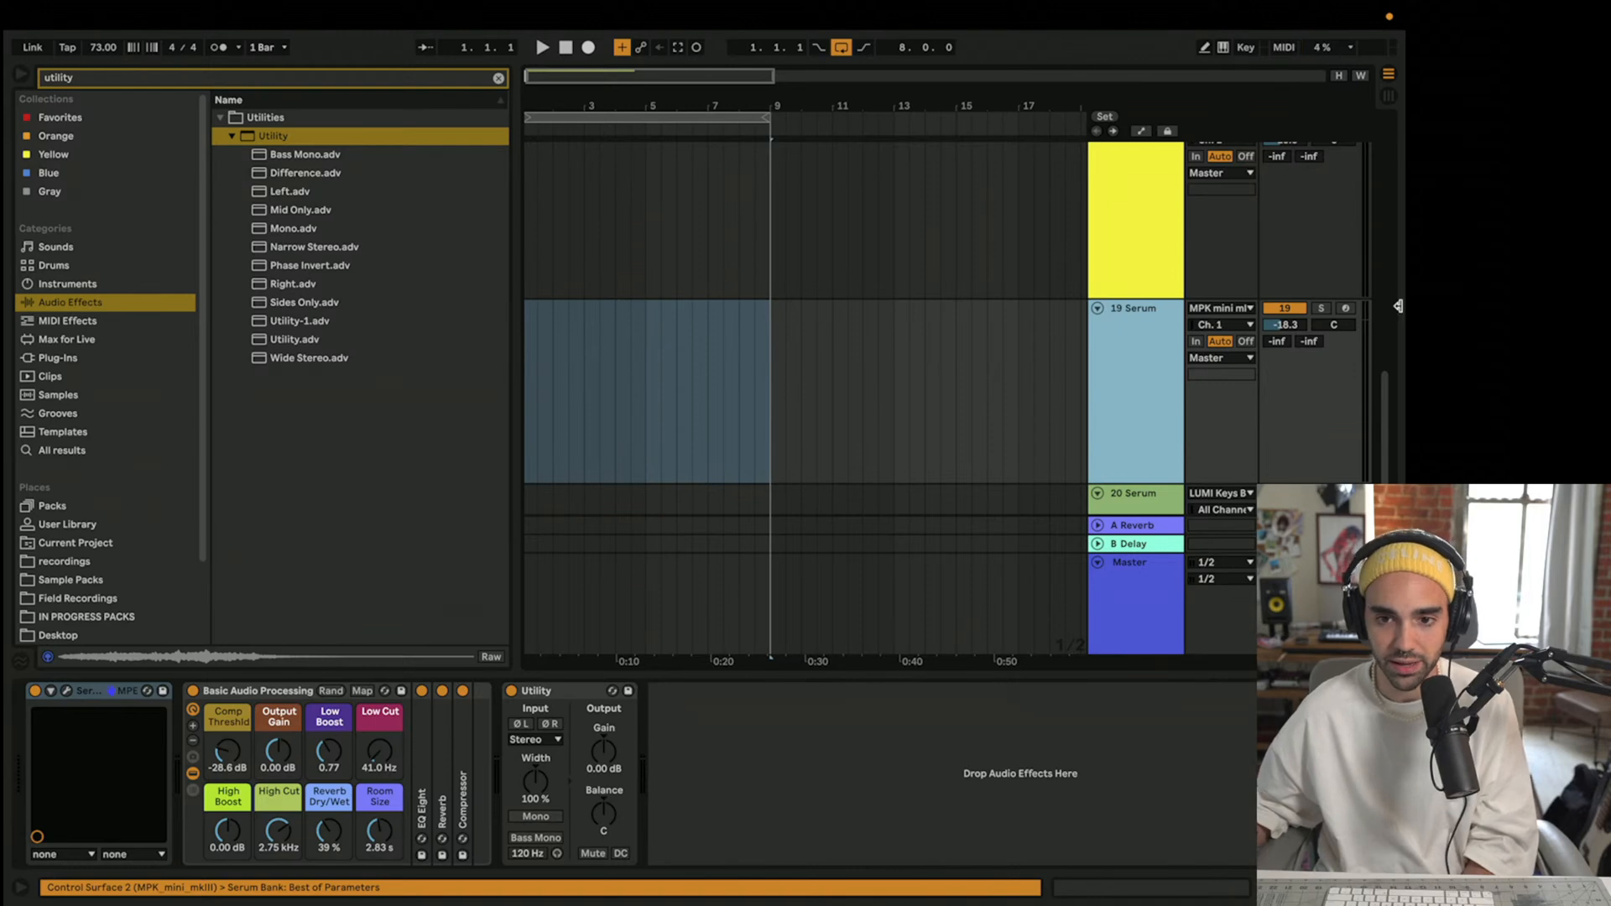
pyautogui.click(1347, 309)
pyautogui.scroll(1, 945, 450)
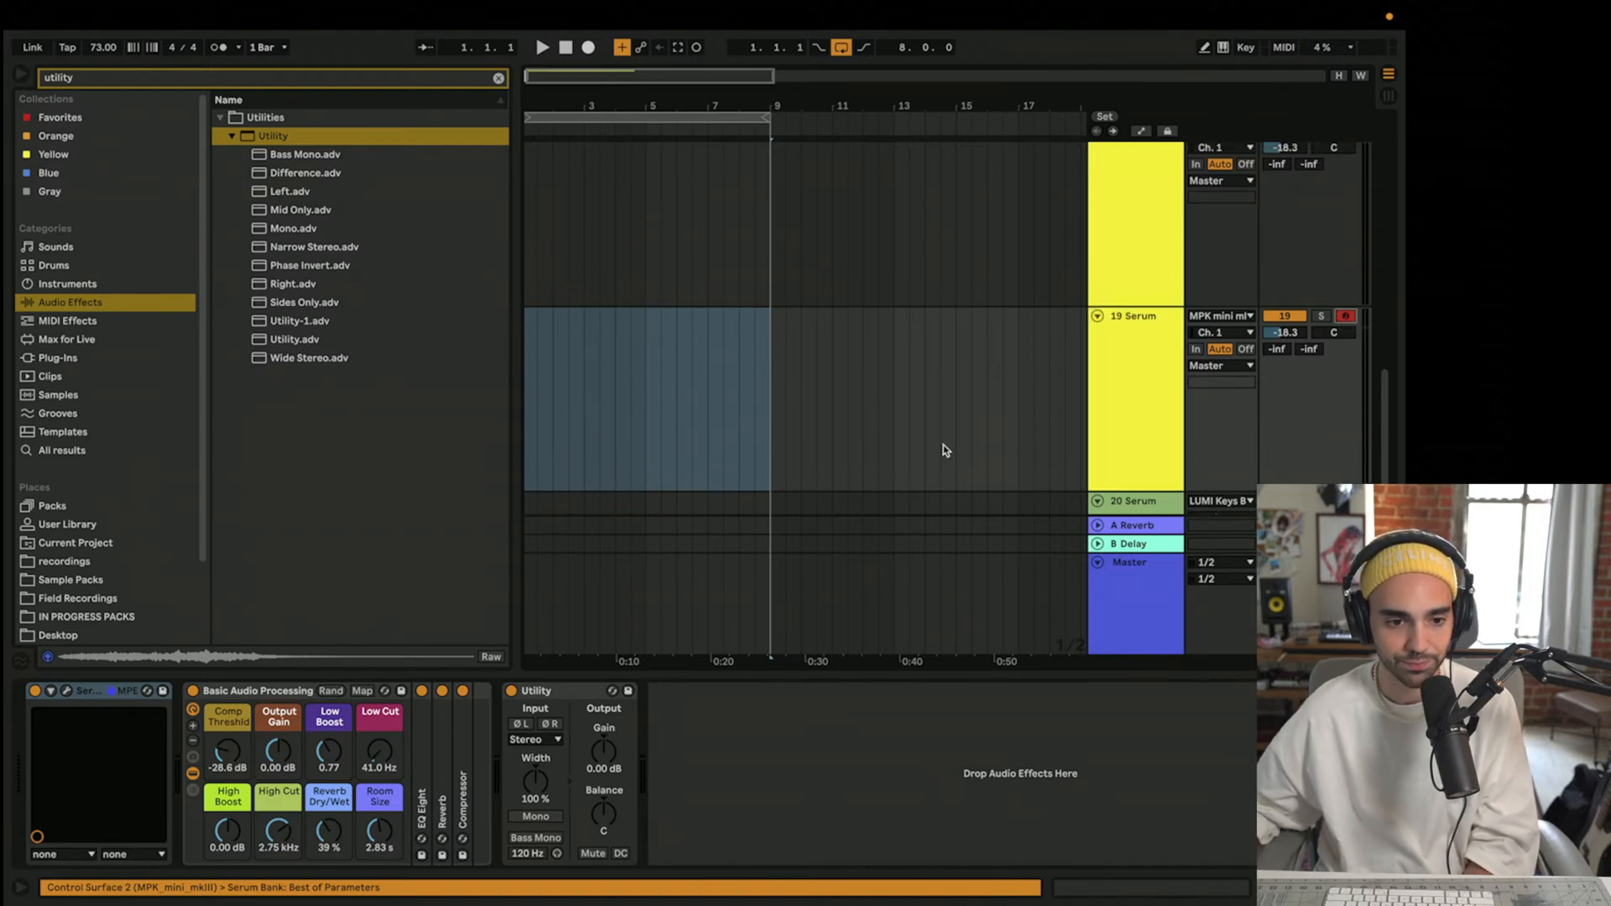
# - Open Serum on track 19, move its window up and advance to the preset LD - Birdman
pyautogui.click(66, 691)
pyautogui.moveTo(576, 309); pyautogui.dragTo(575, 128)
pyautogui.click(837, 147)
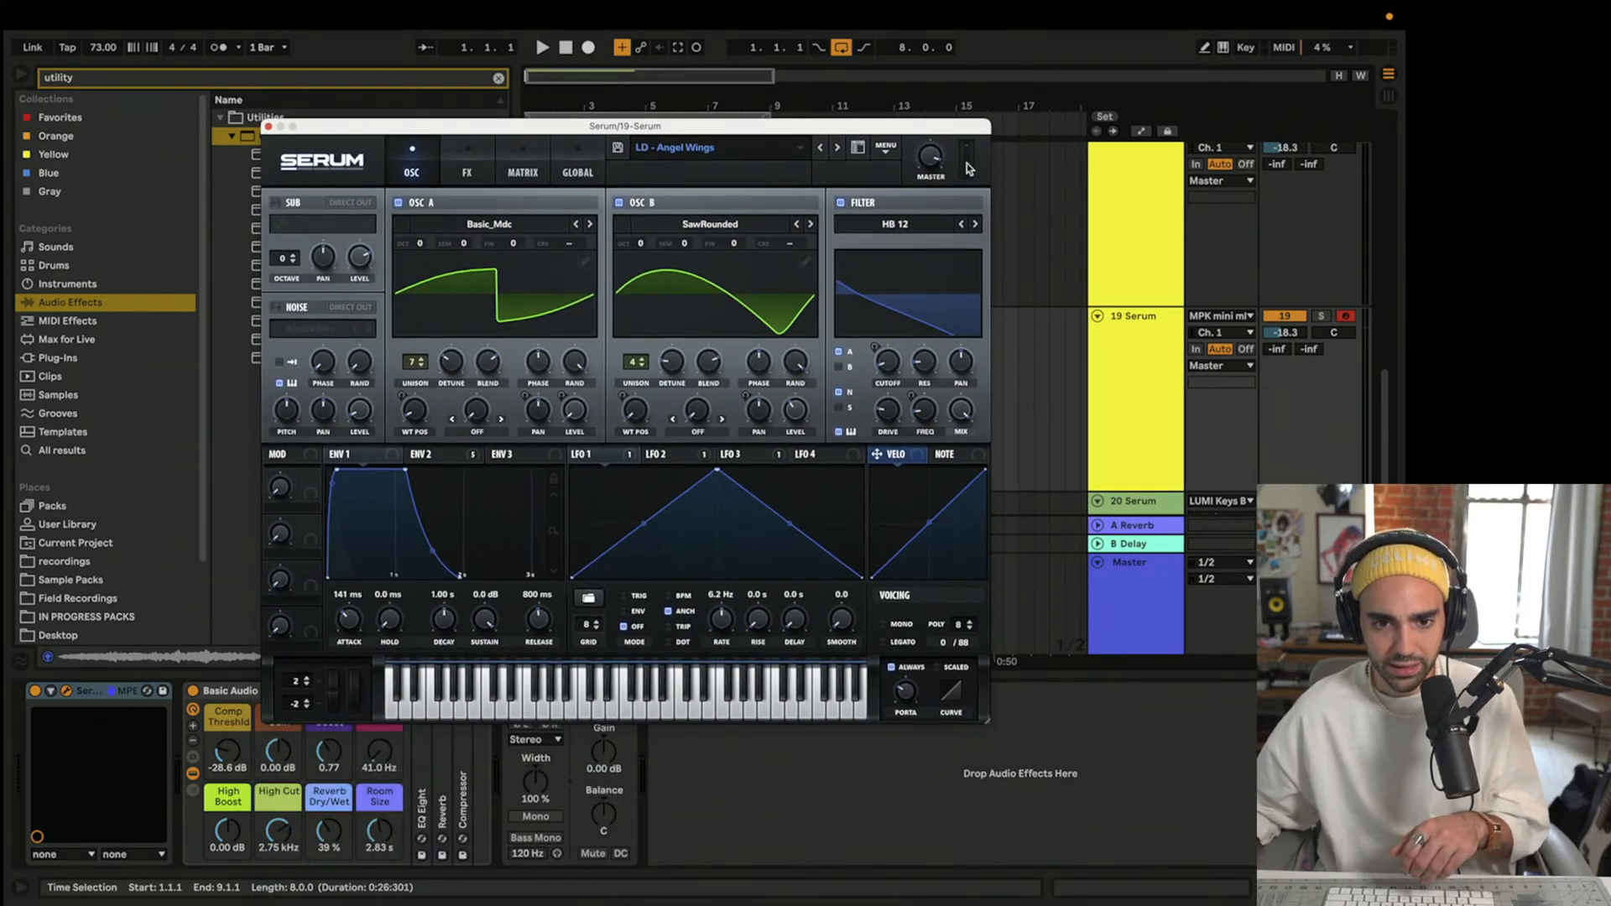
pyautogui.click(839, 153)
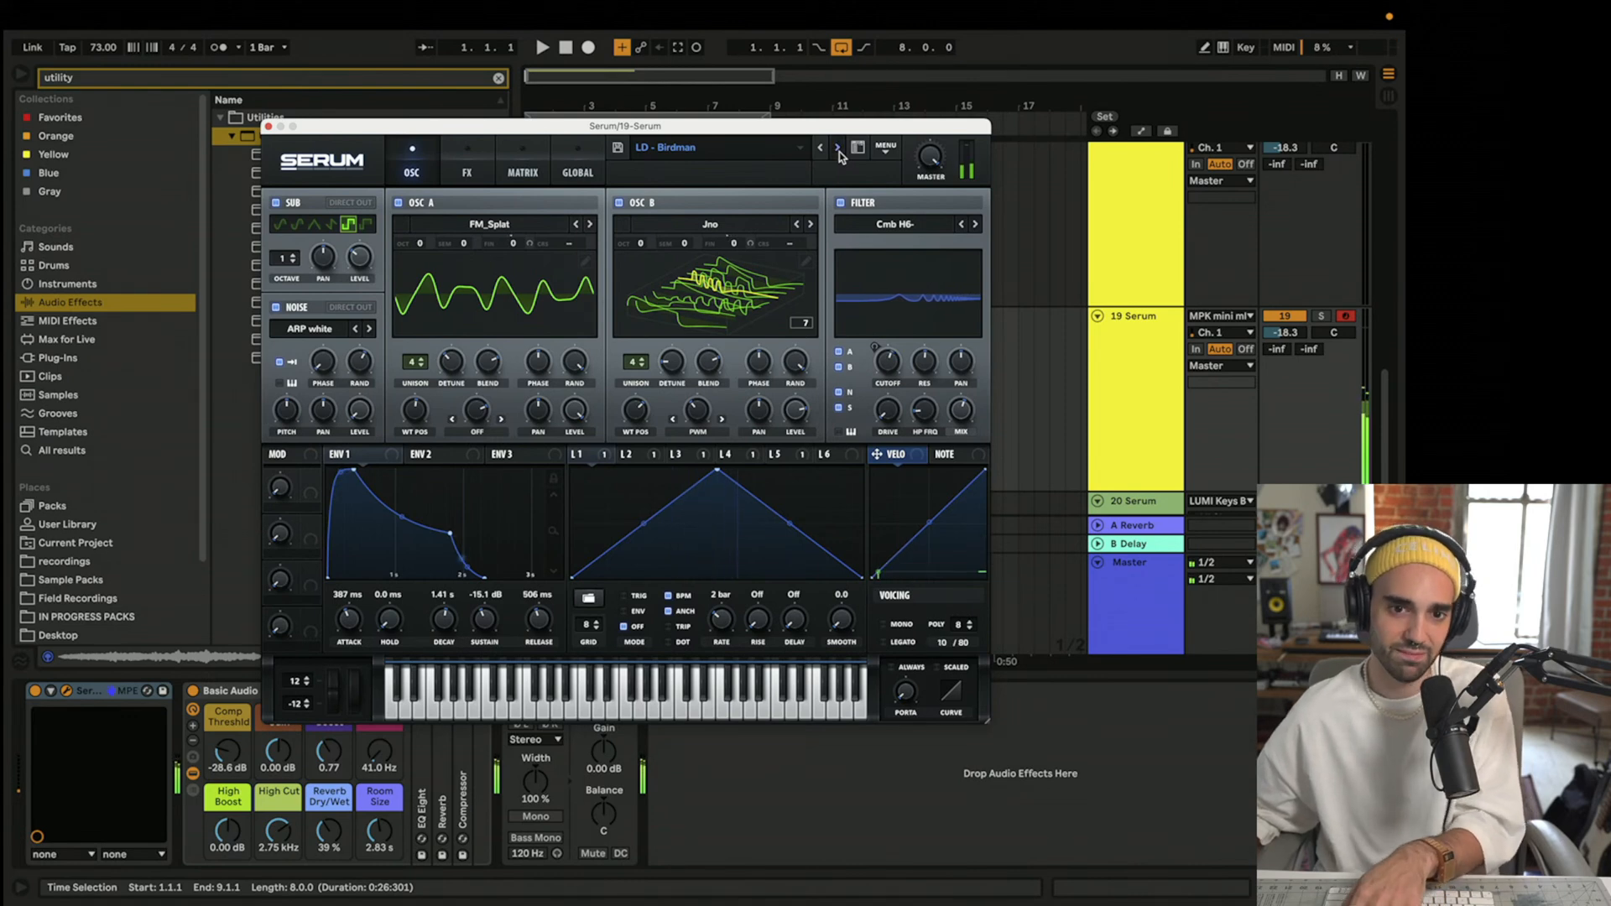
# - Advance to the preset LD - Chandlery and lower the volume of track 19 to -21.7 dB
pyautogui.click(839, 153)
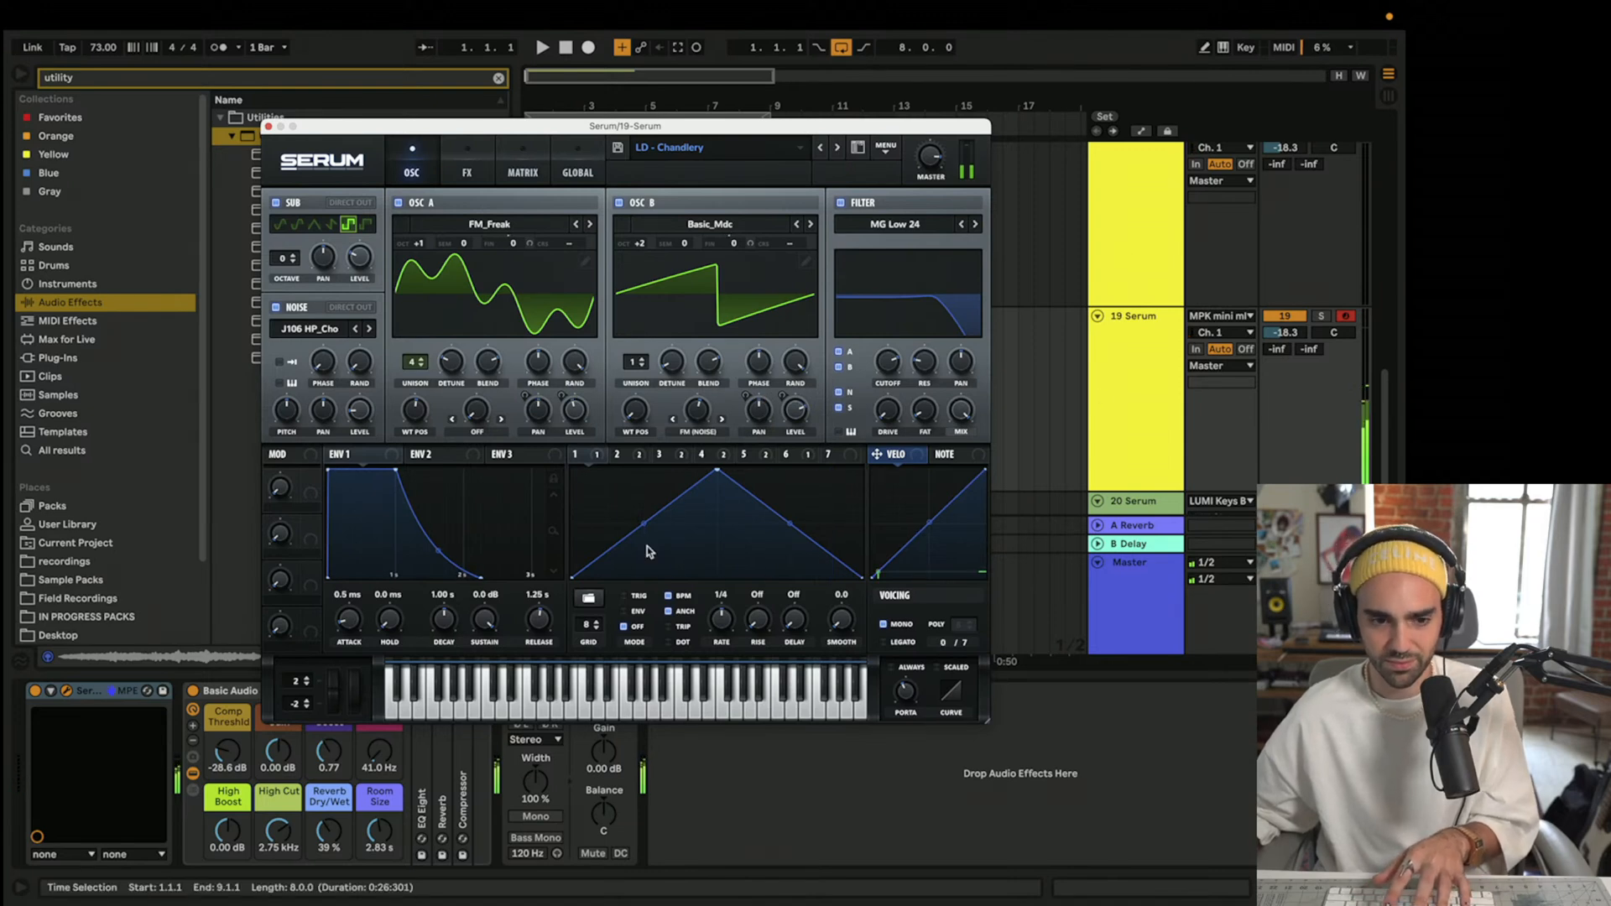
pyautogui.moveTo(1309, 337); pyautogui.dragTo(1309, 345)
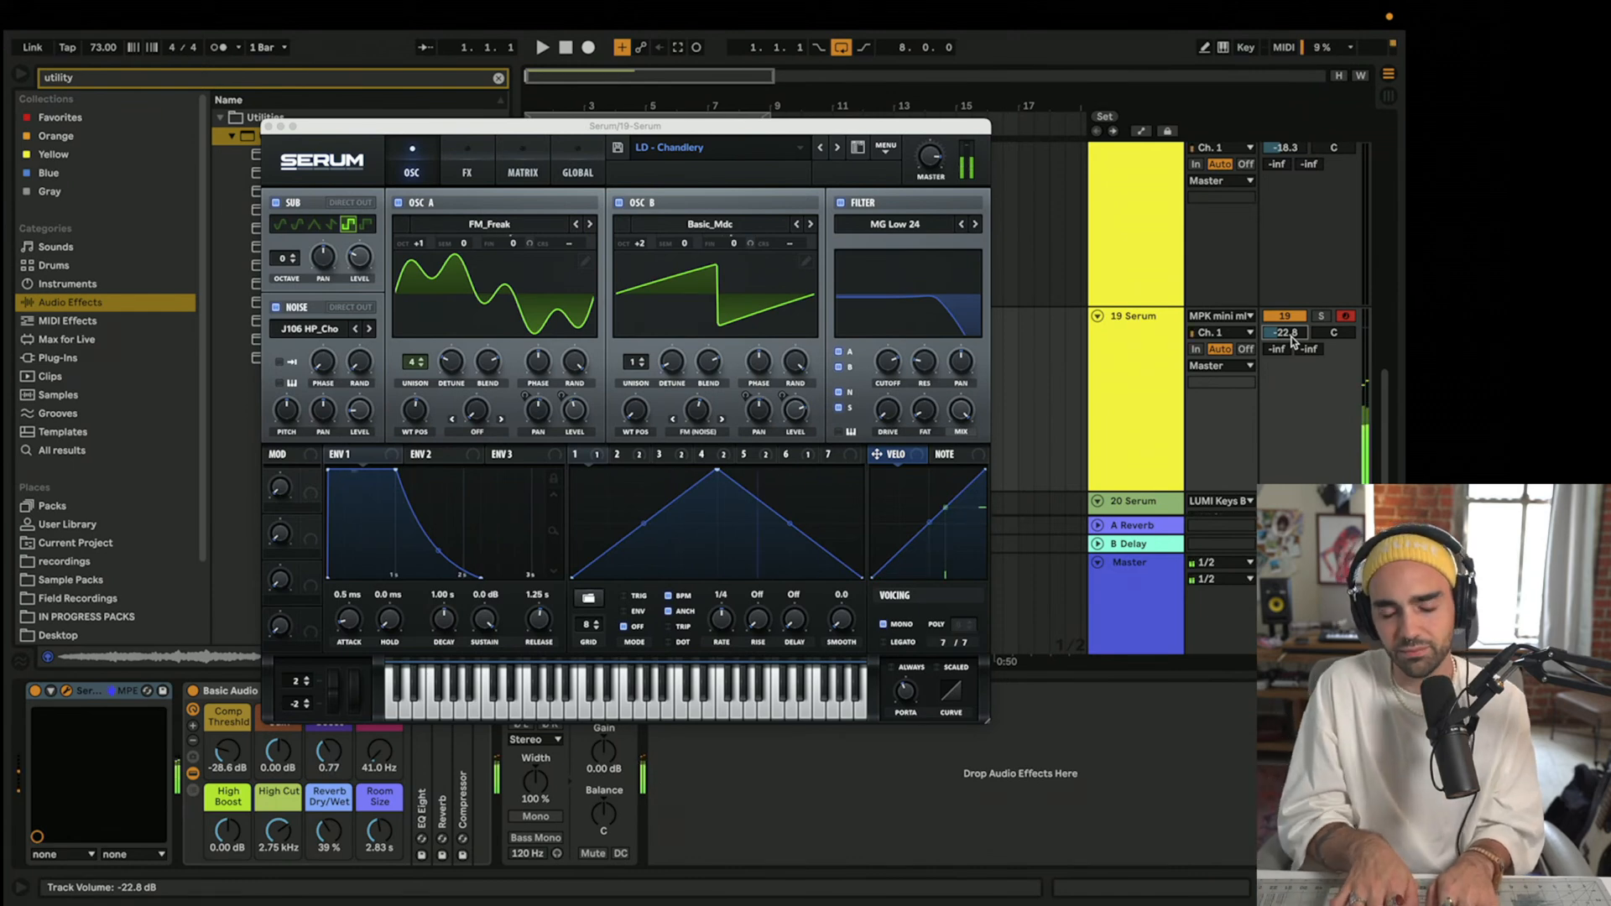
pyautogui.moveTo(1293, 339); pyautogui.dragTo(1295, 342)
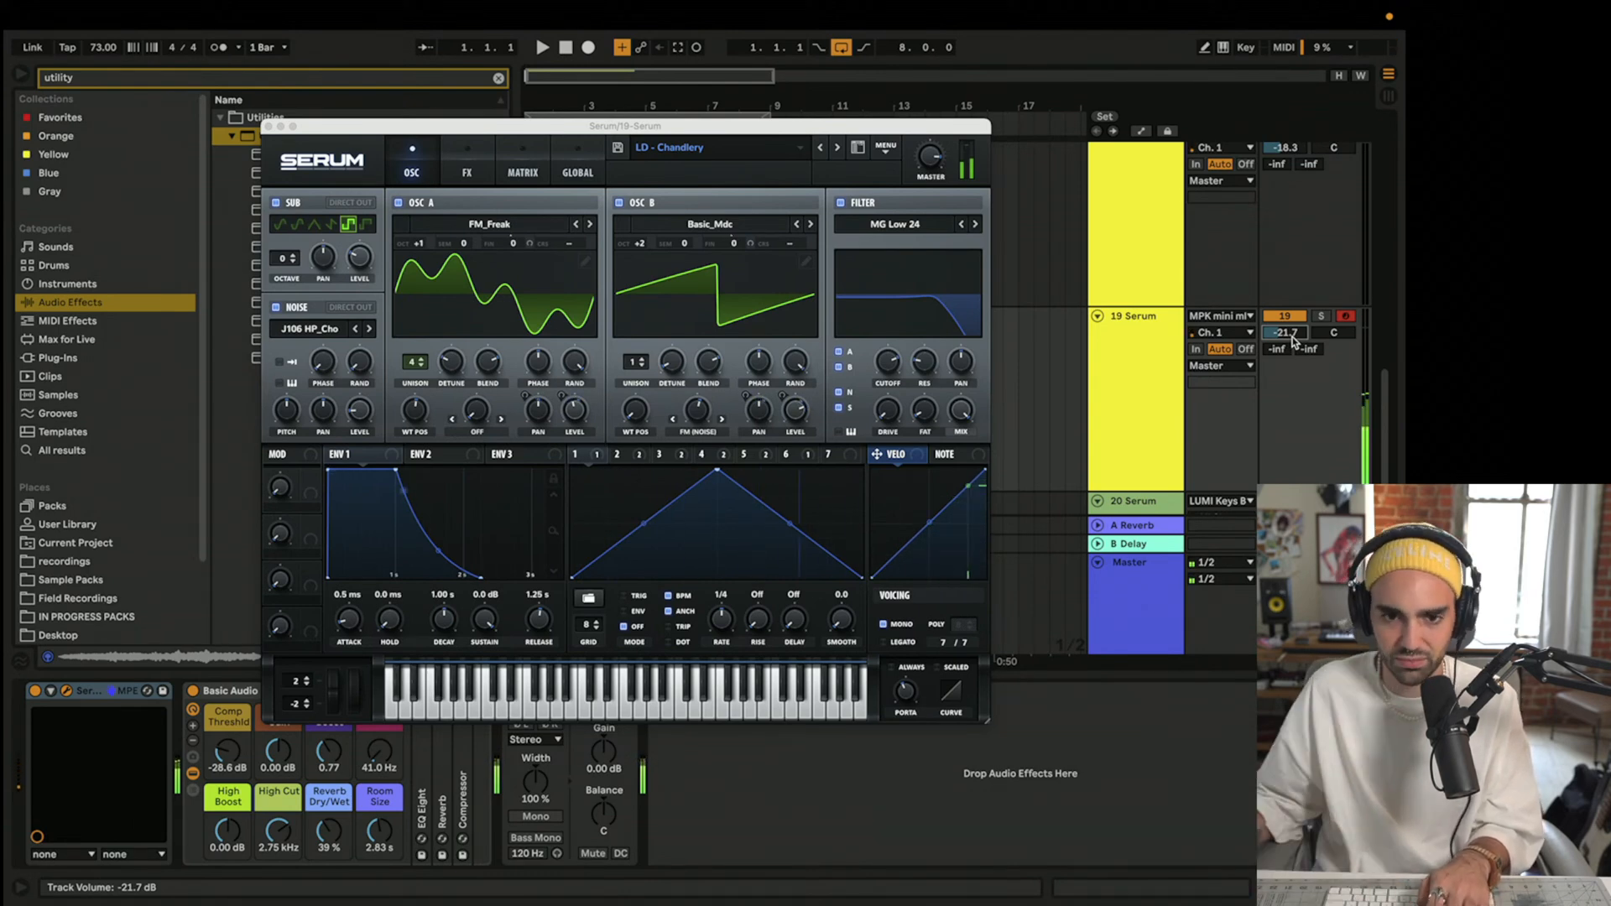
# - Advance through LD - Circles, LD - Daddy and LD - Darkside to LD - Deaf, raising the rack's High Cut to 22.0 kHz for LD - Darkside
pyautogui.click(838, 151)
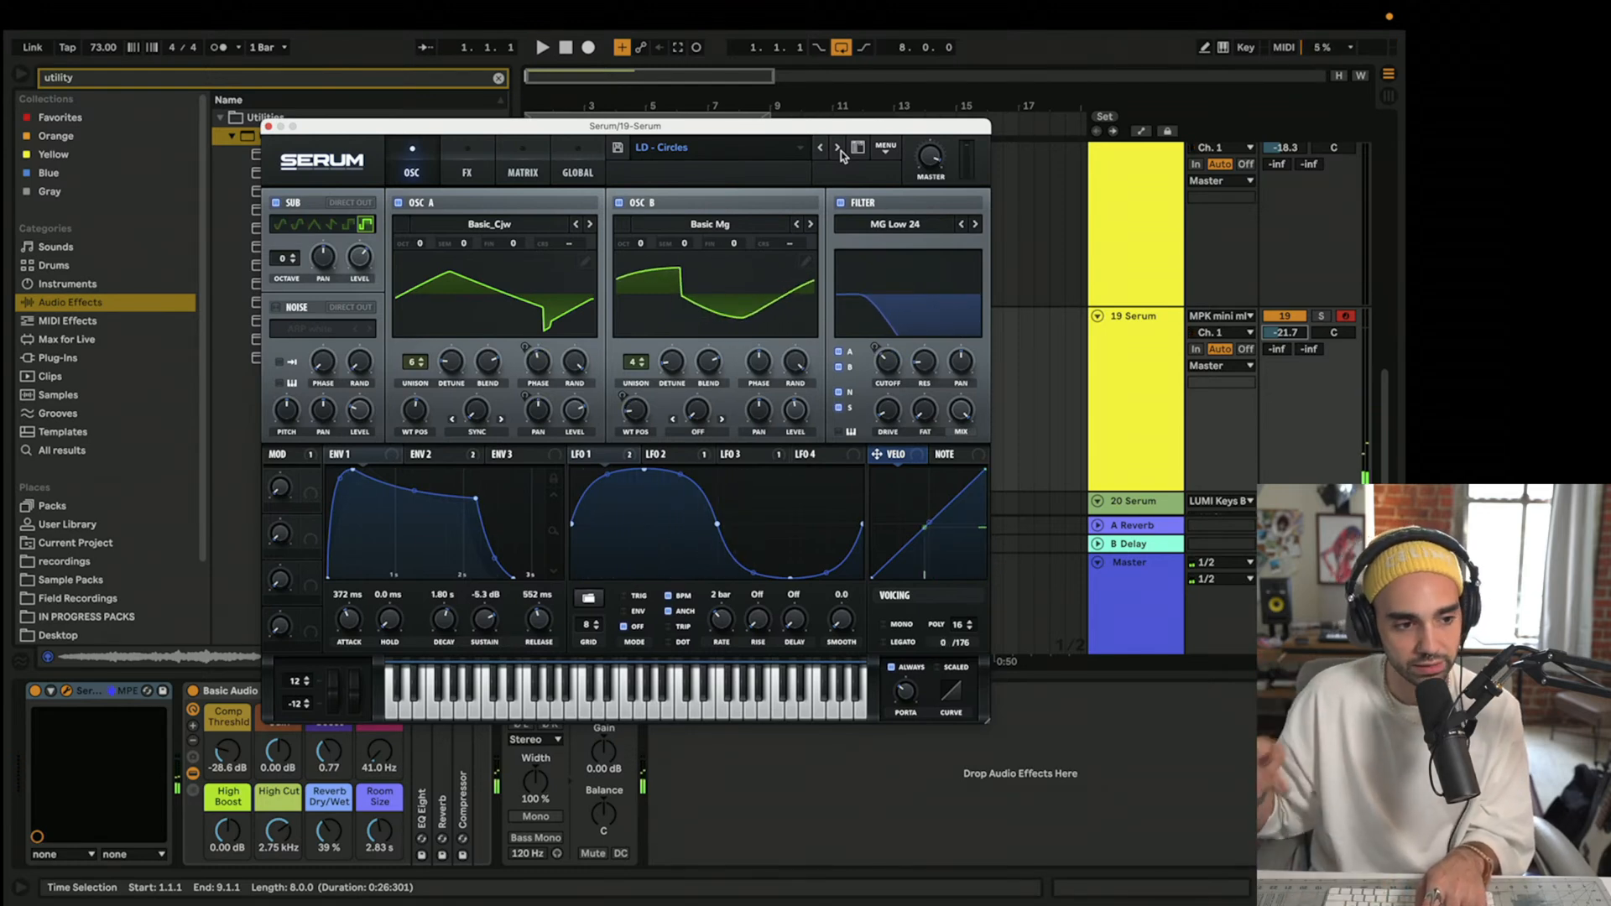
pyautogui.click(838, 149)
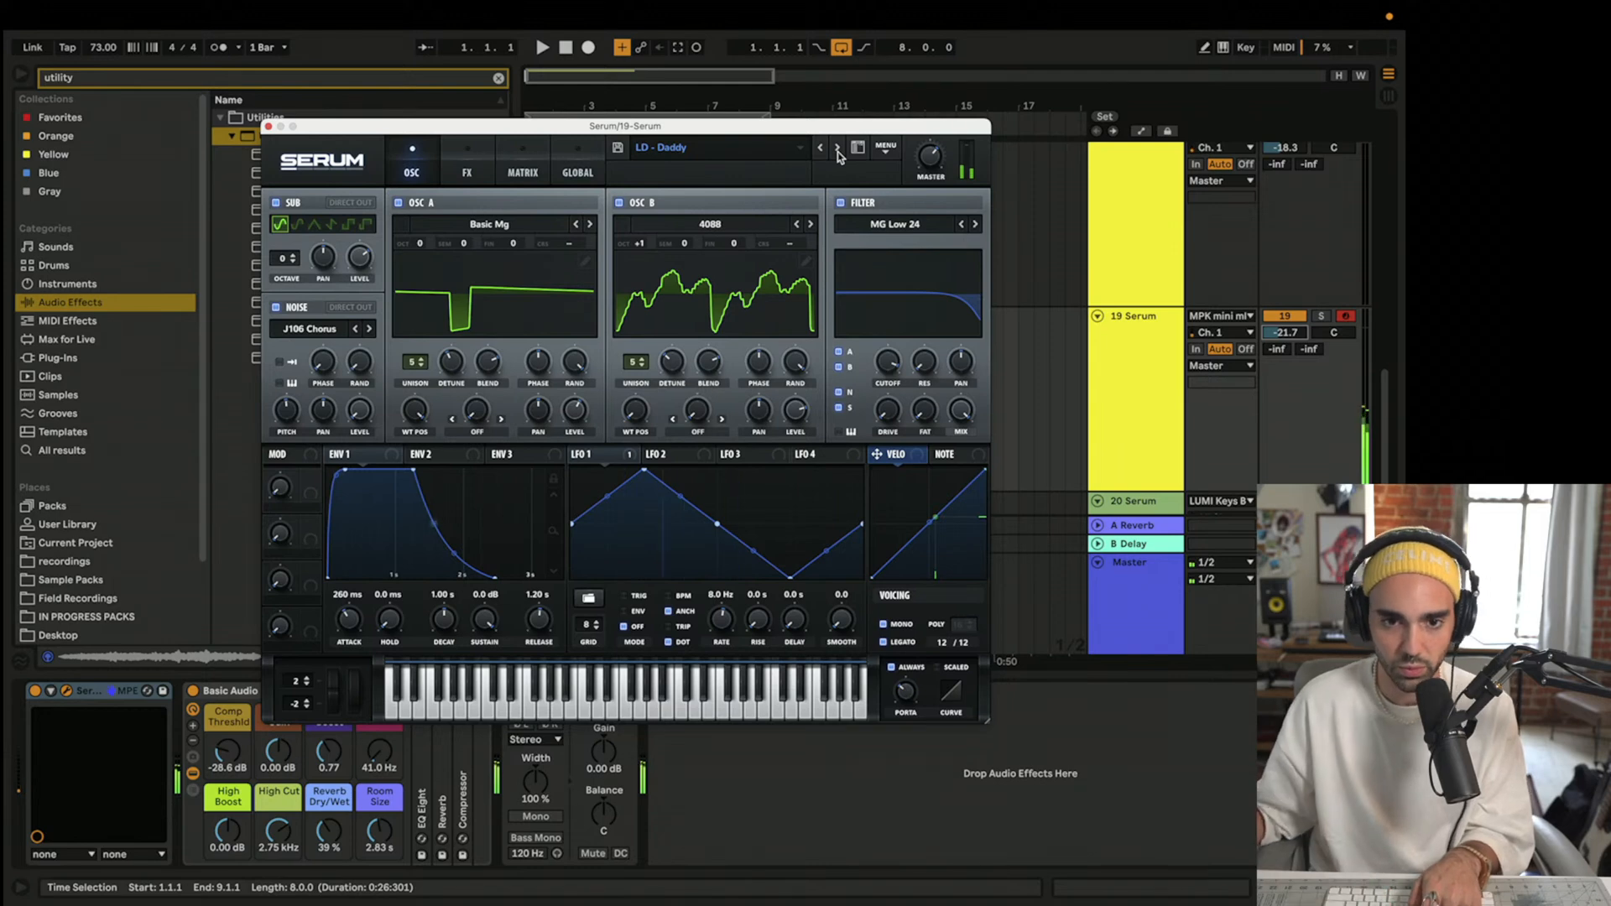
pyautogui.click(837, 149)
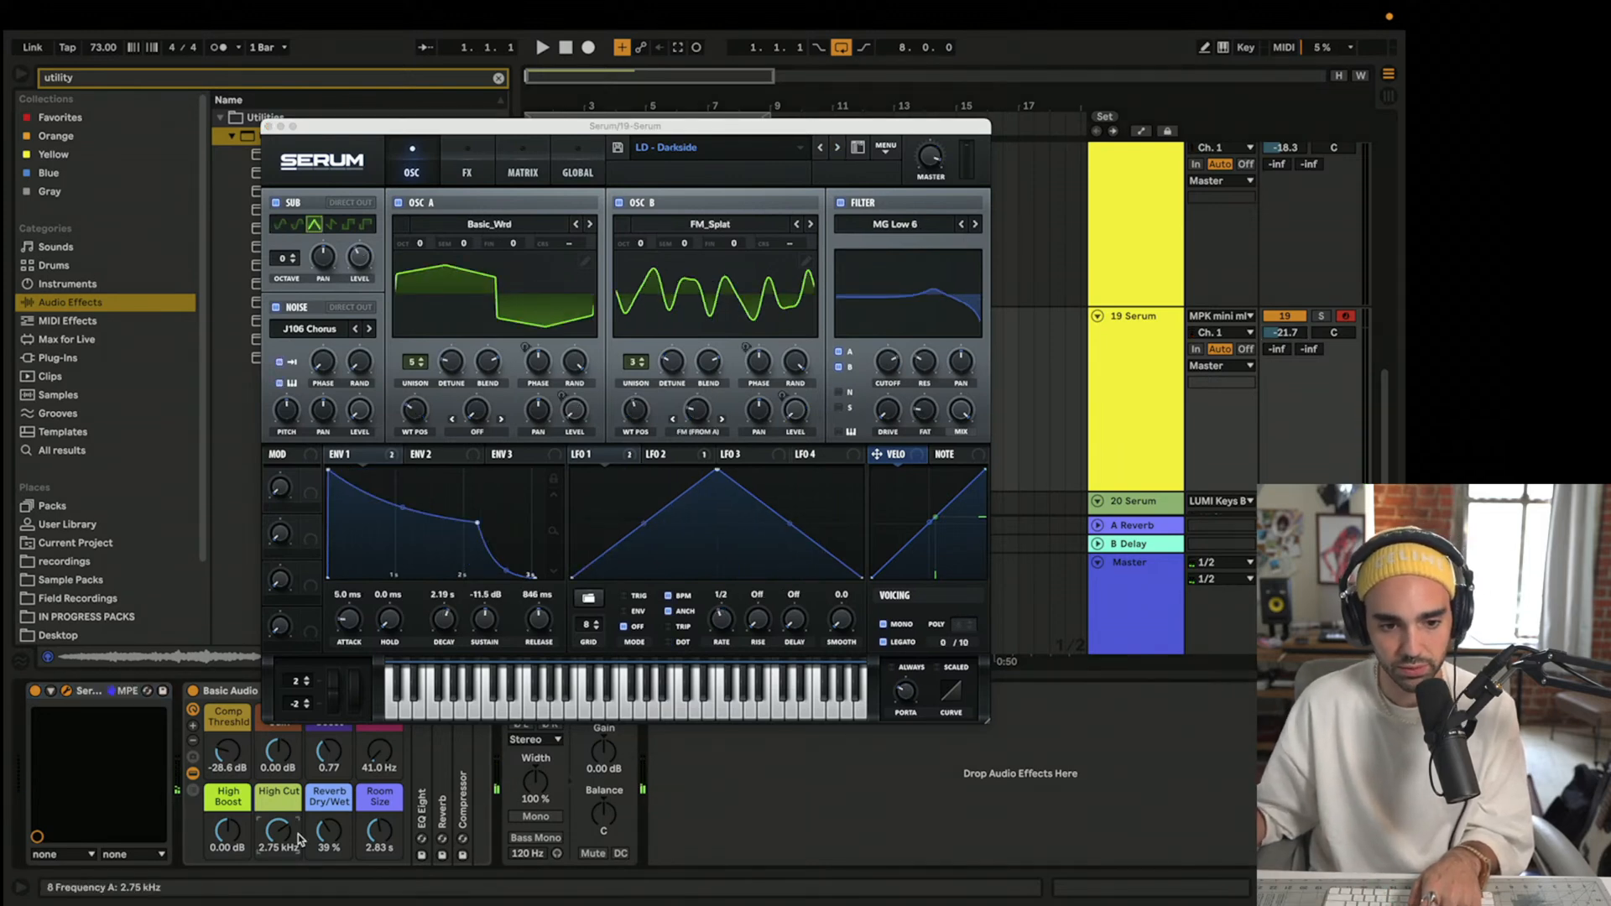
pyautogui.moveTo(285, 838); pyautogui.dragTo(285, 780)
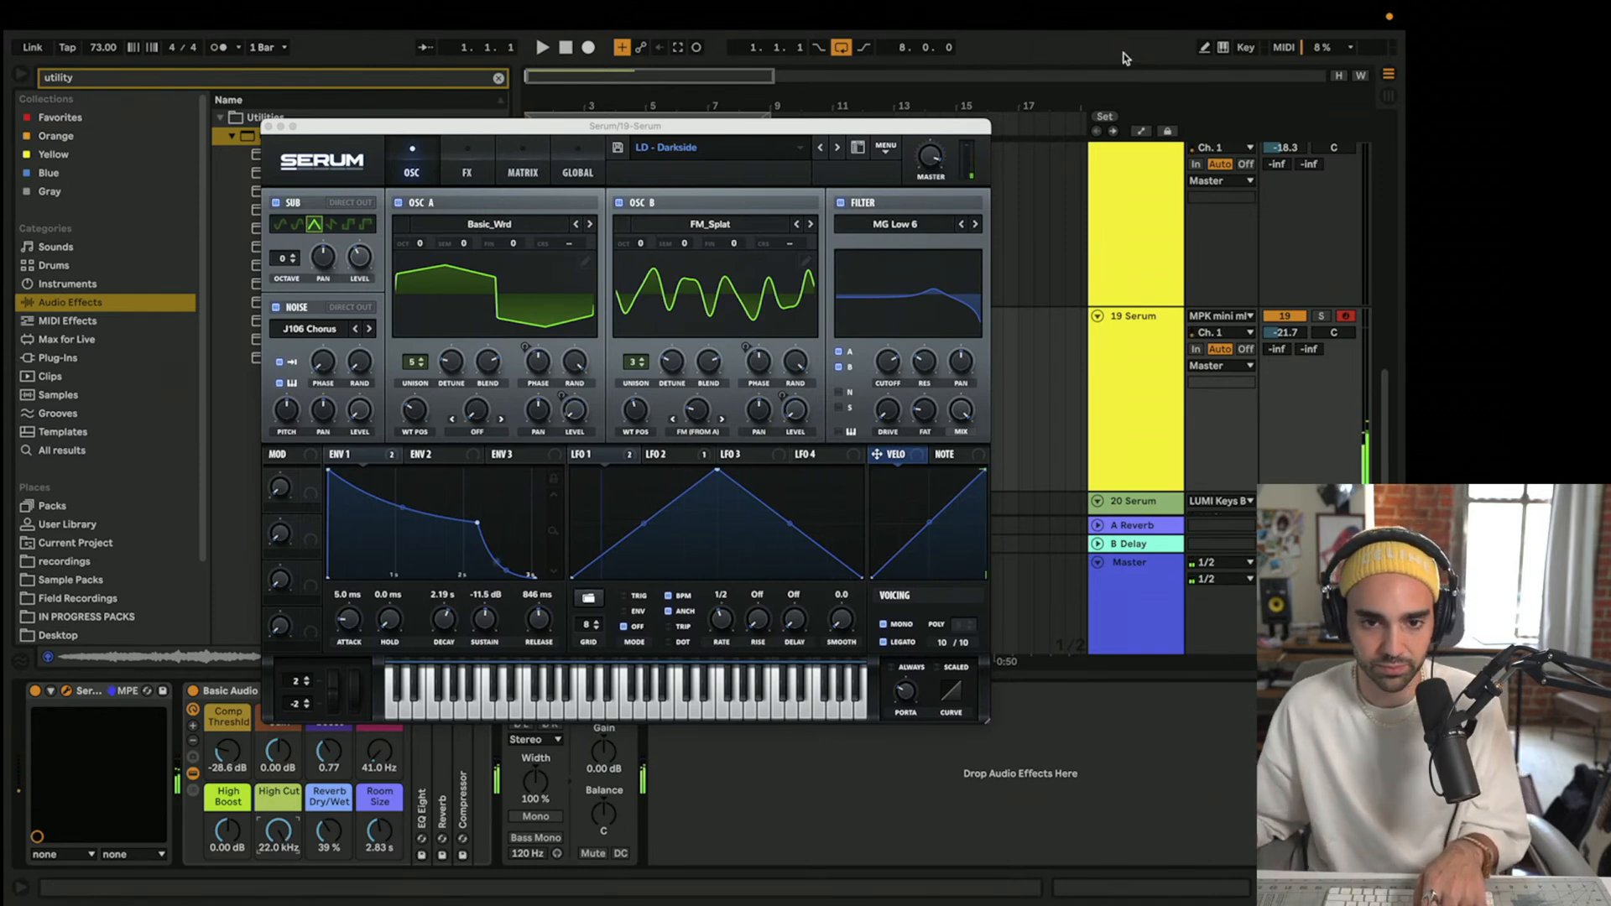
pyautogui.click(837, 148)
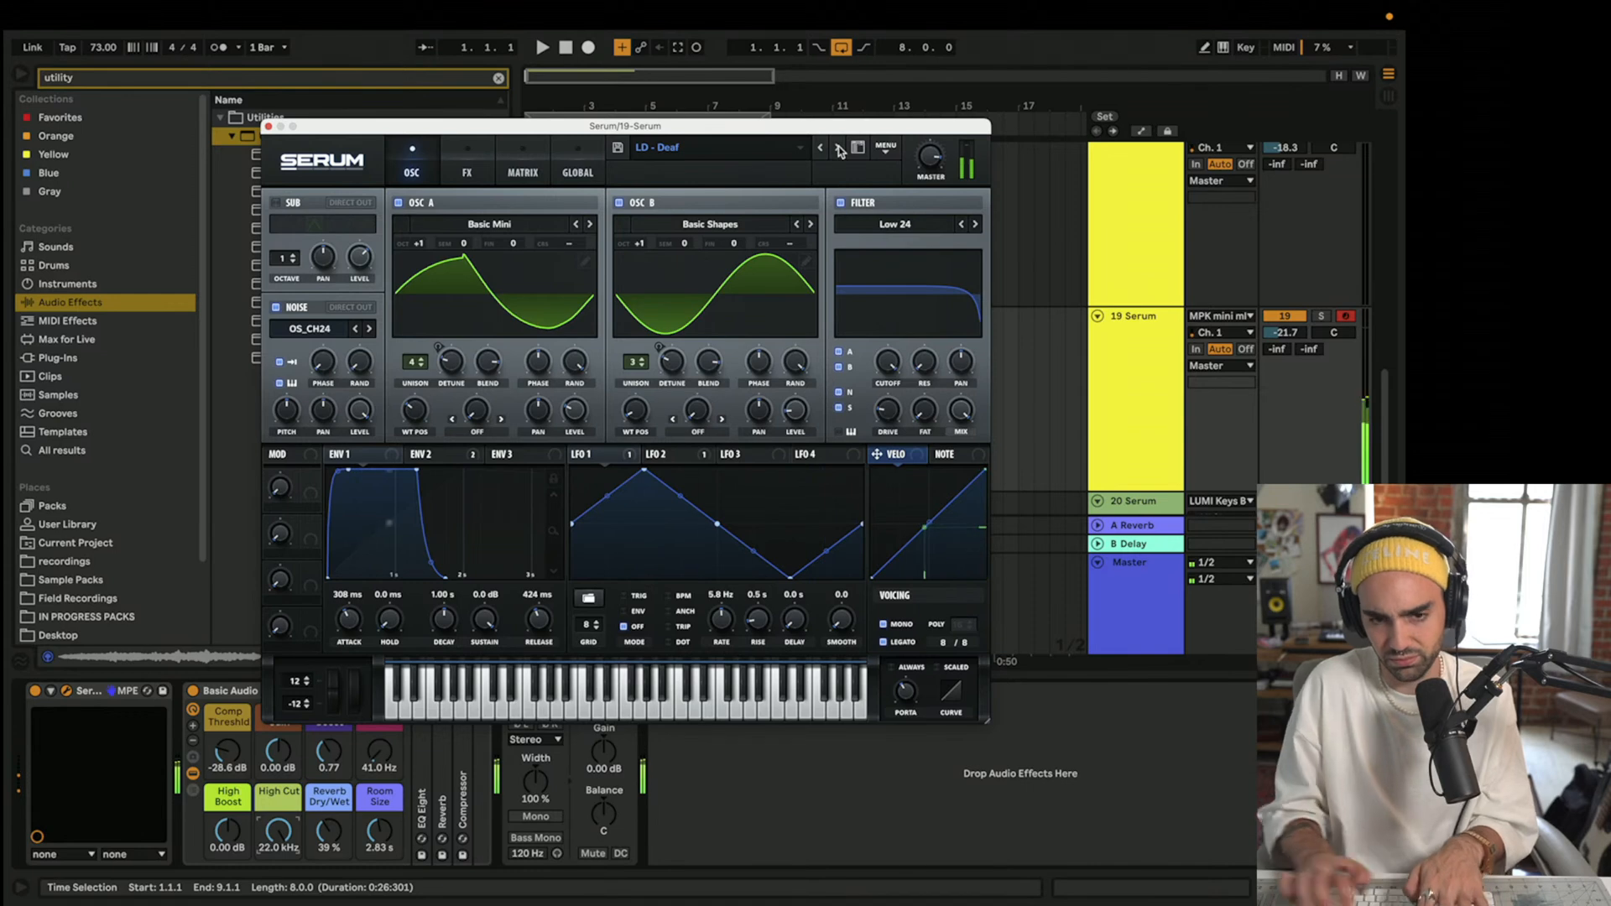
# - Advance the presets through LD - Dunkirk, LD - Eyelid, LD - Face and LD - Frankie to LD - Frozen in Time
pyautogui.click(838, 148)
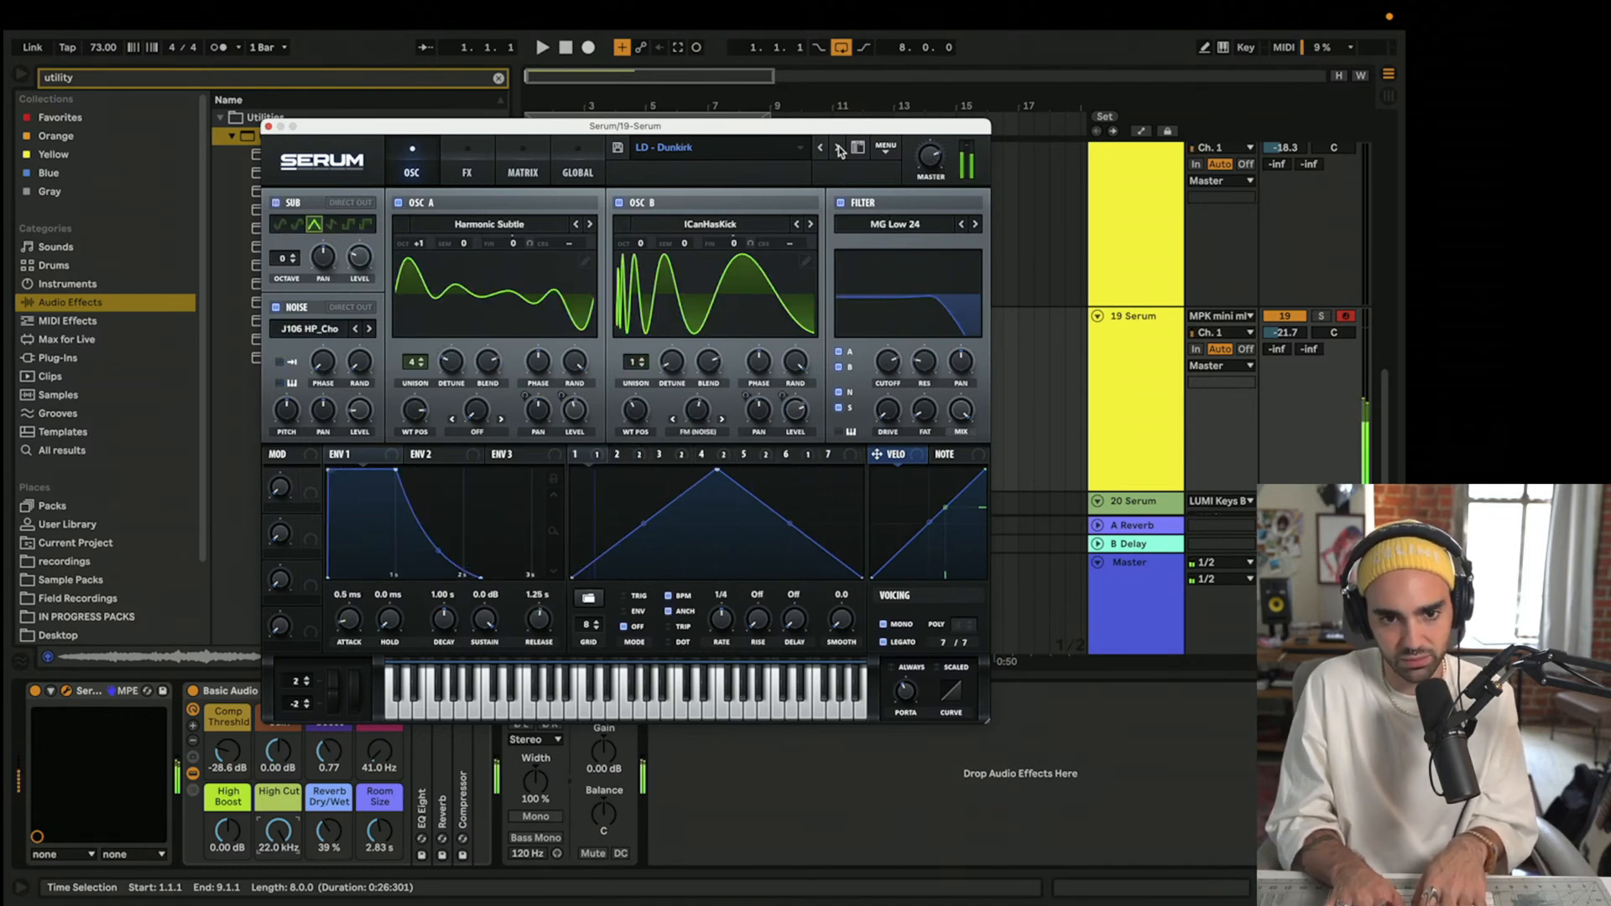
pyautogui.click(838, 147)
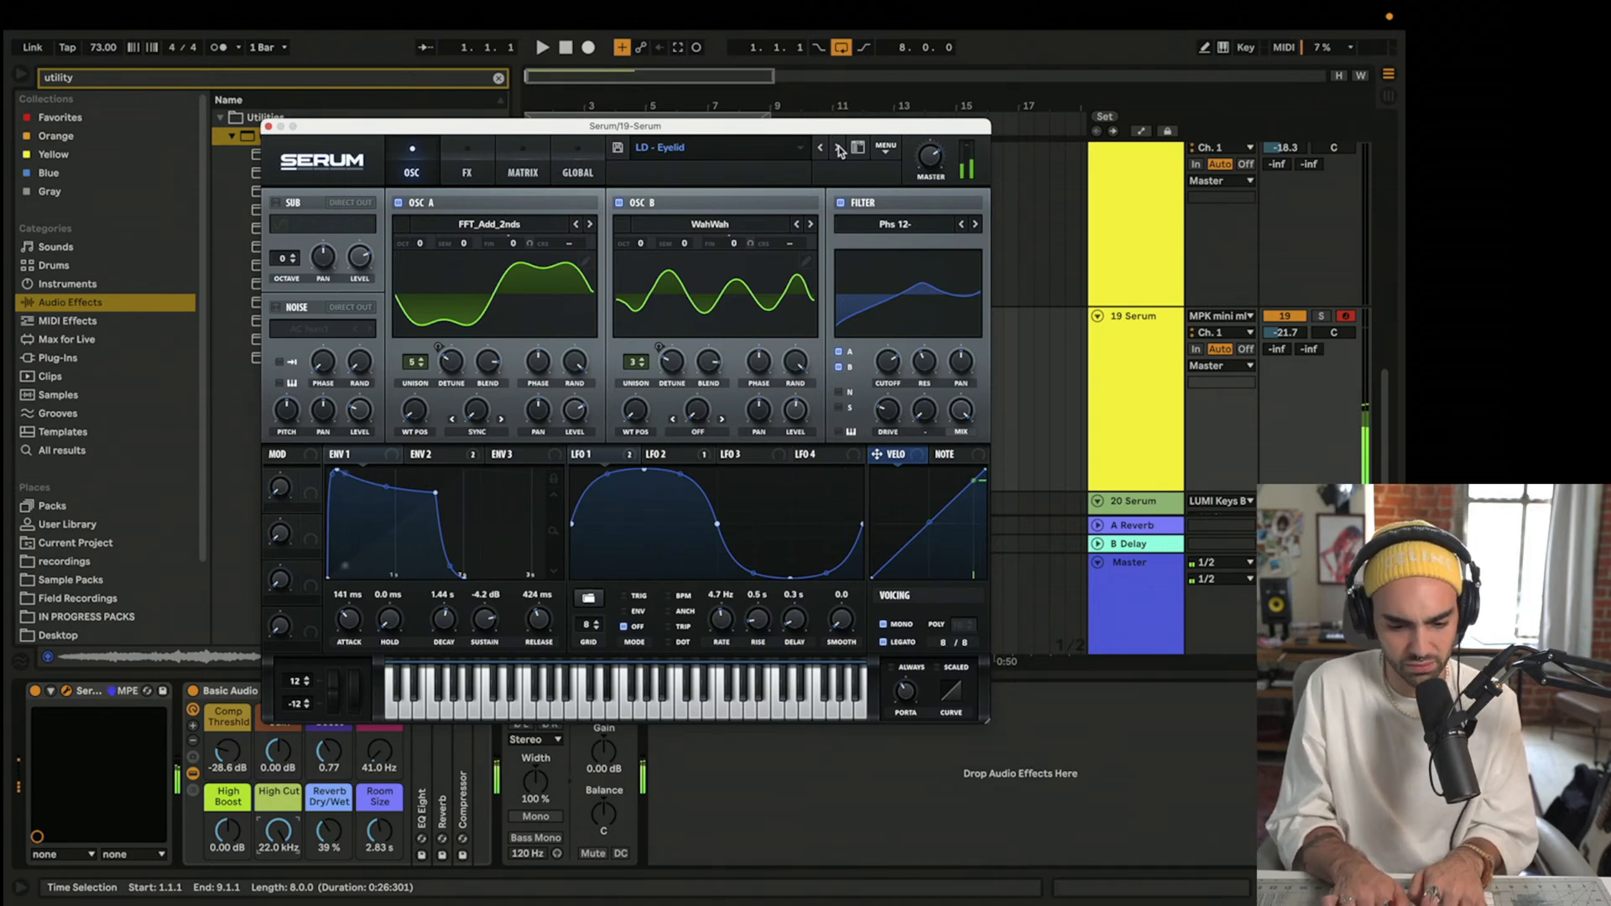
pyautogui.click(839, 148)
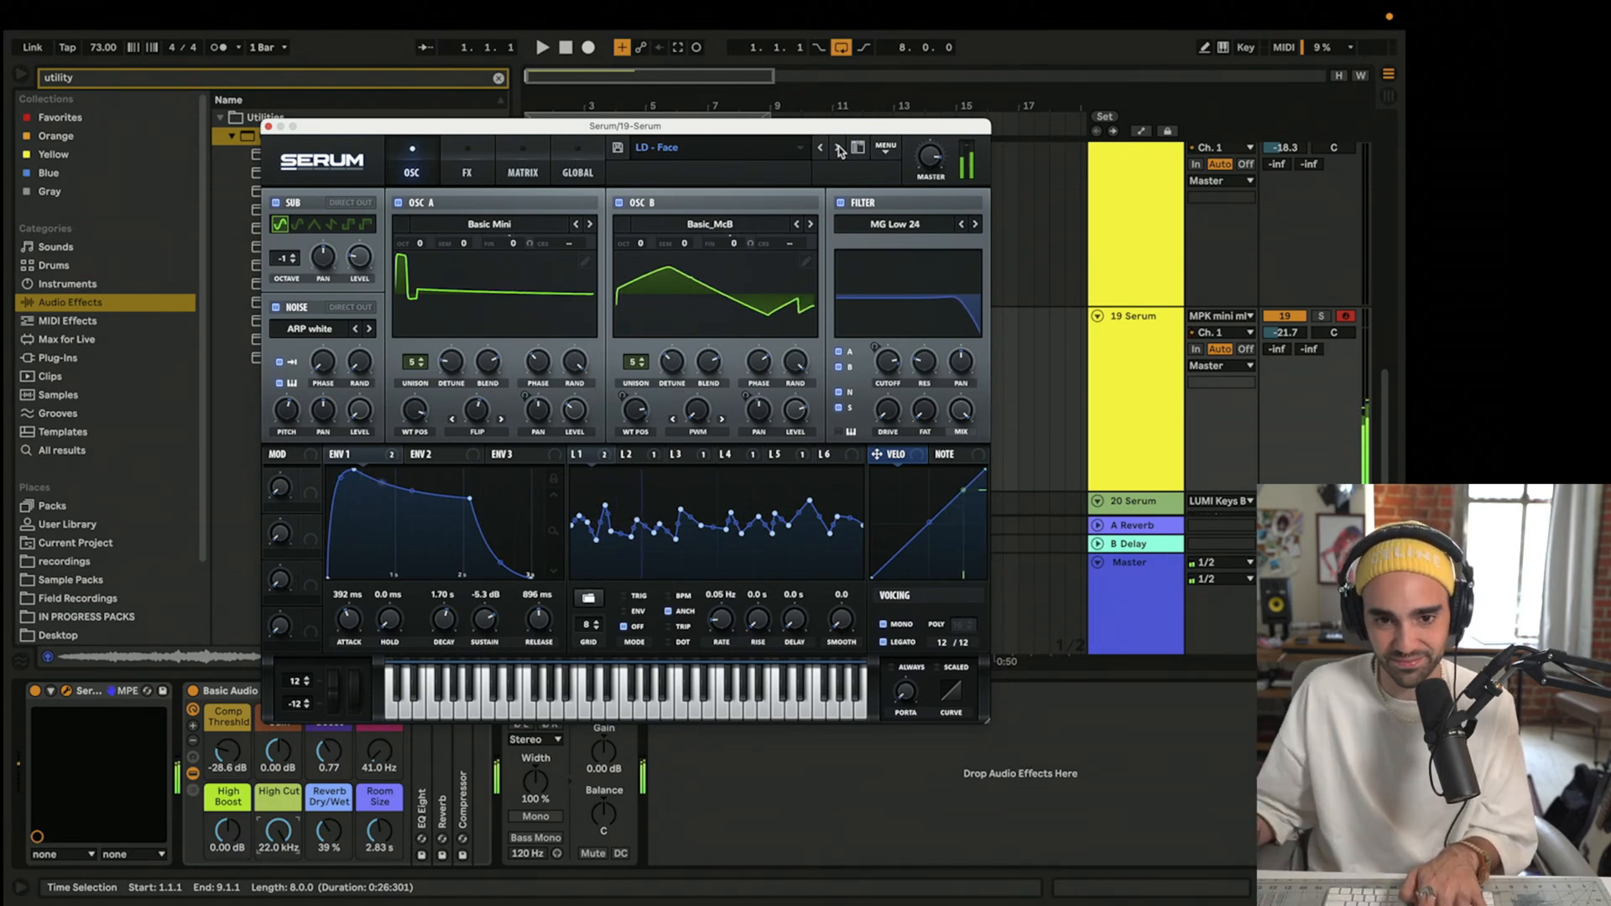
pyautogui.click(839, 148)
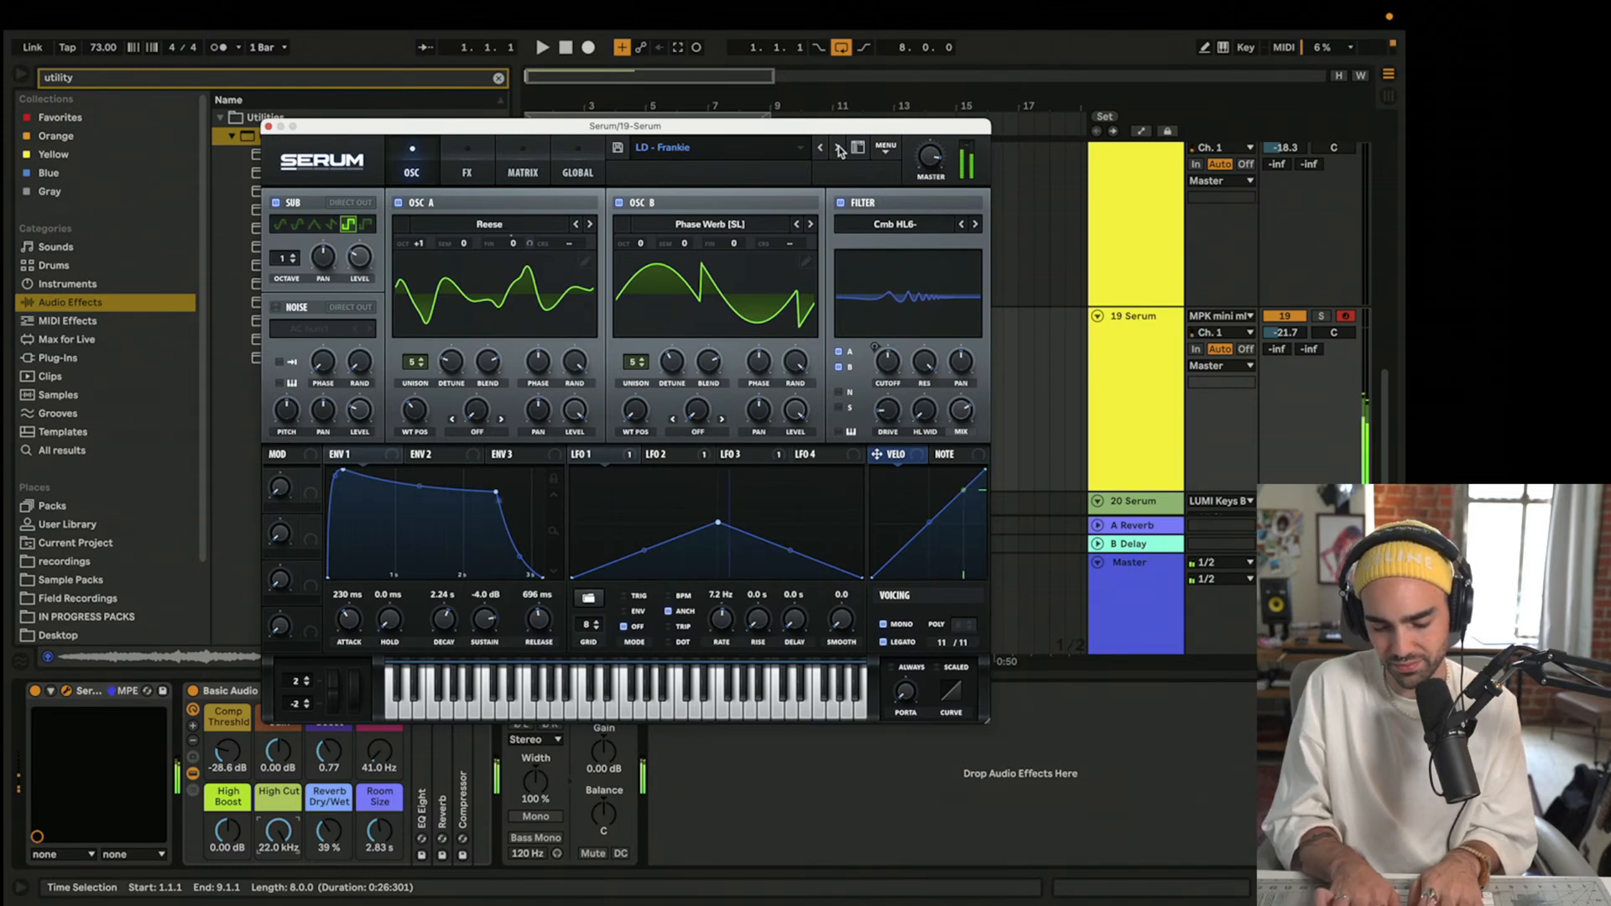
pyautogui.click(839, 148)
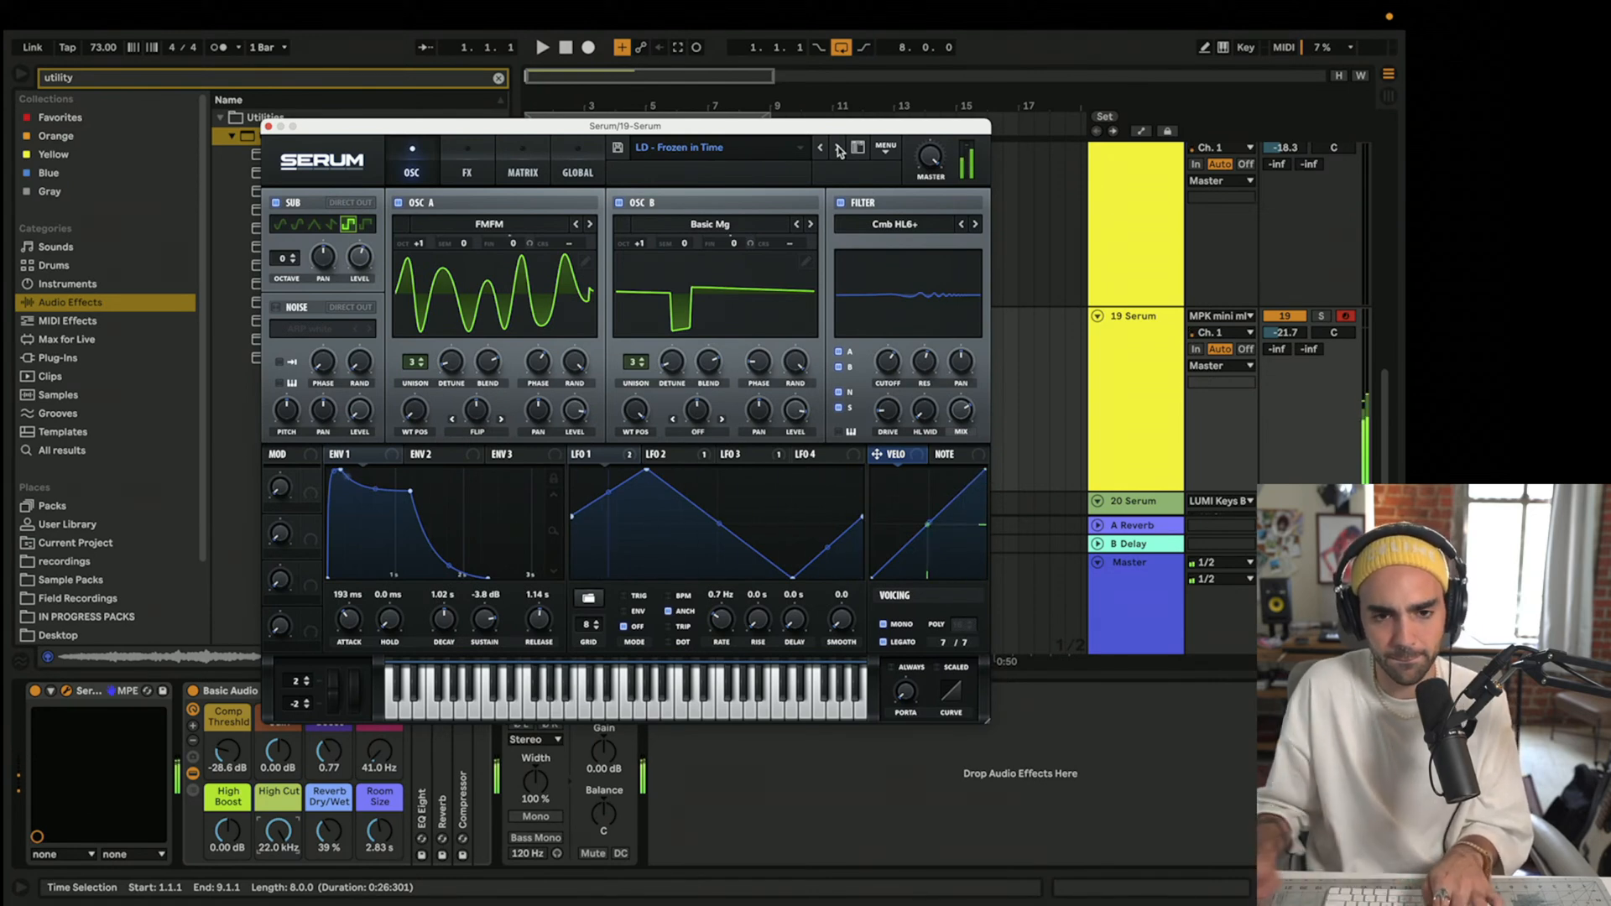
# - Advance the presets through LD - Honey Bear, LD - Inception, LD - Kambucha and LD - Mind Blower to LD - Mirror Master
pyautogui.click(837, 147)
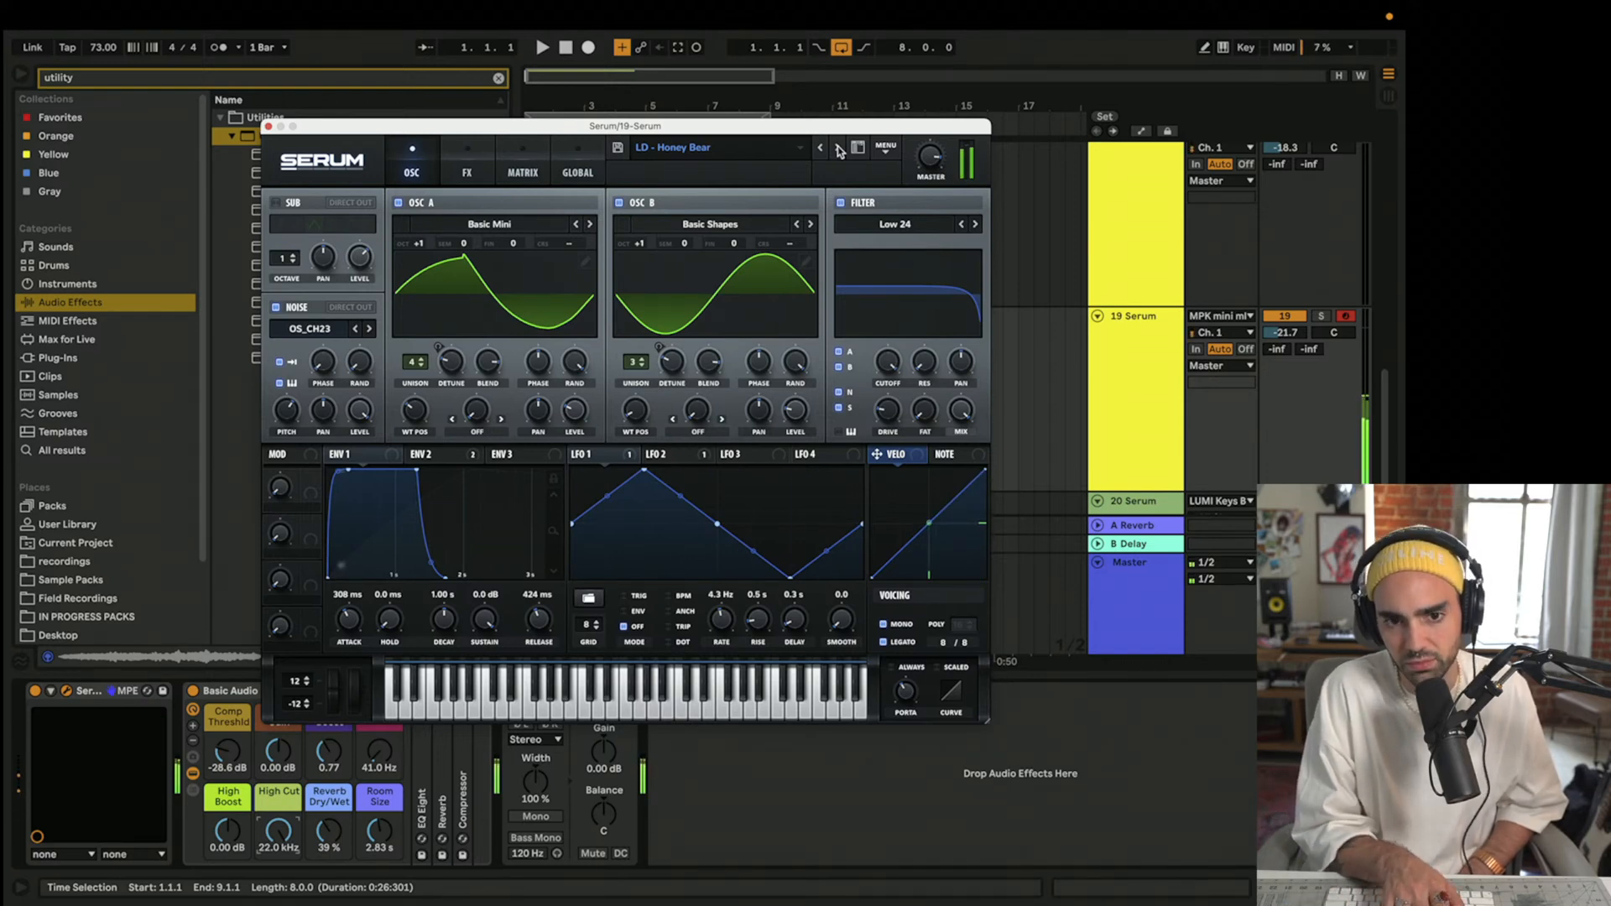
pyautogui.click(838, 148)
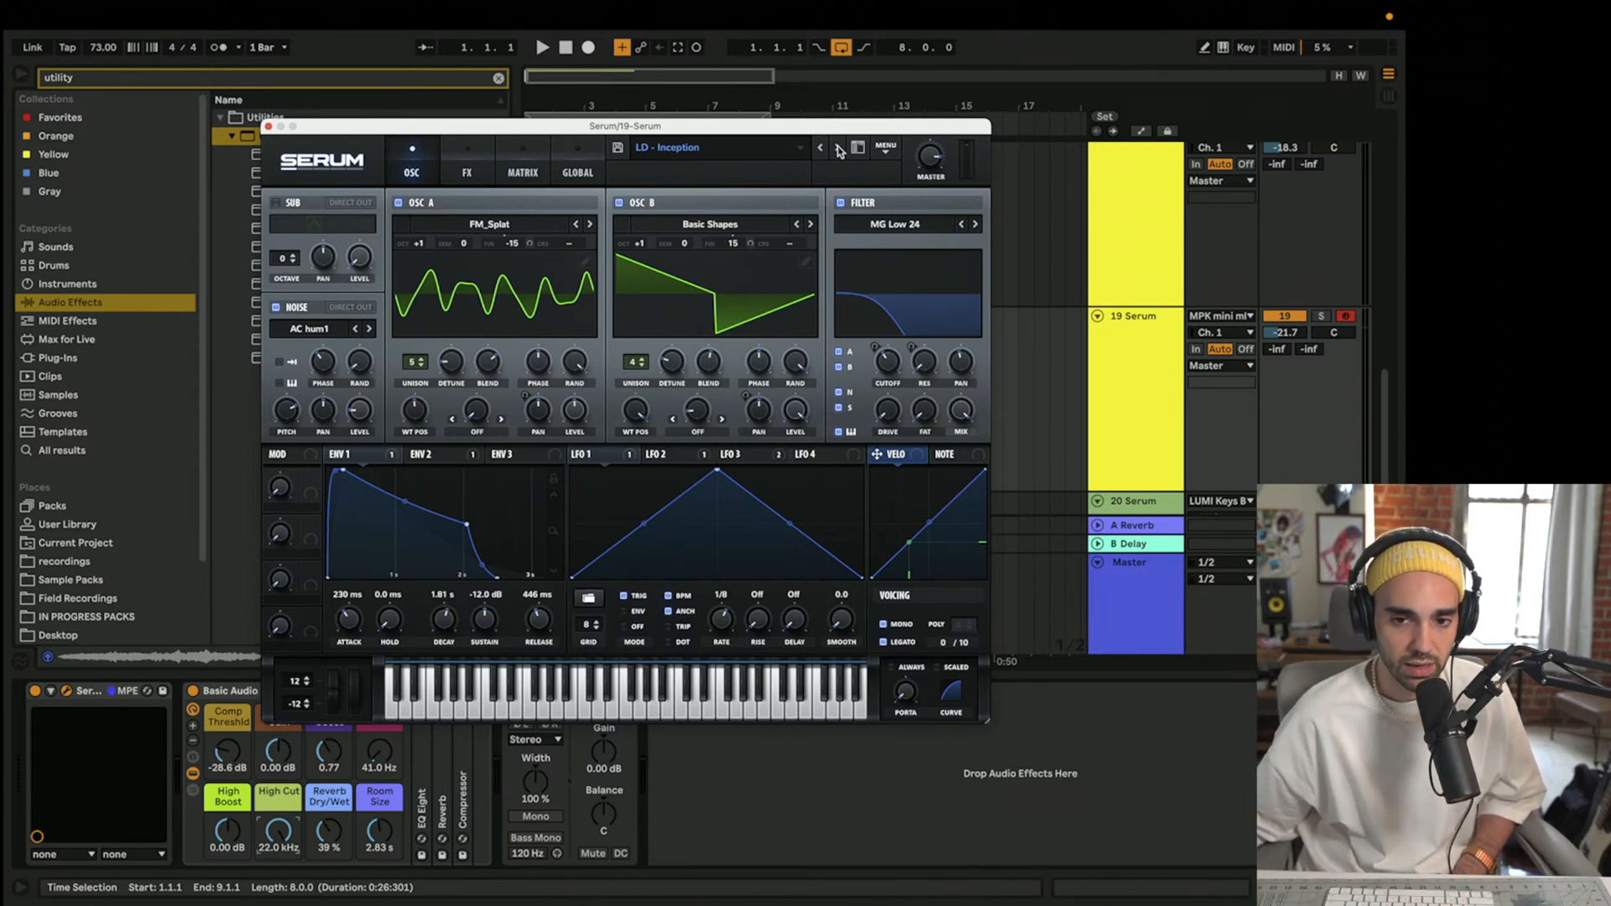
pyautogui.click(839, 149)
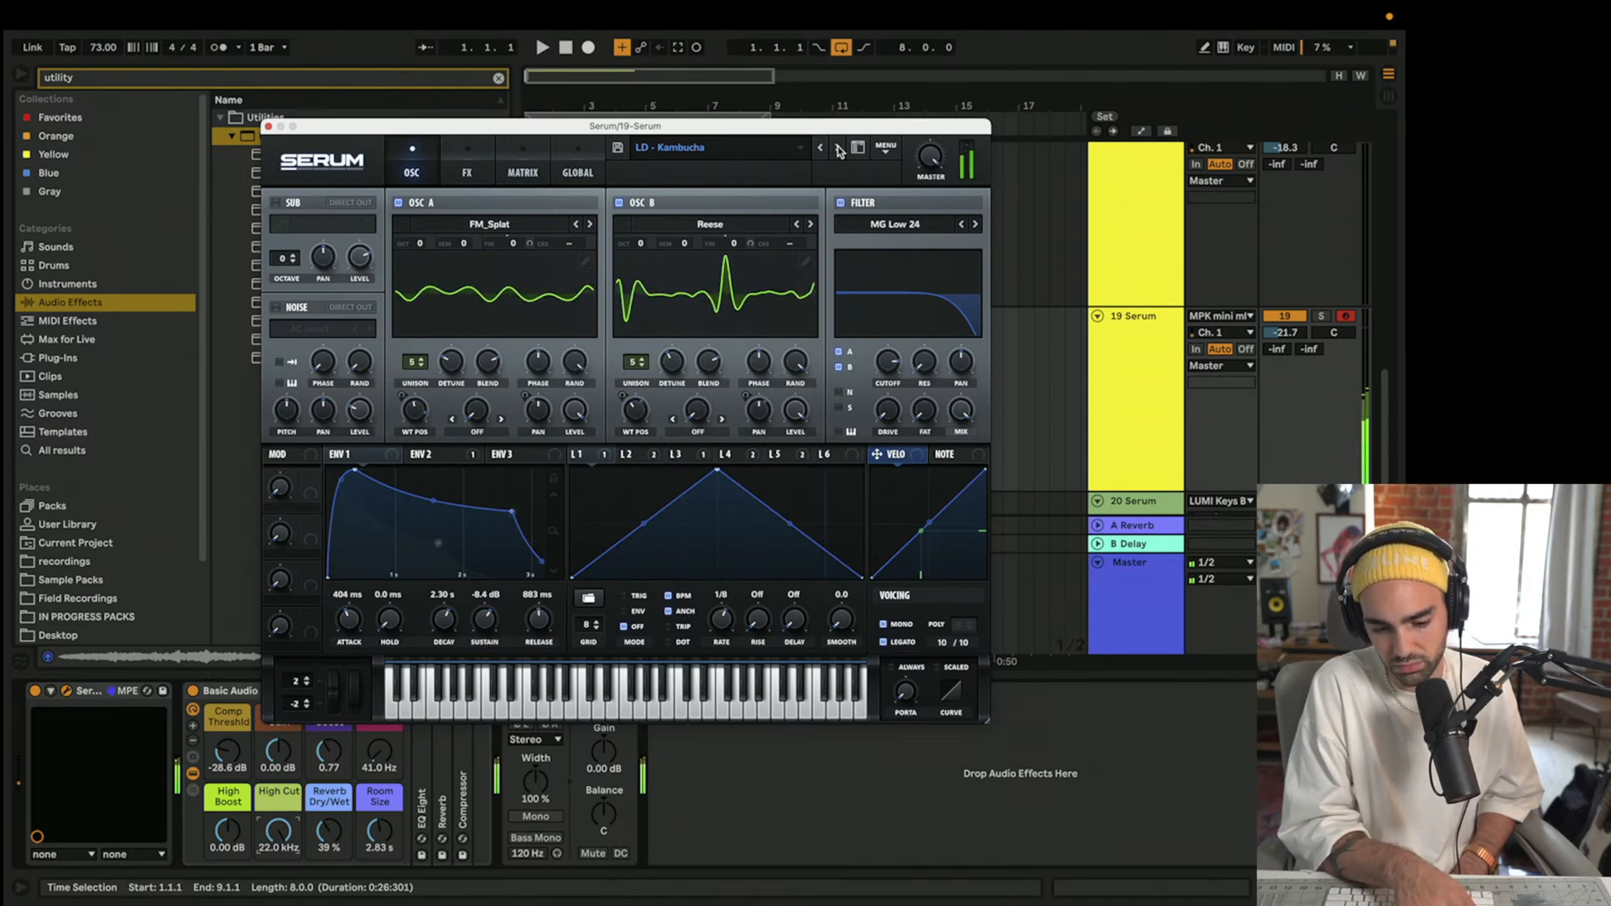
pyautogui.click(839, 150)
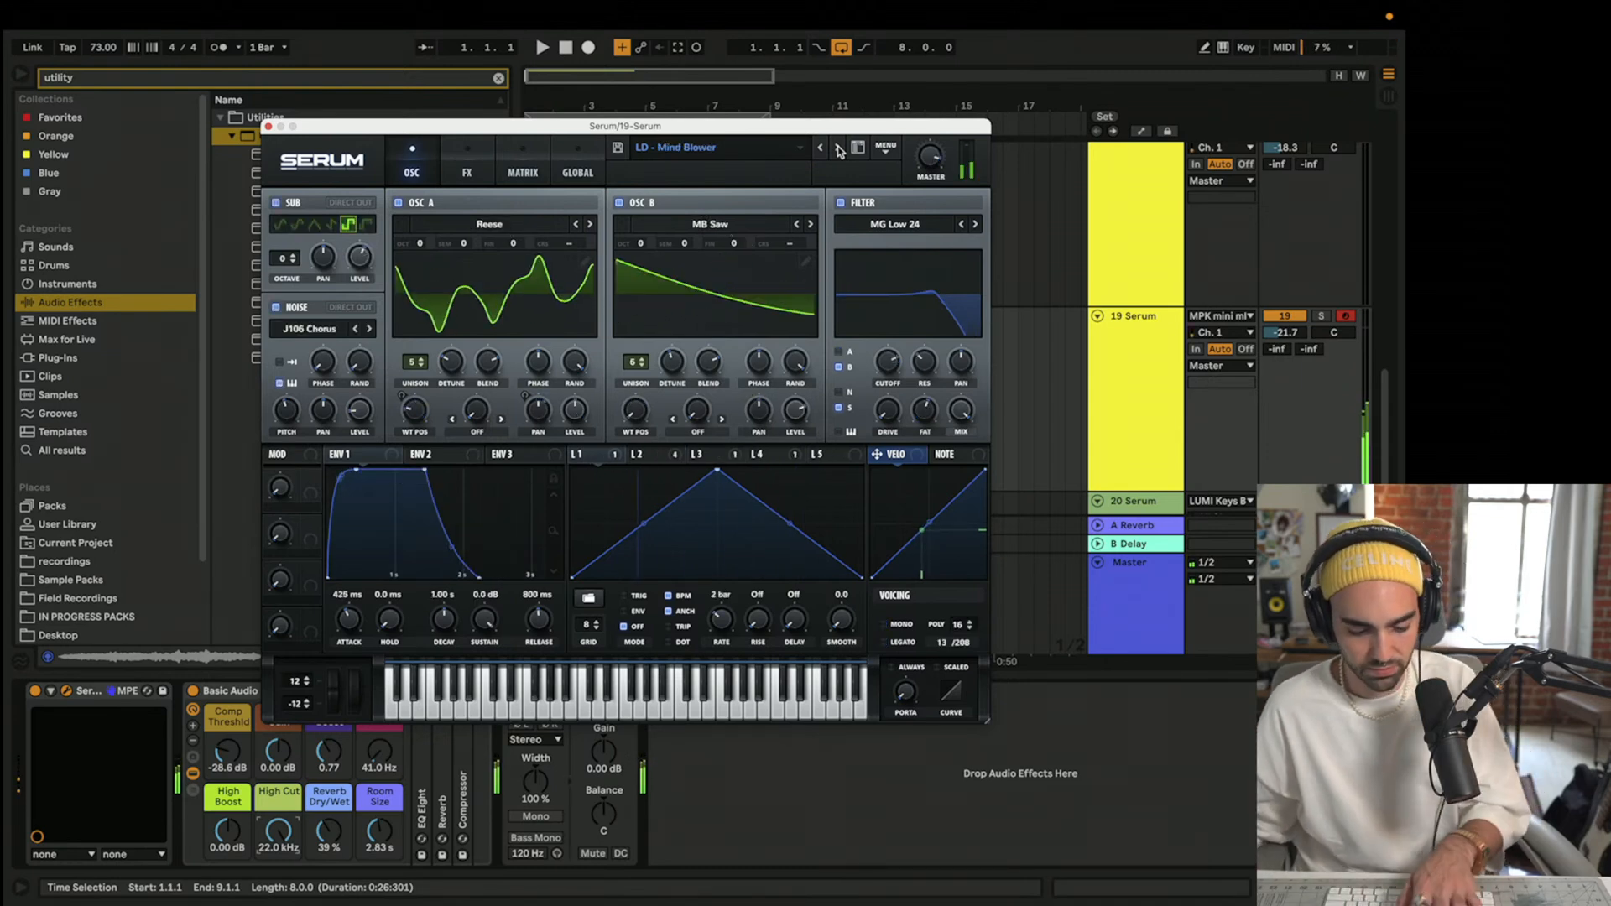
pyautogui.click(839, 150)
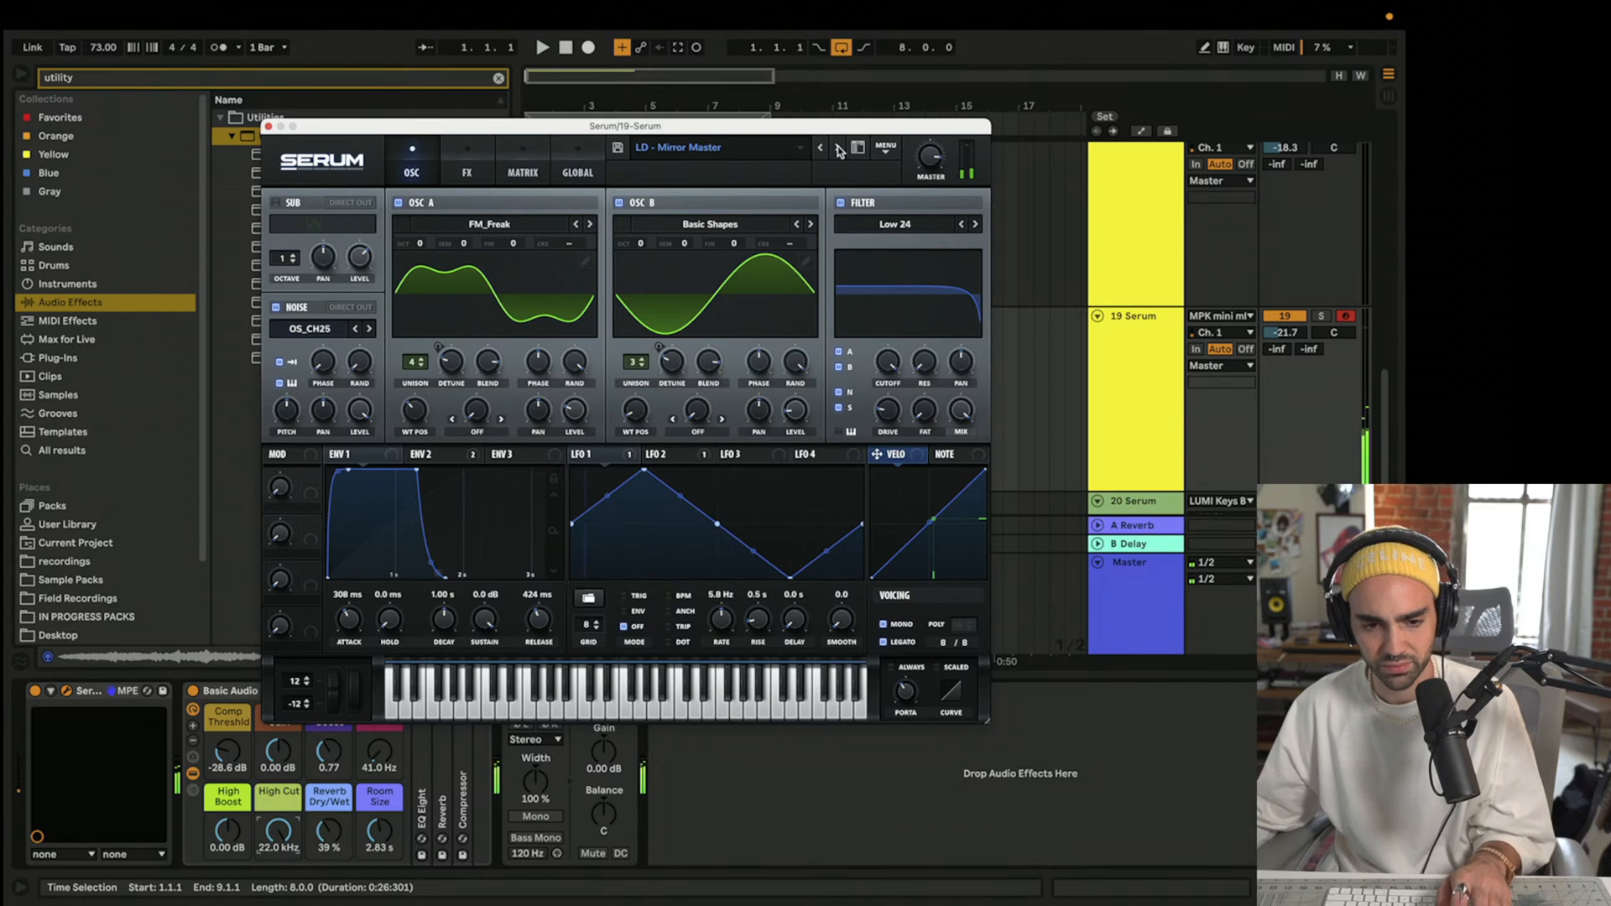
# - Switch the Delay effect of LD - Mirror Master off and on again, lower its feedback slightly and close the Serum window
pyautogui.click(467, 151)
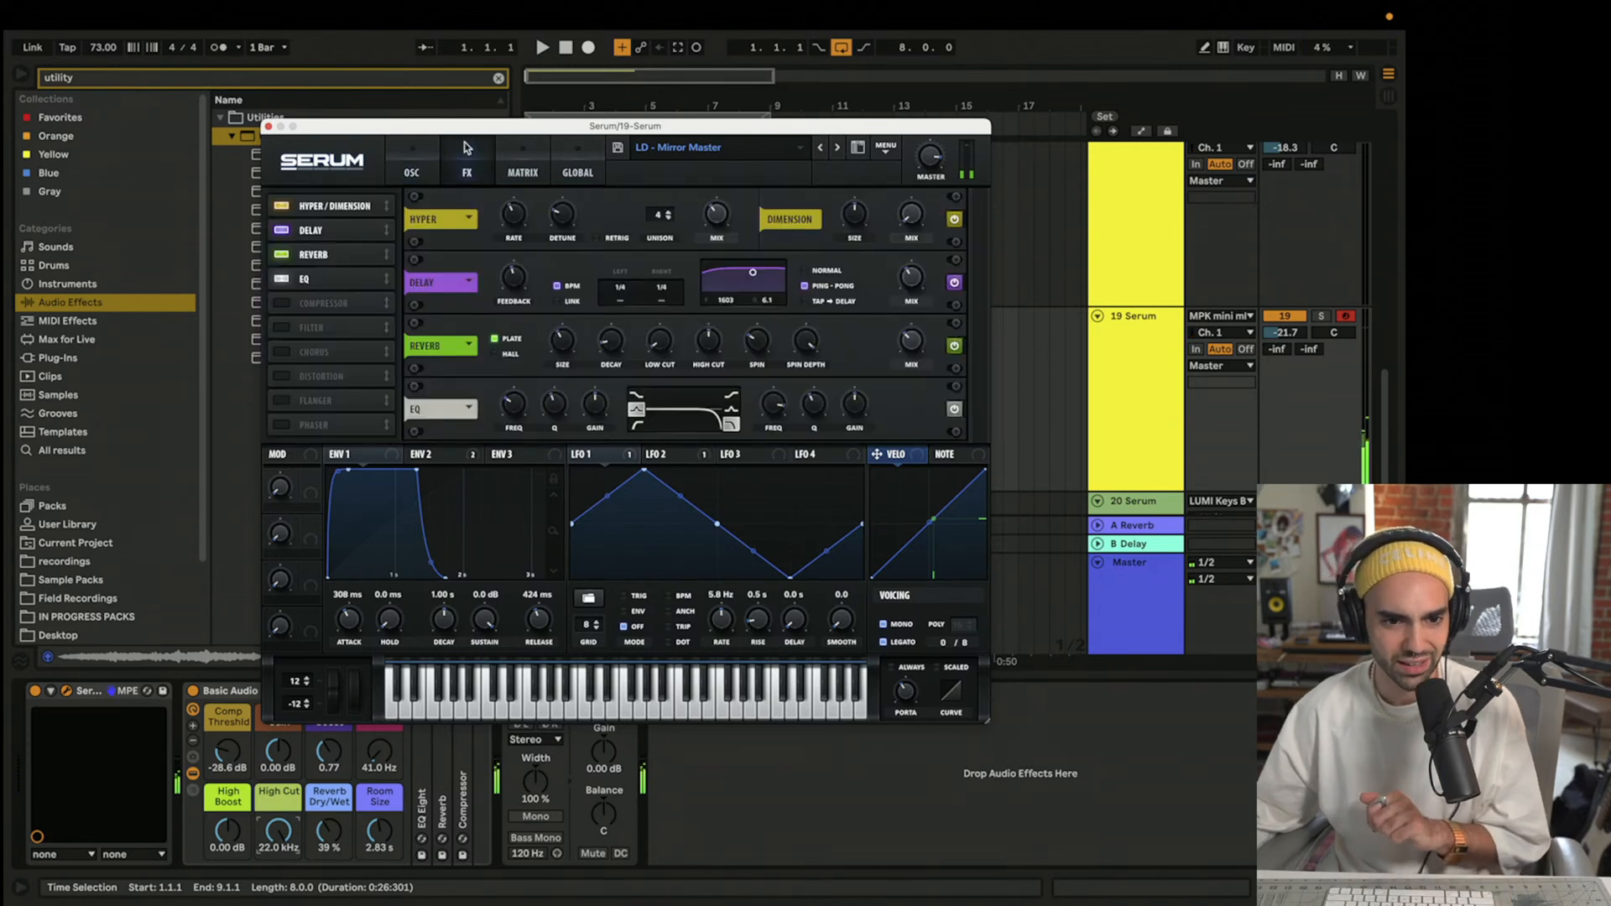
pyautogui.click(282, 231)
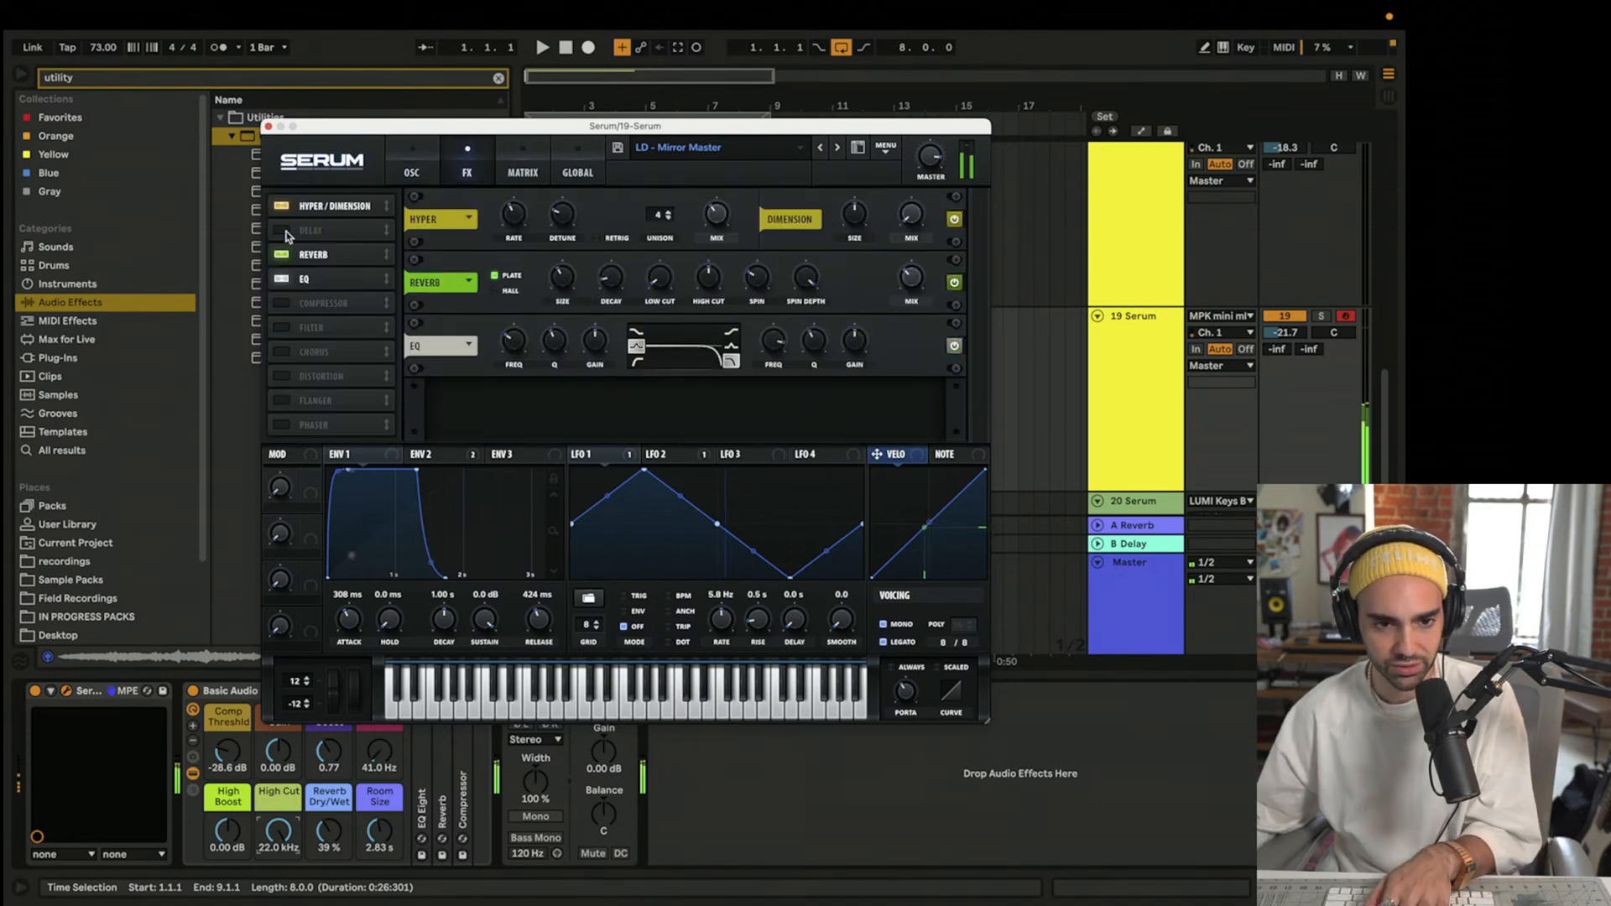
pyautogui.click(284, 231)
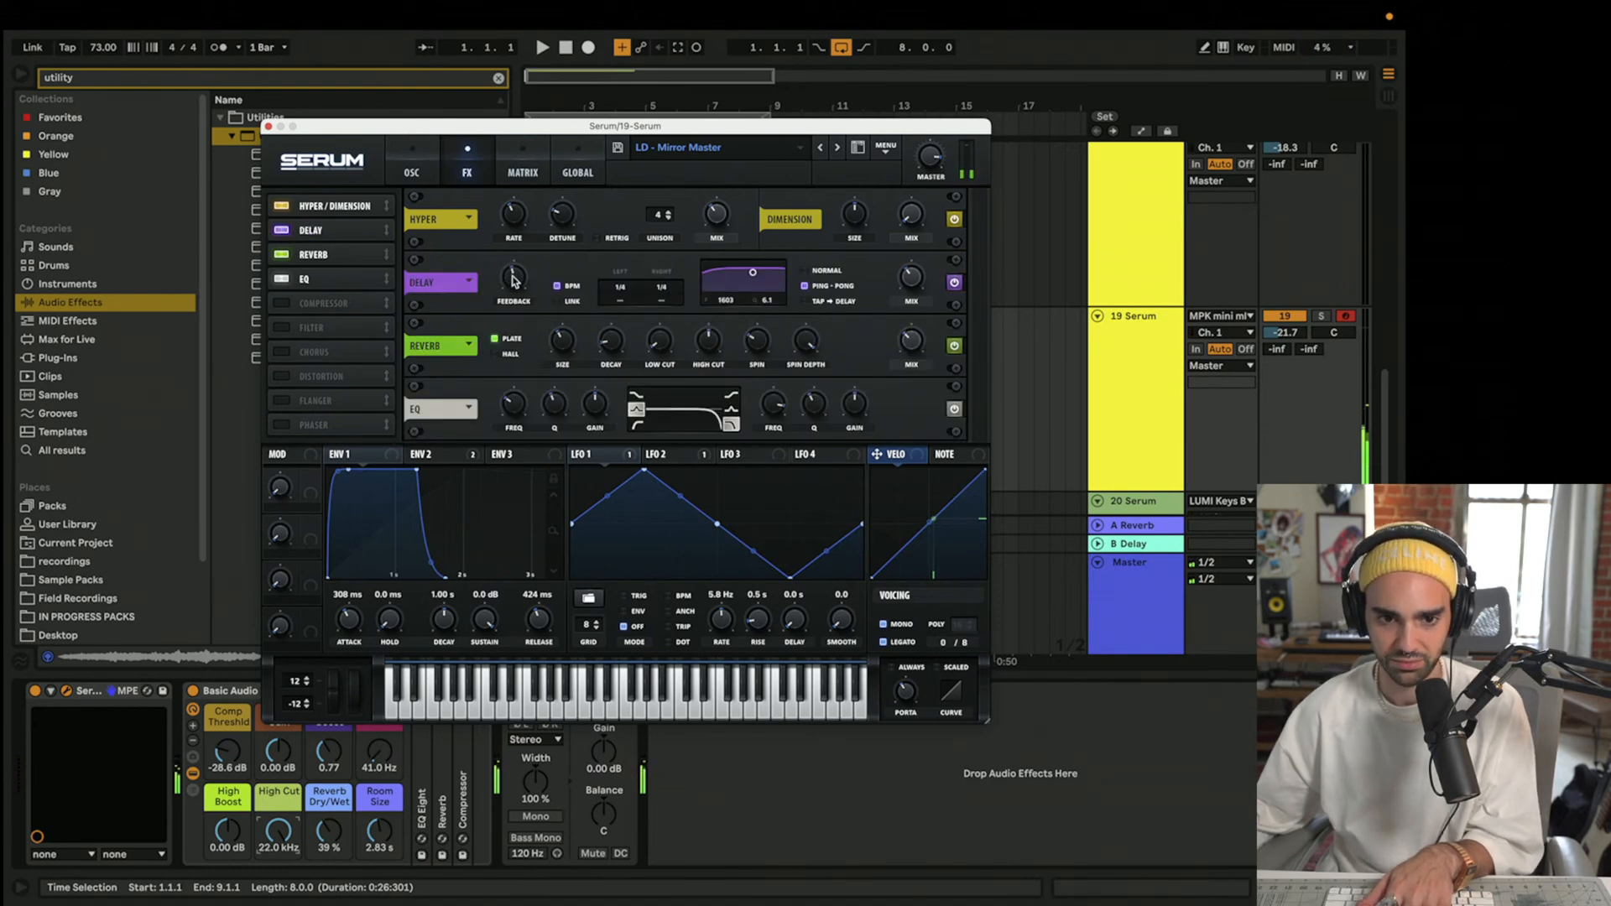
pyautogui.moveTo(512, 279); pyautogui.dragTo(501, 293)
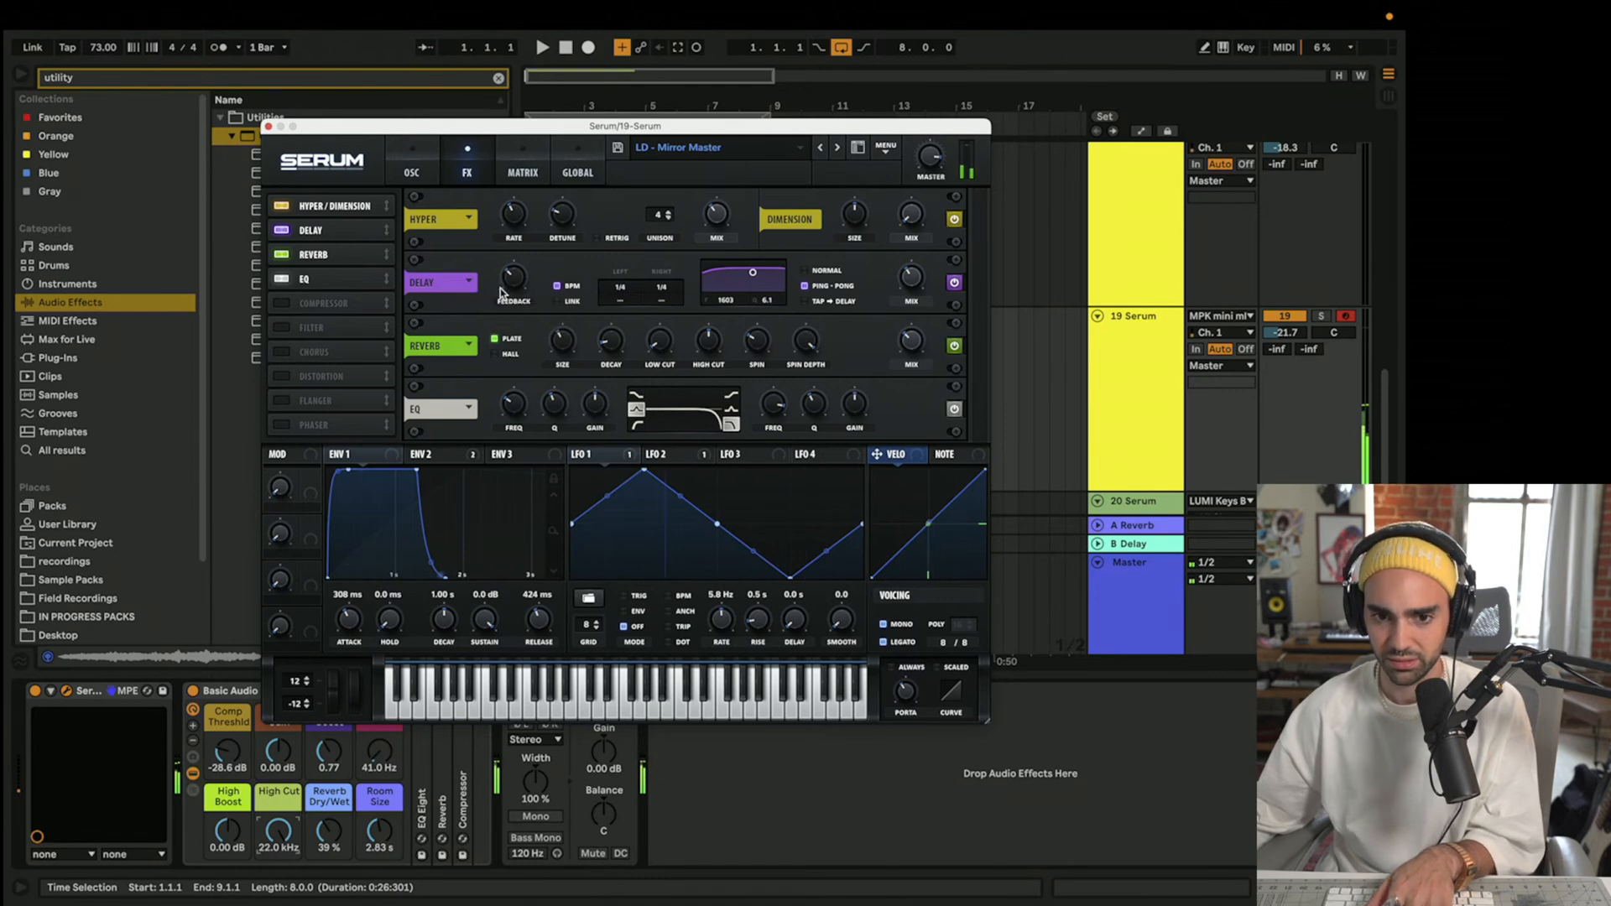
pyautogui.click(268, 126)
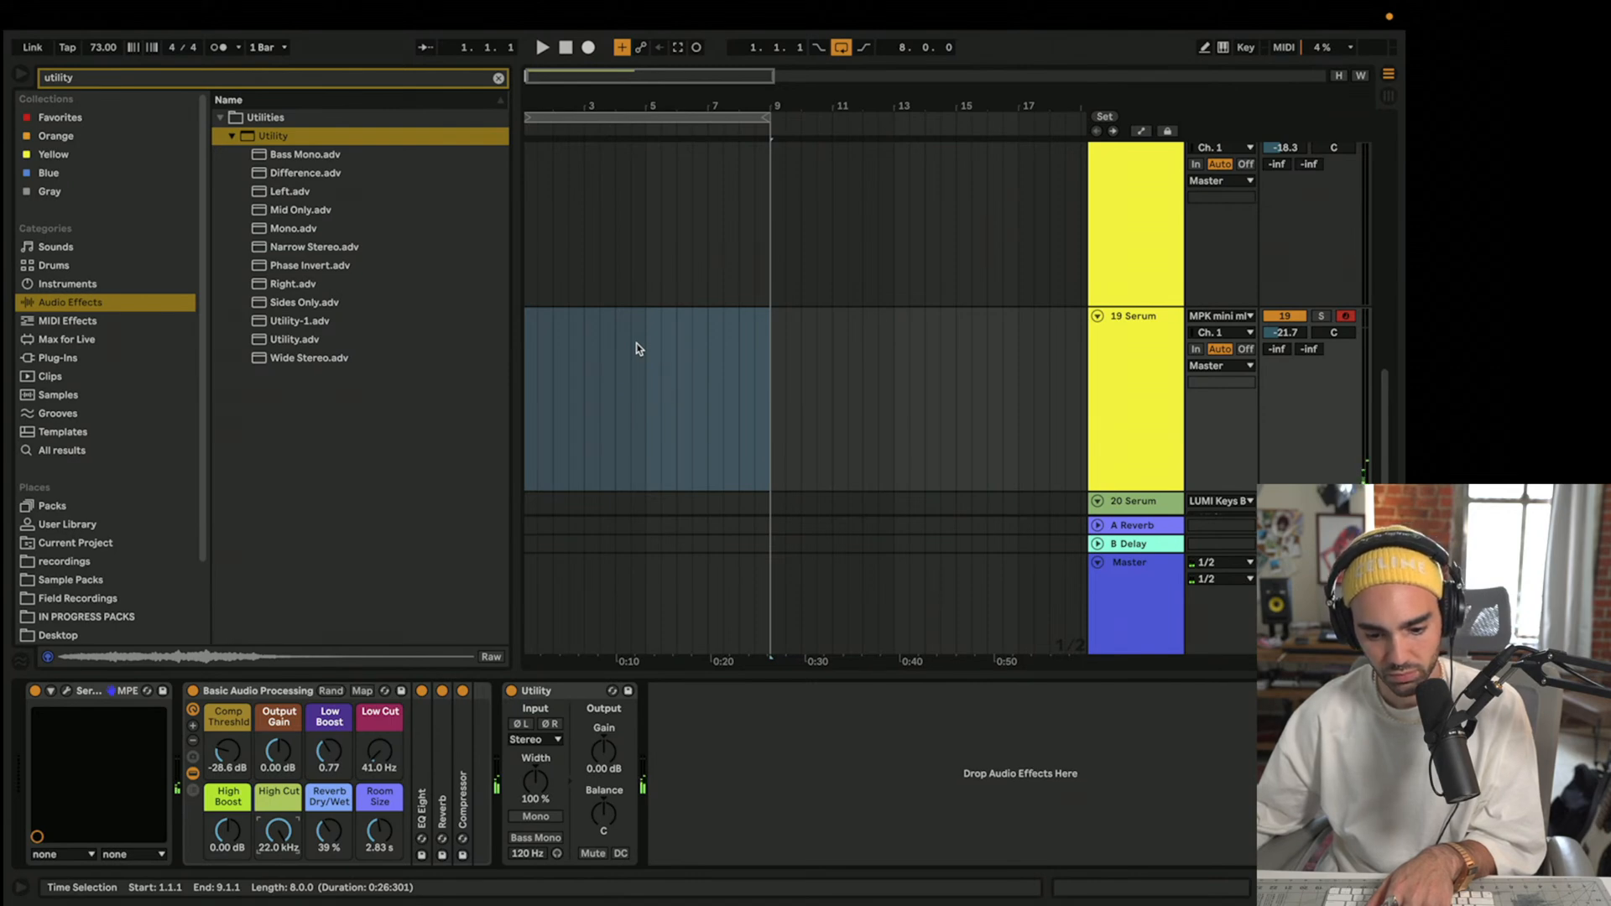
# - Arm track 13 Serum and hide the browser to widen the arrangement
pyautogui.scroll(5, 705, 260)
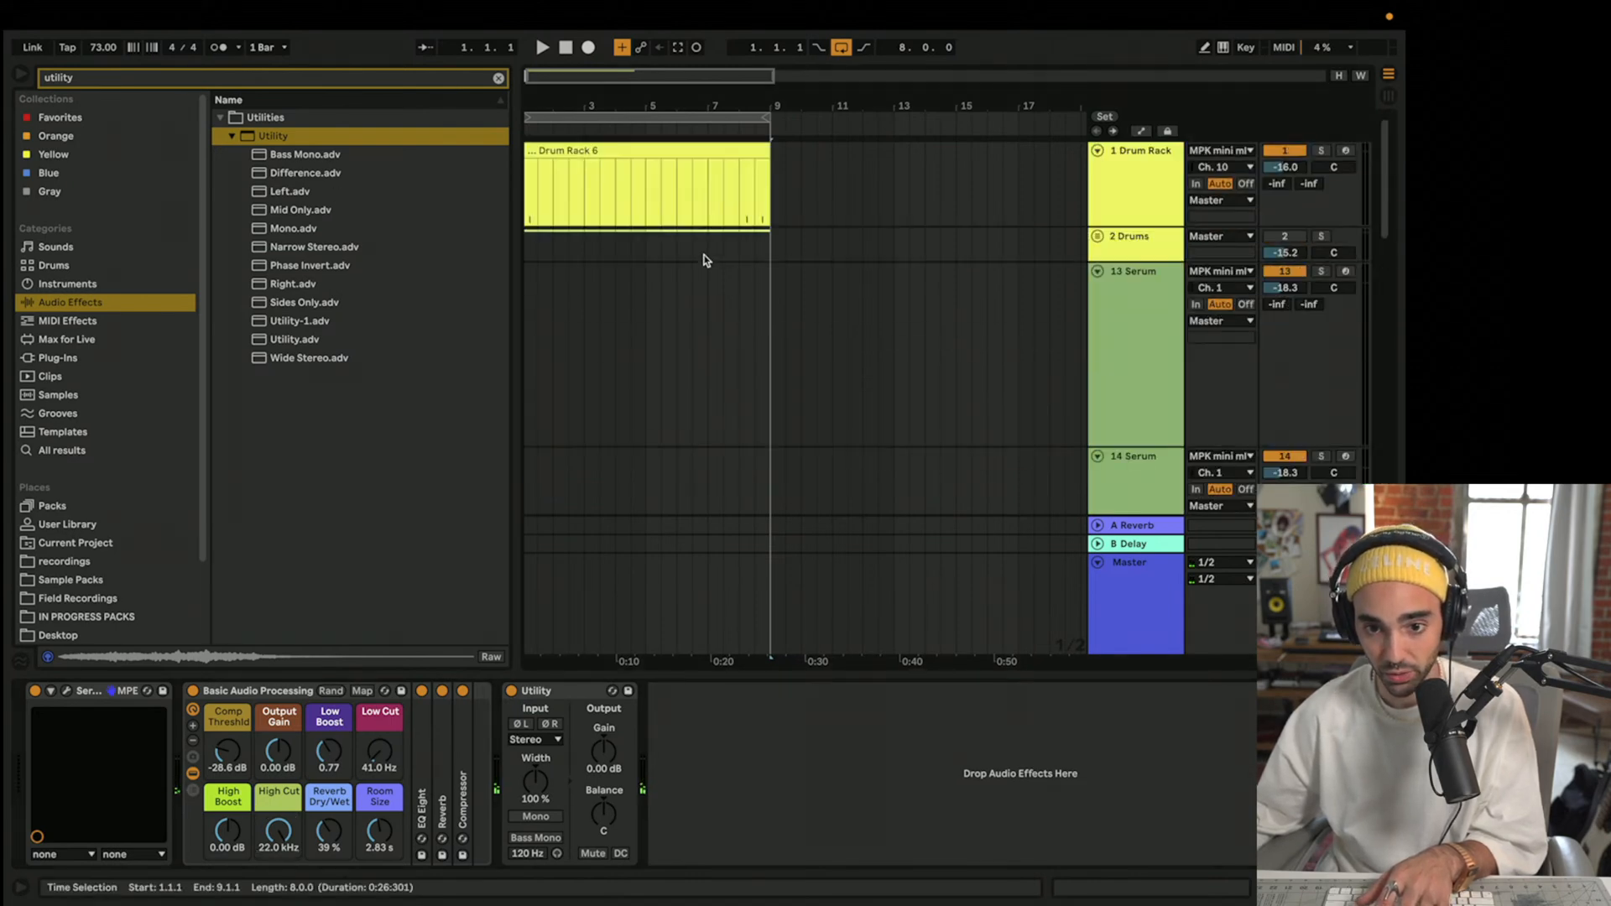
pyautogui.scroll(-10, 705, 260)
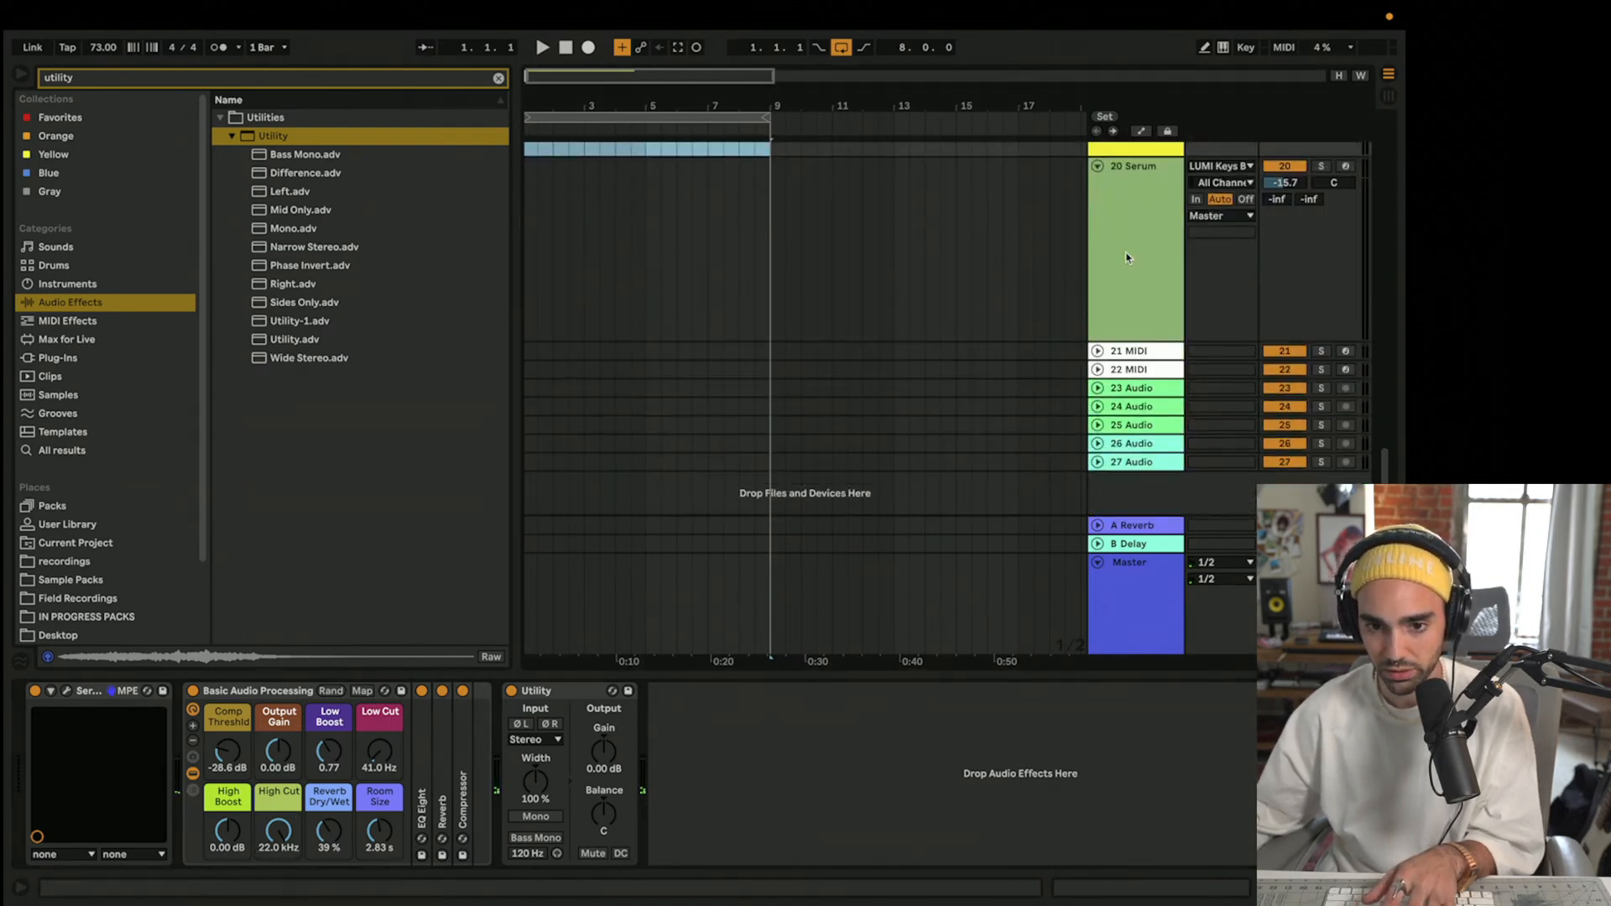
pyautogui.scroll(10, 1126, 257)
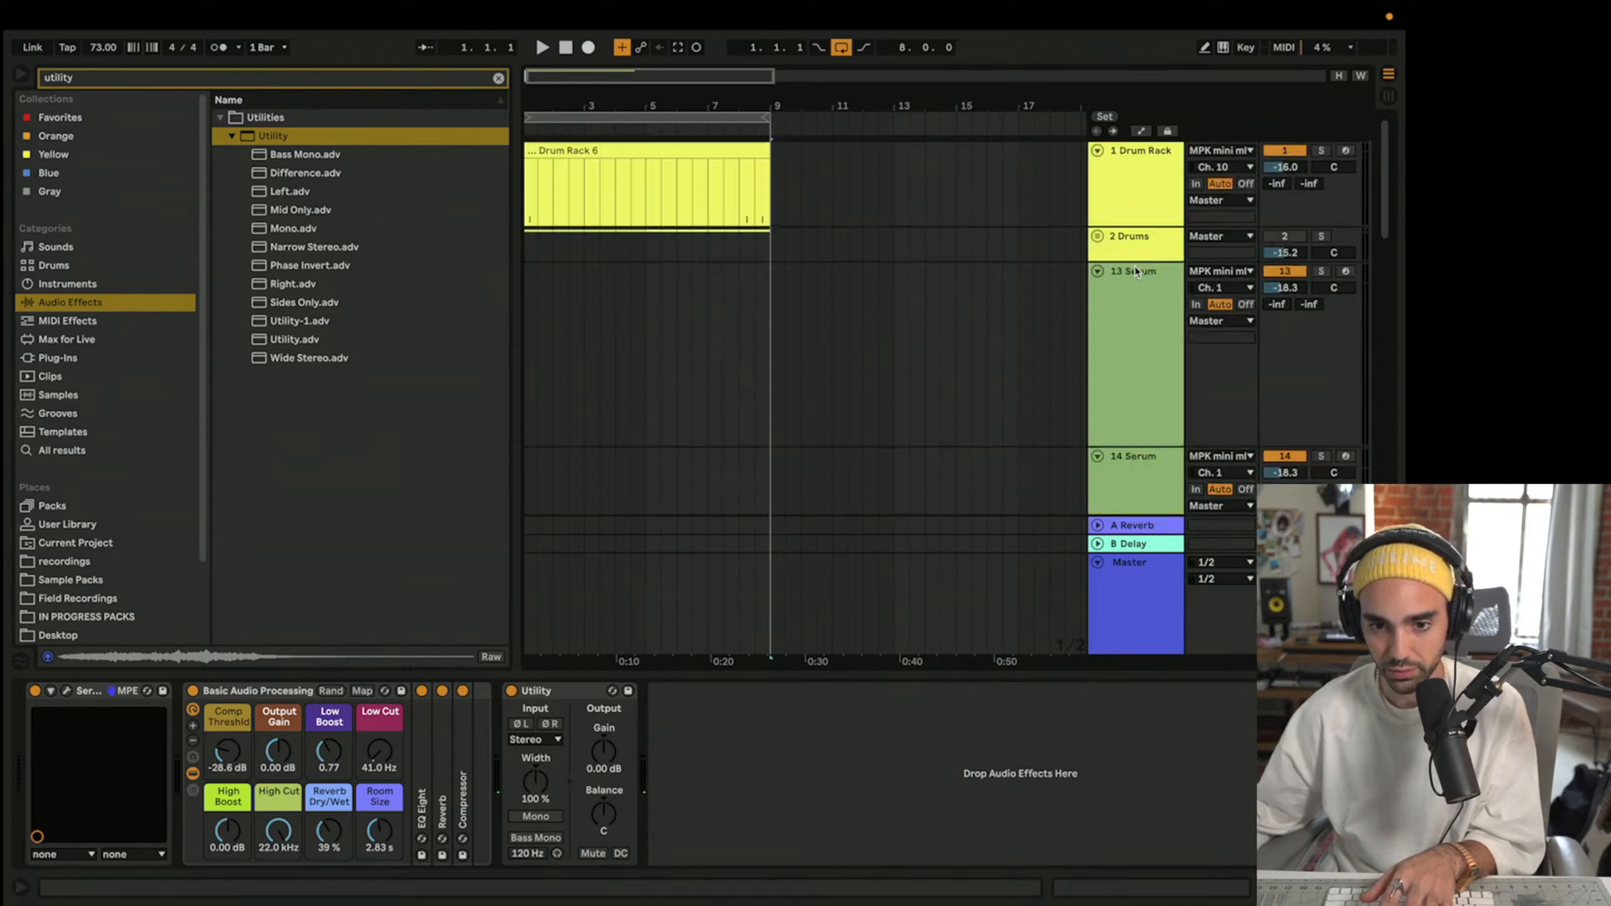
pyautogui.click(1134, 270)
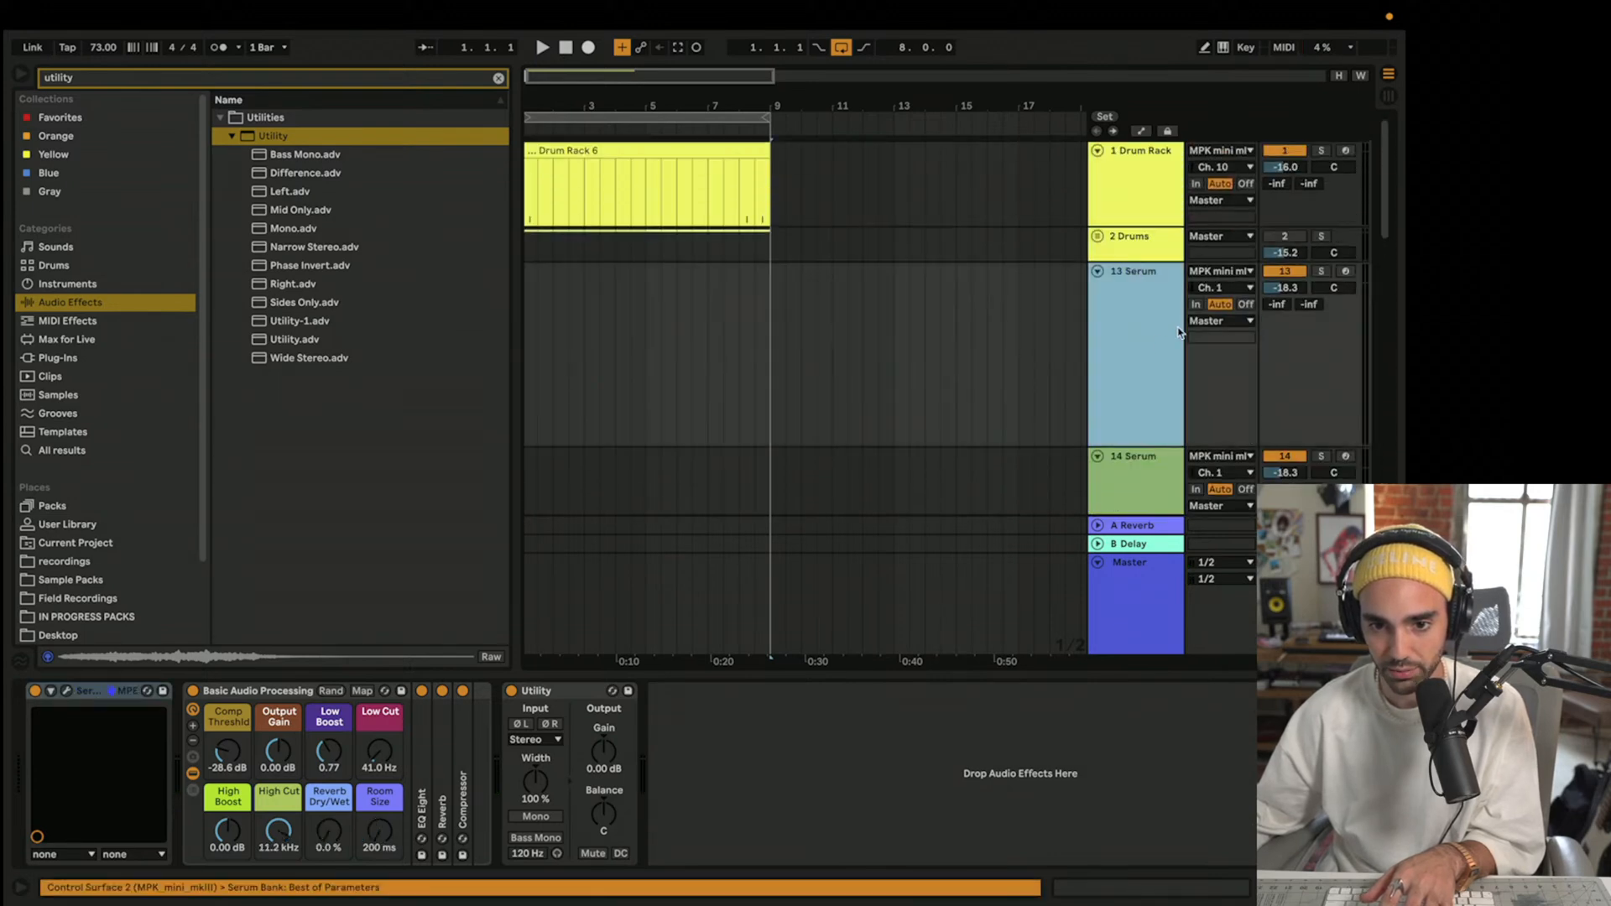
pyautogui.click(21, 76)
pyautogui.moveTo(58, 106); pyautogui.dragTo(90, 107)
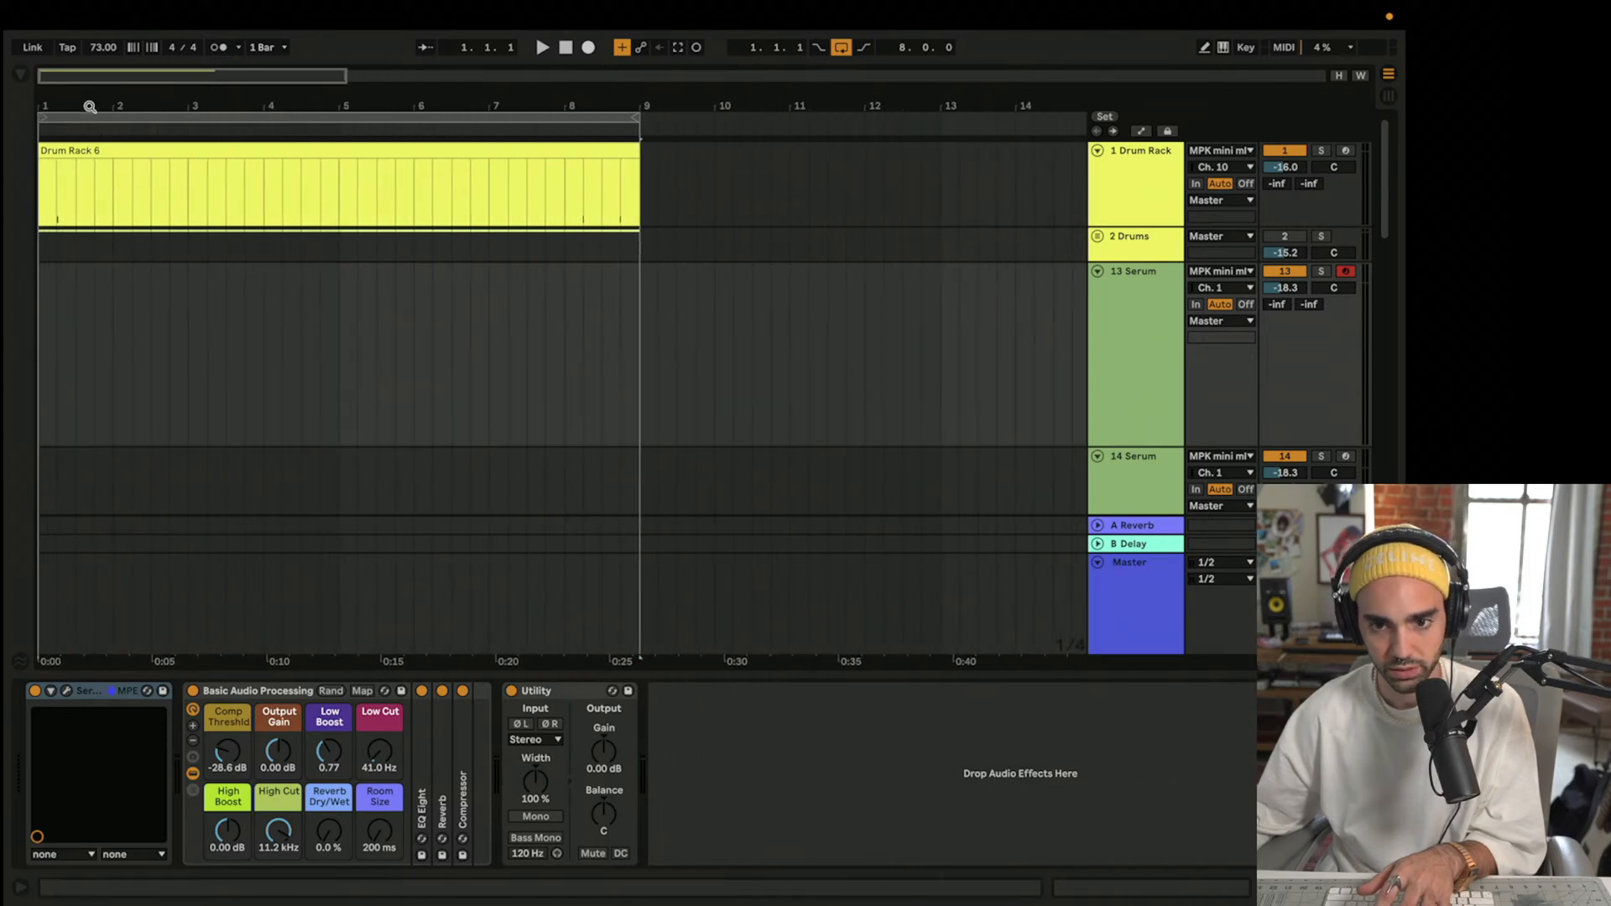
pyautogui.click(1157, 172)
pyautogui.click(1135, 366)
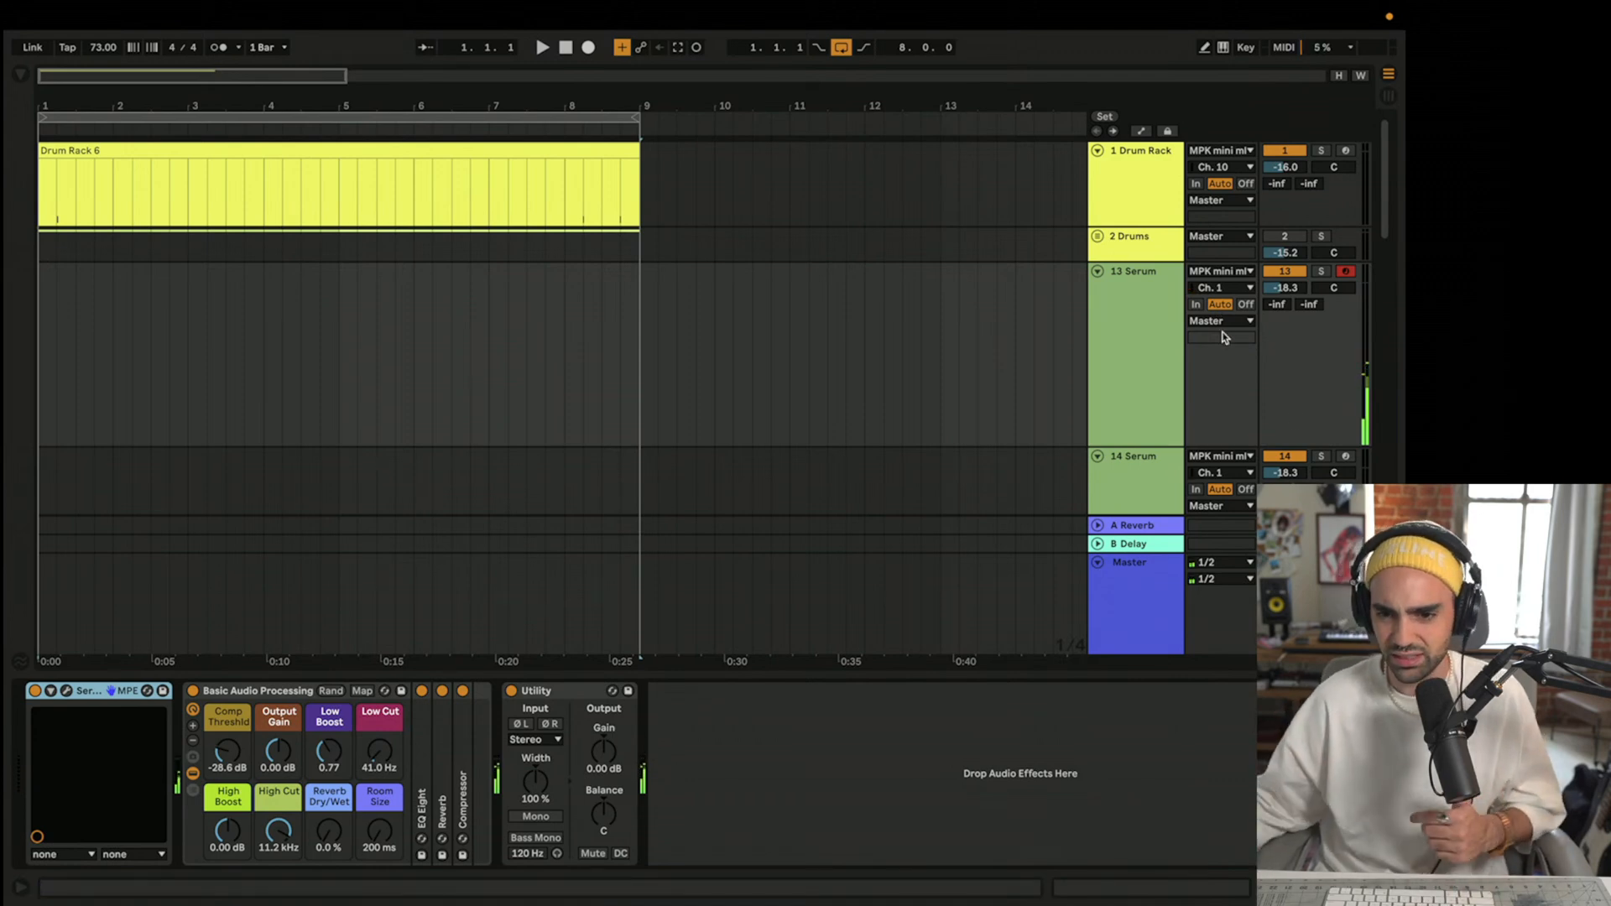
# - Arm track 14 Serum and then track 15 Serum for auditioning, and close the open PL -Glass Serum window
pyautogui.click(1346, 456)
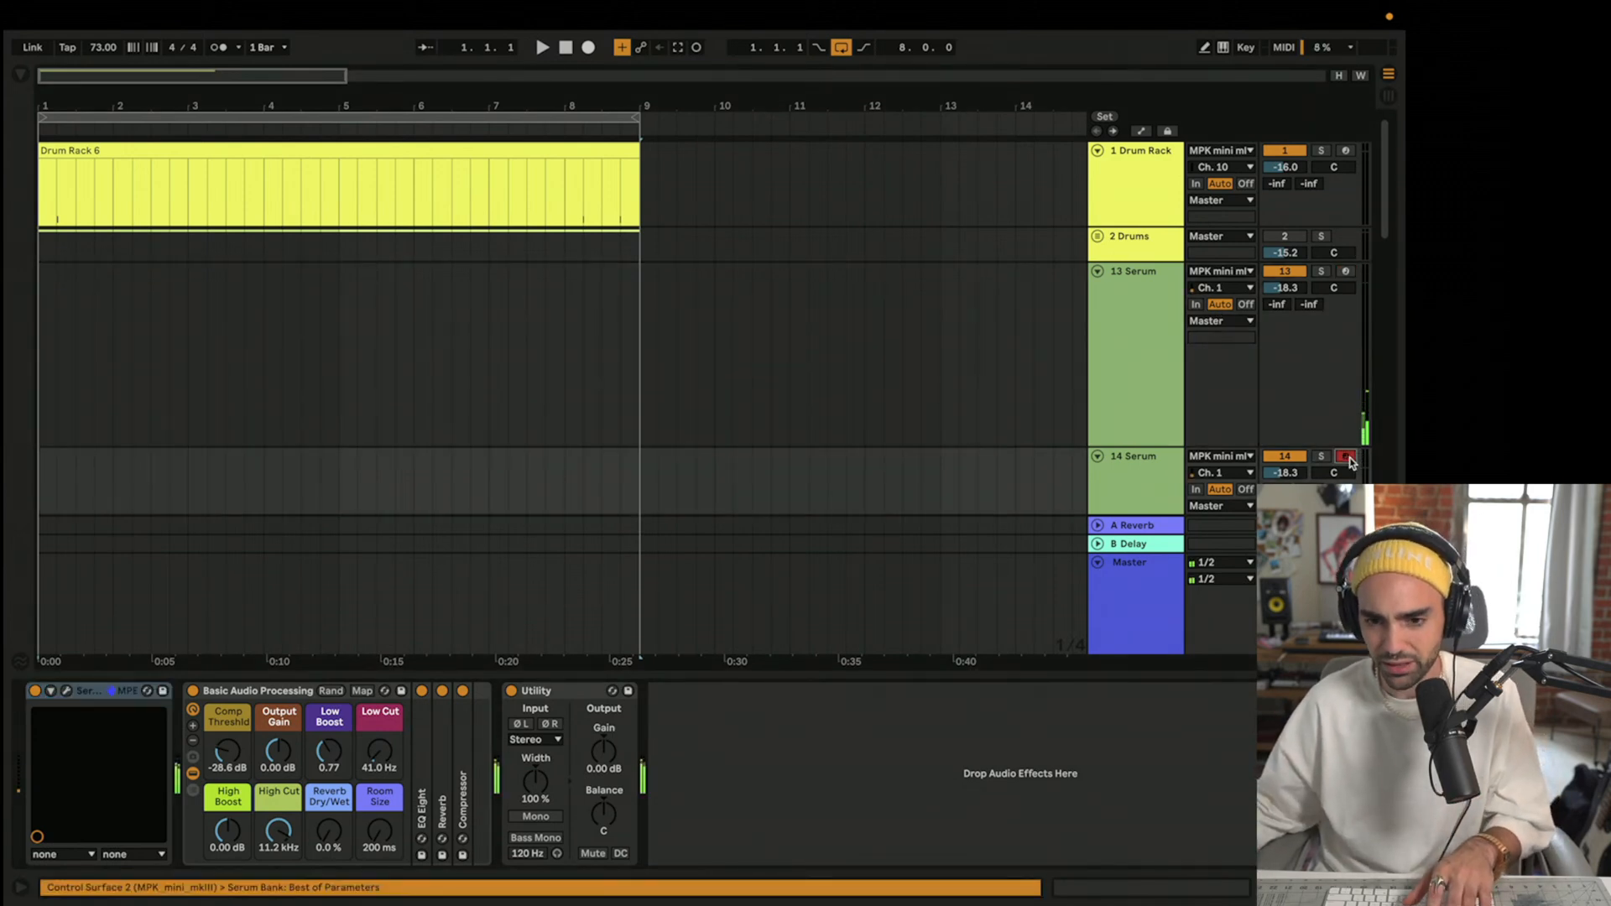
pyautogui.scroll(-5, 1280, 400)
pyautogui.click(1347, 328)
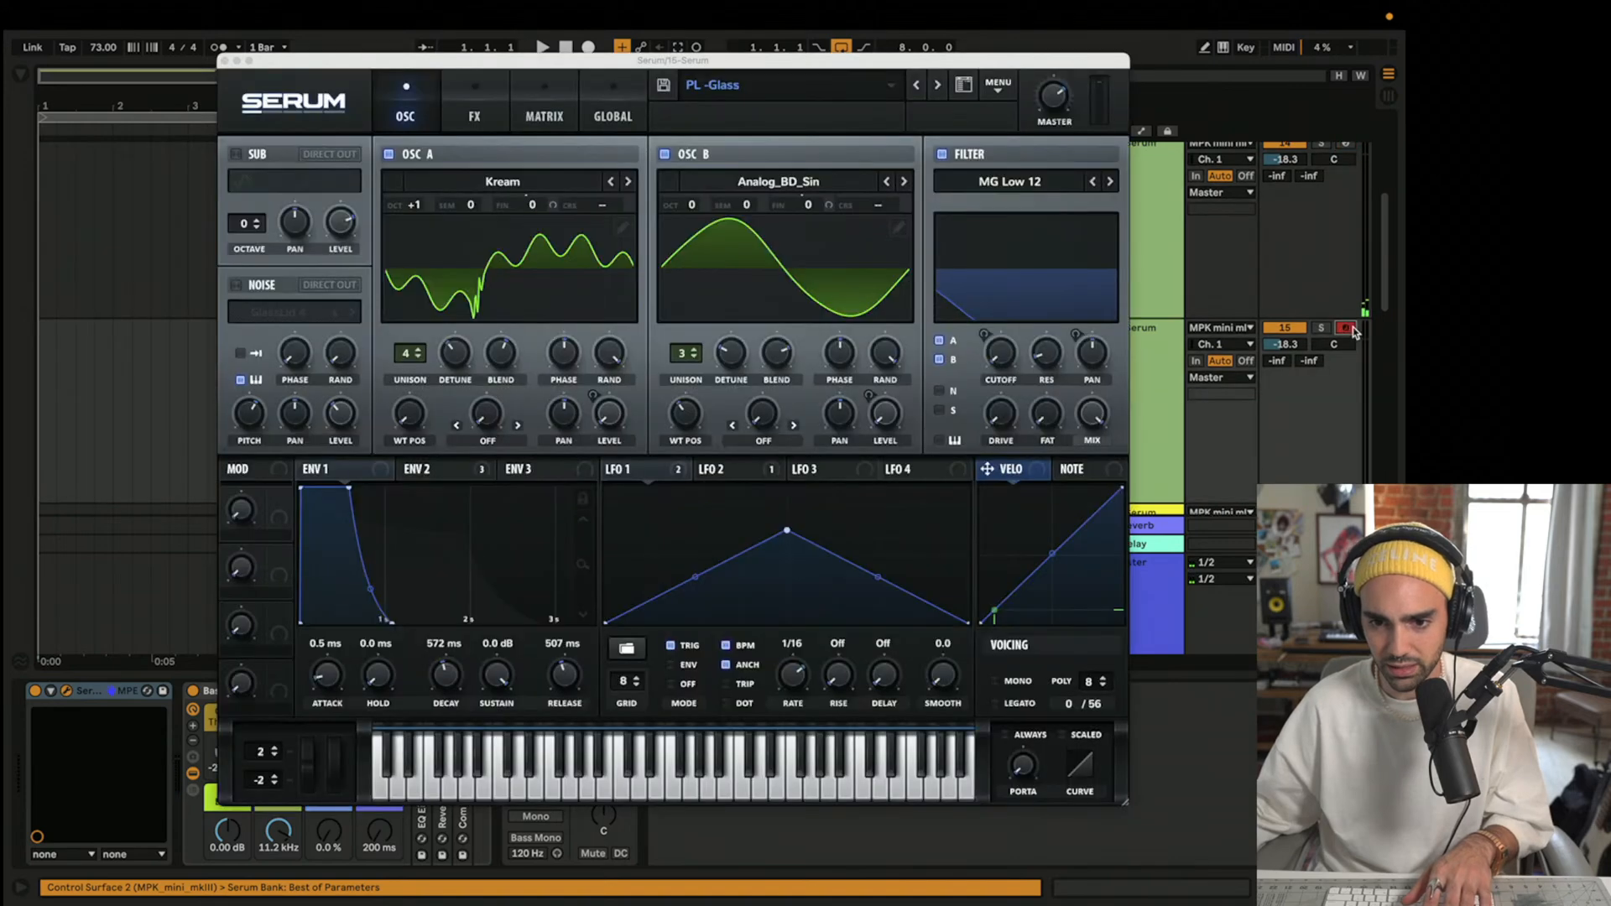
pyautogui.scroll(-3, 1309, 336)
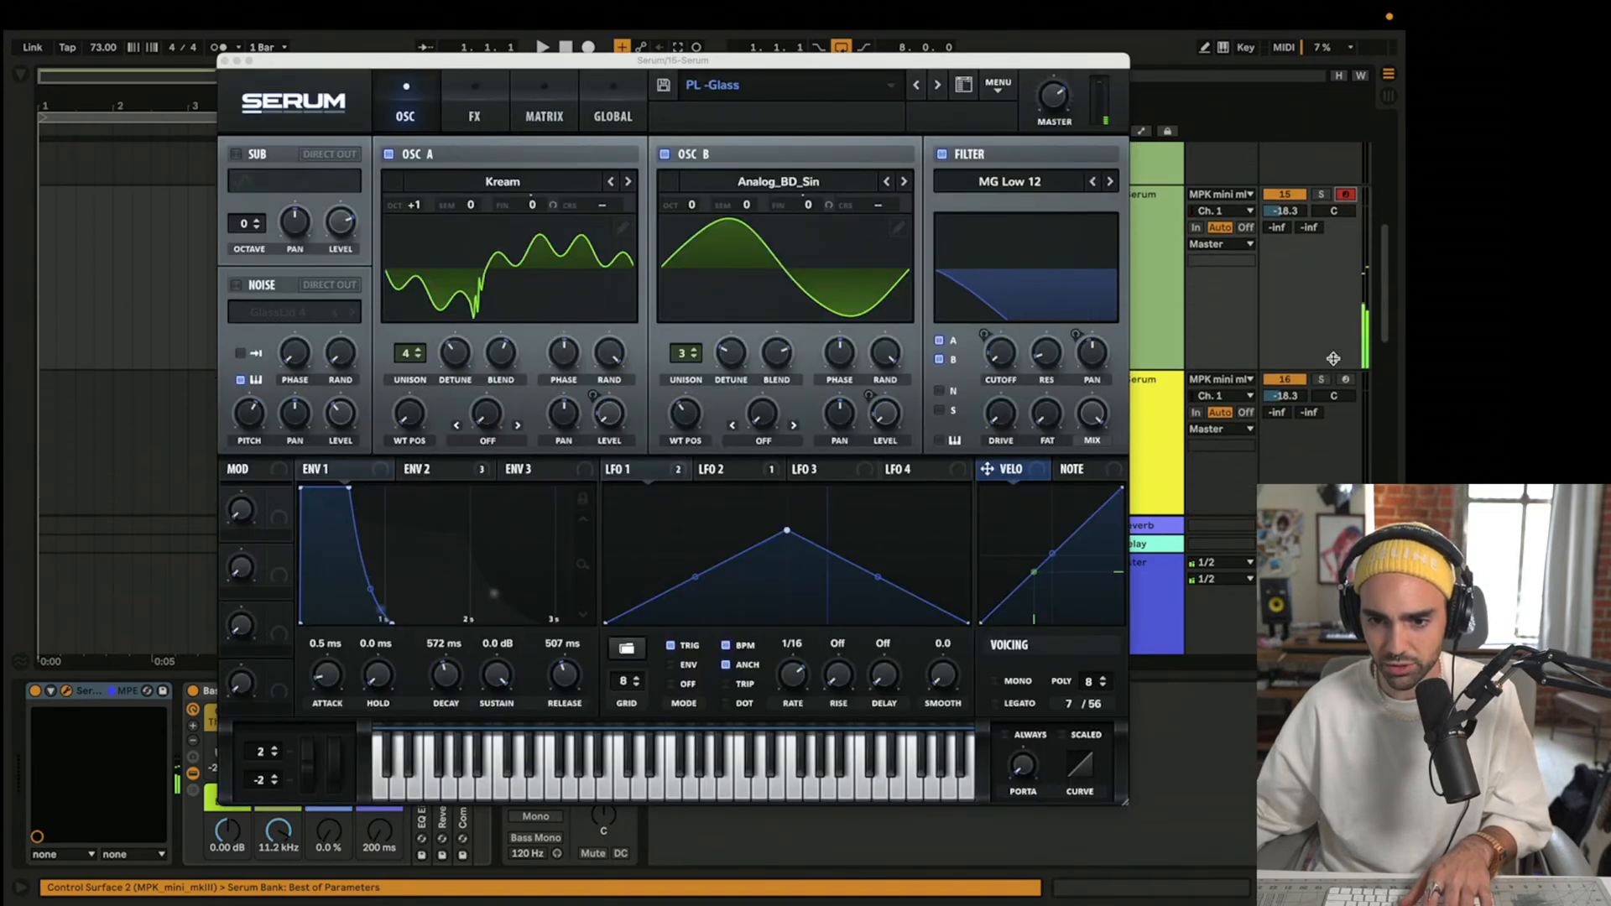
pyautogui.click(224, 62)
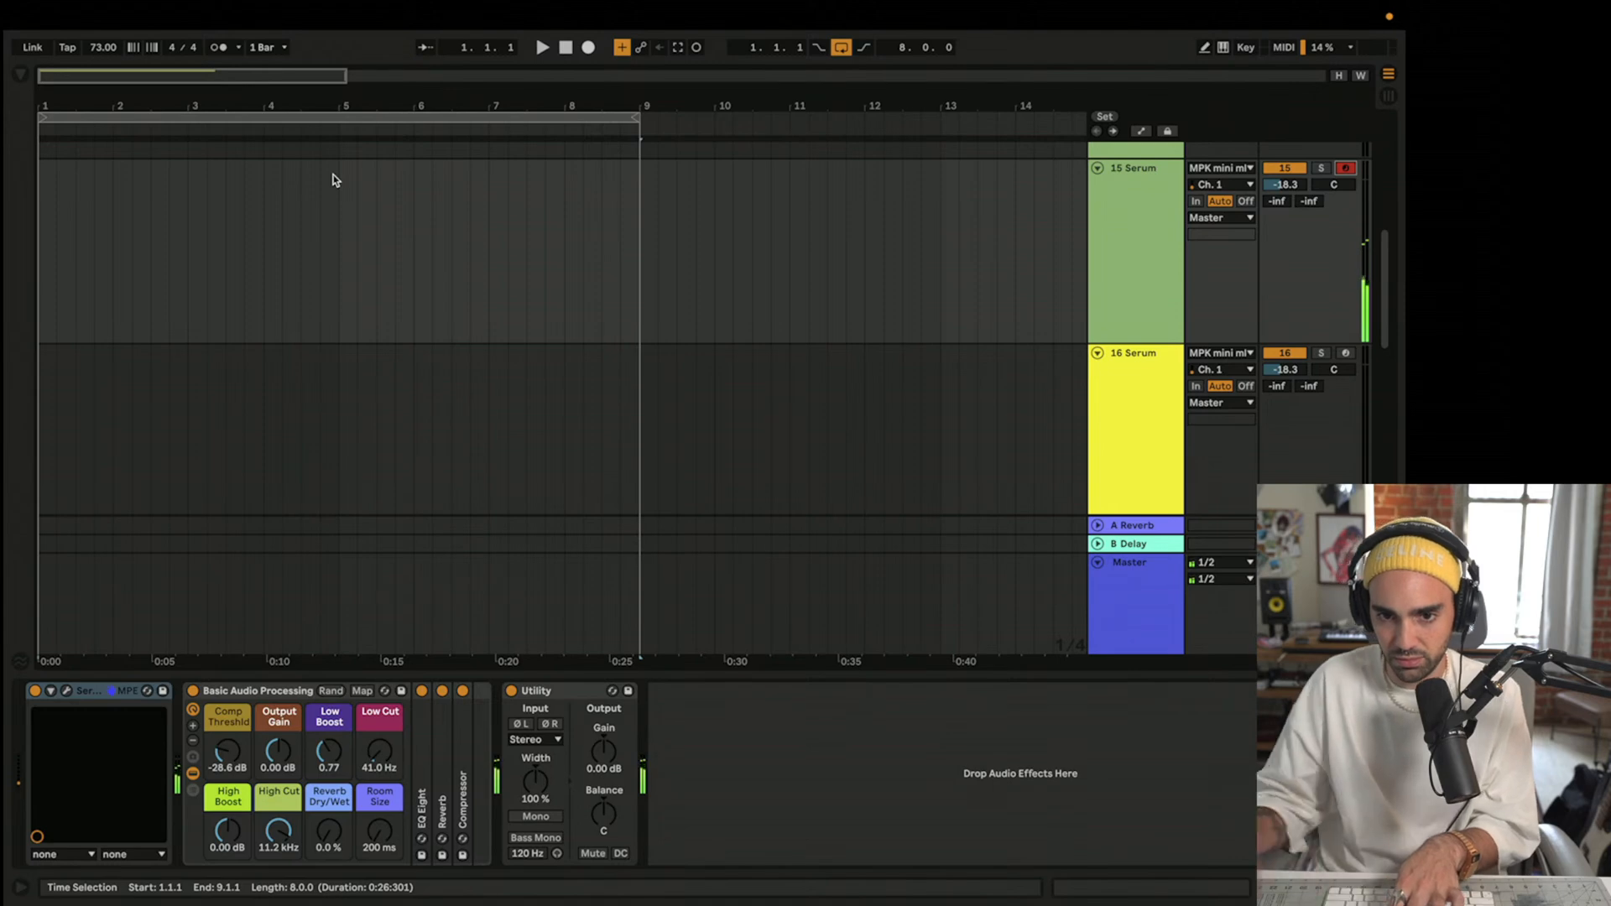
# - Open Serum on track 15 and set Env 1's decay to 1.80 s and release to 3.03 s
pyautogui.click(1116, 256)
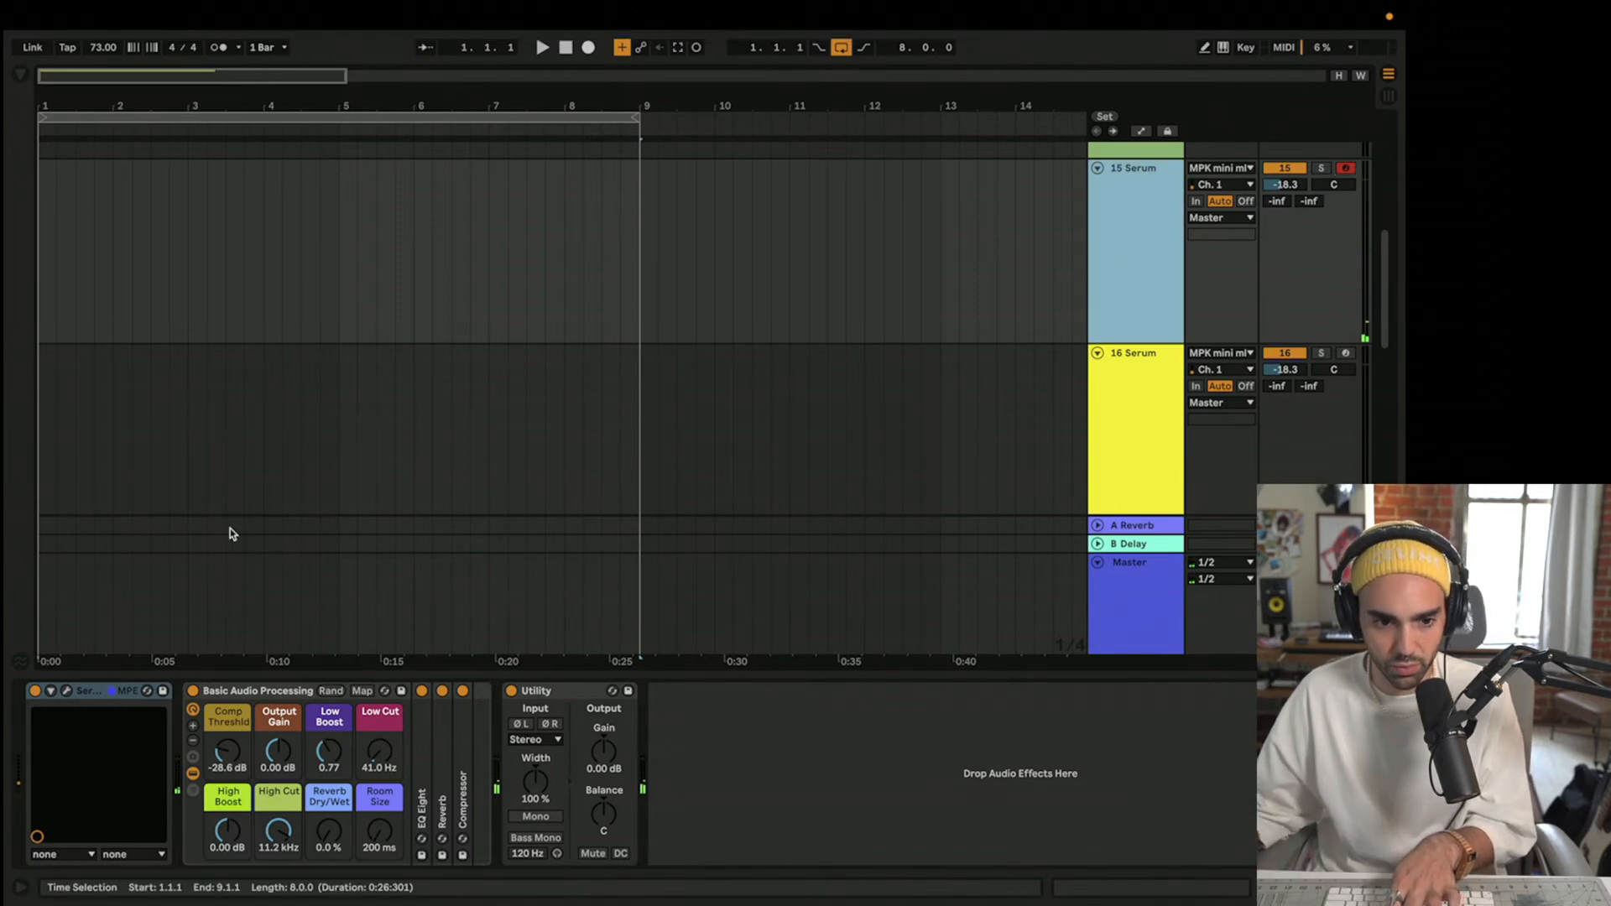
pyautogui.click(74, 693)
pyautogui.click(68, 692)
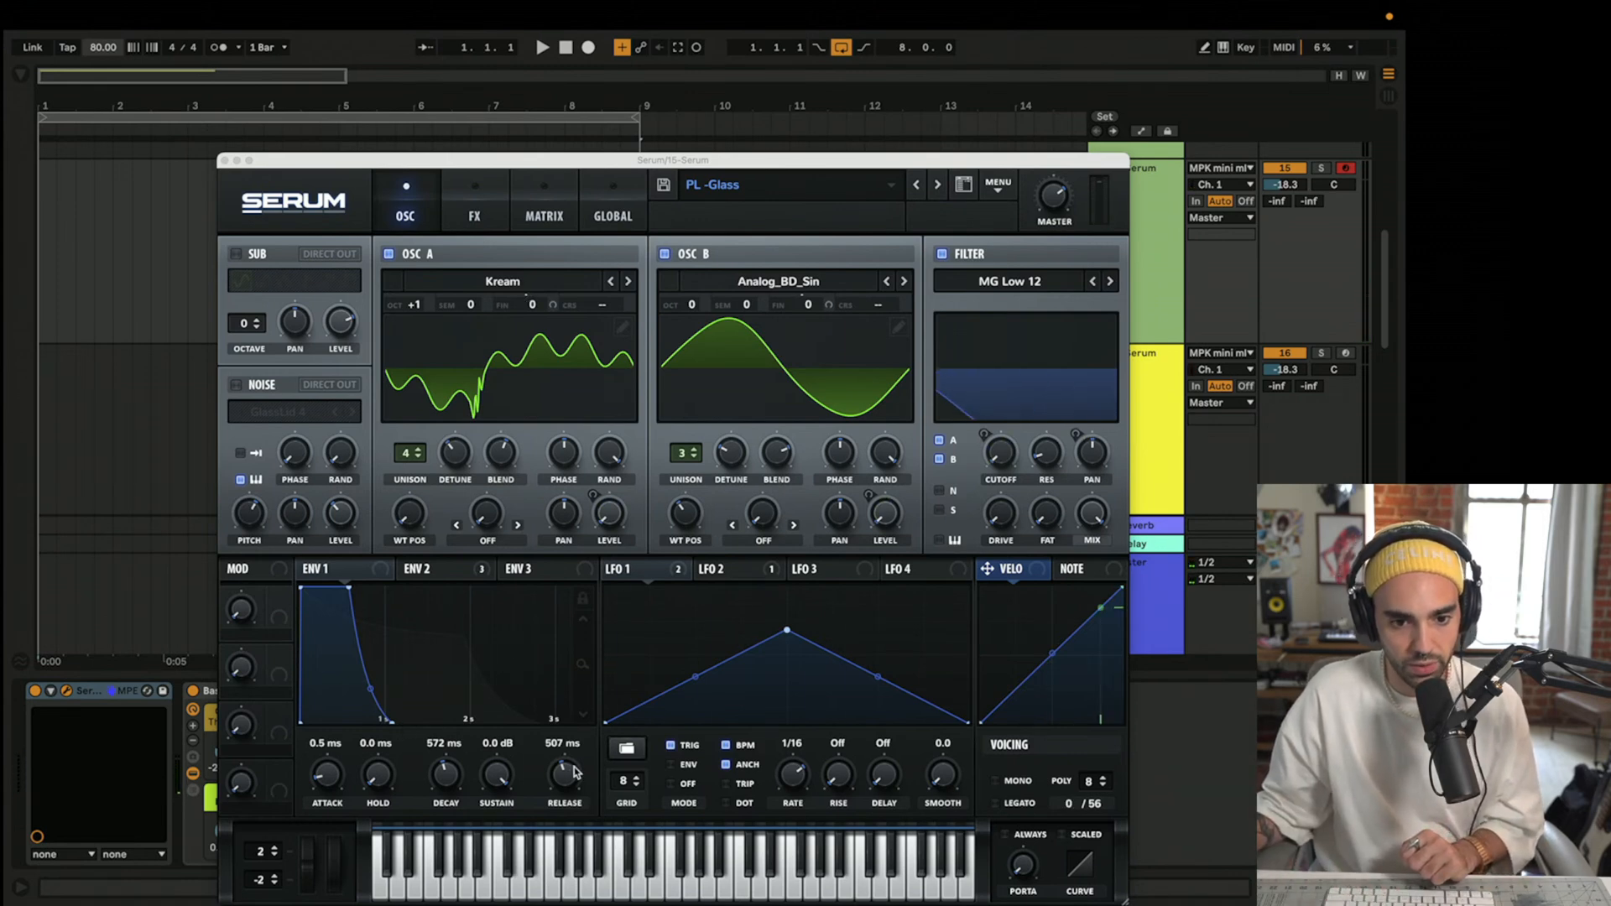
pyautogui.moveTo(567, 777); pyautogui.dragTo(572, 752)
pyautogui.moveTo(448, 770); pyautogui.dragTo(459, 766)
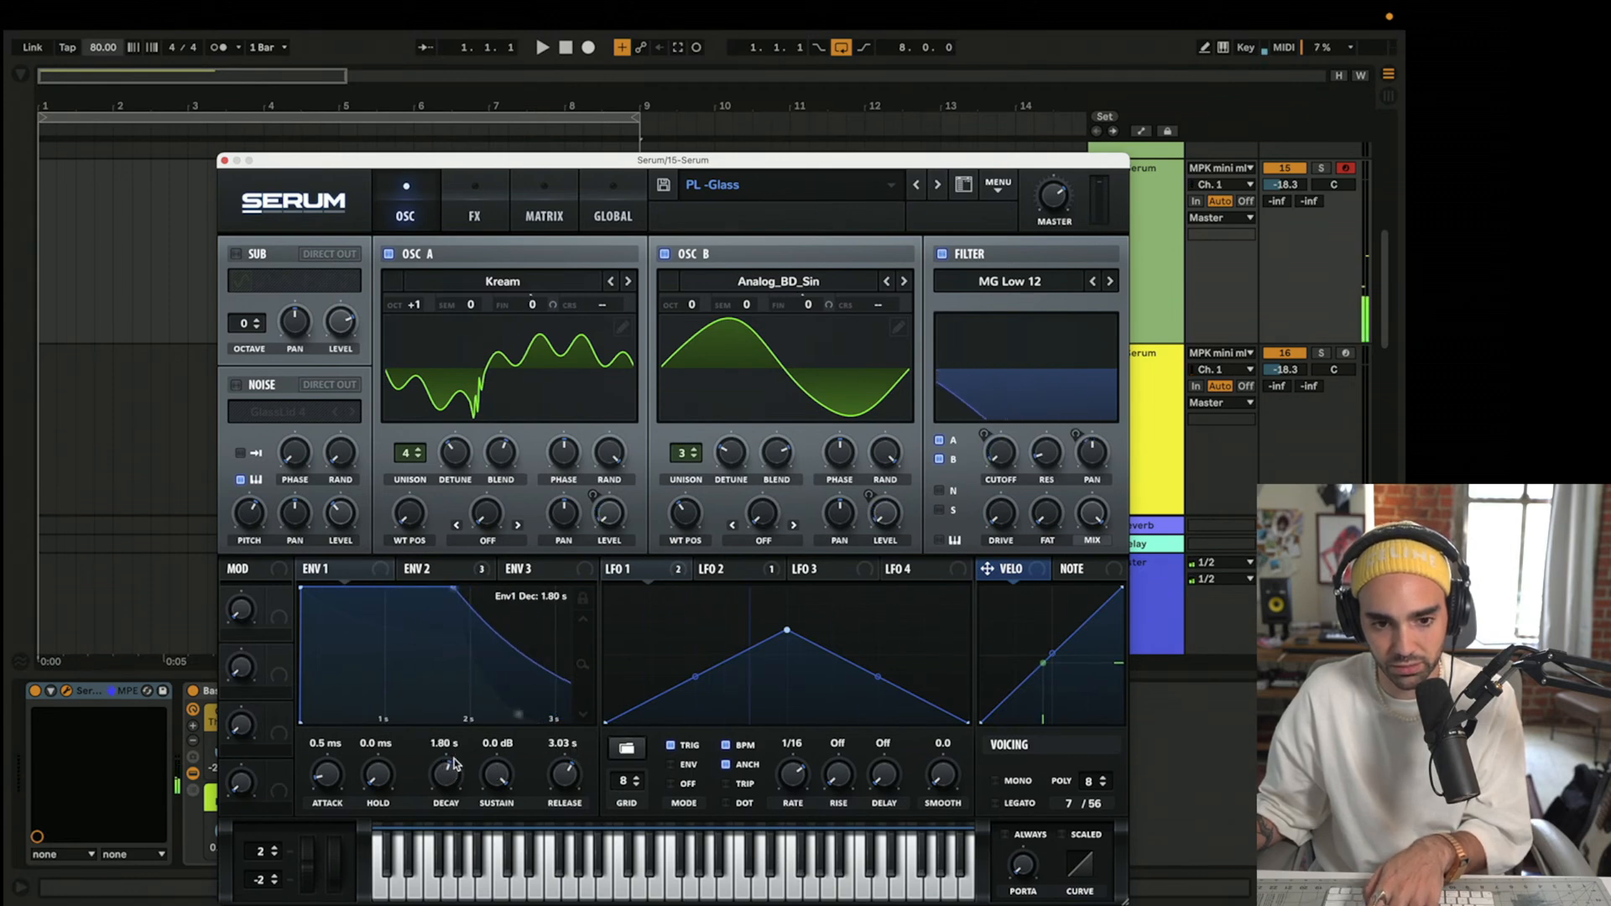
# - Set Env 2's release to 3.74 s and lengthen Env 3's release
pyautogui.moveTo(557, 778); pyautogui.dragTo(573, 696)
pyautogui.click(429, 570)
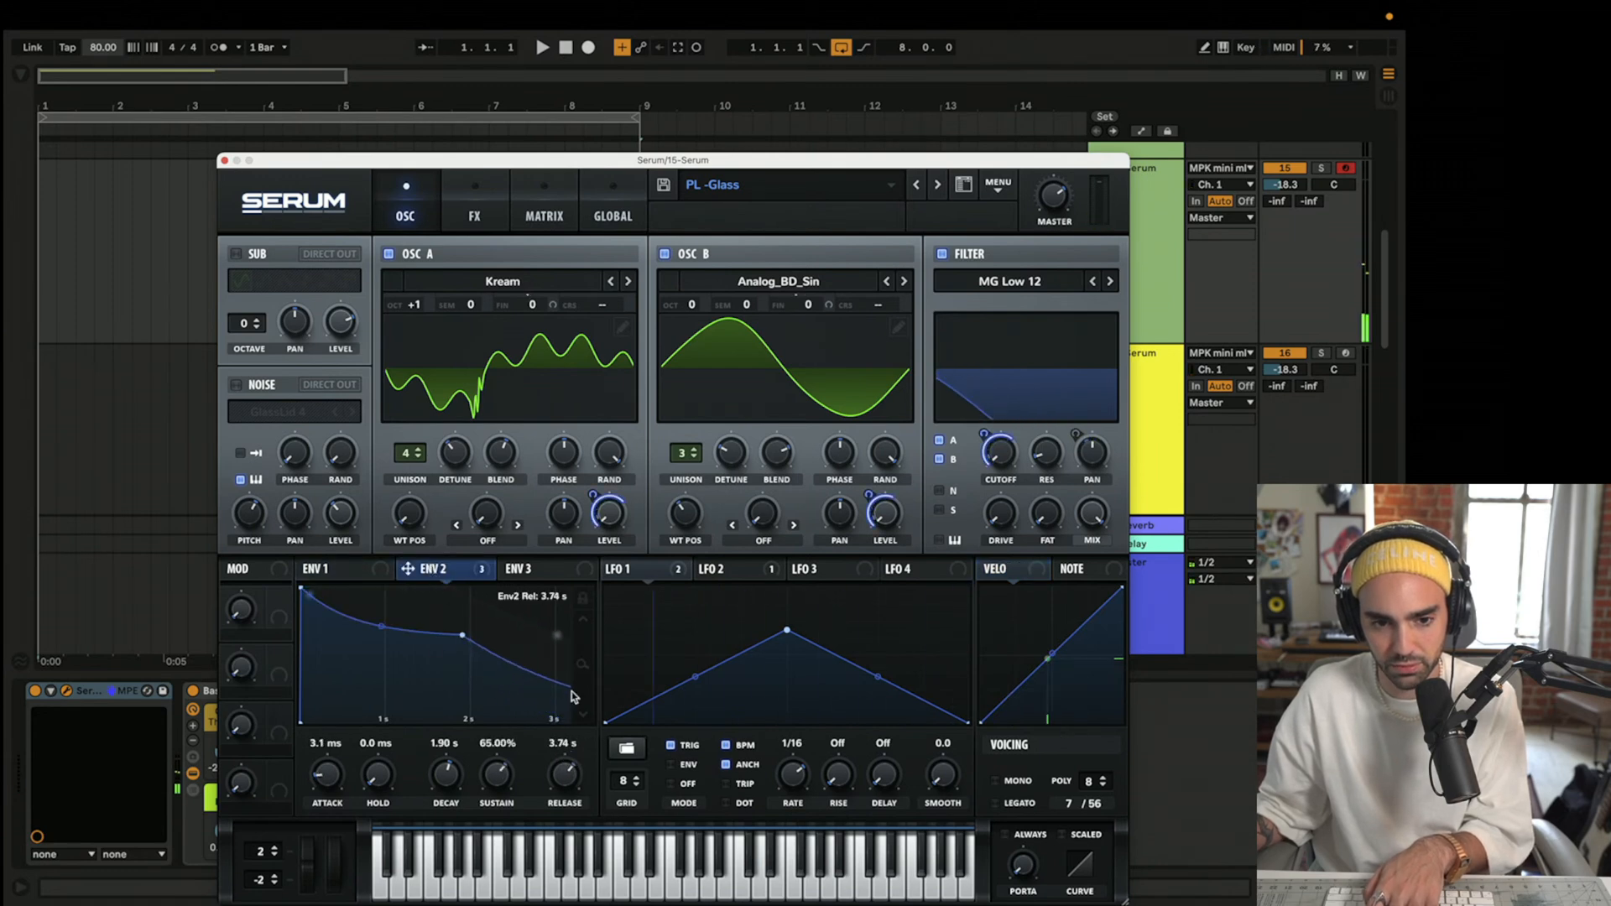
pyautogui.click(536, 576)
pyautogui.moveTo(567, 781); pyautogui.dragTo(578, 711)
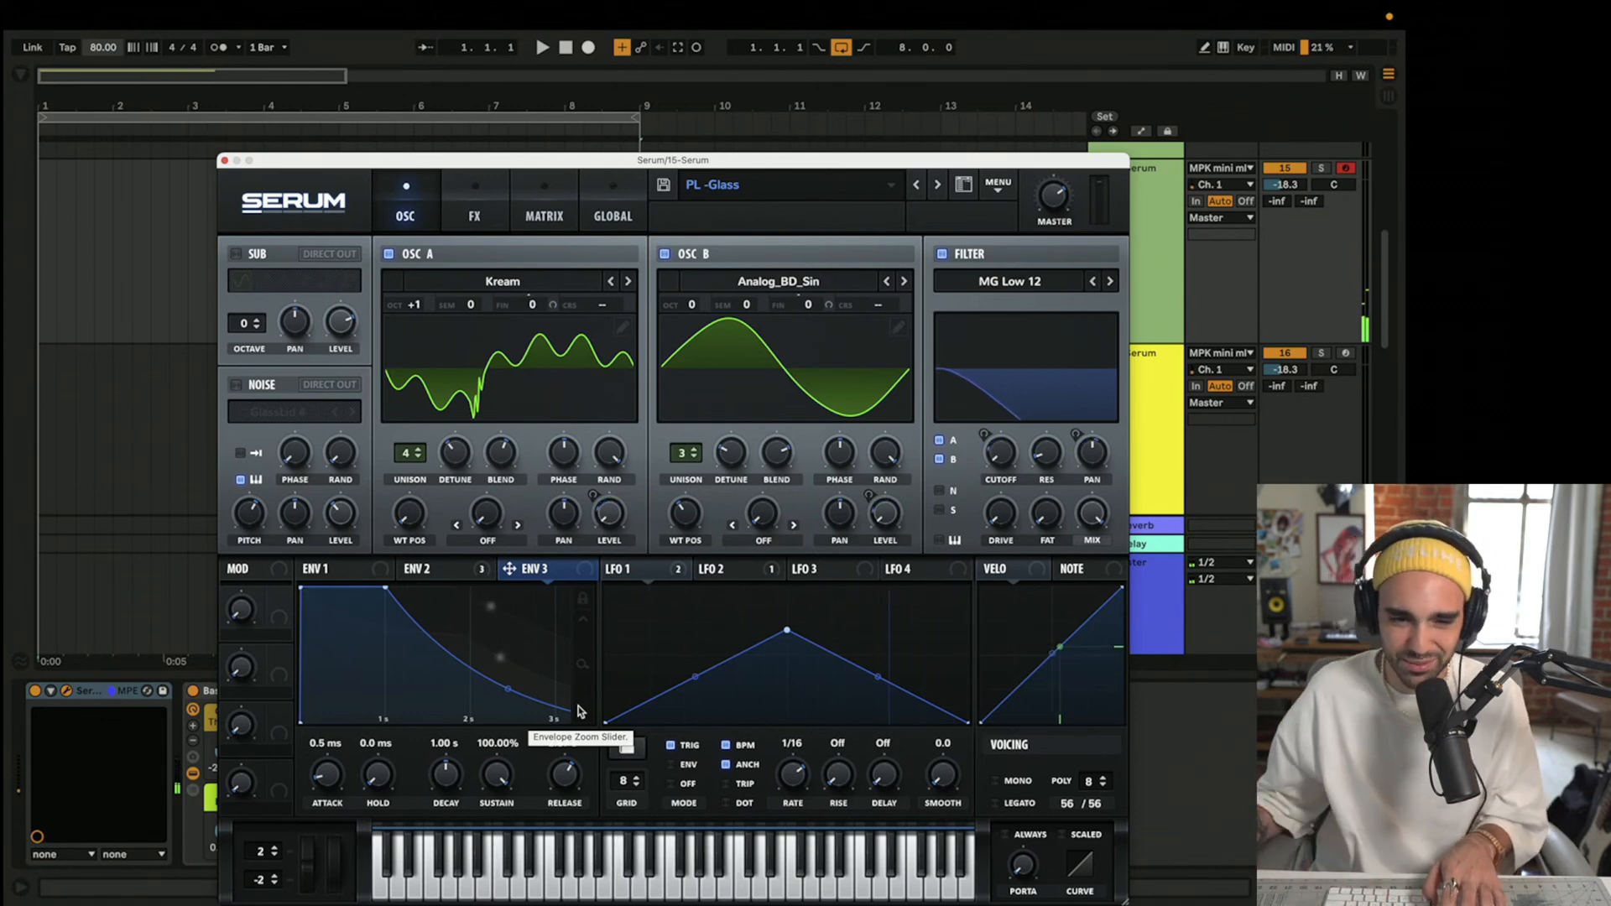
# - Try an attack of 51 ms on Env 1, then set it to 0.0 ms
pyautogui.moveTo(302, 588)
pyautogui.mouseDown()
pyautogui.moveTo(375, 575)
pyautogui.moveTo(290, 564)
pyautogui.moveTo(324, 587)
pyautogui.mouseUp()
pyautogui.click(345, 573)
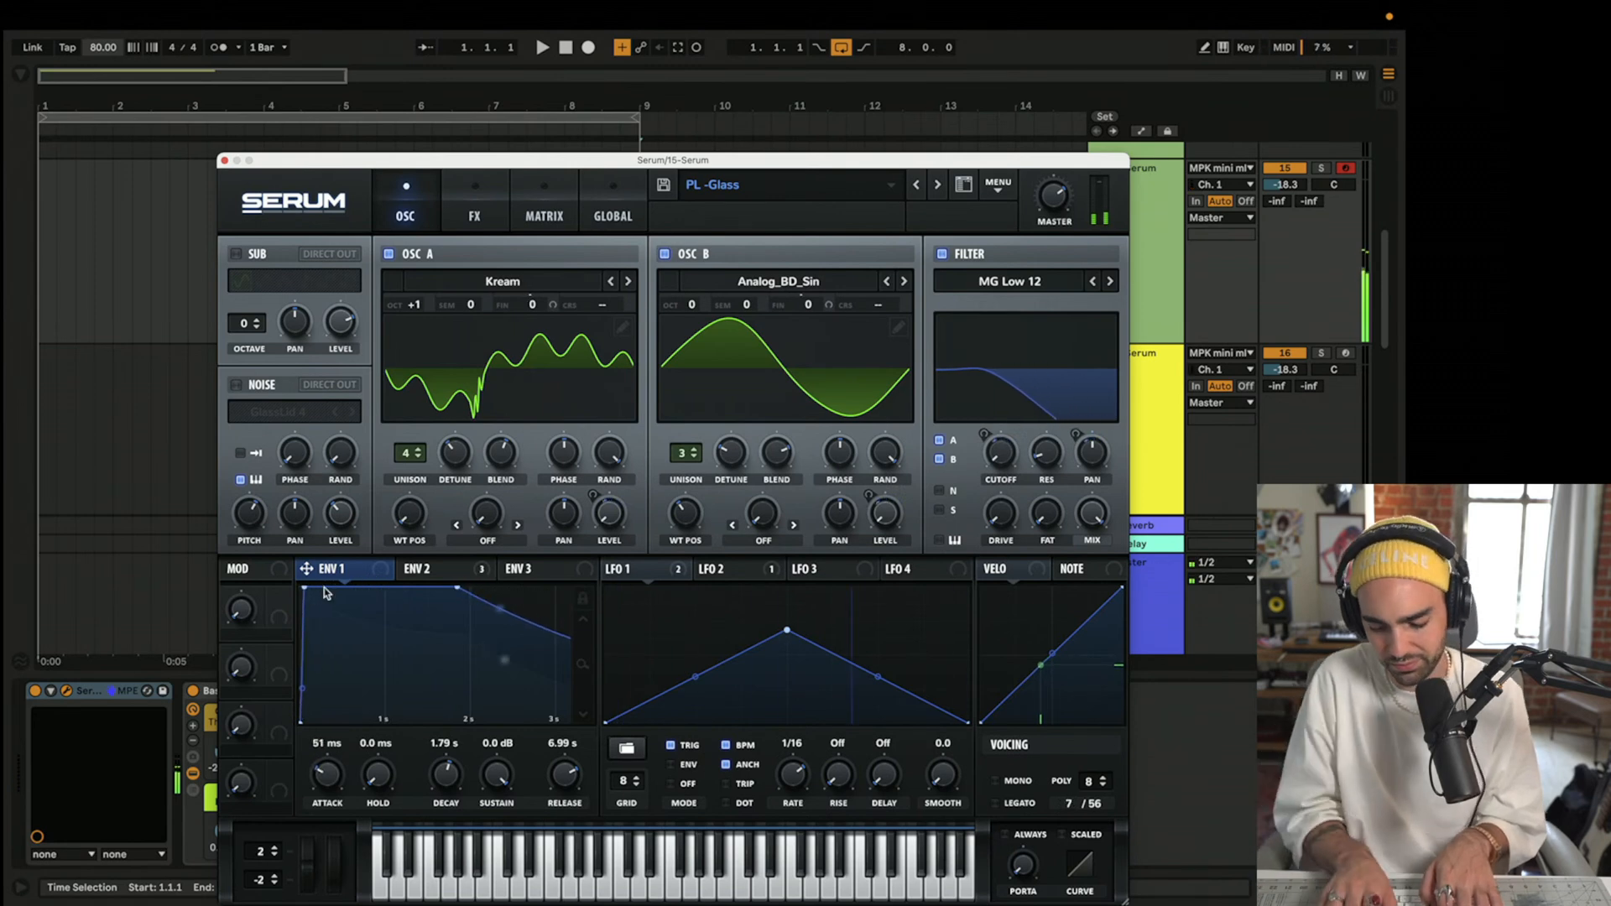
pyautogui.moveTo(323, 588); pyautogui.dragTo(259, 594)
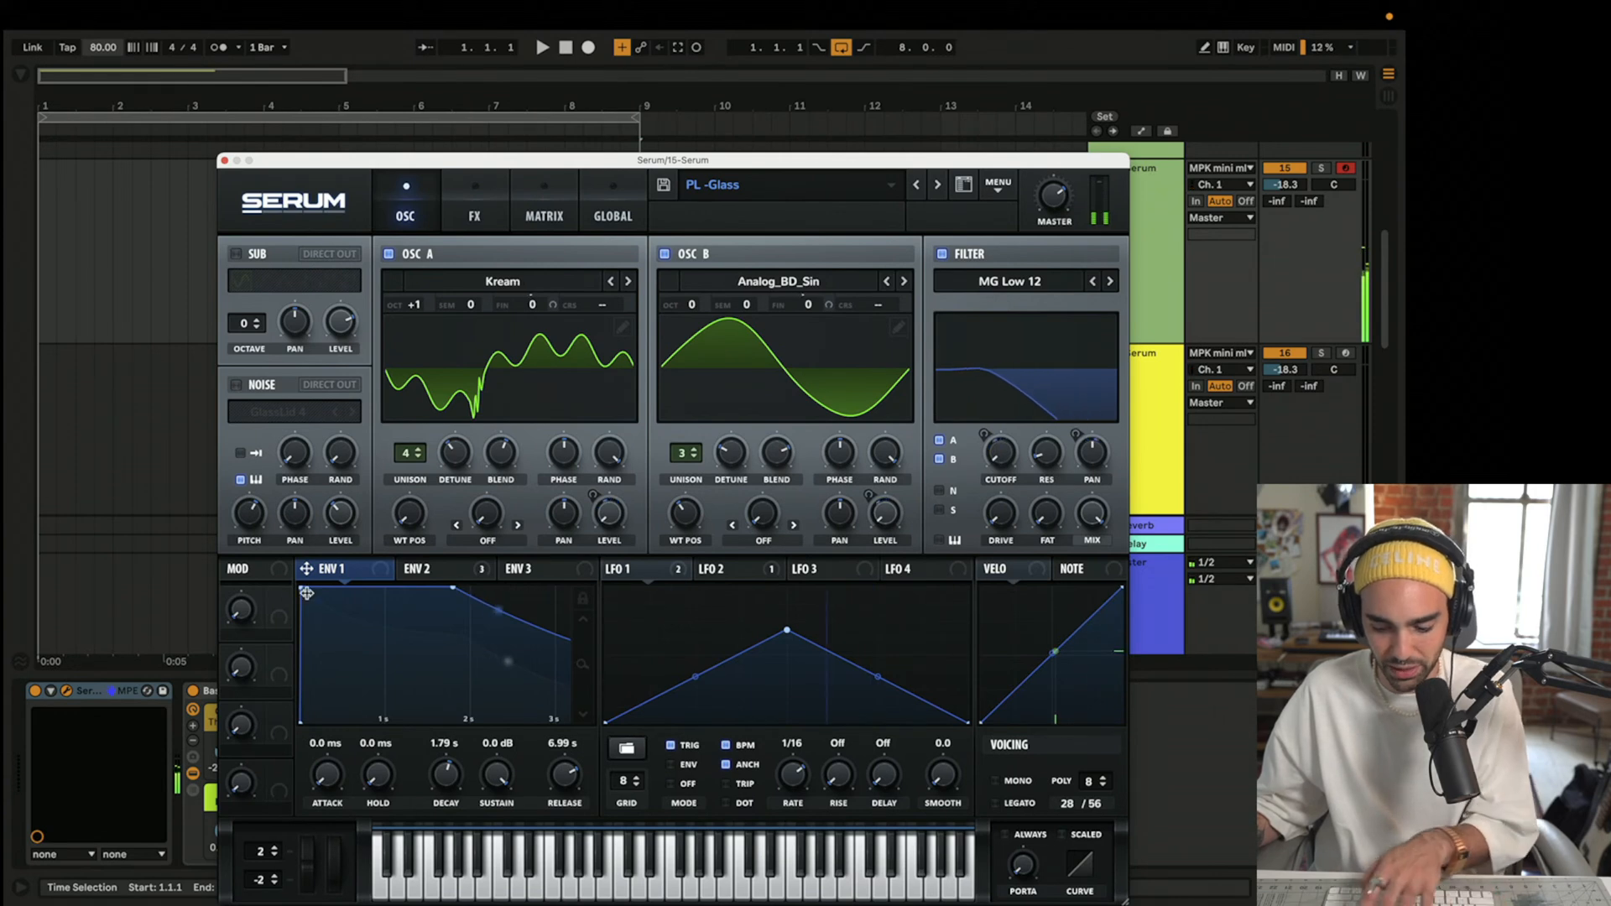
# - Close the Serum window of track 15 and arm track 16 Serum
pyautogui.scroll(1, 1284, 328)
pyautogui.click(223, 160)
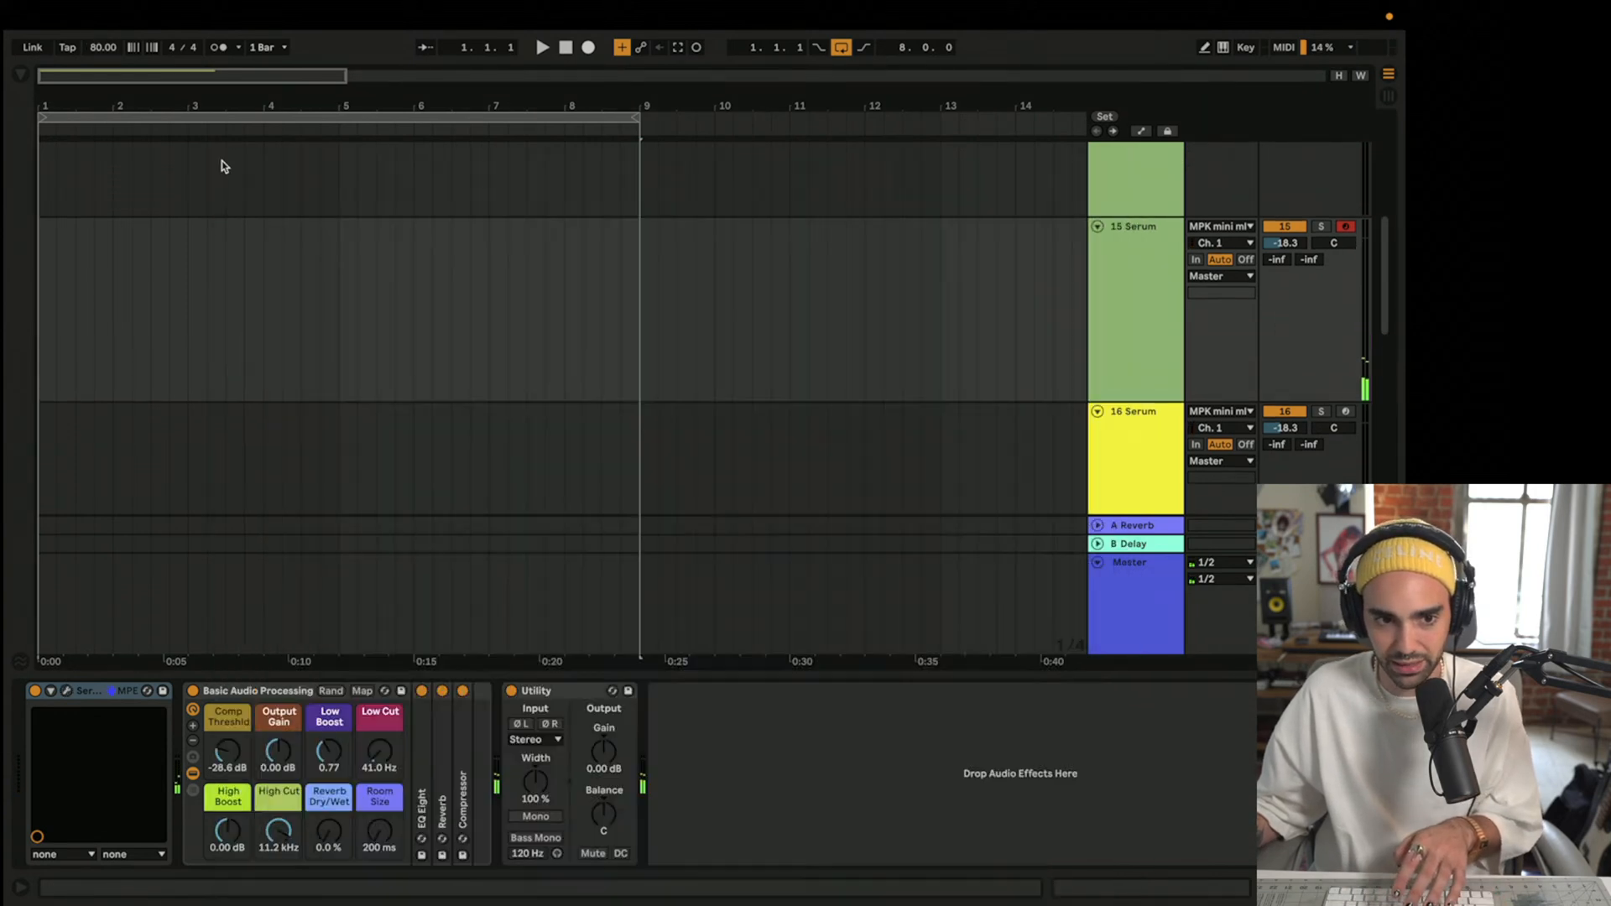
pyautogui.scroll(-1, 1366, 308)
pyautogui.click(1345, 342)
pyautogui.scroll(1, 1346, 344)
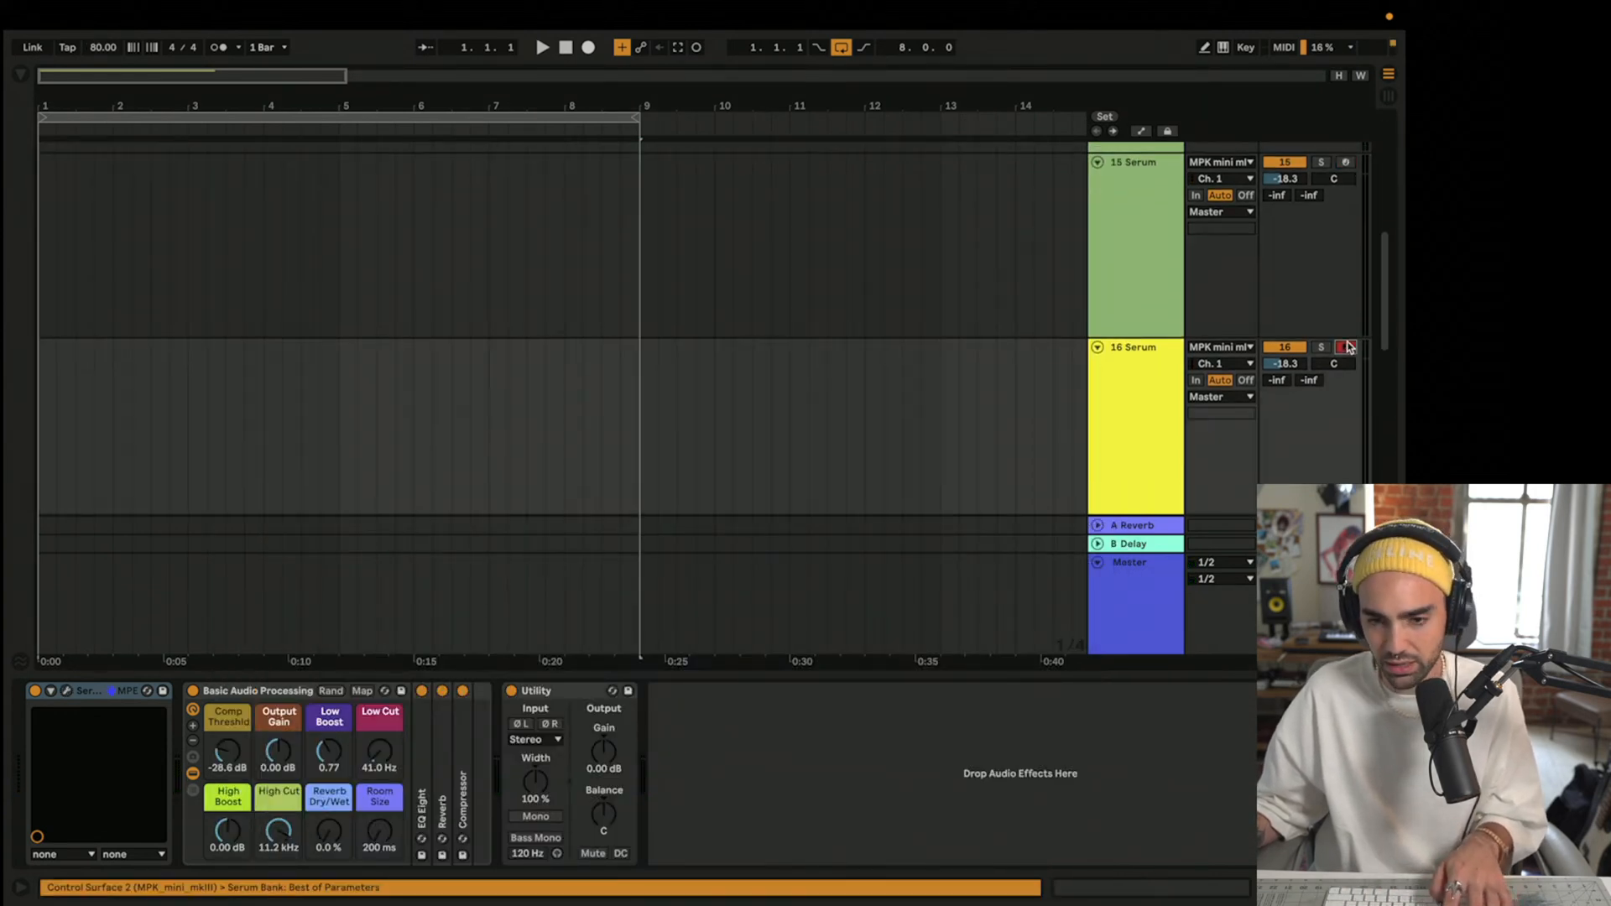